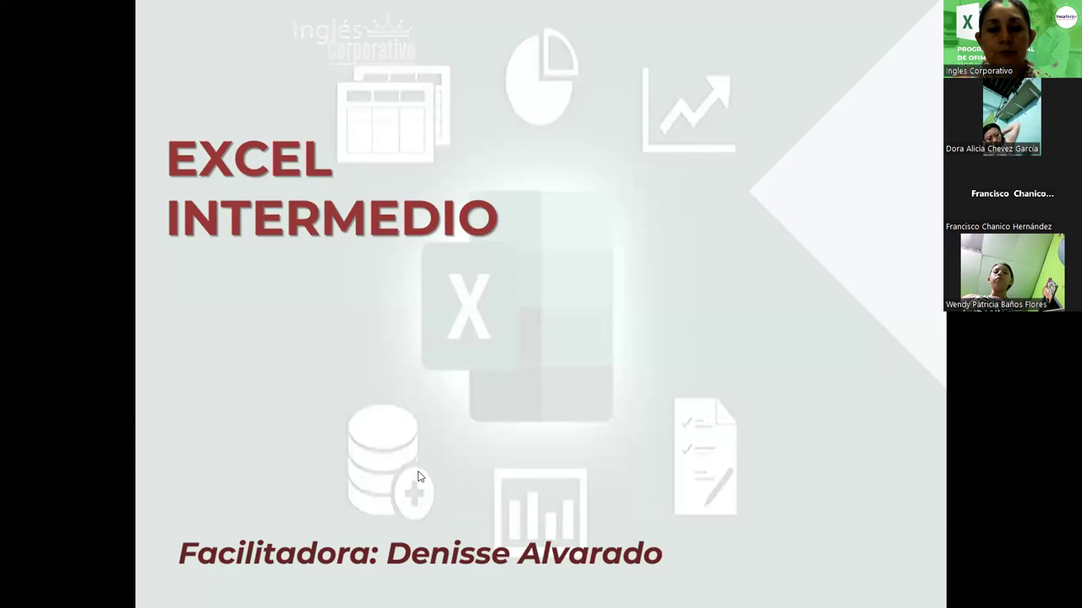
# Advance the slideshow from the Excel Intermedio title slide to the Objetivo slide
pyautogui.click(604, 246)
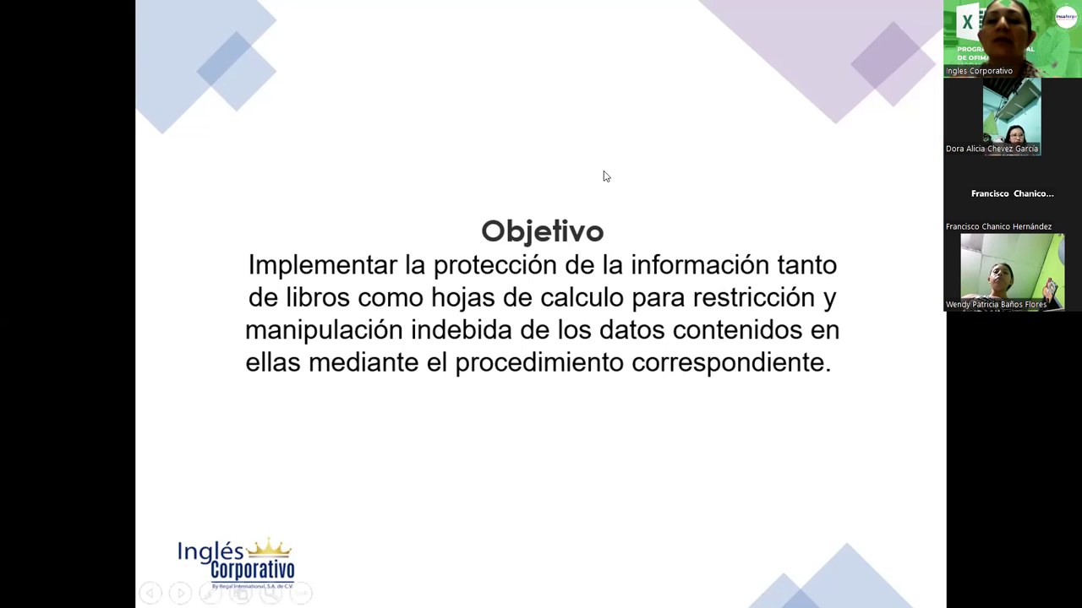
# Move on to the 'Protección y seguridad en Excel' slide about protecting workbooks and worksheets
pyautogui.click(687, 143)
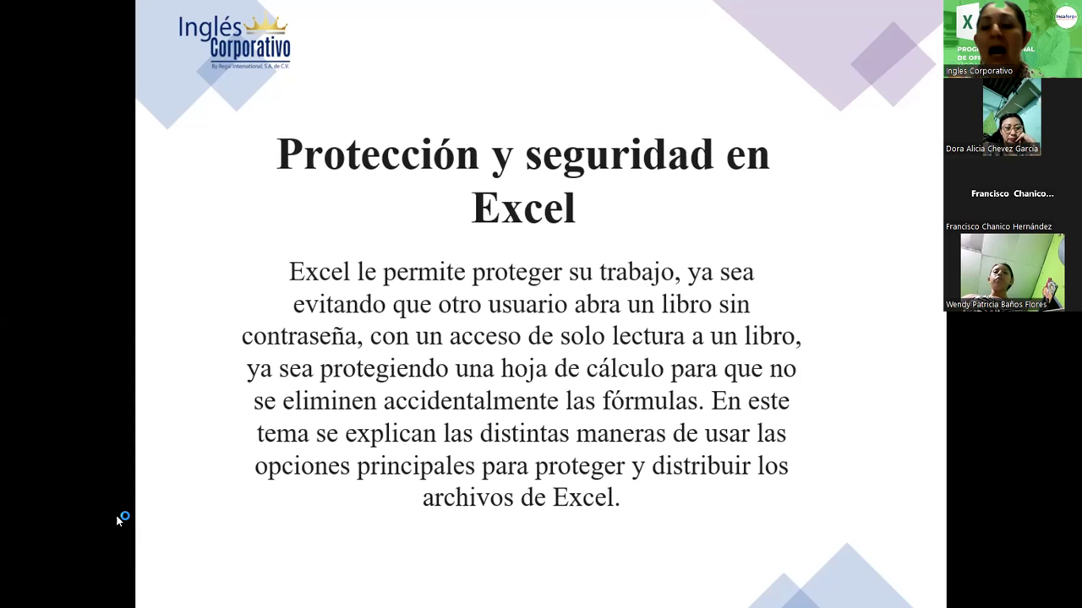
# Go to the Advertencia slide warning that lost passwords cannot be recovered
pyautogui.click(217, 225)
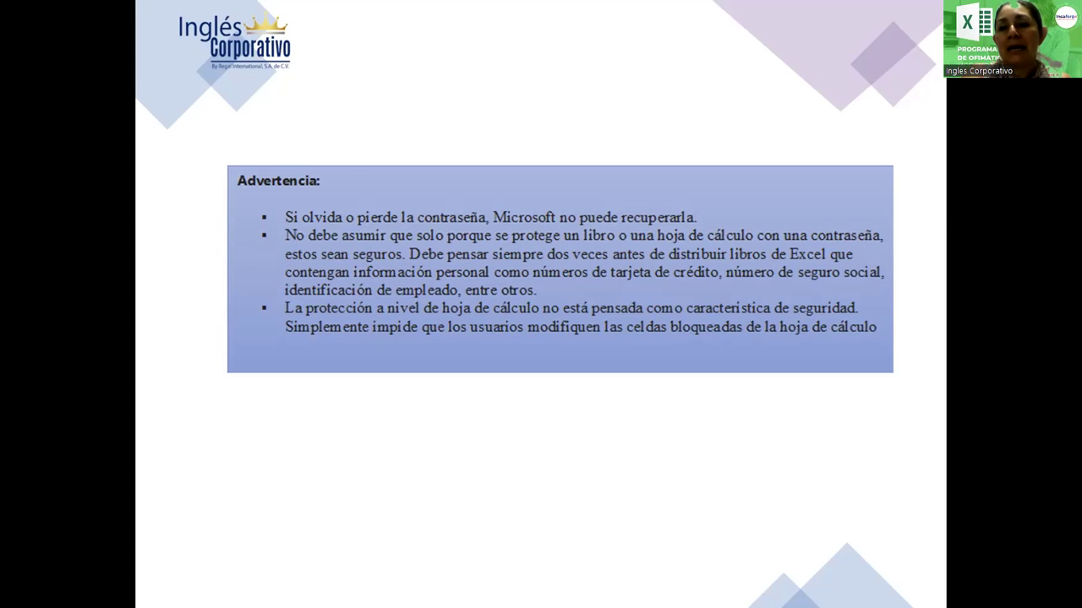
# Show the 'Proteger libro' options slide, then go past the last slide and exit Slide Show
pyautogui.click(653, 133)
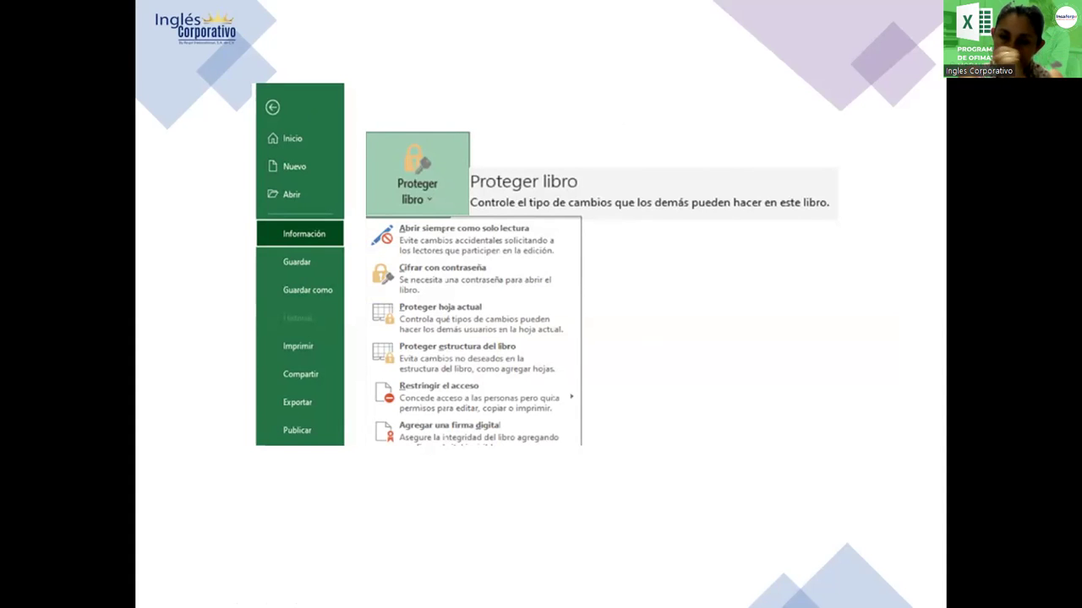
pyautogui.press('Right')
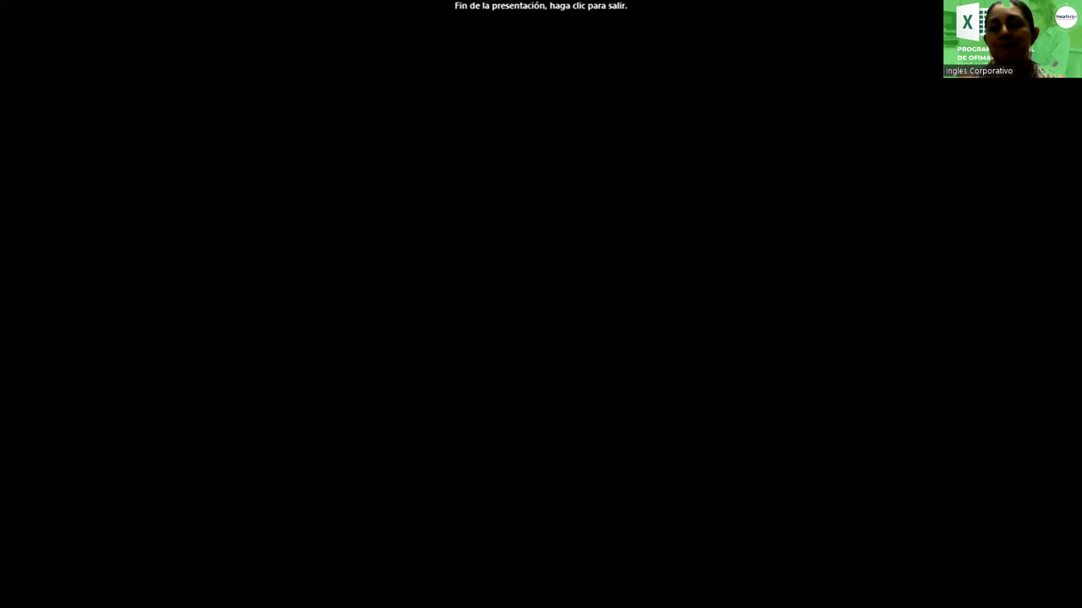
pyautogui.click(607, 497)
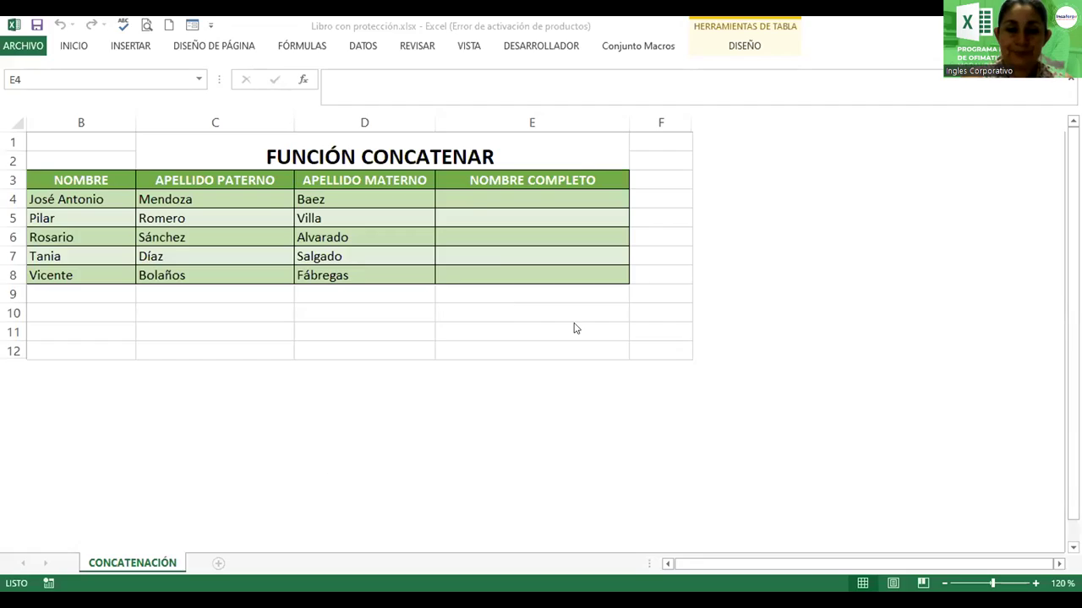
# Select cell E4 on the CONCATENACIÓN sheet of 'Libro con protección.xlsx', in the empty NOMBRE COMPLETO column
pyautogui.click(552, 205)
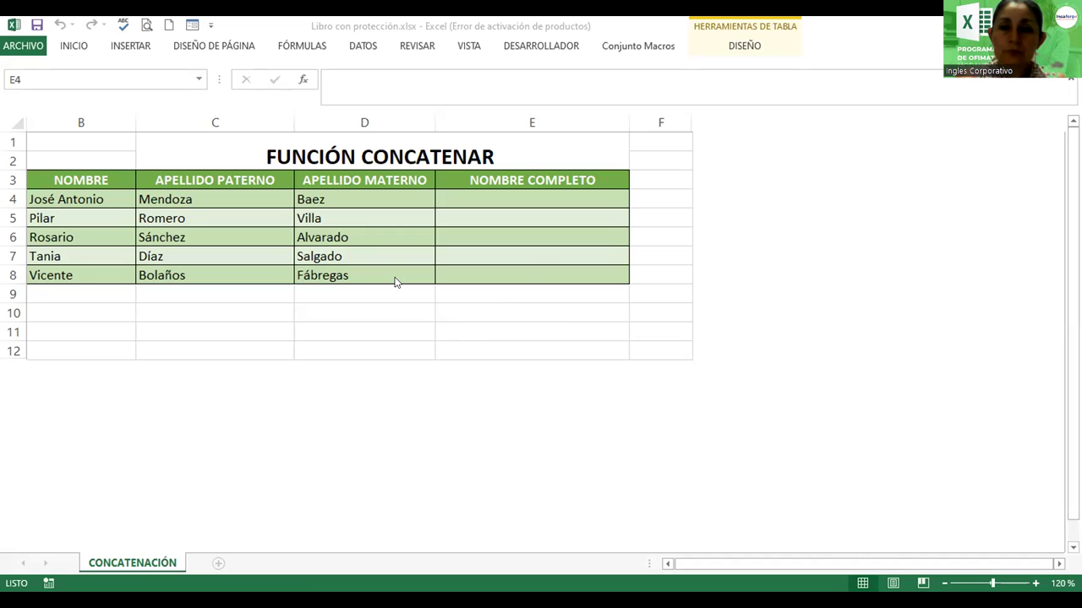
pyautogui.hotkey('alt', 'Tab')
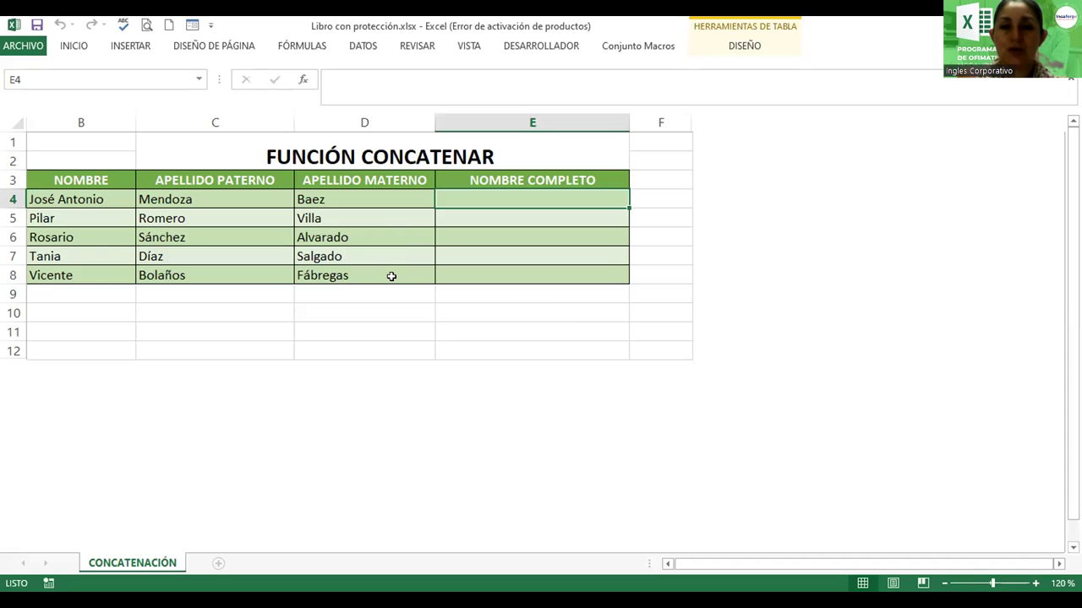
# On the ARCHIVO Información page, expand the Proteger libro menu
pyautogui.click(10, 48)
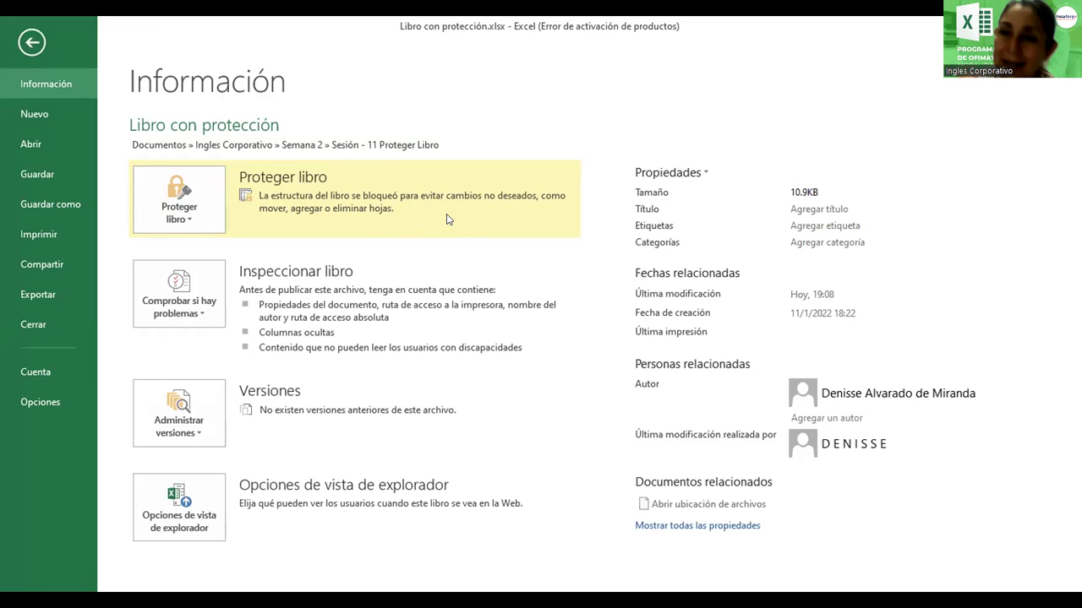
pyautogui.click(194, 211)
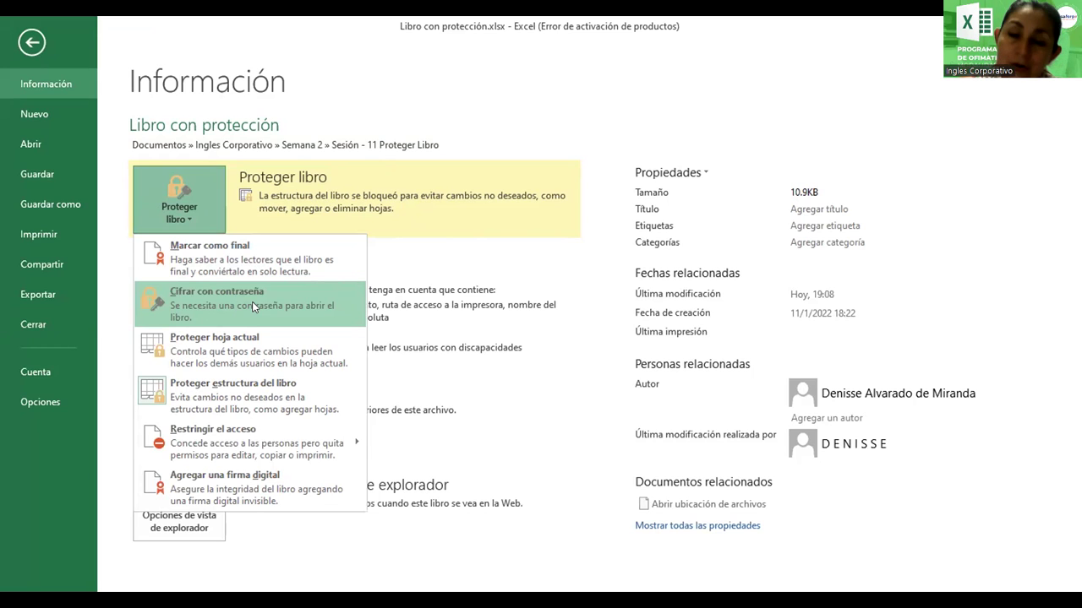
# Choose Cifrar con contraseña to bring up the Cifrar documento dialog, nudging it slightly aside
pyautogui.click(253, 306)
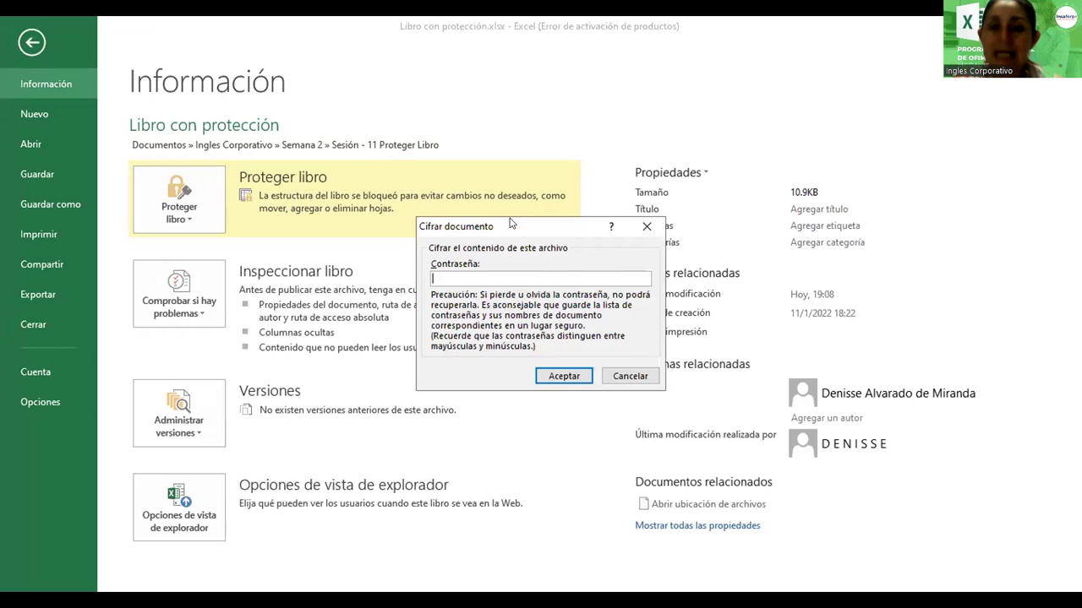
pyautogui.moveTo(510, 222); pyautogui.dragTo(482, 221)
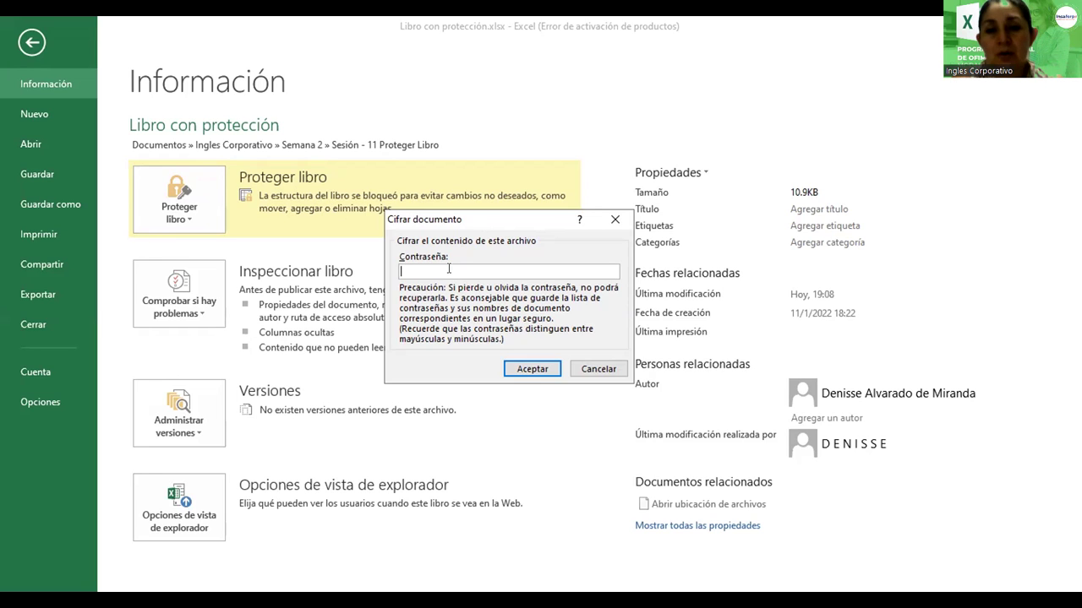
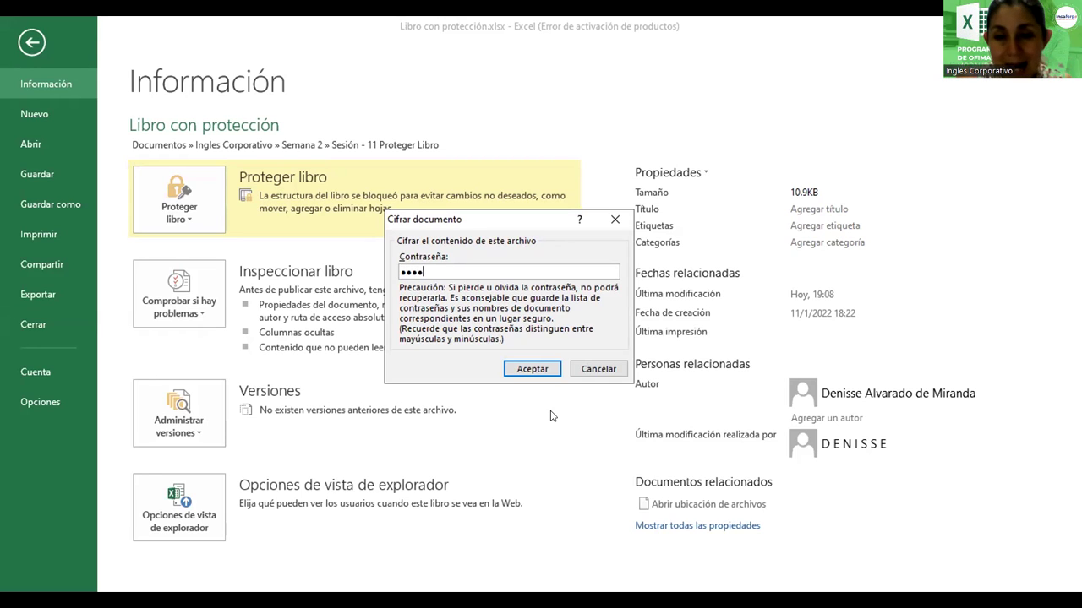
# Confirm the four-character password in Repetir contraseña so opening the workbook requires it
pyautogui.click(533, 372)
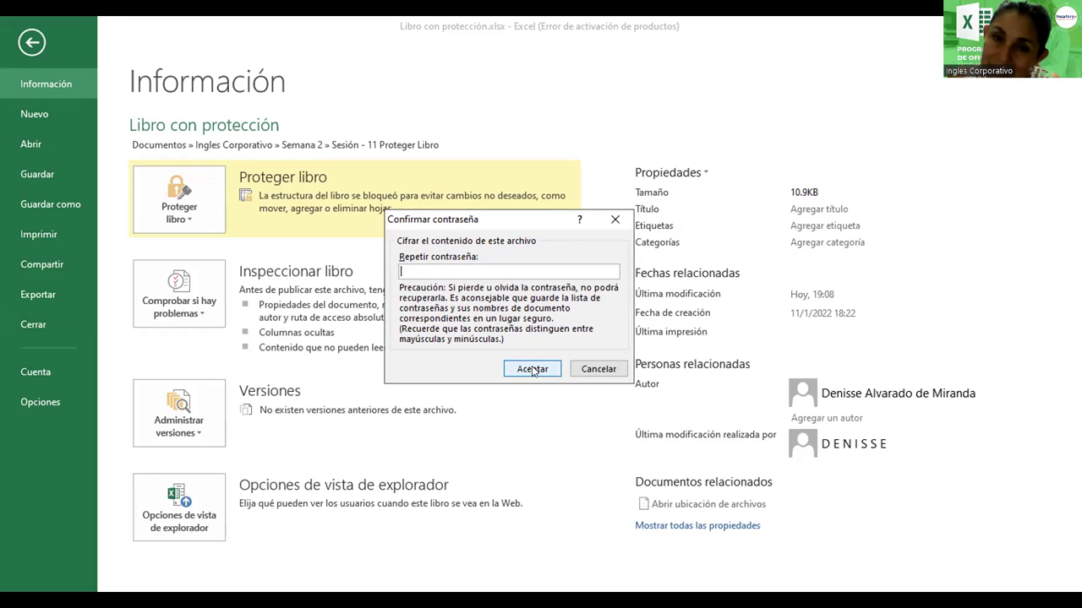
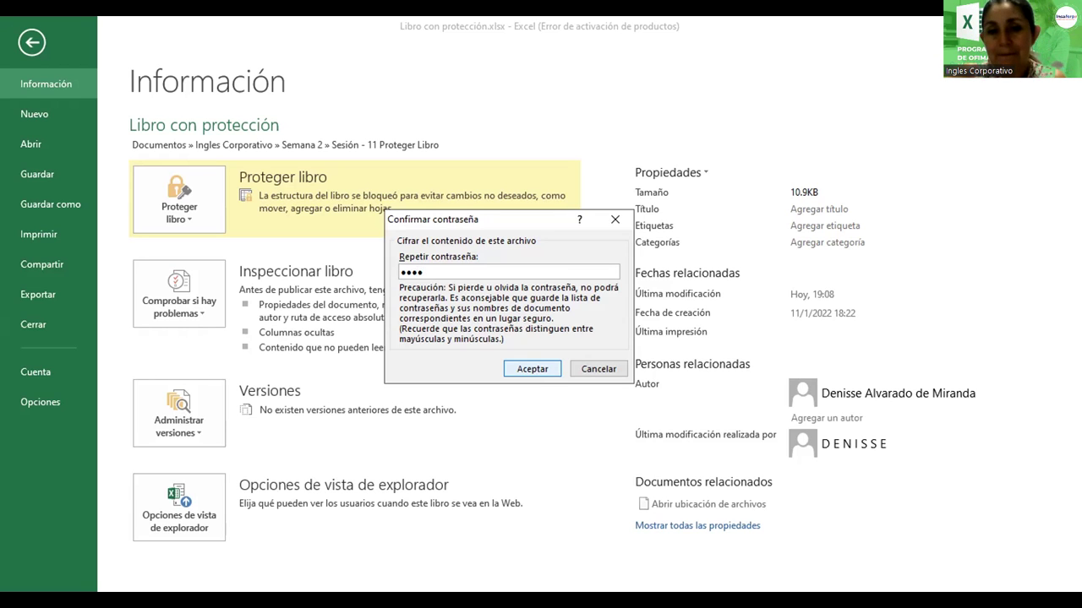
pyautogui.click(524, 368)
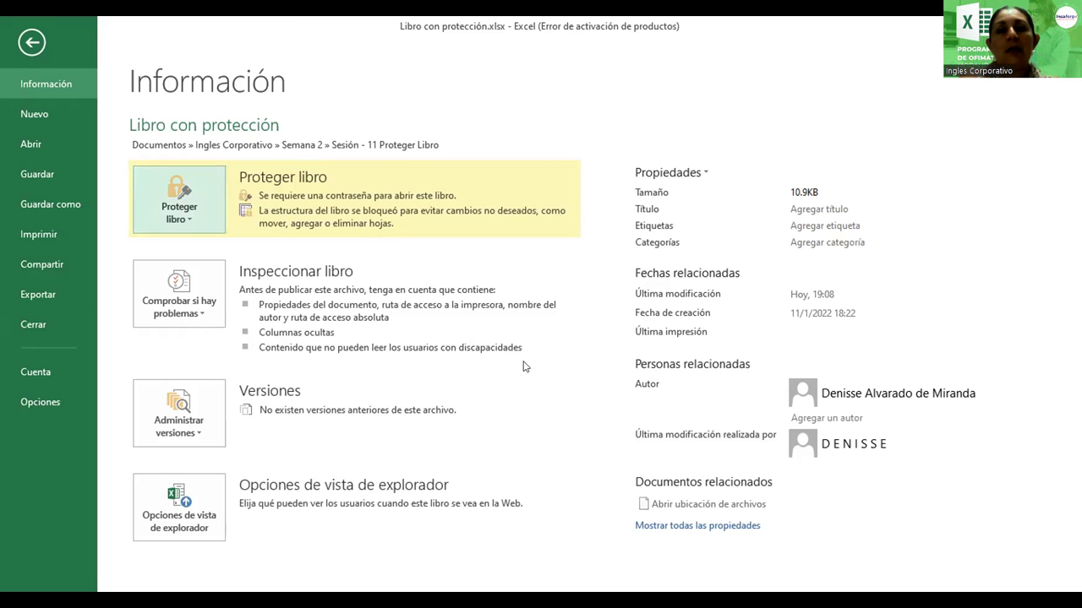
# Leave the Información page to return to the CONCATENACIÓN worksheet
pyautogui.click(28, 48)
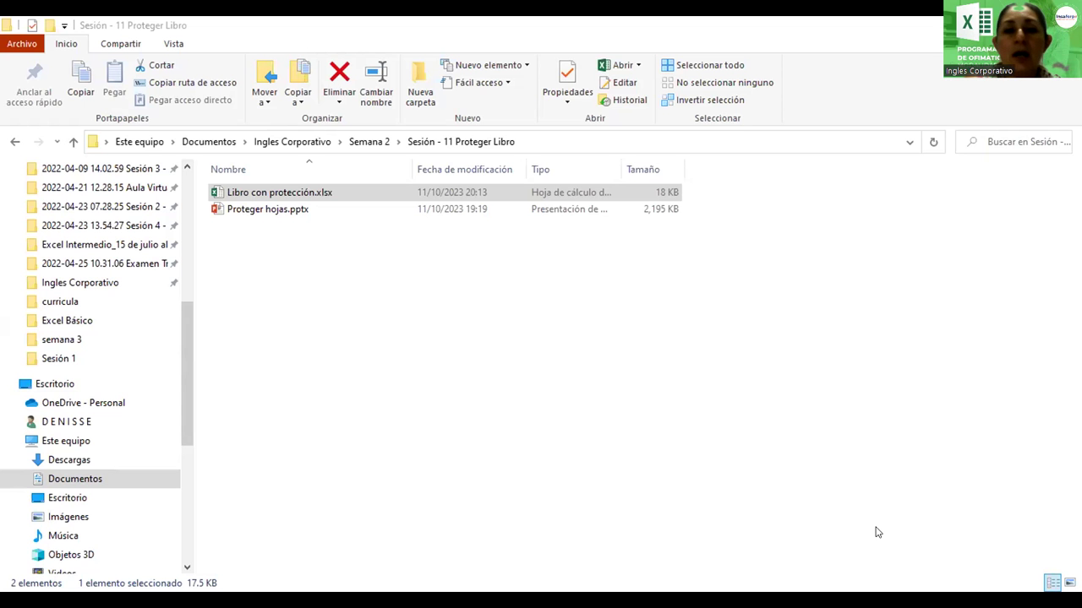
# Open Libro con protección.xlsx from File Explorer in Excel
pyautogui.click(247, 189)
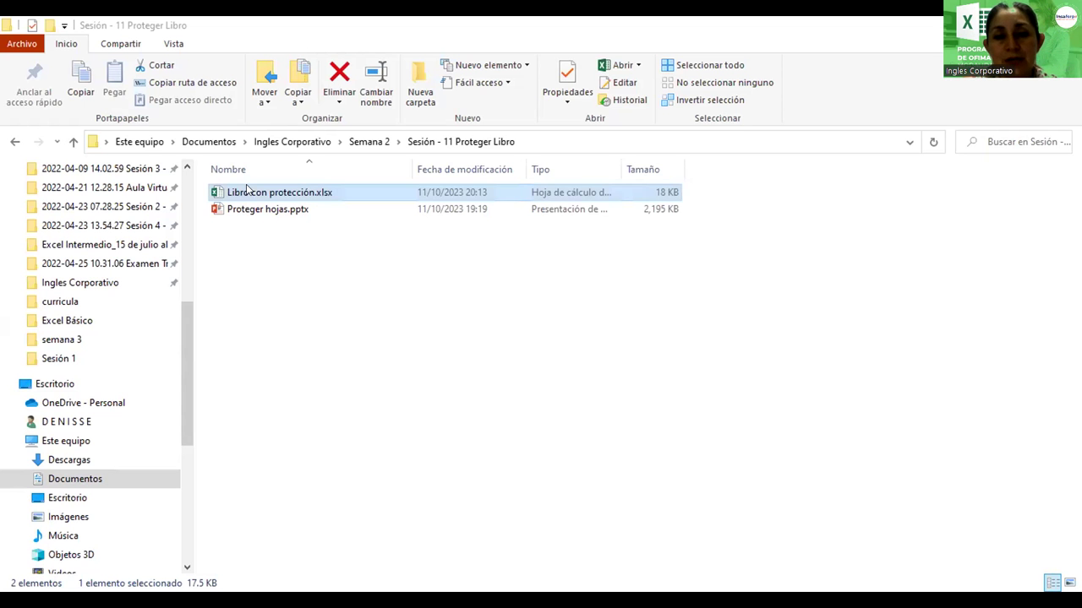
pyautogui.doubleClick(247, 189)
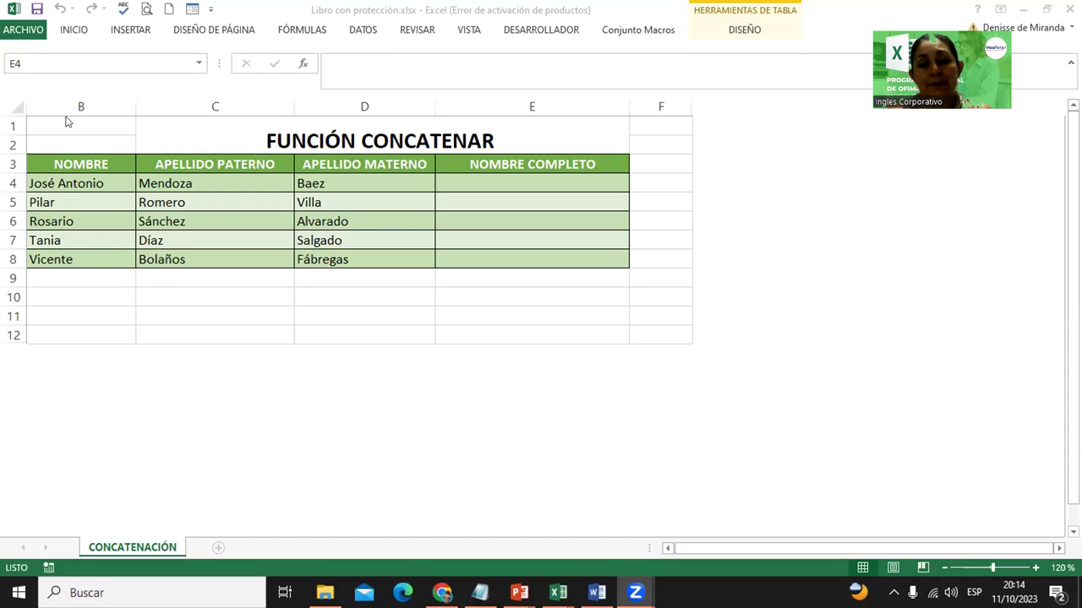
# Keep the workbook's opening password via Info > Protect Workbook > Encrypt with Password
pyautogui.click(21, 29)
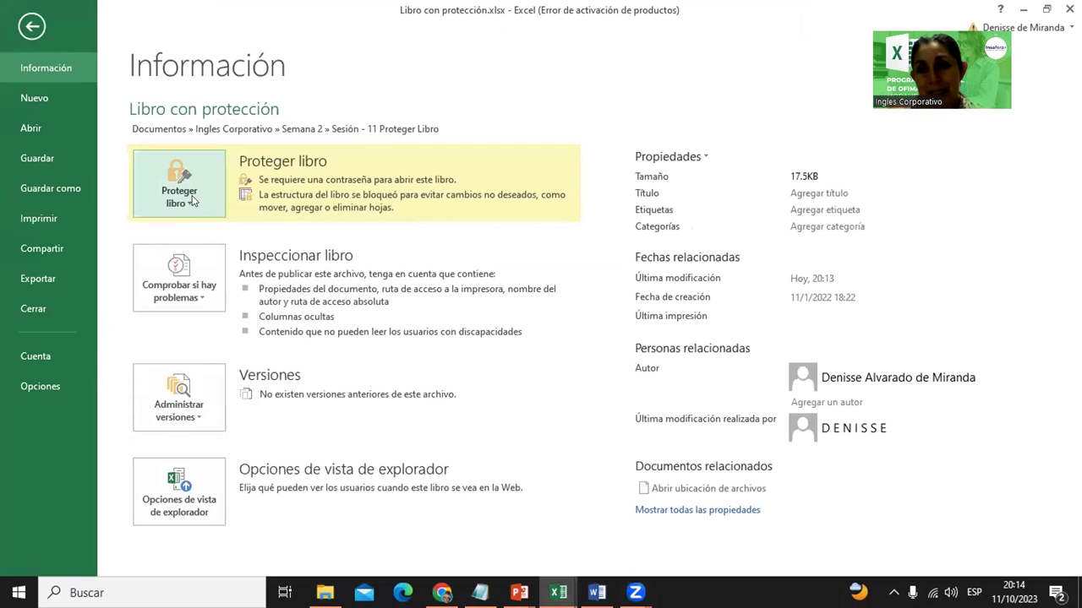
pyautogui.click(191, 200)
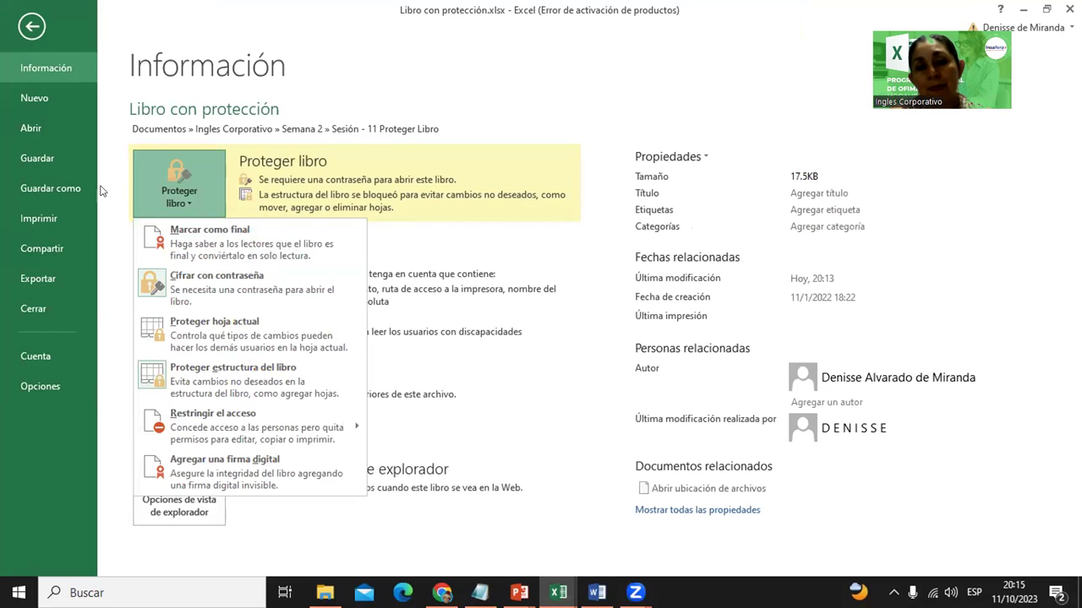
pyautogui.click(199, 295)
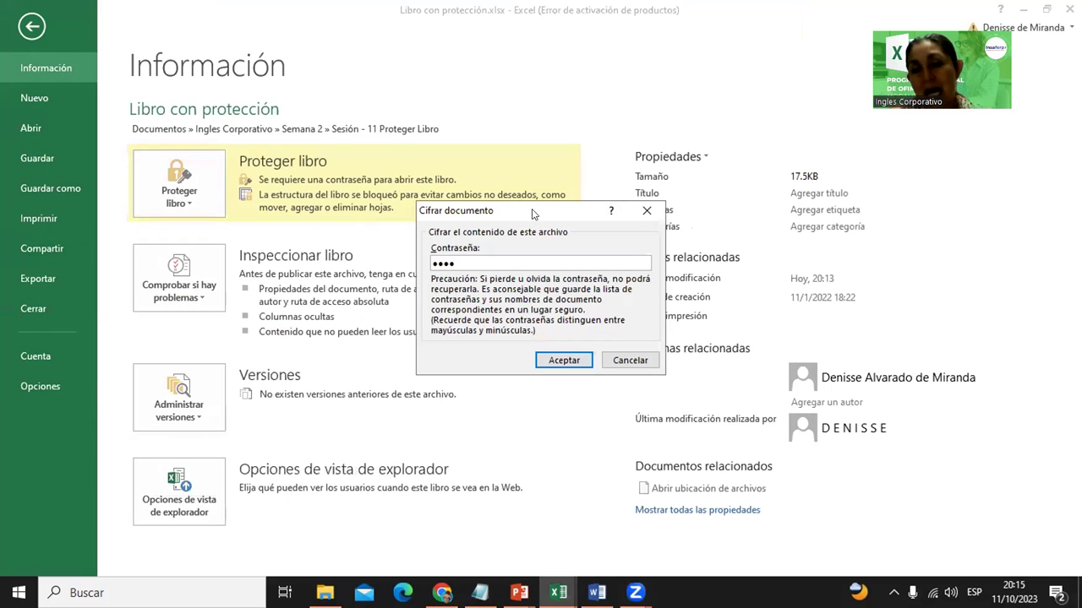
pyautogui.moveTo(534, 209); pyautogui.dragTo(549, 162)
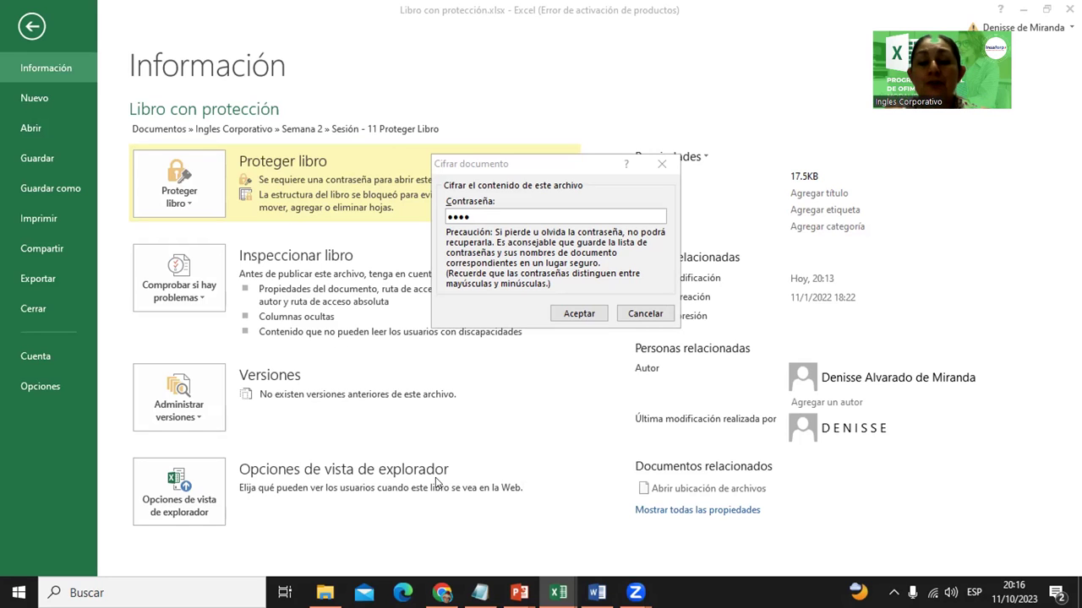
pyautogui.click(590, 316)
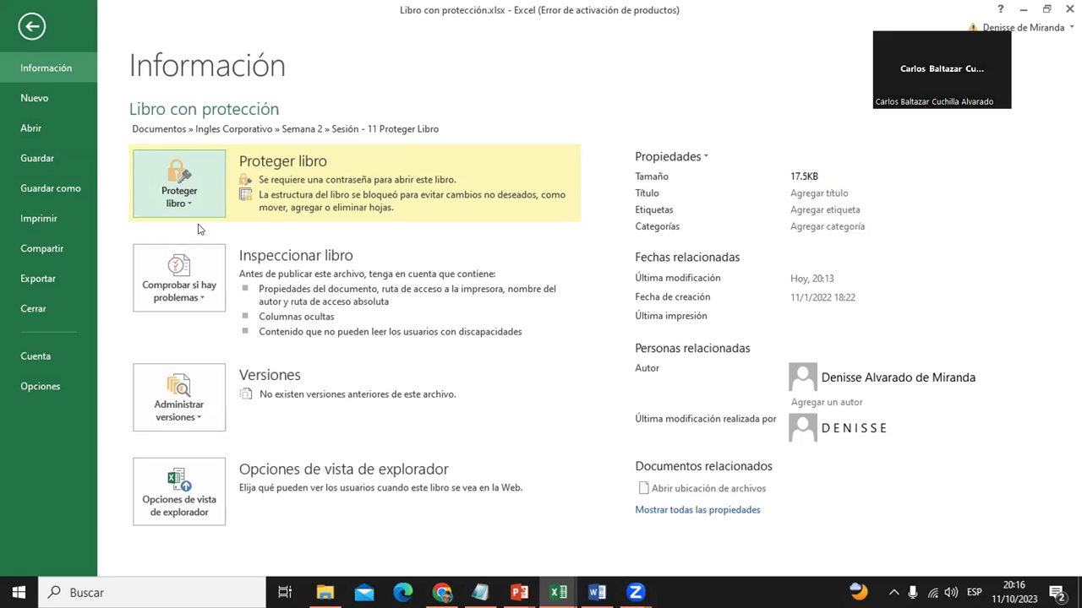
pyautogui.click(186, 203)
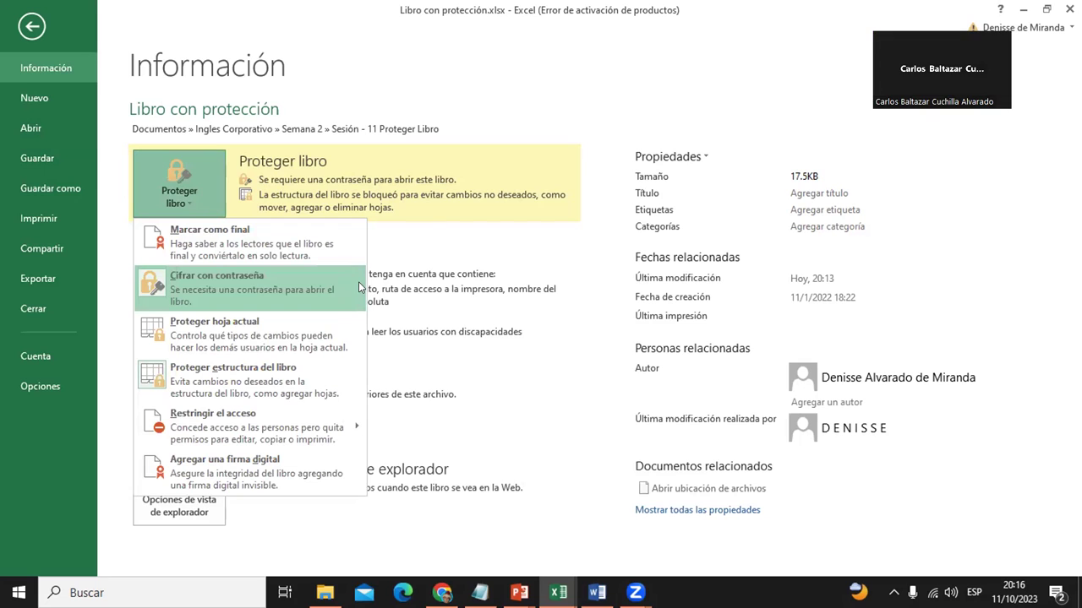
# Reapply the existing password encryption to the workbook from the Info page
pyautogui.click(30, 25)
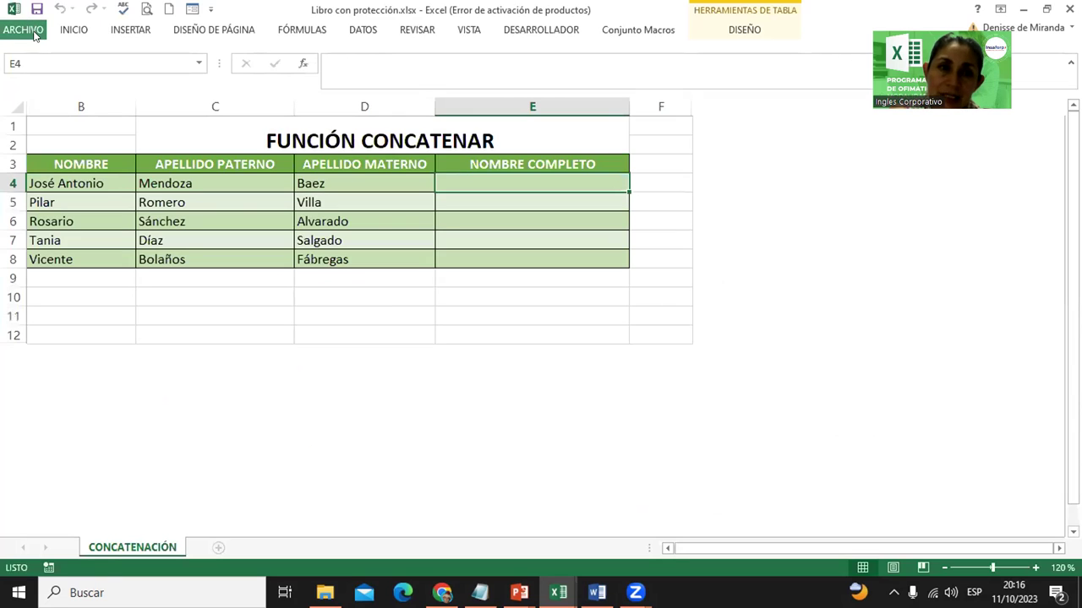
pyautogui.click(25, 28)
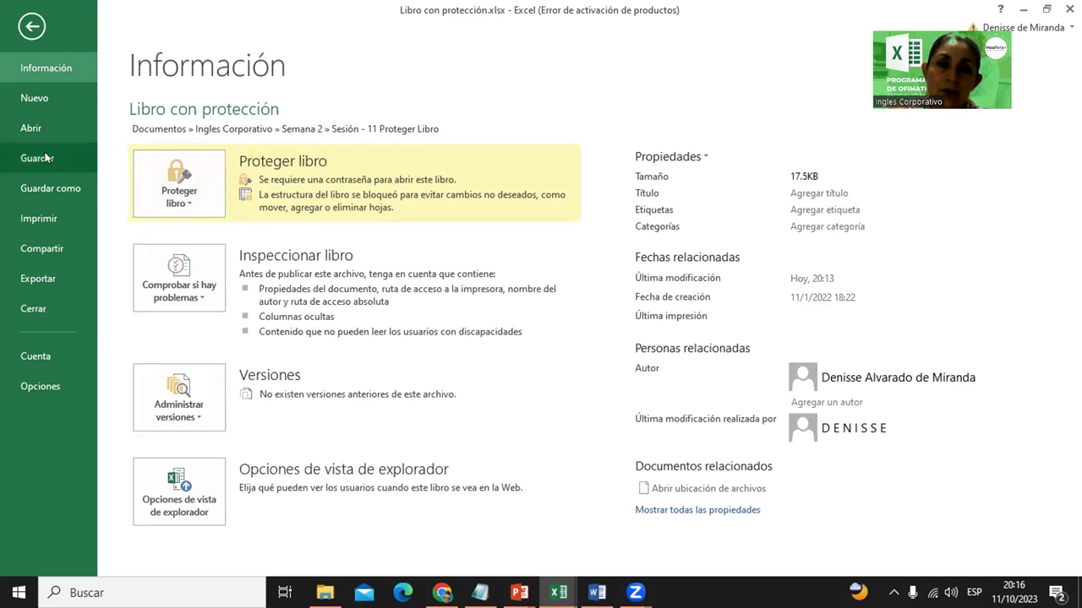
pyautogui.click(179, 188)
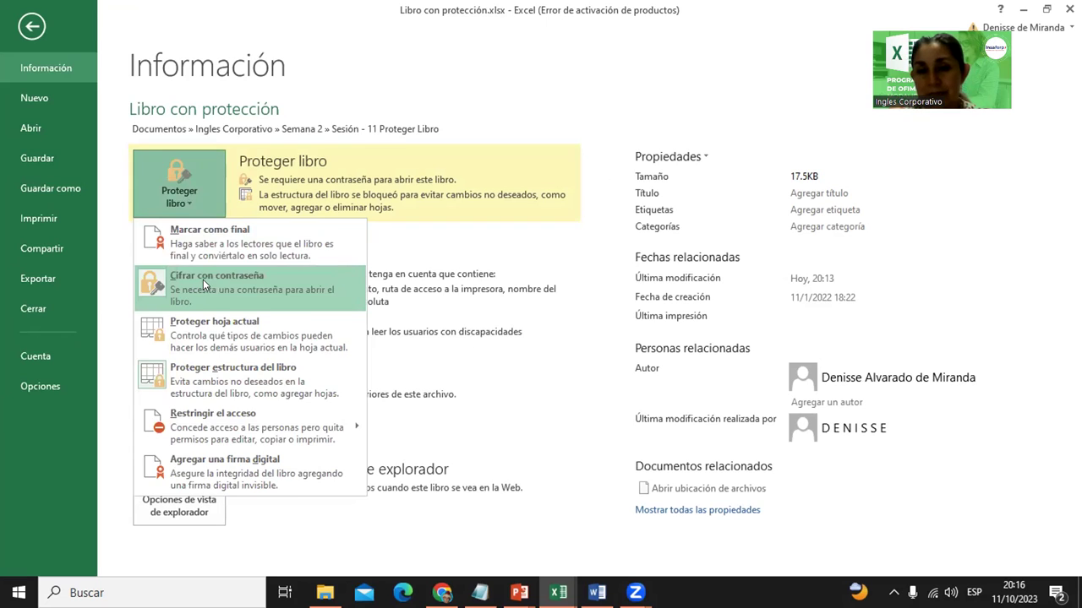
pyautogui.click(203, 280)
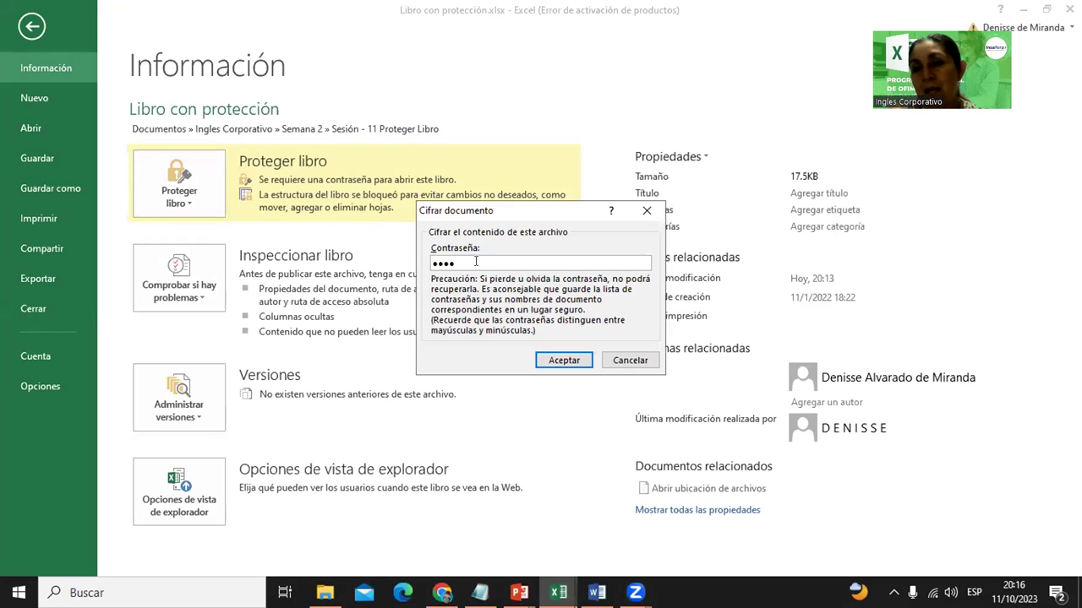
pyautogui.click(549, 361)
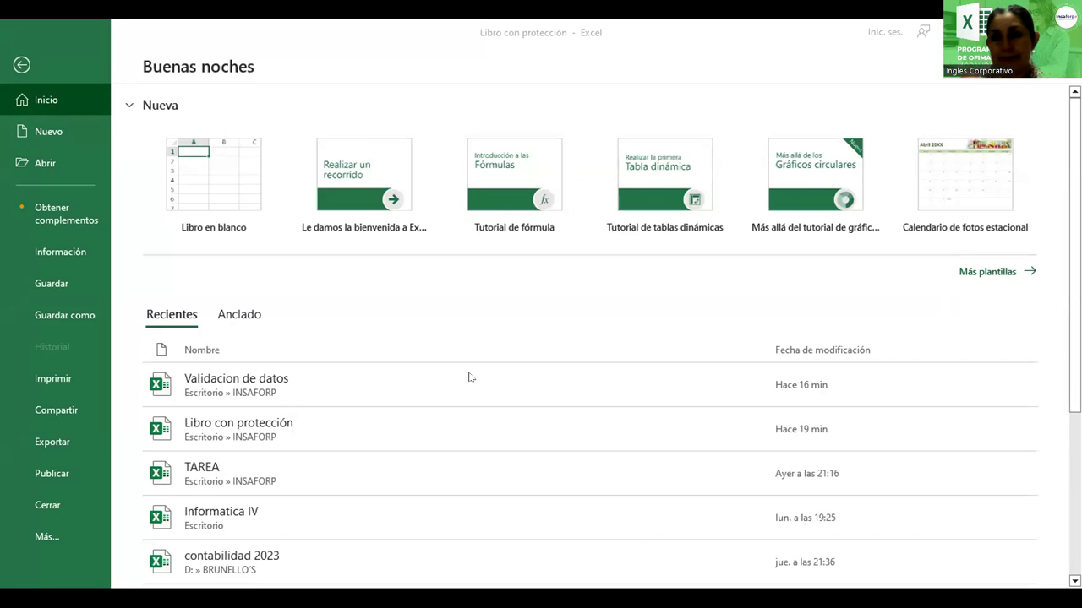
# In the other Excel window, set and confirm an opening password, then return to the worksheet
pyautogui.click(65, 251)
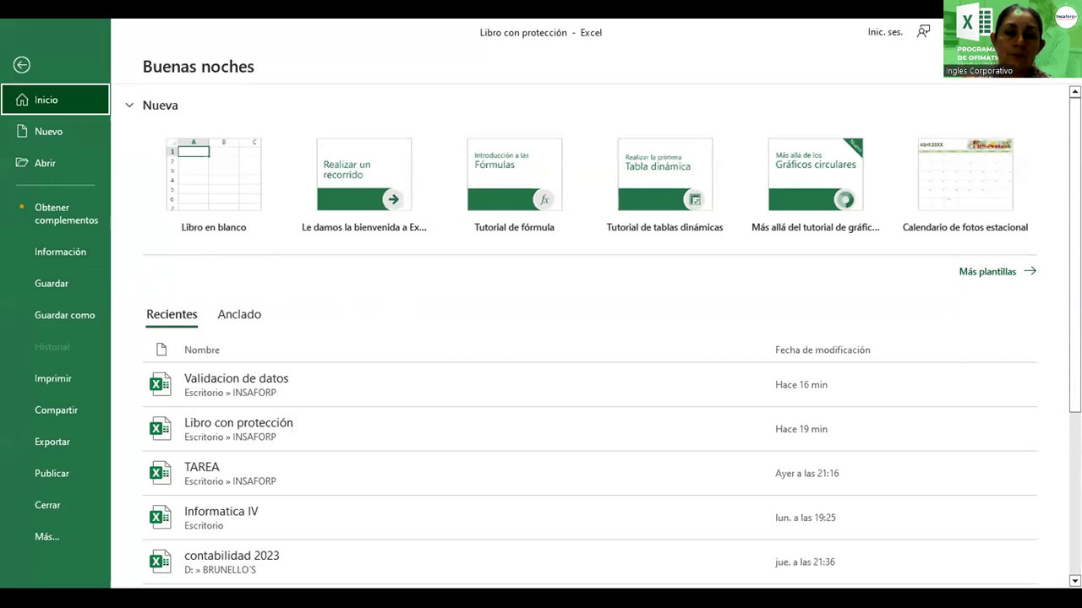
pyautogui.click(72, 253)
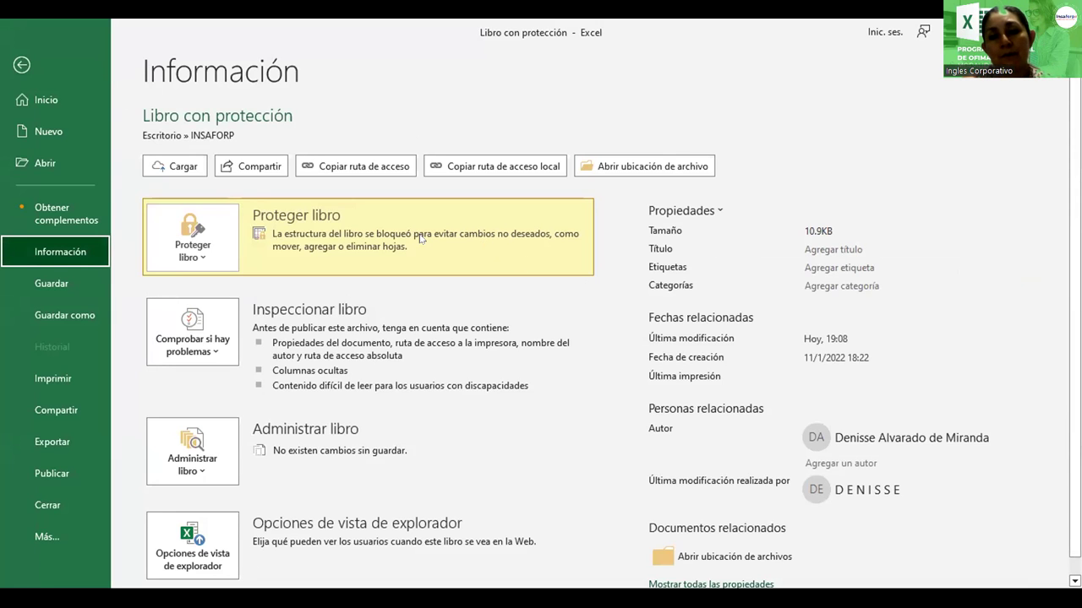
pyautogui.click(212, 255)
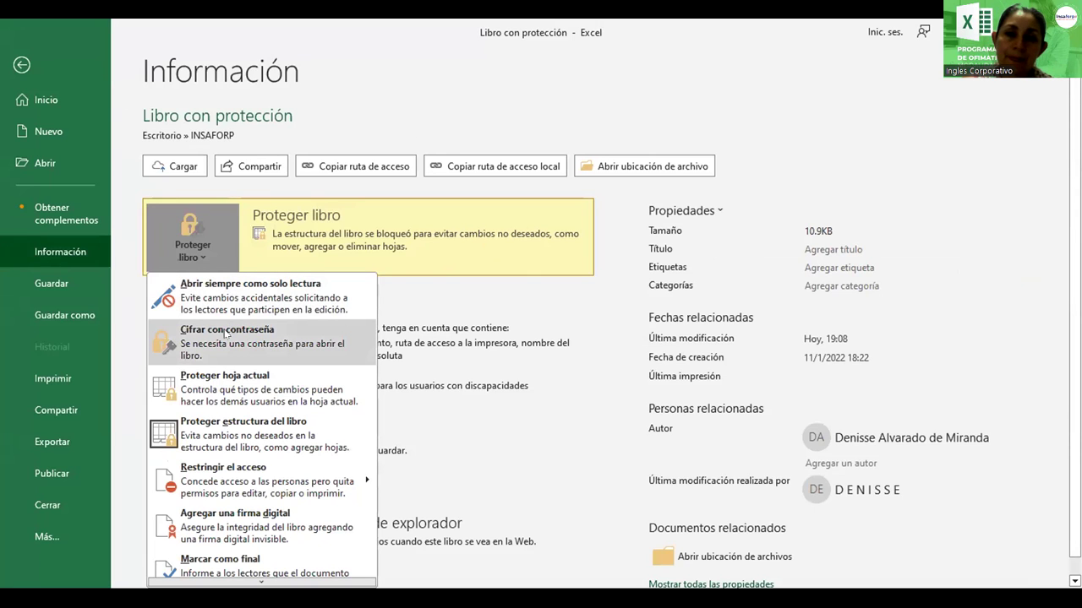
pyautogui.click(225, 335)
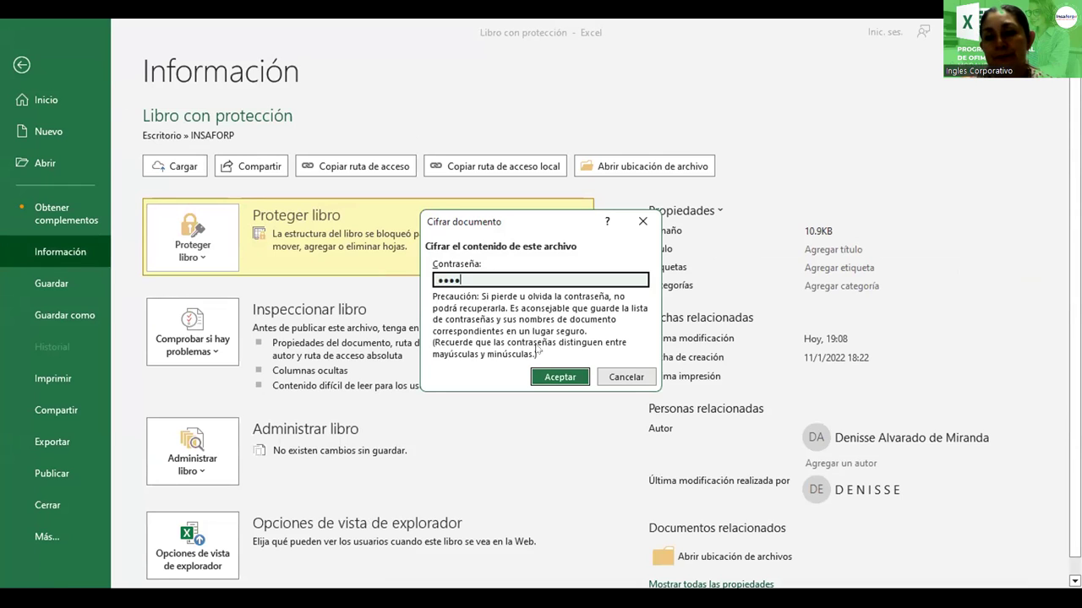
pyautogui.click(553, 373)
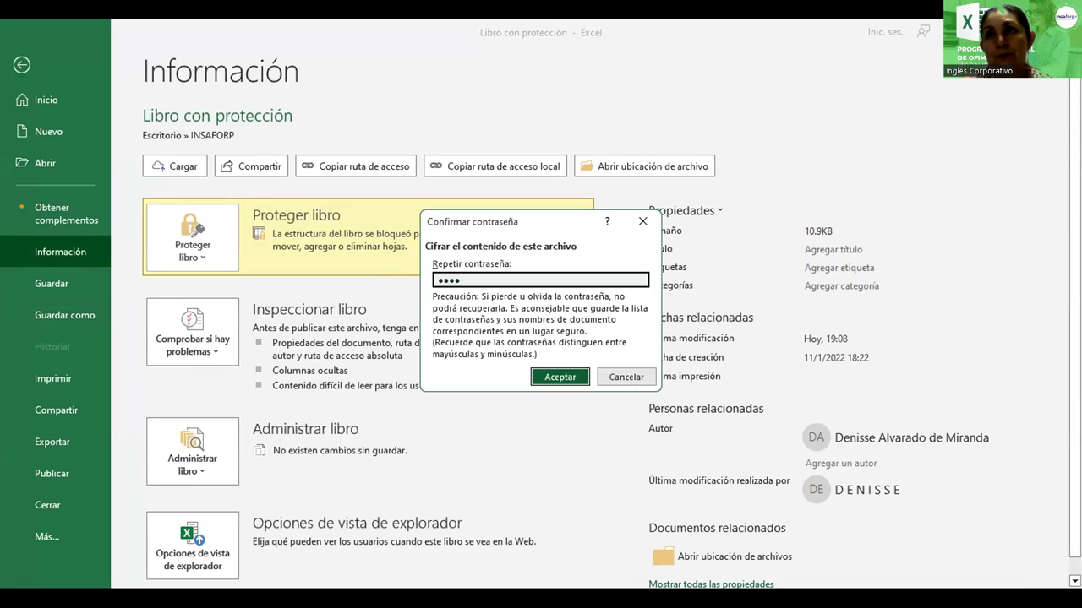
pyautogui.click(561, 375)
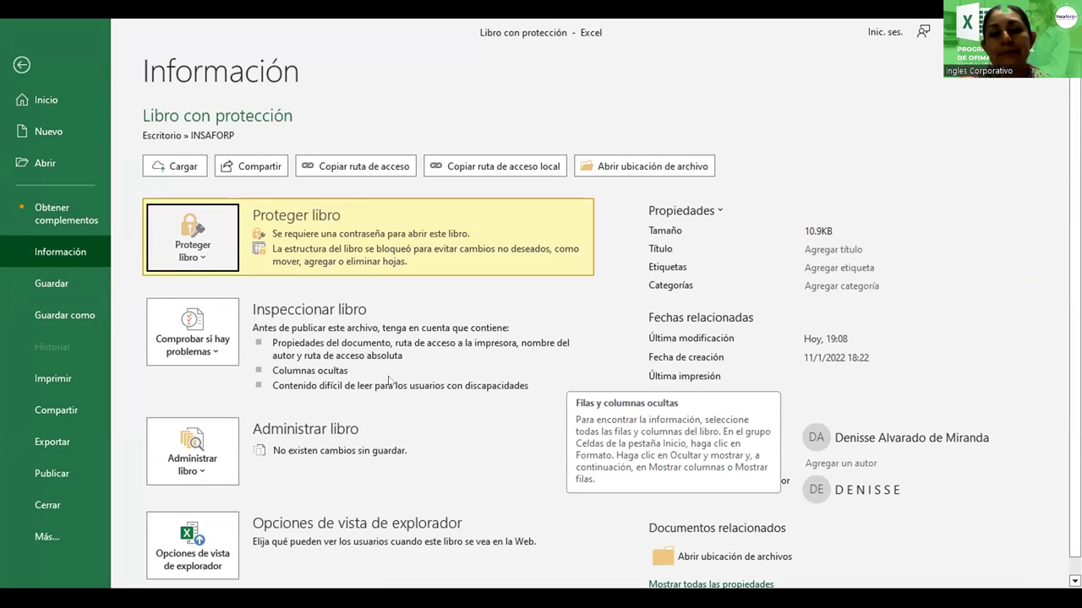
pyautogui.click(69, 286)
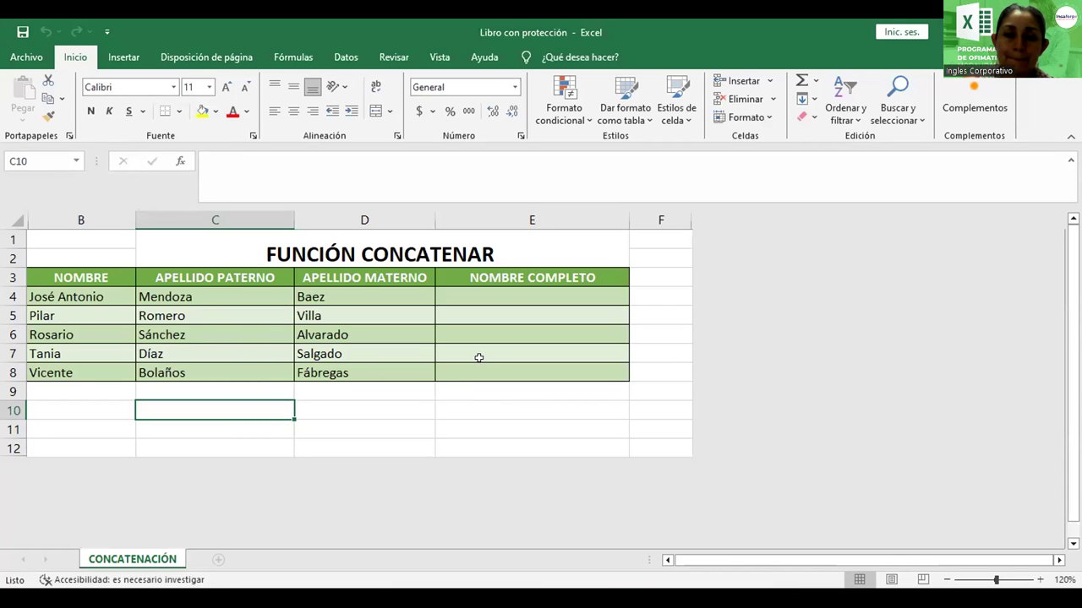
# Select cells E7, E11 and E9 in column E
pyautogui.click(478, 357)
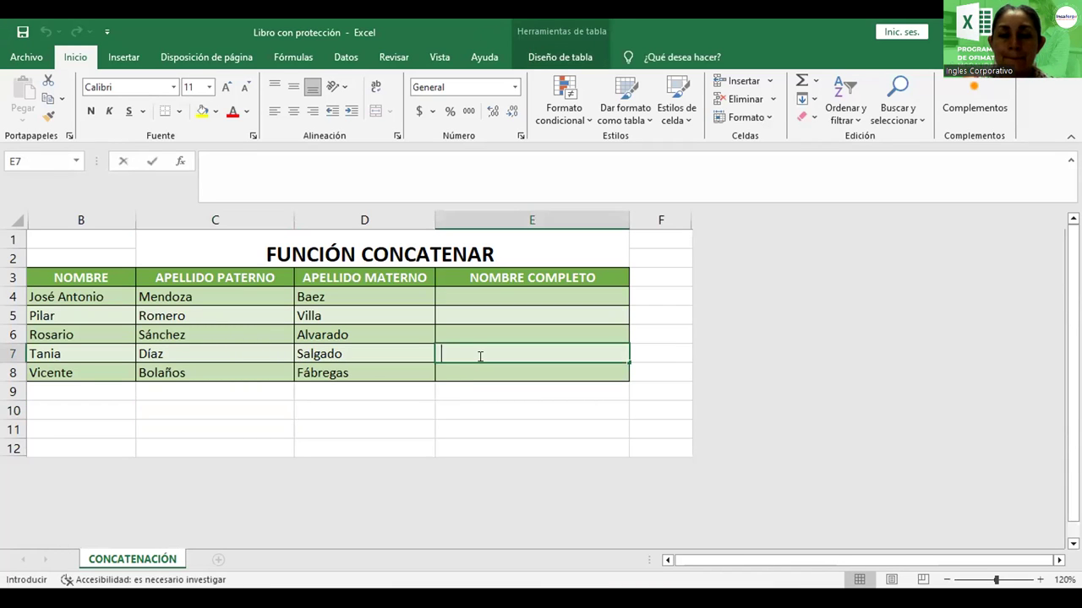
pyautogui.click(489, 428)
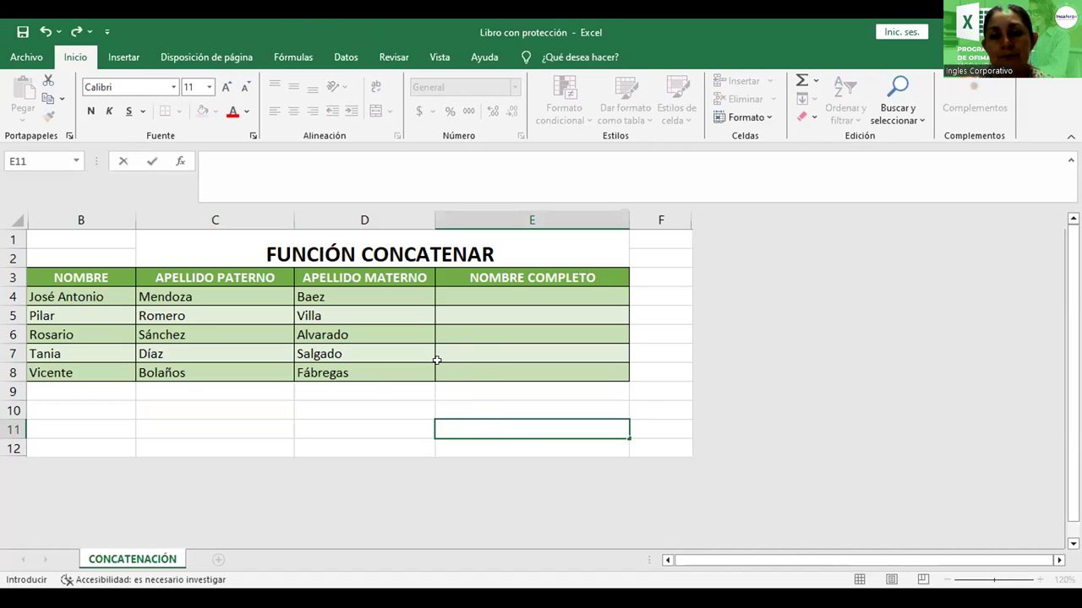
pyautogui.click(450, 392)
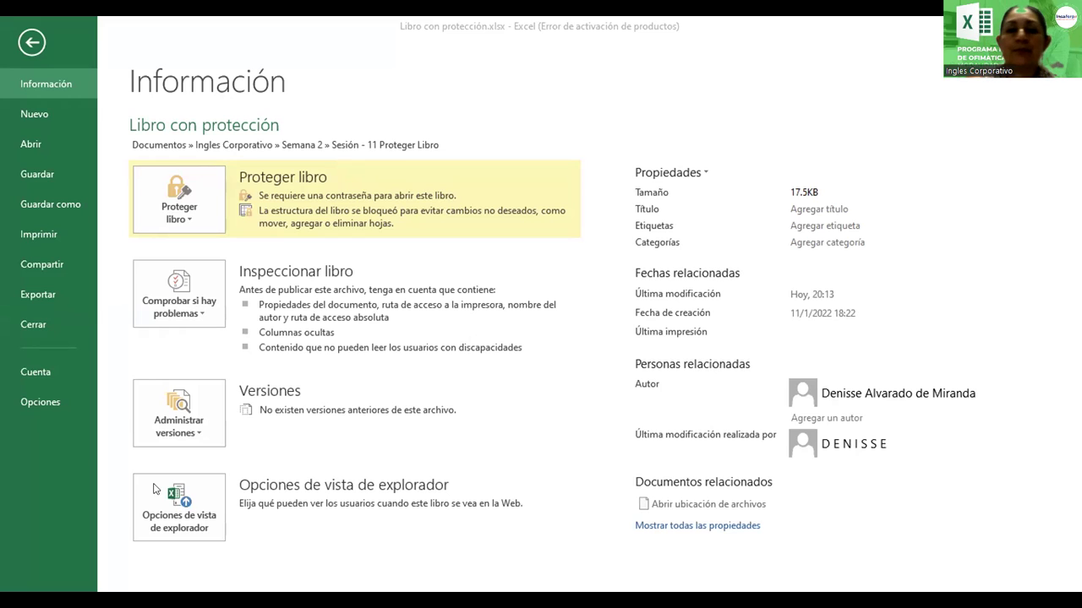
# Leave the Info page for the CONCATENACIÓN worksheet and select cell E9
pyautogui.click(30, 44)
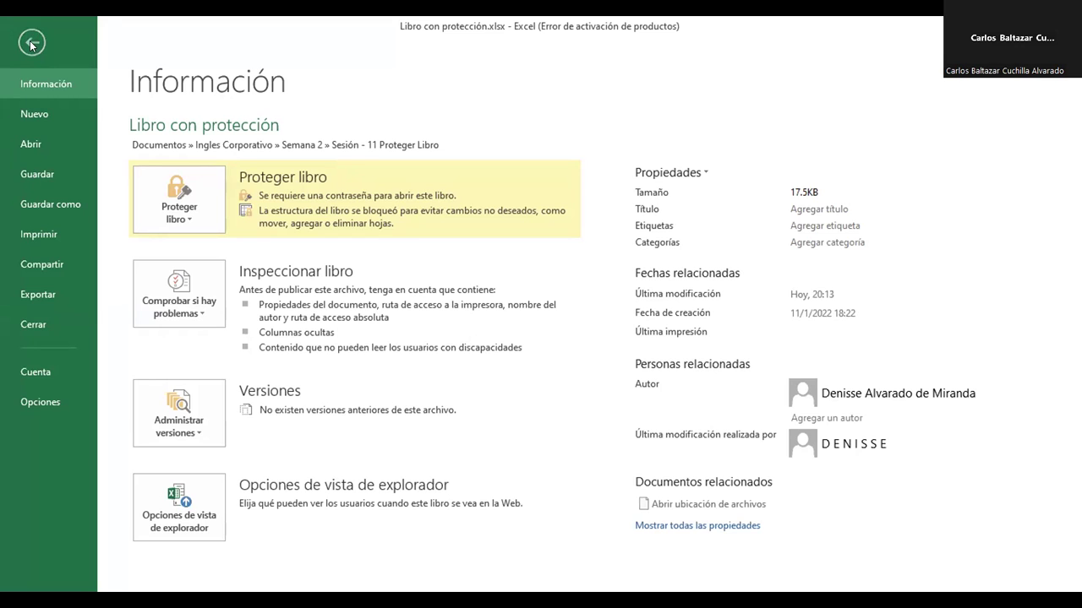
pyautogui.click(31, 44)
pyautogui.click(502, 292)
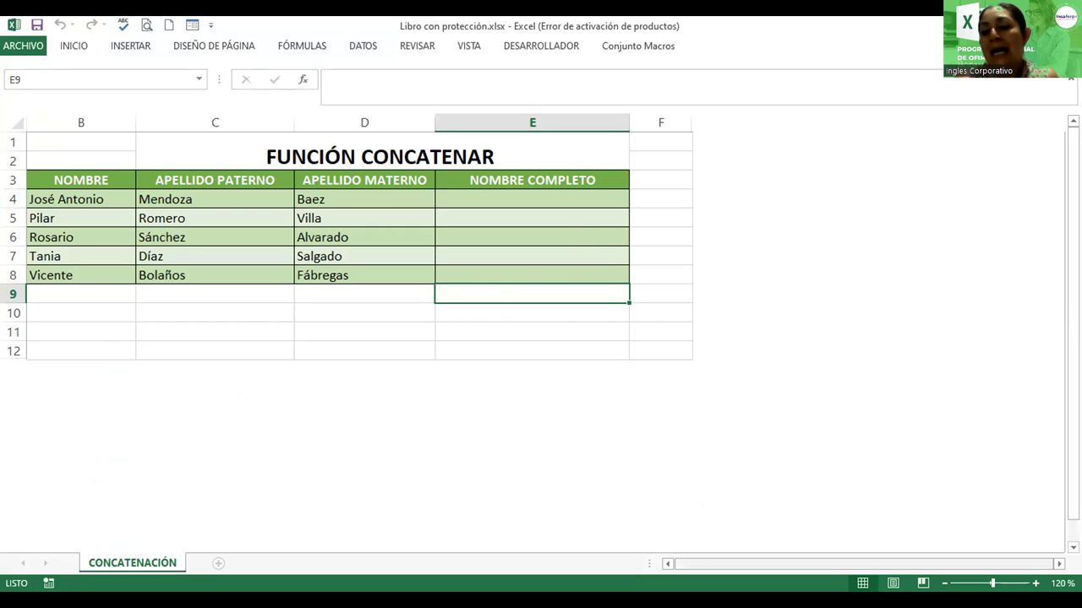
# Zoom the sheet in to 170% and select cell E4
pyautogui.click(1035, 582)
pyautogui.click(1035, 583)
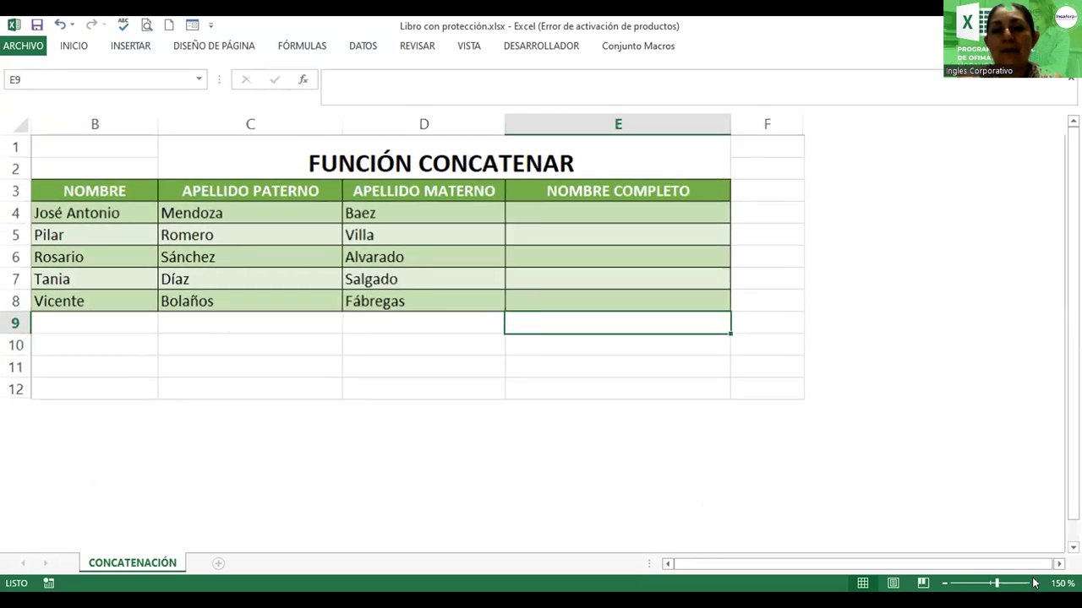
pyautogui.click(1035, 582)
pyautogui.click(1035, 582)
pyautogui.click(1035, 582)
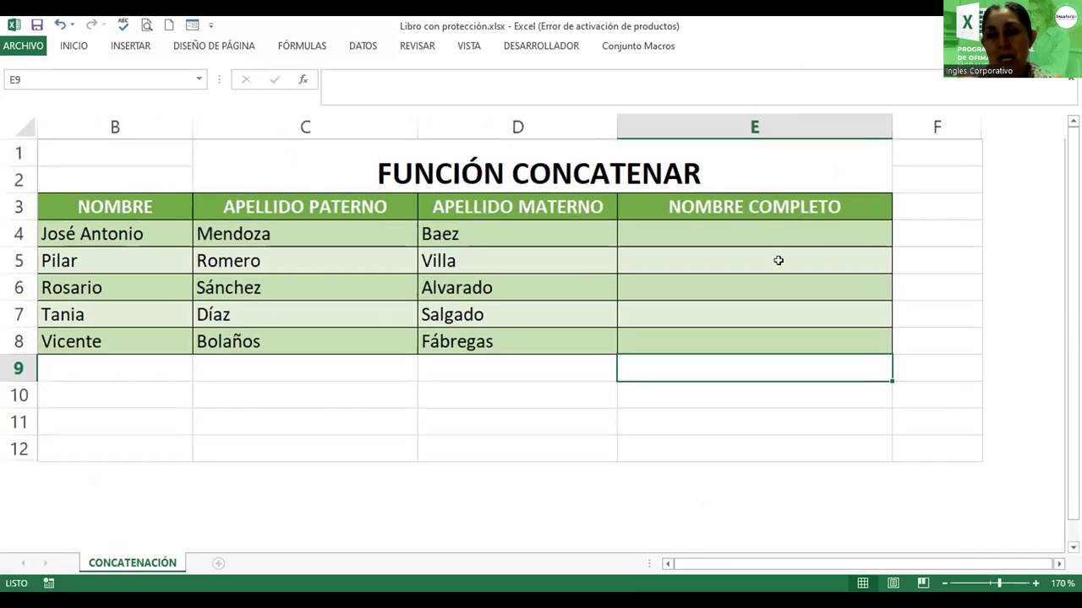
pyautogui.click(707, 227)
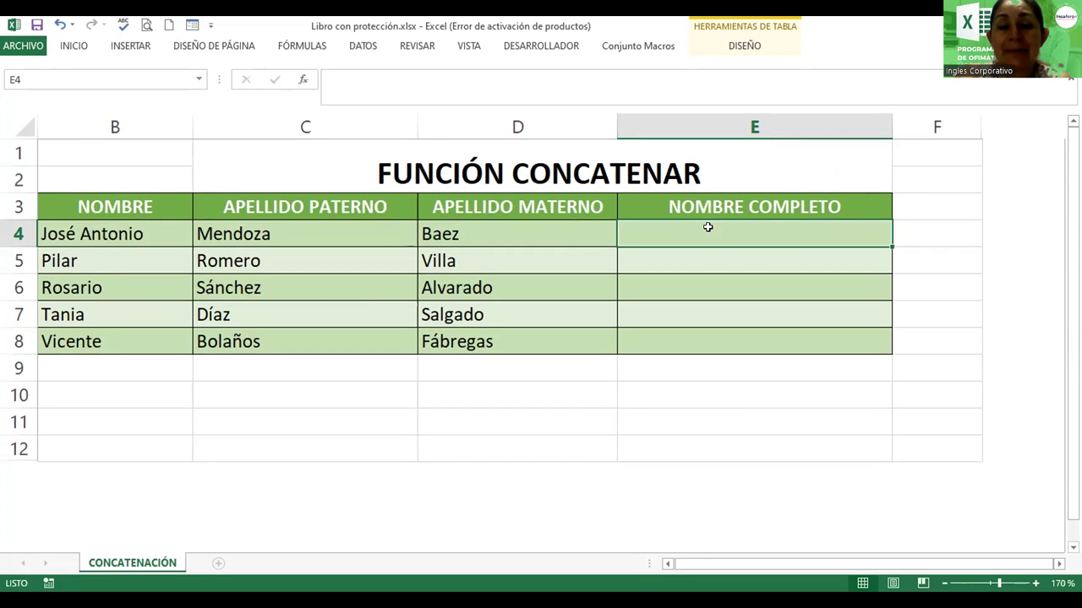
# Enter =CONCATENAR(B4;" ";C4;" ";D4) in E4 to build the full names
pyautogui.write('=cont')
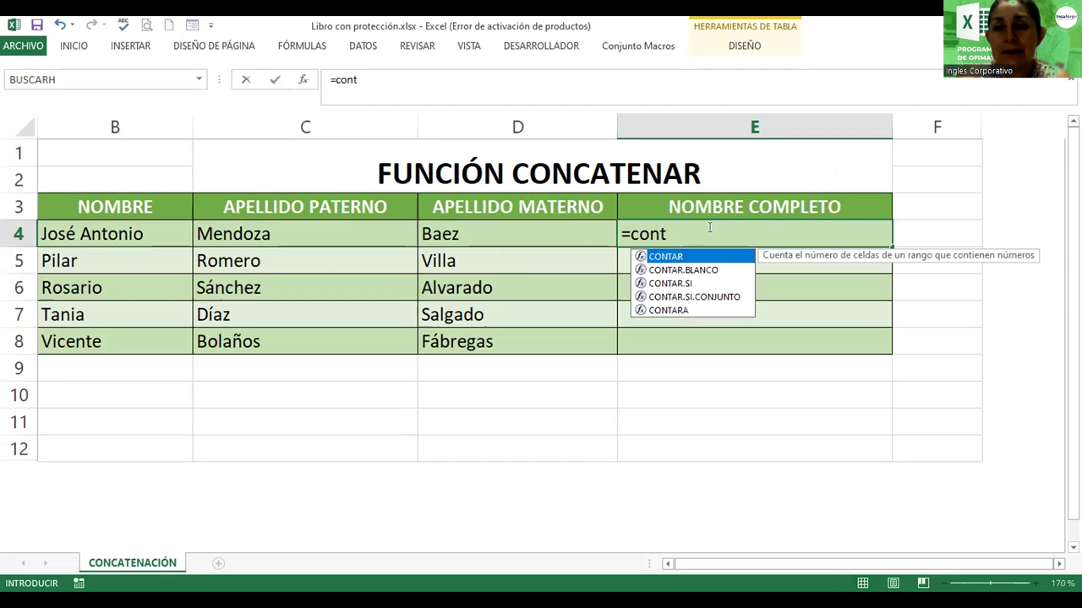
pyautogui.press('BackSpace')
pyautogui.write('c')
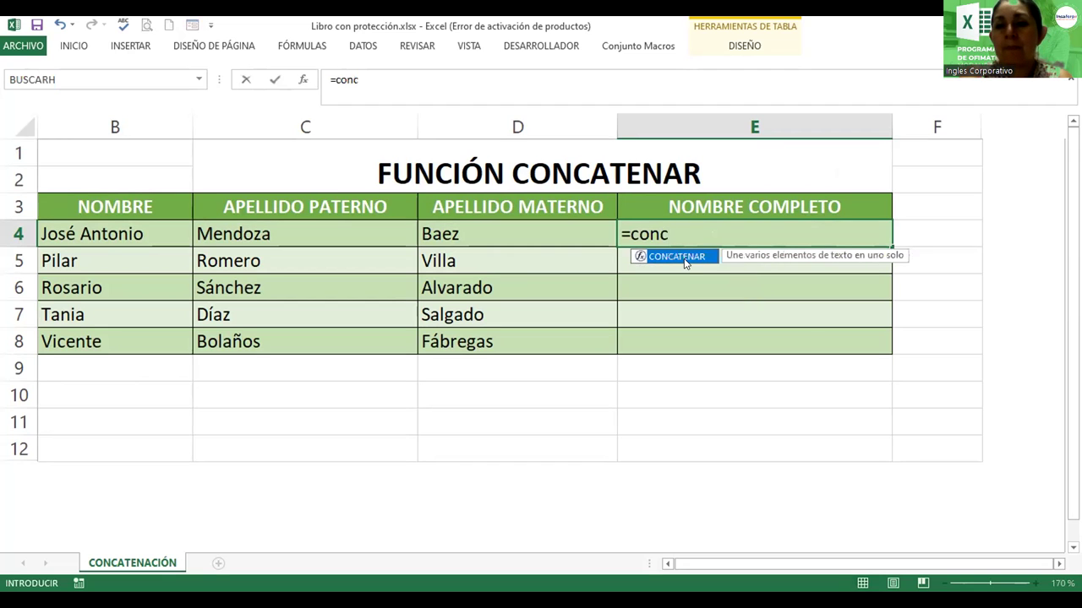
pyautogui.doubleClick(678, 257)
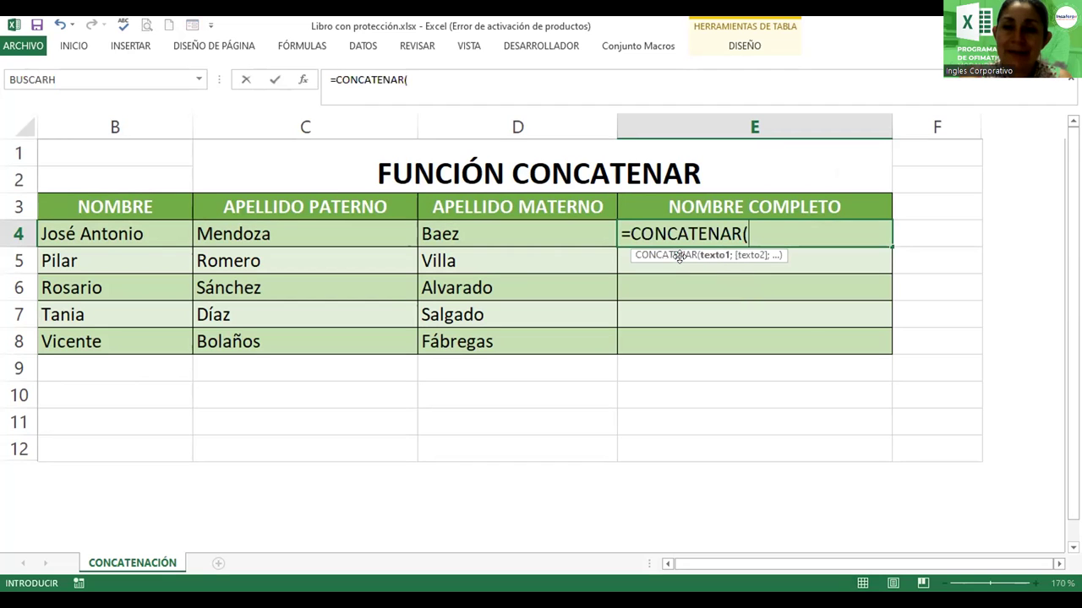
pyautogui.click(56, 227)
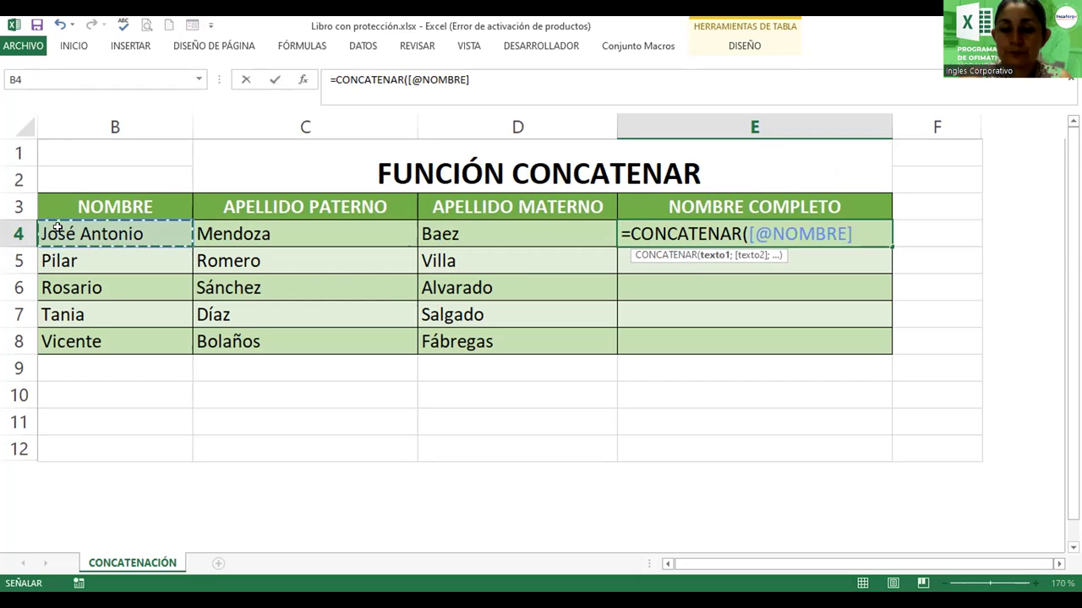
pyautogui.write(';" ')
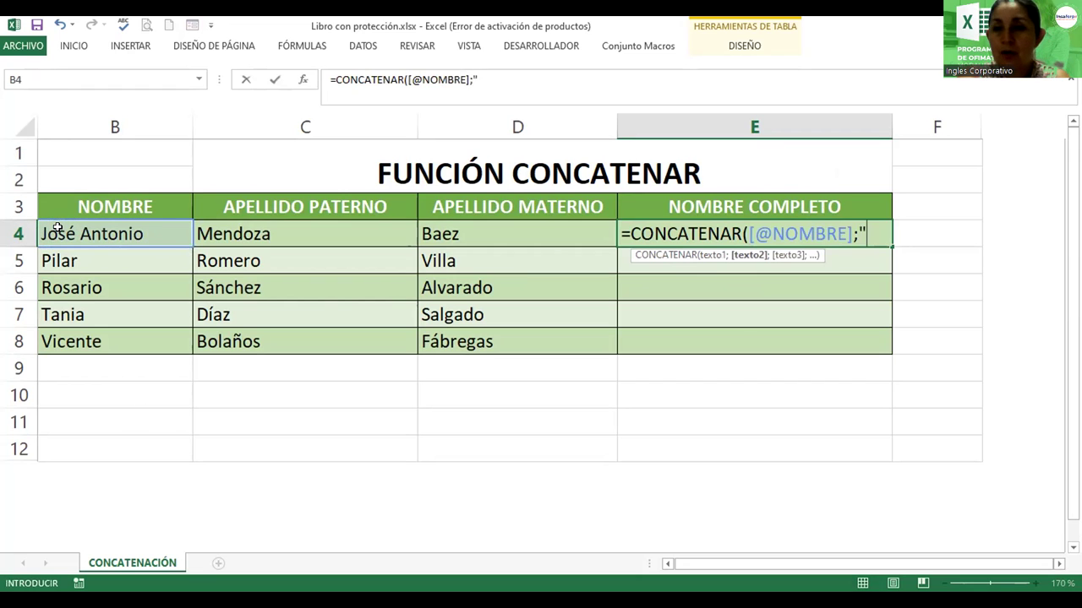
pyautogui.write('"')
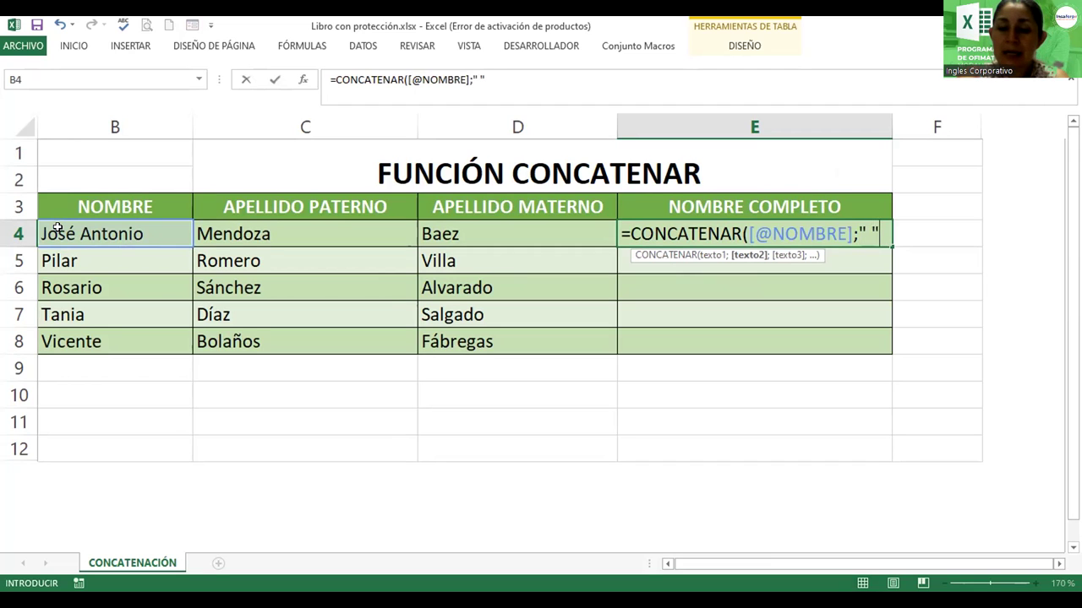
pyautogui.write(';')
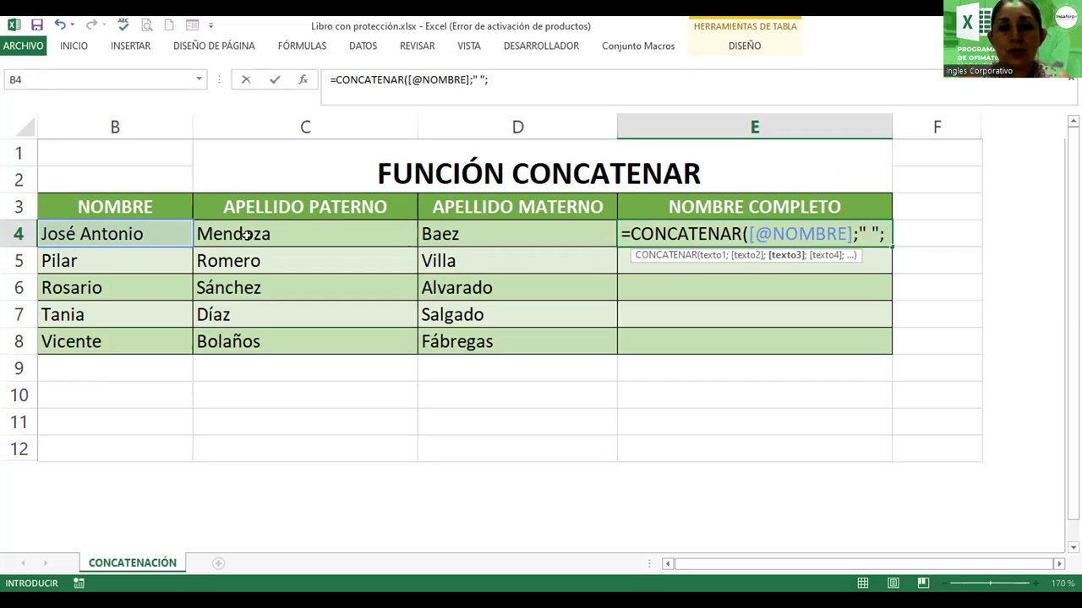
pyautogui.click(246, 236)
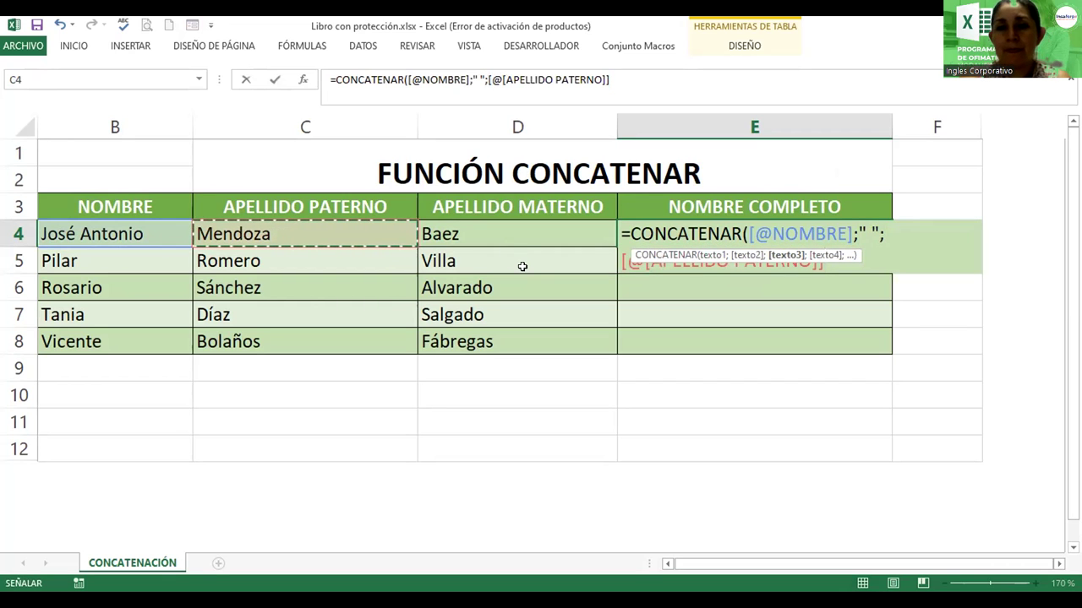
pyautogui.write(';" ";')
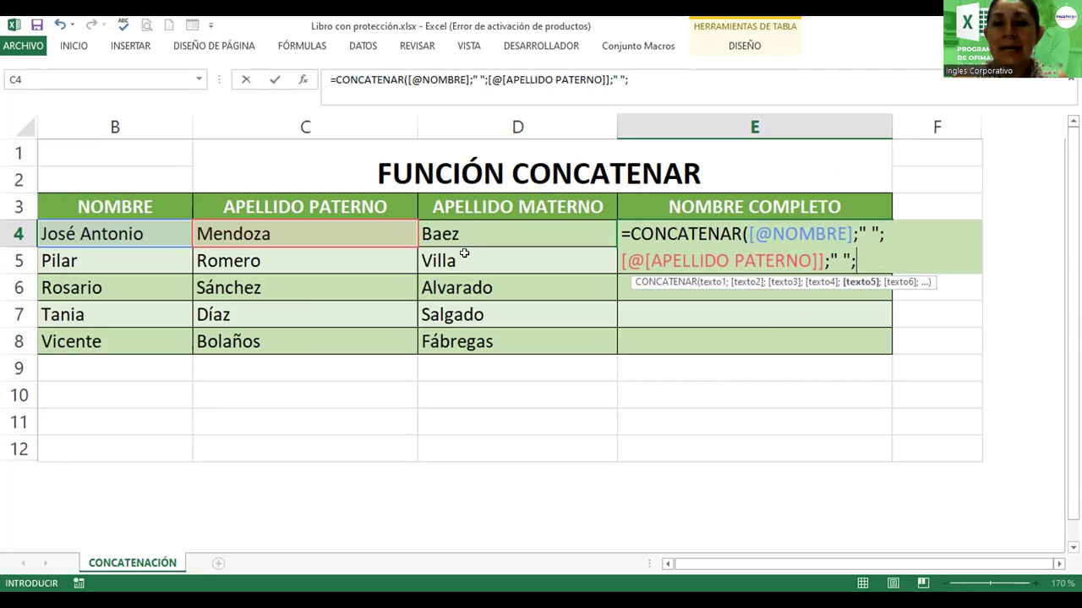
pyautogui.click(453, 230)
pyautogui.write(')')
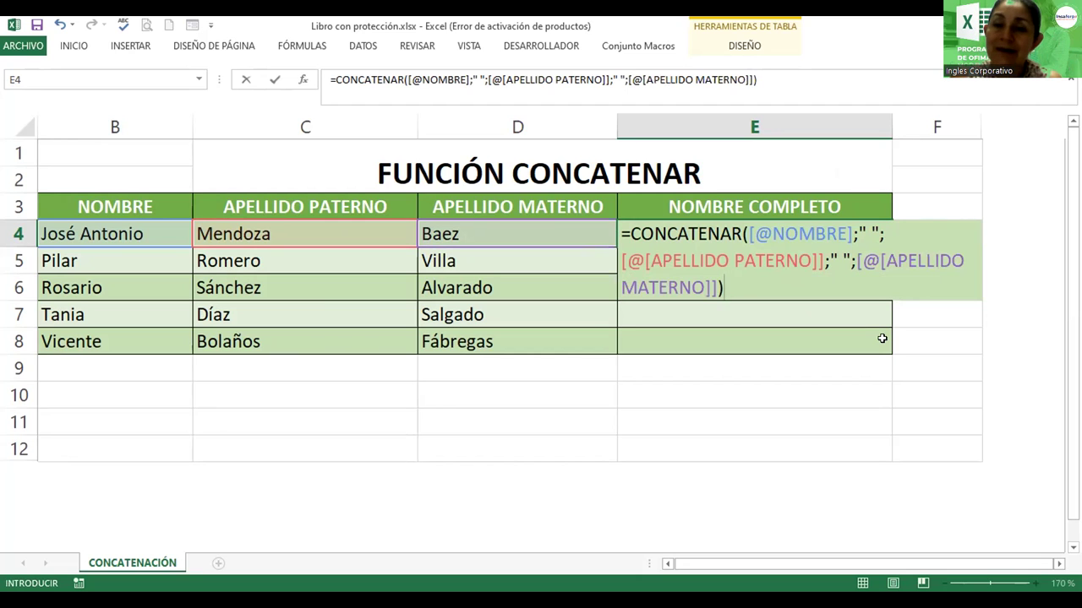
pyautogui.press('Return')
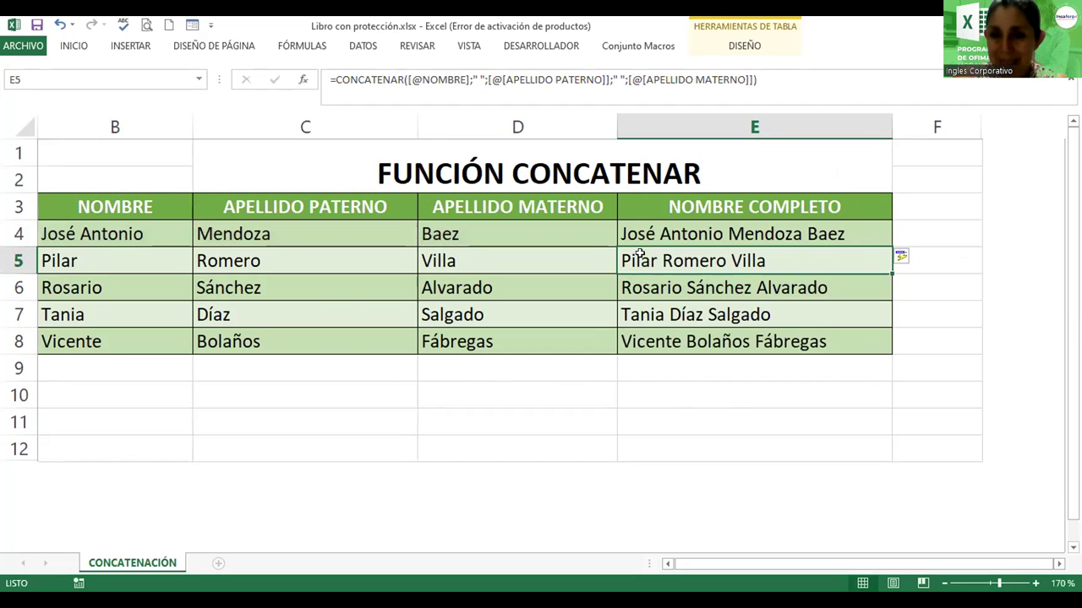
pyautogui.doubleClick(681, 232)
pyautogui.click(688, 233)
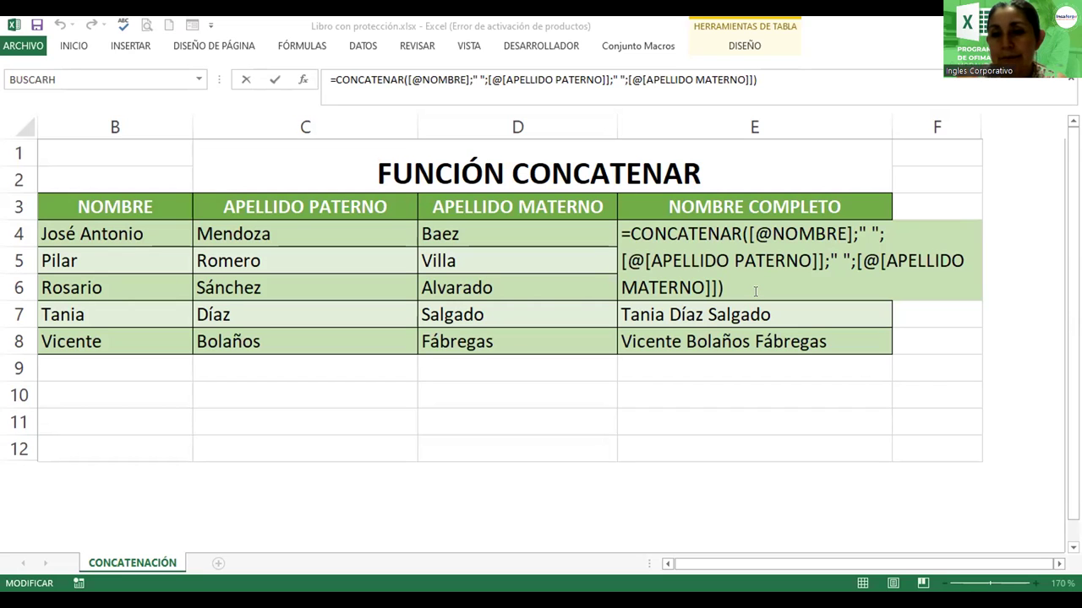
pyautogui.press('Return')
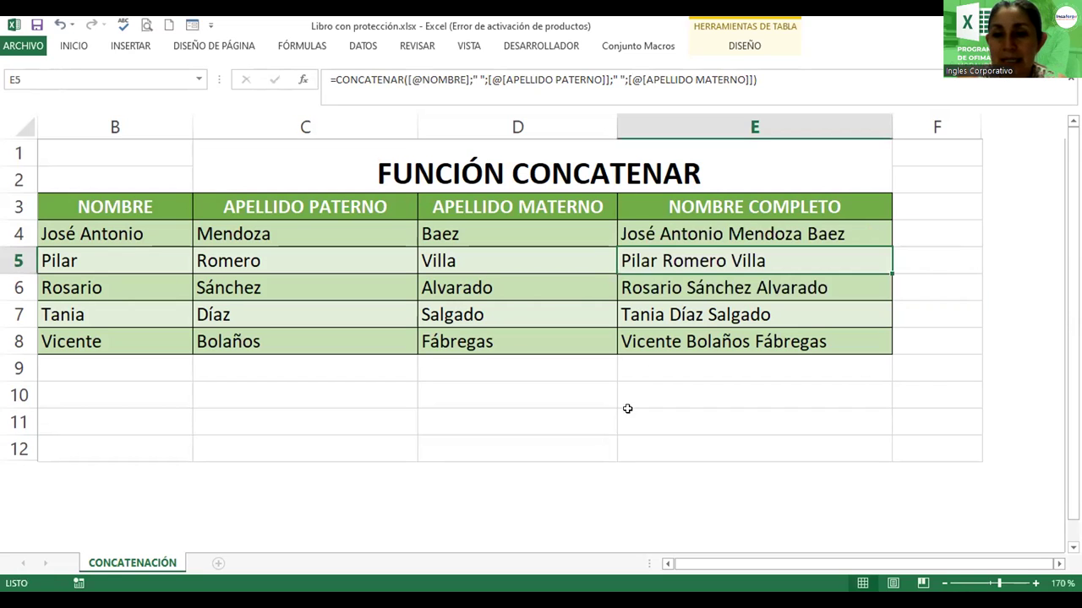
pyautogui.click(629, 394)
pyautogui.write('=')
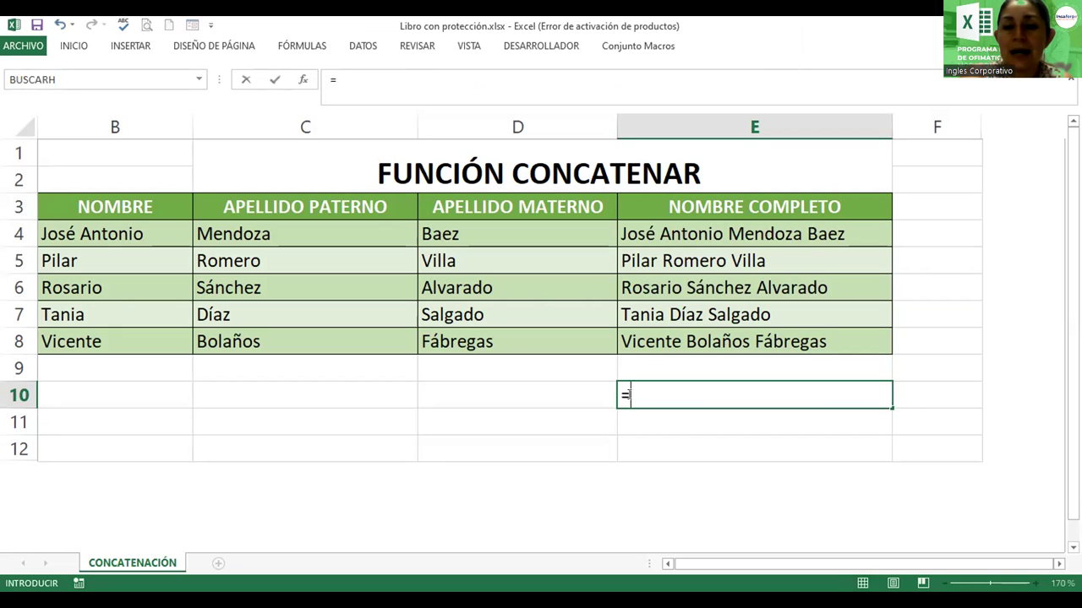
pyautogui.write('conca')
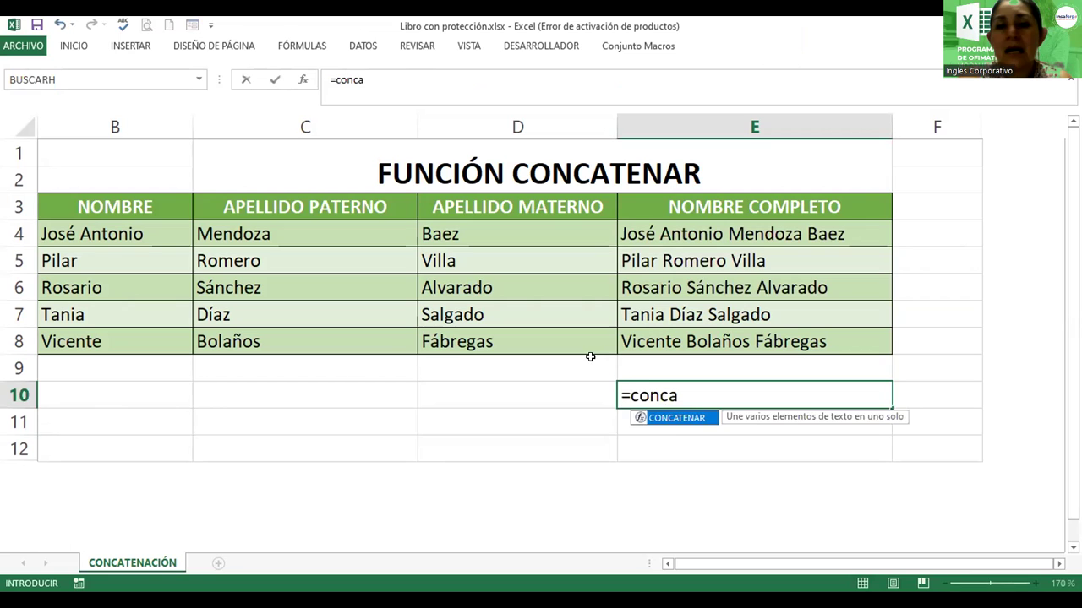
pyautogui.doubleClick(653, 417)
pyautogui.click(80, 229)
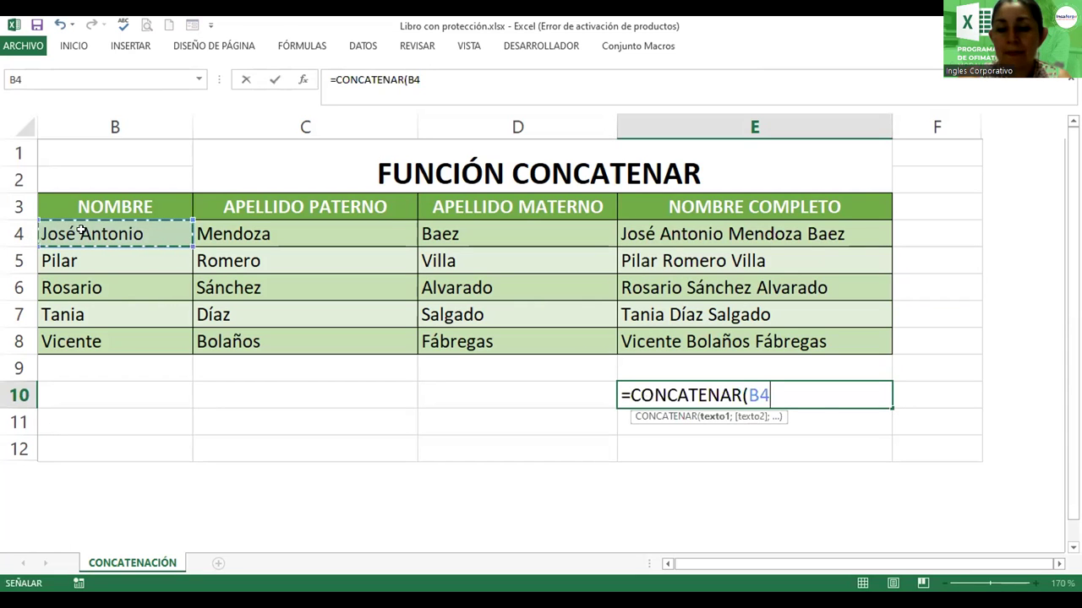
pyautogui.write(';')
pyautogui.click(245, 232)
pyautogui.write(';')
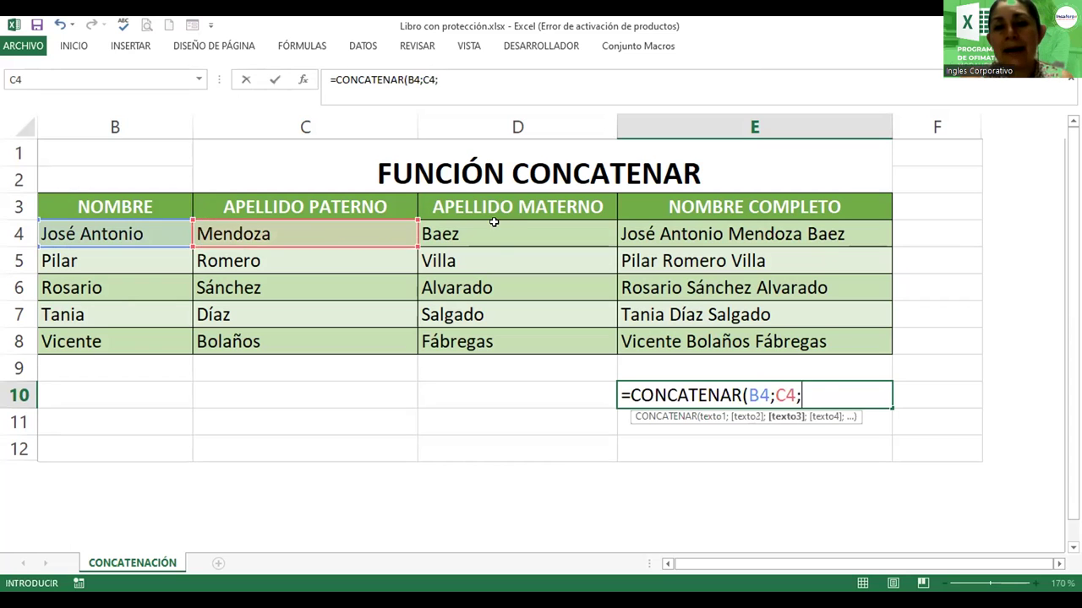
pyautogui.click(494, 221)
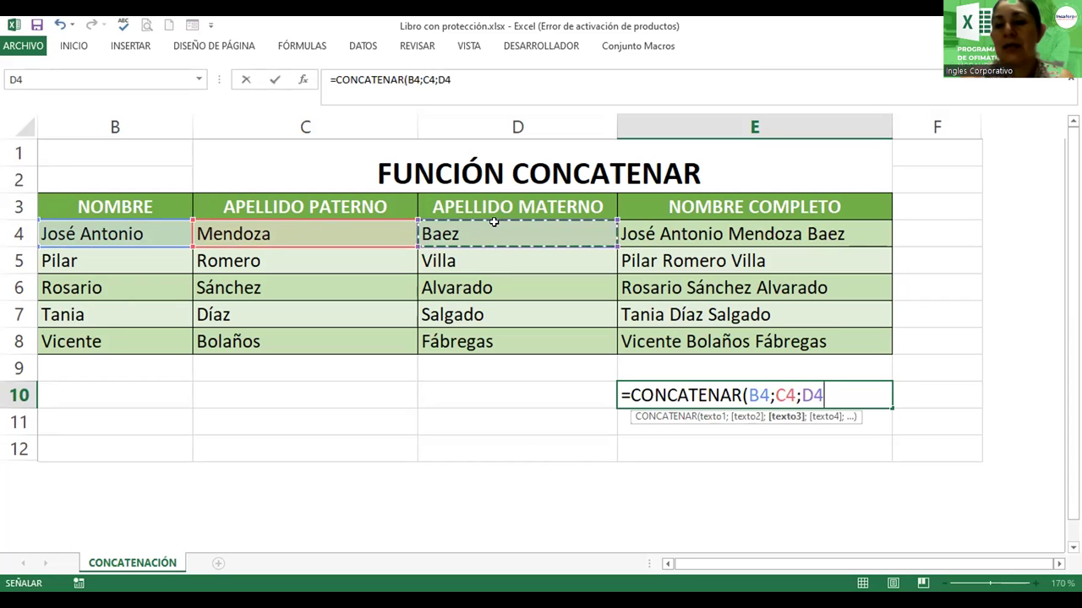
pyautogui.press('Return')
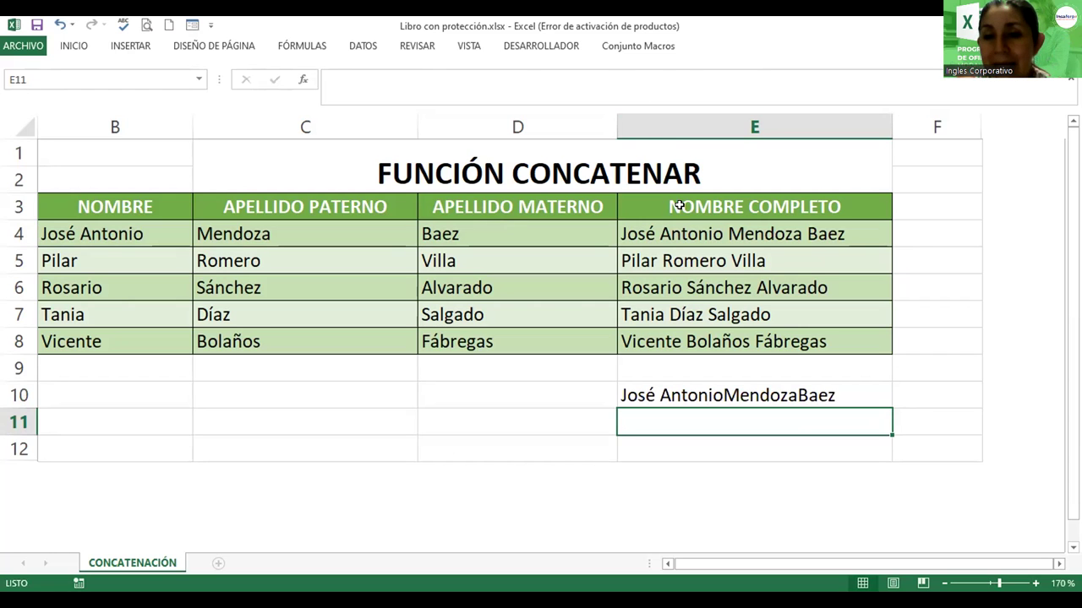
pyautogui.click(679, 236)
pyautogui.doubleClick(680, 237)
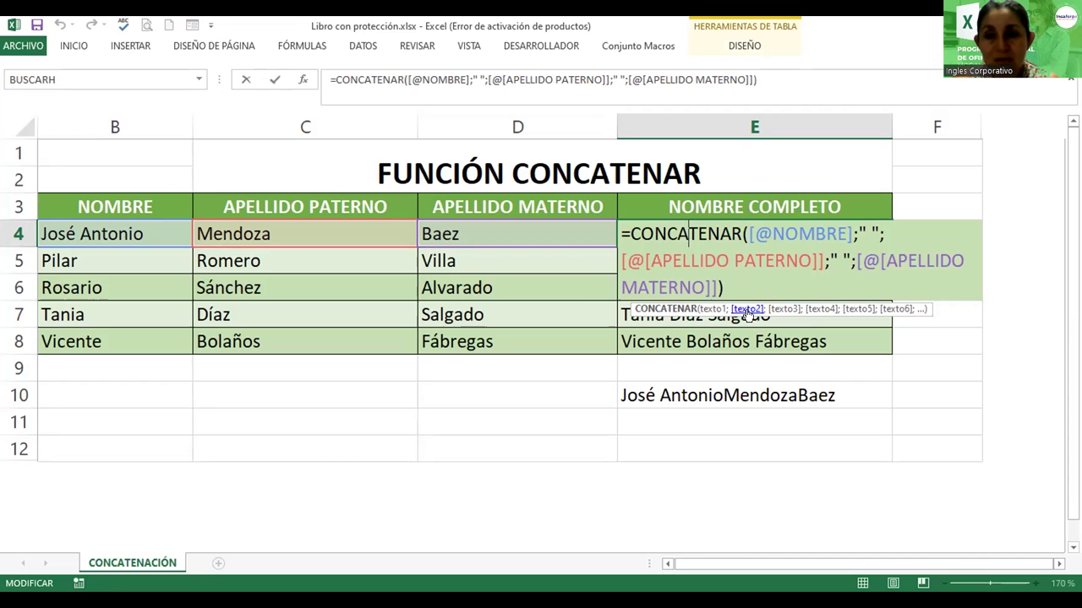
pyautogui.moveTo(740, 233); pyautogui.dragTo(626, 236)
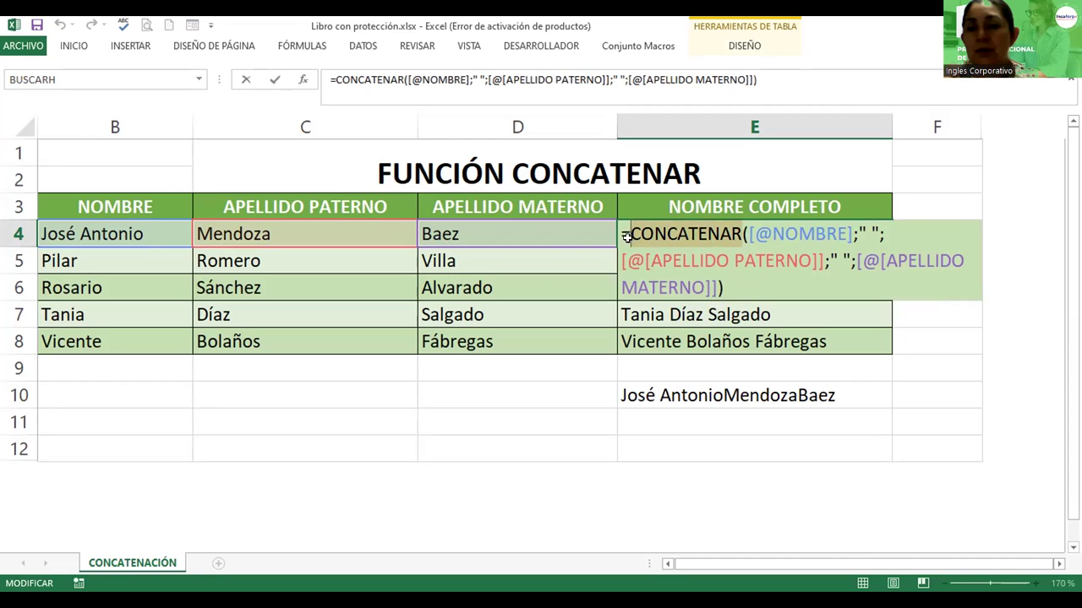
pyautogui.press('Return')
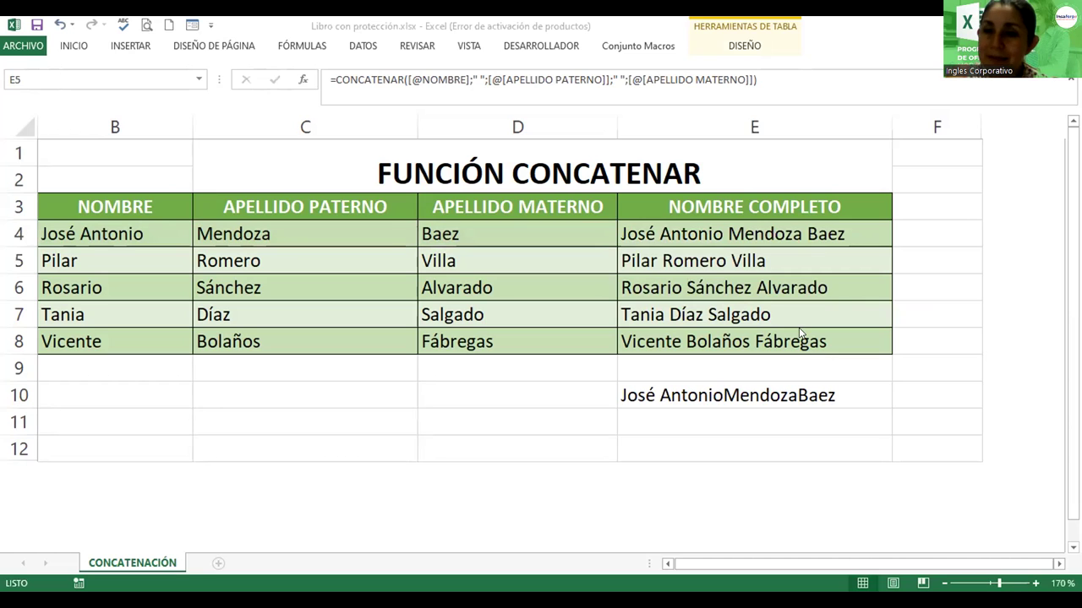
pyautogui.click(691, 395)
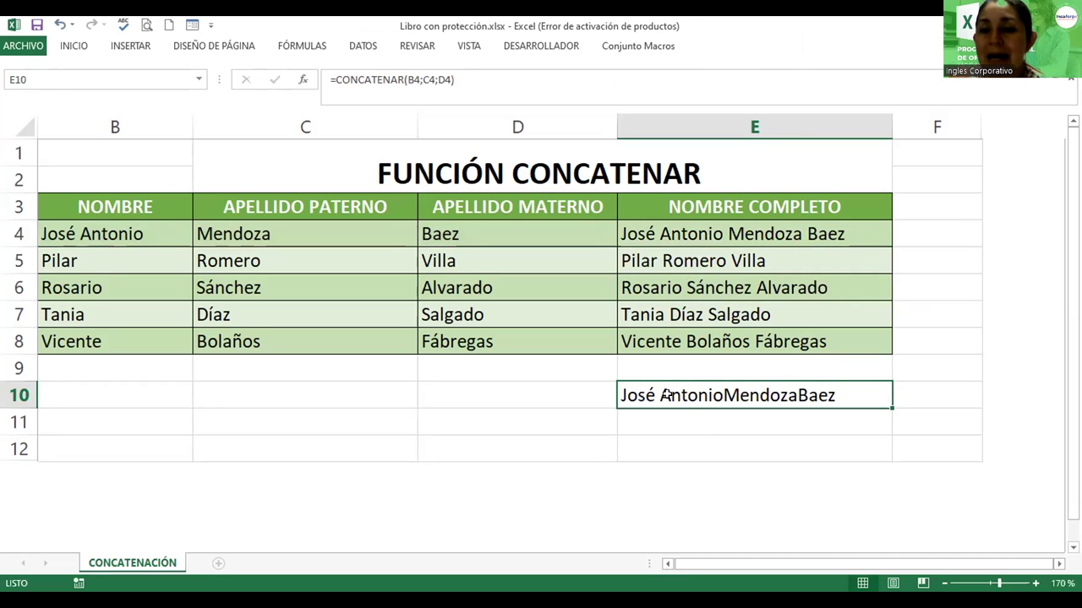
pyautogui.doubleClick(668, 395)
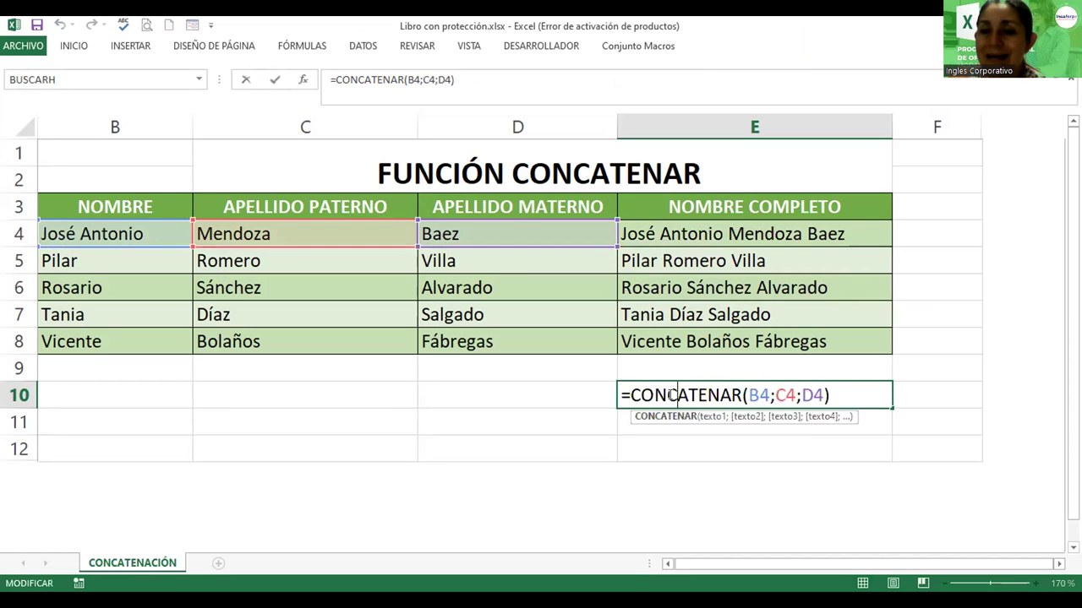
pyautogui.press('Return')
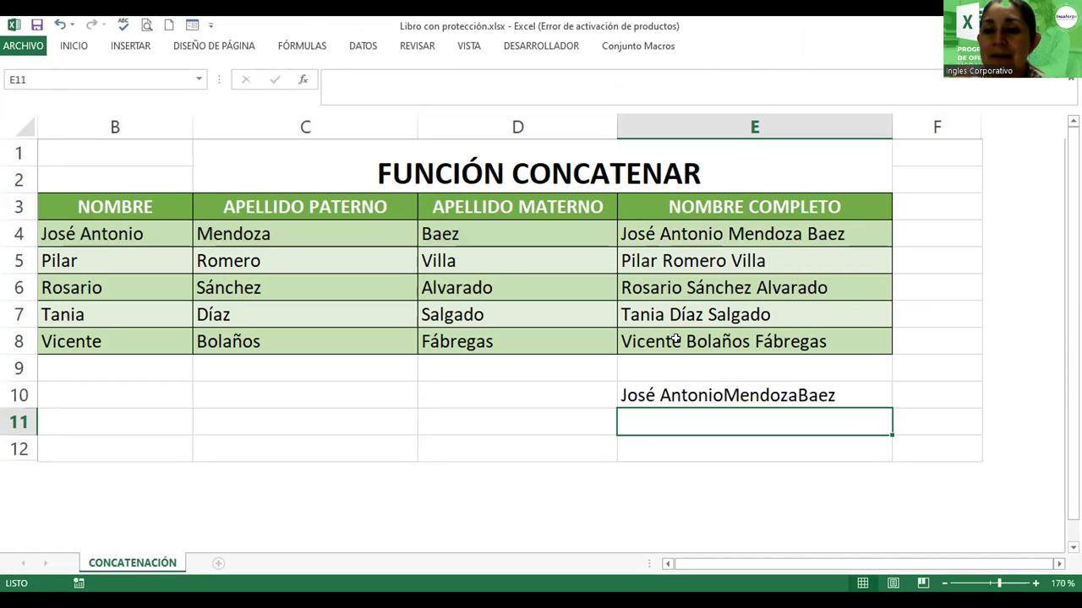
pyautogui.doubleClick(675, 340)
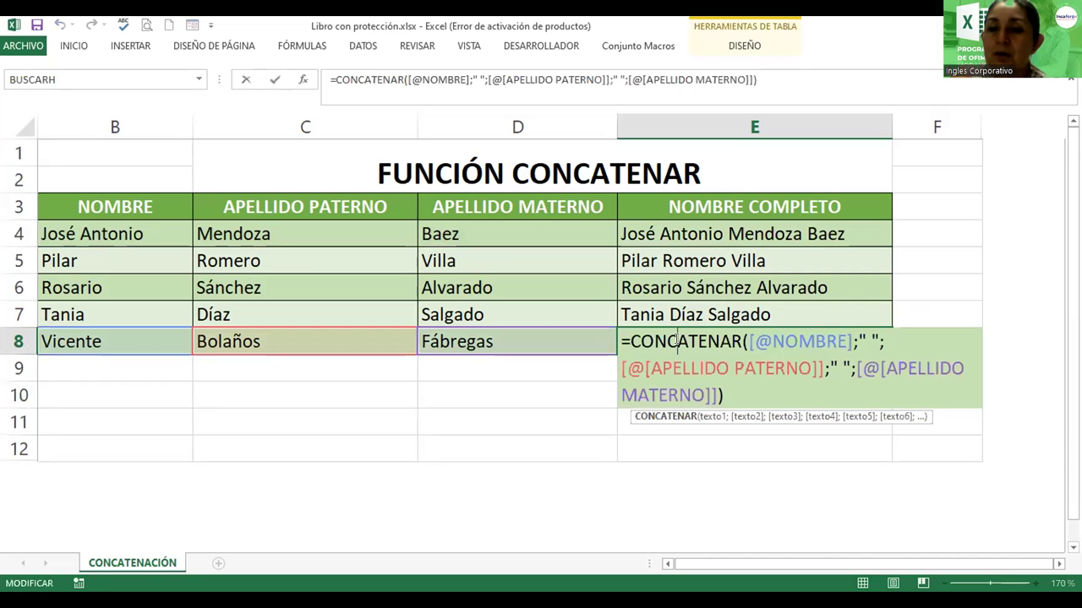
pyautogui.press('Return')
pyautogui.click(676, 313)
pyautogui.click(672, 283)
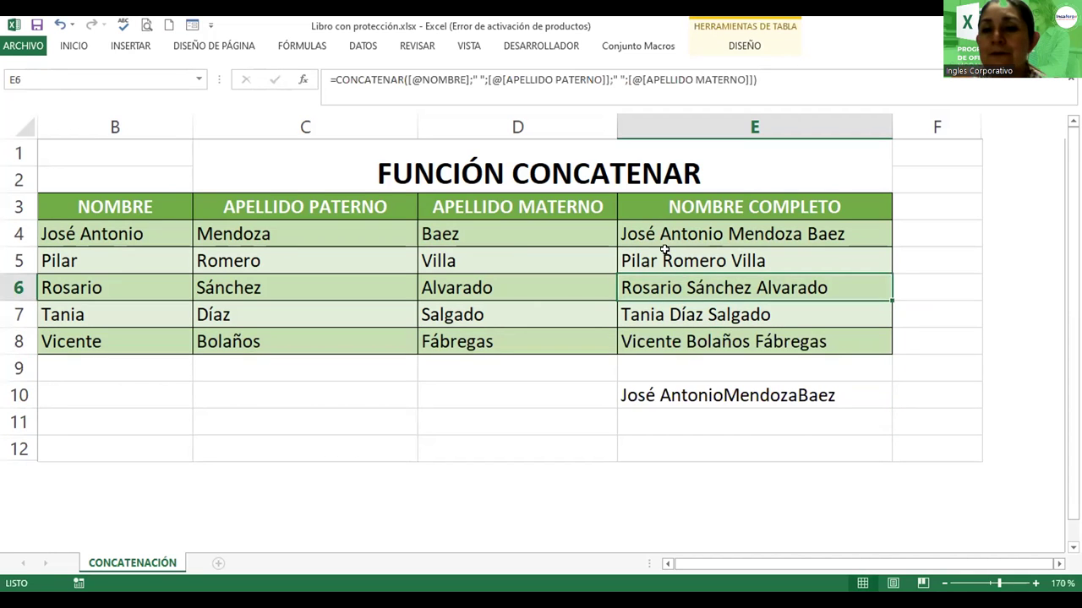
pyautogui.click(665, 250)
pyautogui.click(664, 234)
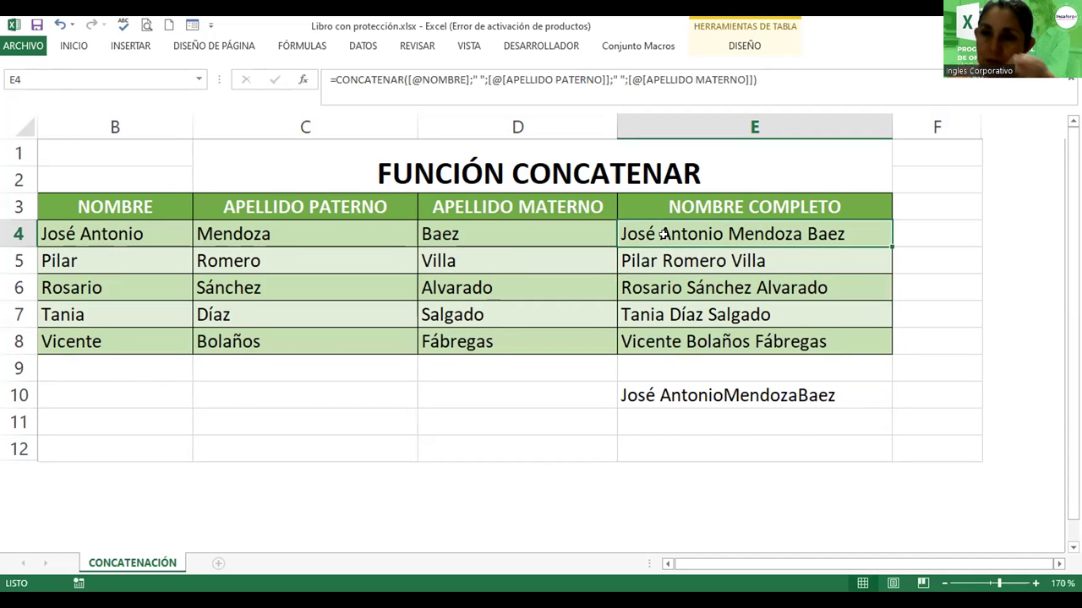
pyautogui.click(489, 78)
pyautogui.click(488, 78)
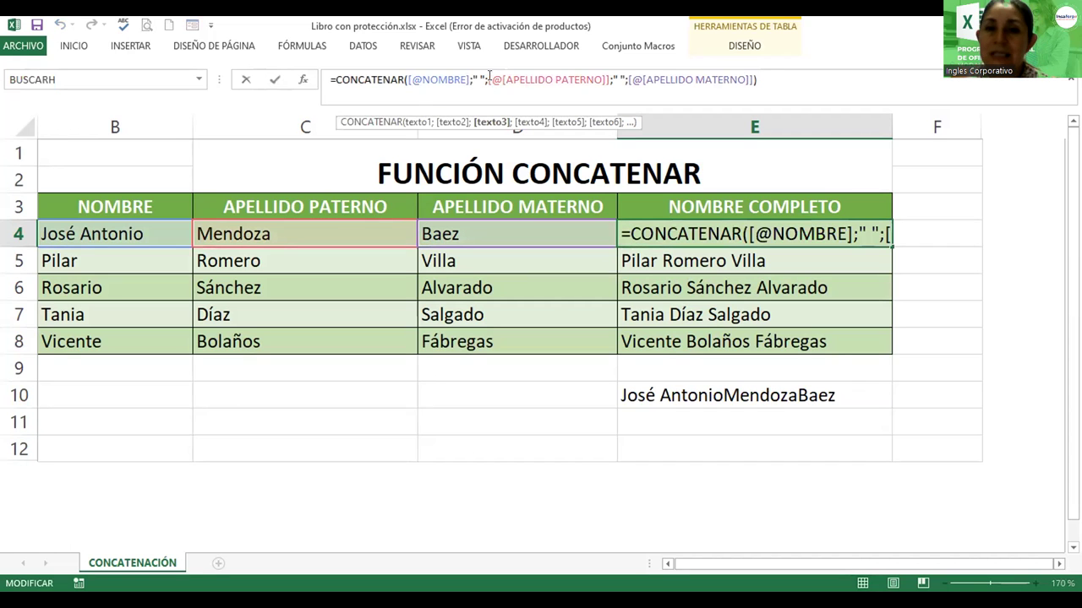
pyautogui.press('Return')
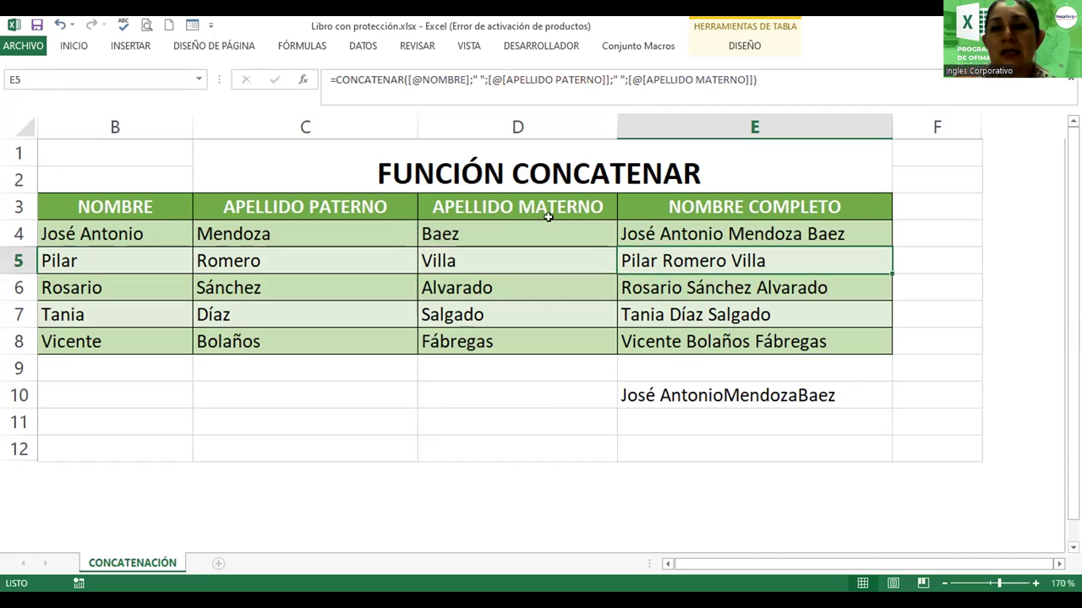
pyautogui.click(474, 287)
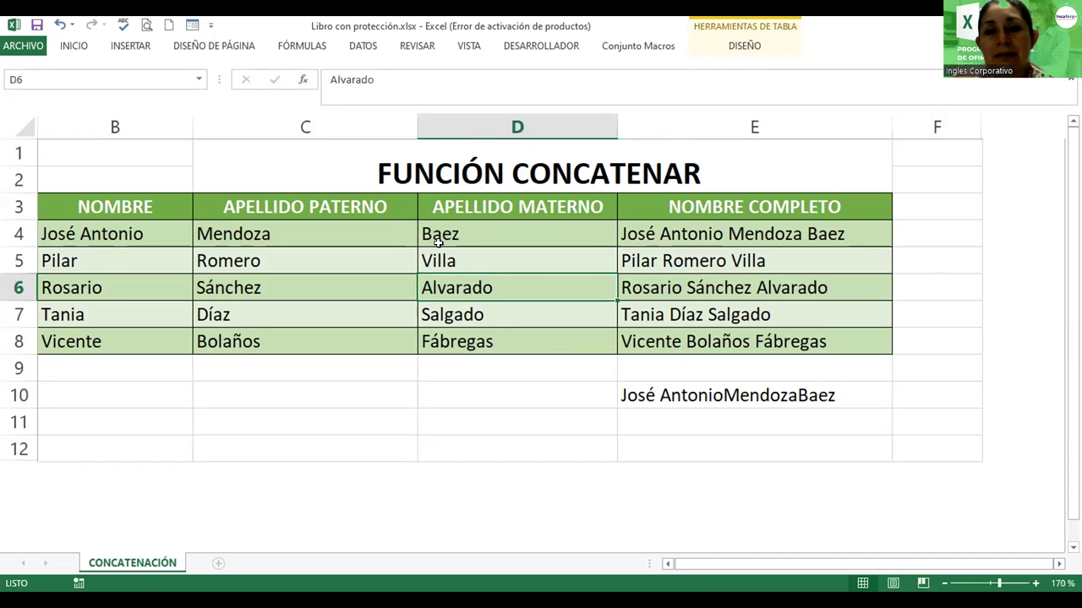
pyautogui.click(440, 253)
pyautogui.click(431, 229)
pyautogui.click(355, 80)
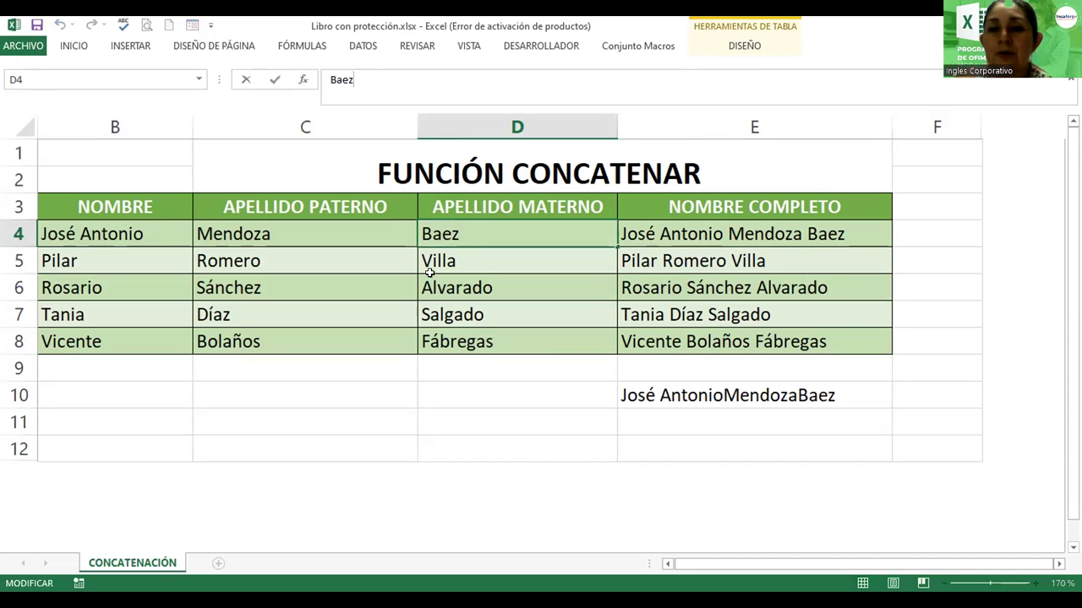
pyautogui.press('Return')
pyautogui.press('Return')
pyautogui.click(333, 262)
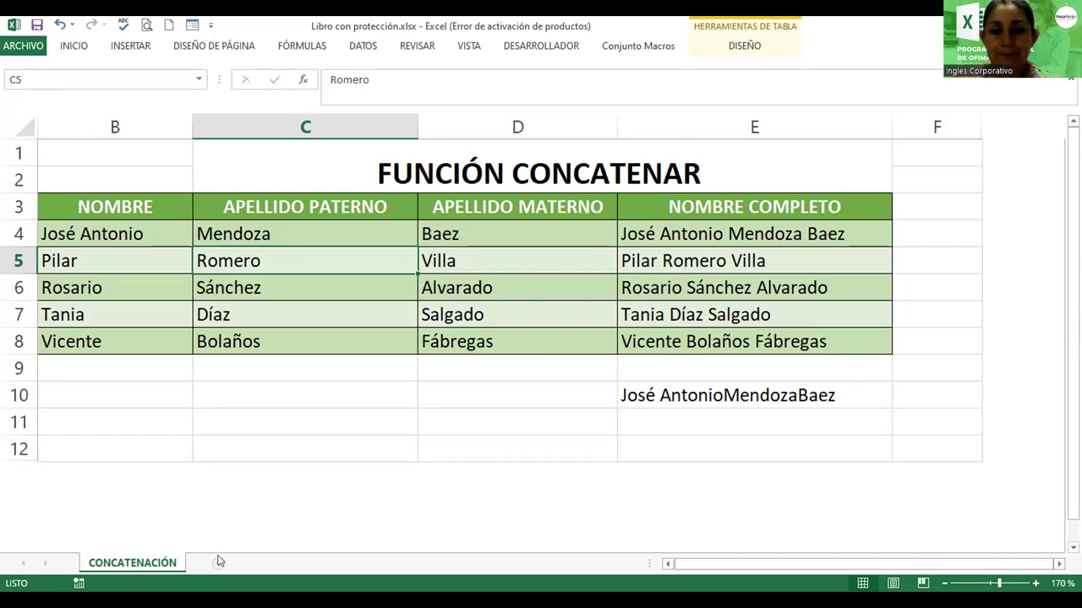
pyautogui.click(300, 444)
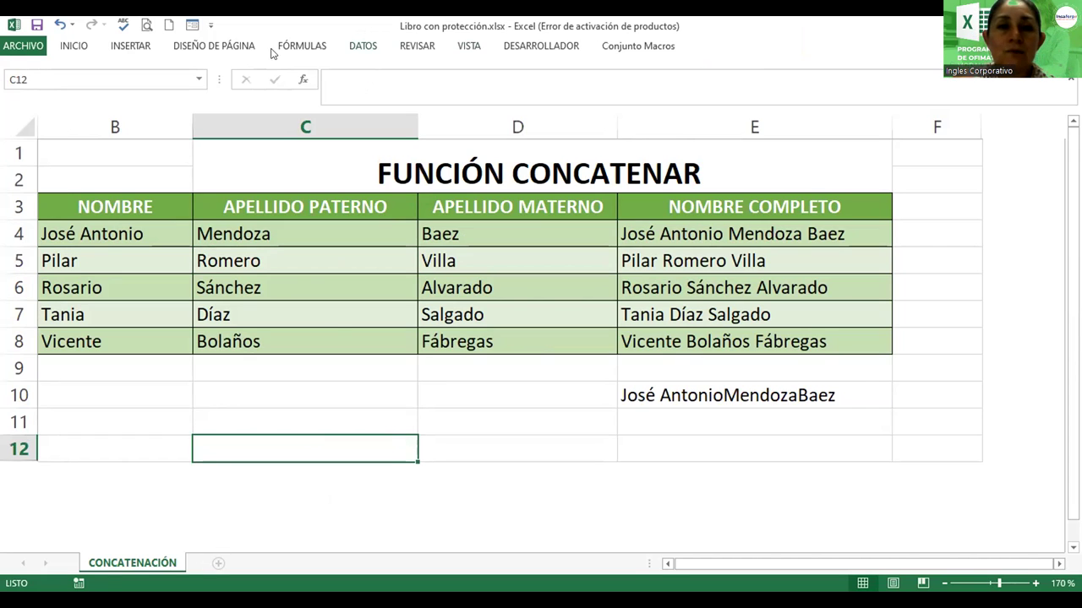
# Switch from the VISTA ribbon tab to the REVISAR tab
pyautogui.click(471, 46)
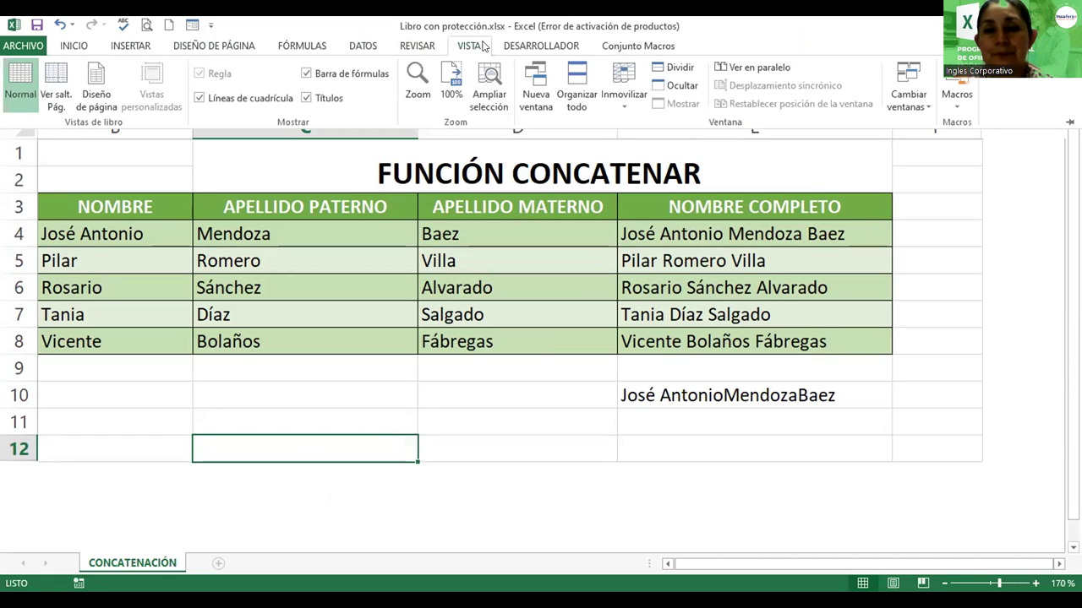
pyautogui.click(421, 48)
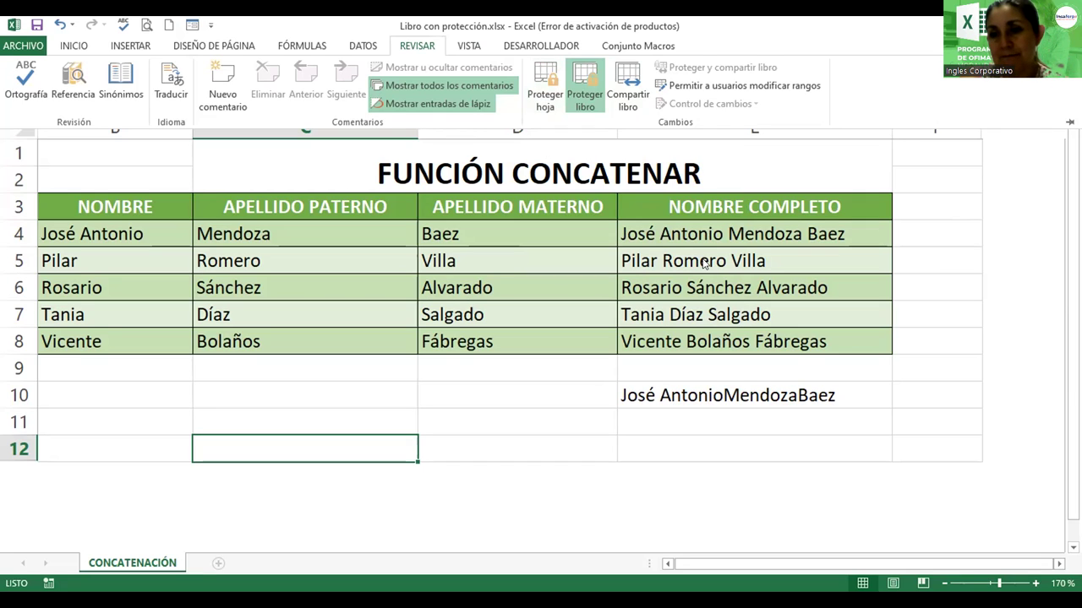
# Add a Salario header in F3 with 200, 350 and 450 below it
pyautogui.click(915, 201)
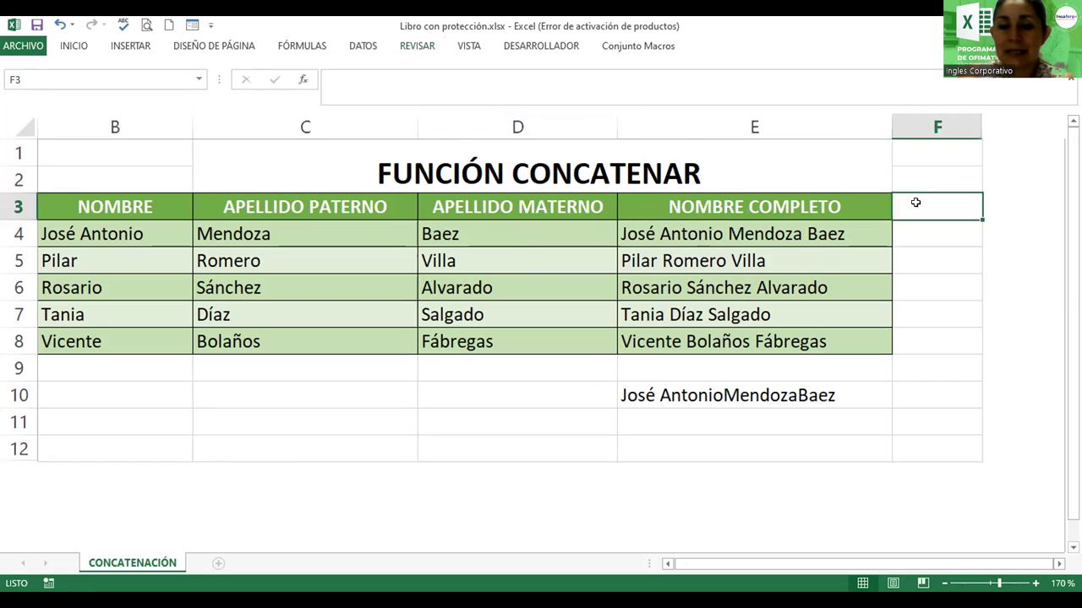
pyautogui.write('Salario')
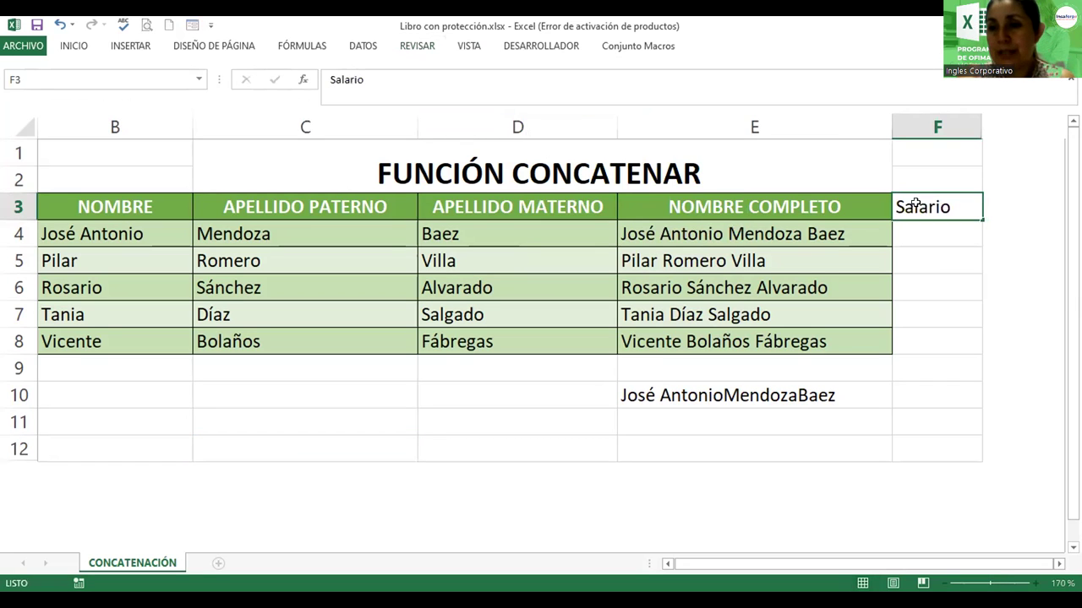
pyautogui.press('Return')
pyautogui.write('2000')
pyautogui.press('BackSpace')
pyautogui.press('Return')
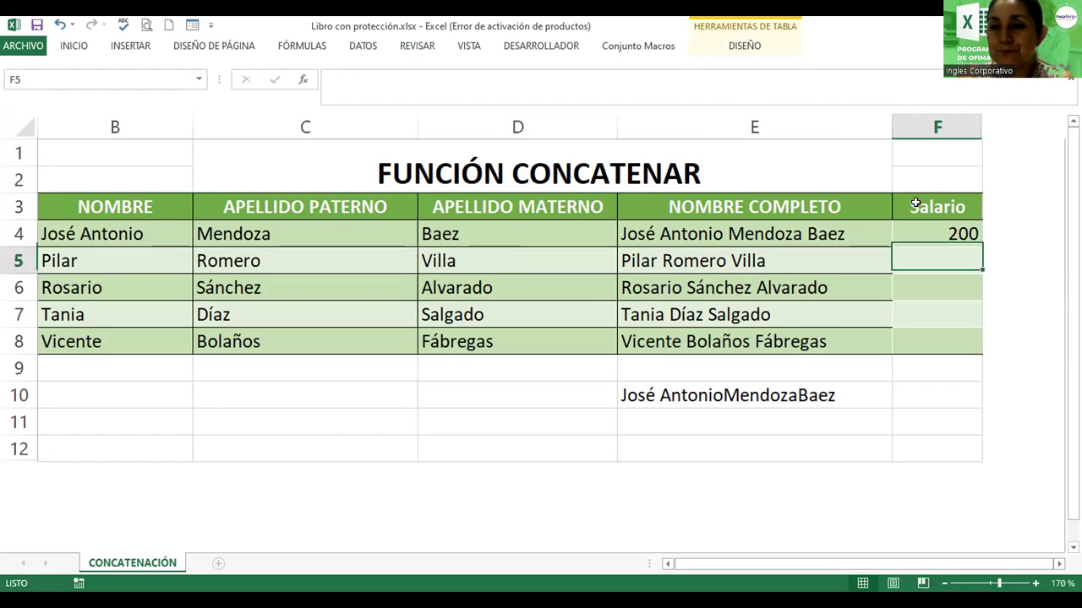
pyautogui.write('350')
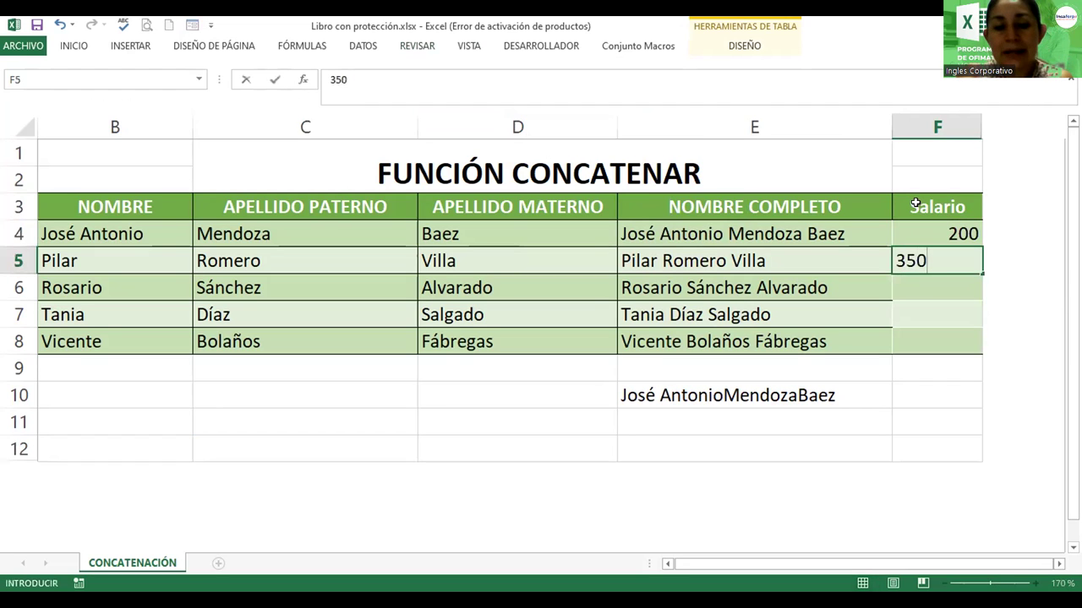
pyautogui.press('Return')
pyautogui.write('450')
pyautogui.press('Return')
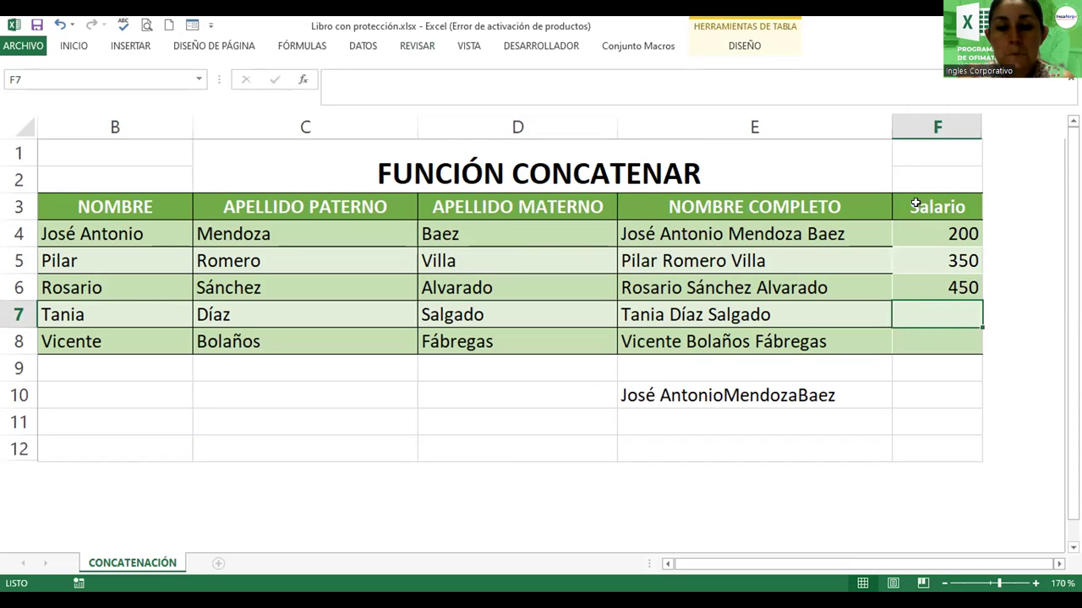
# Enter 780 for Tania and 675 for Vicente
pyautogui.write('780')
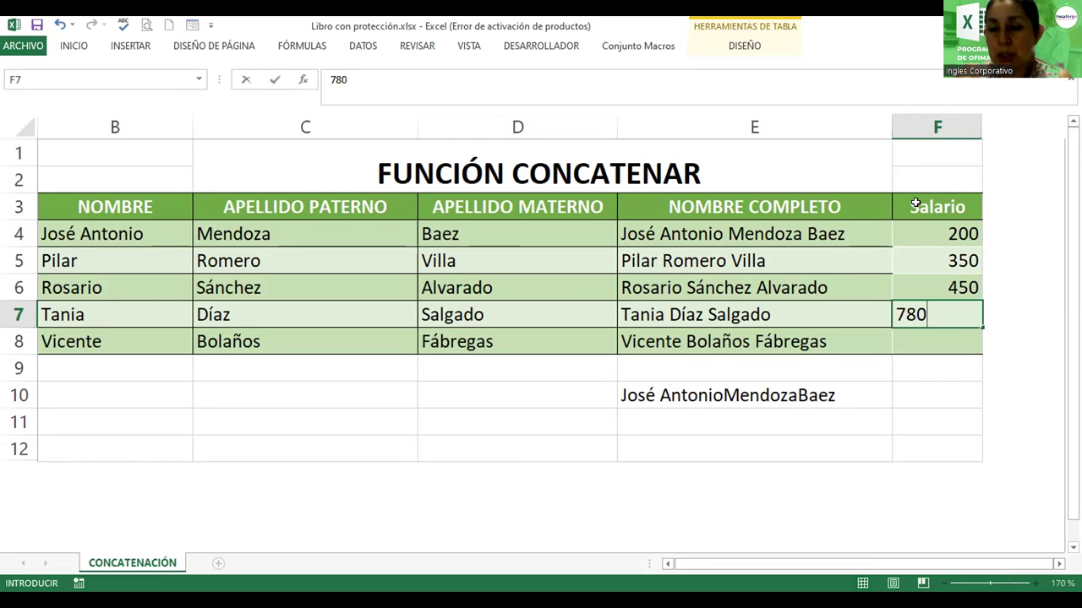
pyautogui.press('Return')
pyautogui.write('67')
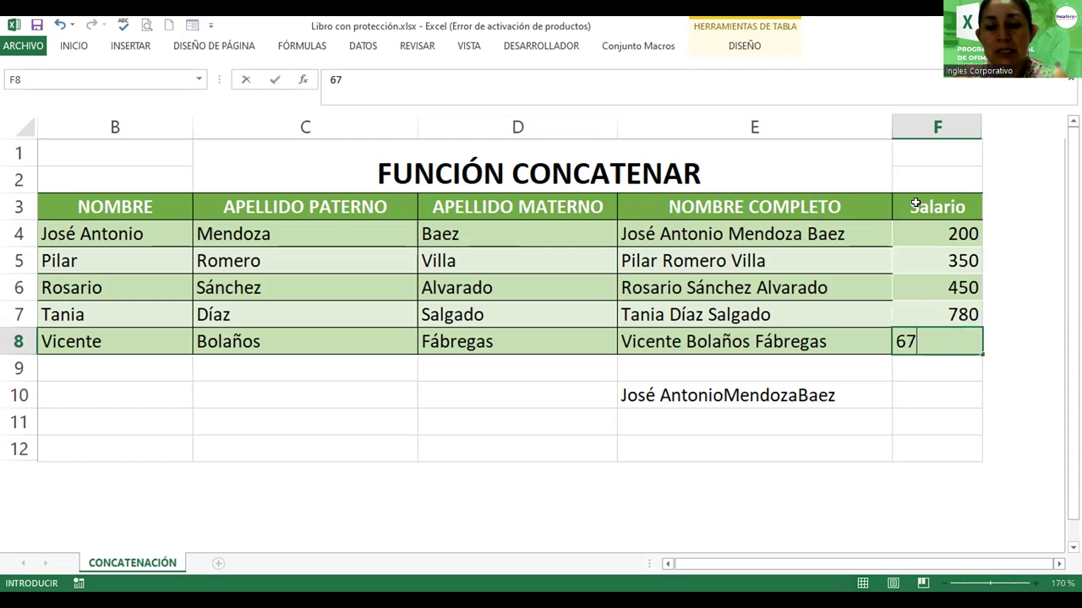
pyautogui.write('5')
pyautogui.press('Return')
# Format F4:F8 as Contabilidad accounting currency and widen column F
pyautogui.moveTo(910, 227); pyautogui.dragTo(917, 339)
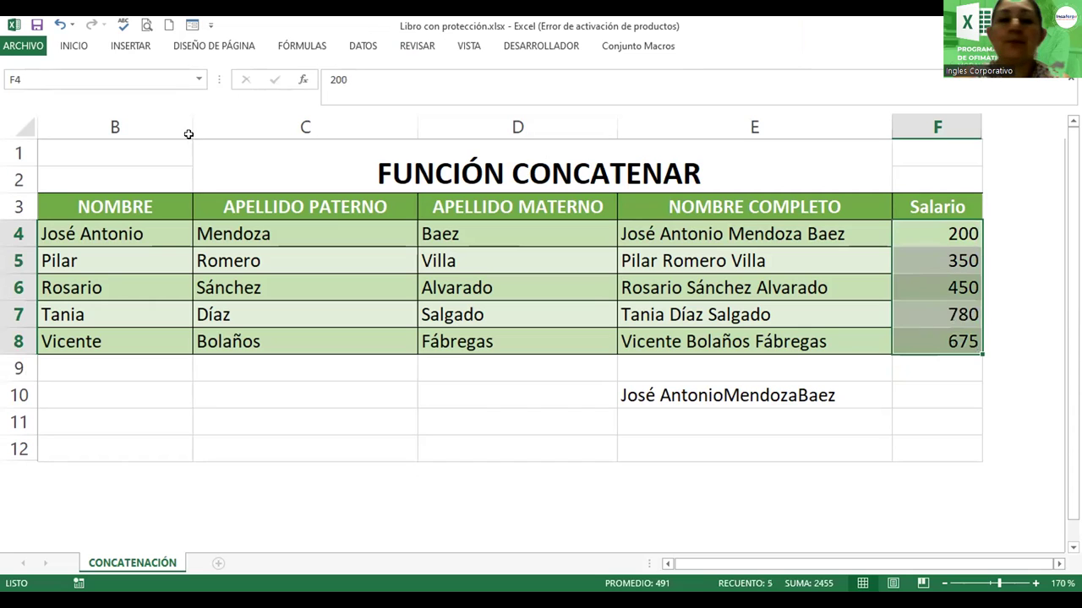
pyautogui.click(73, 47)
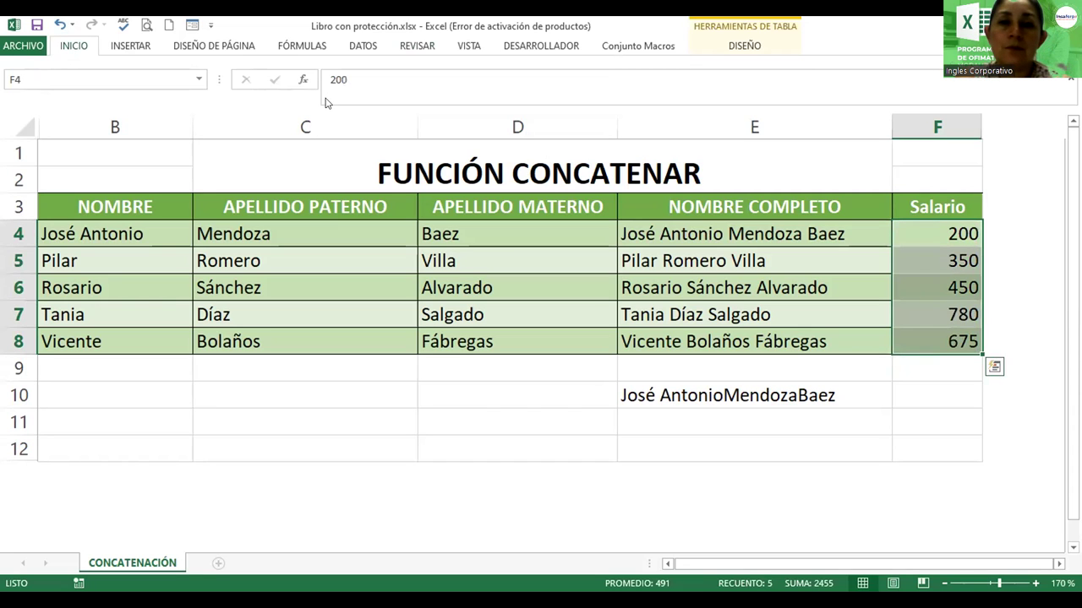
pyautogui.click(467, 98)
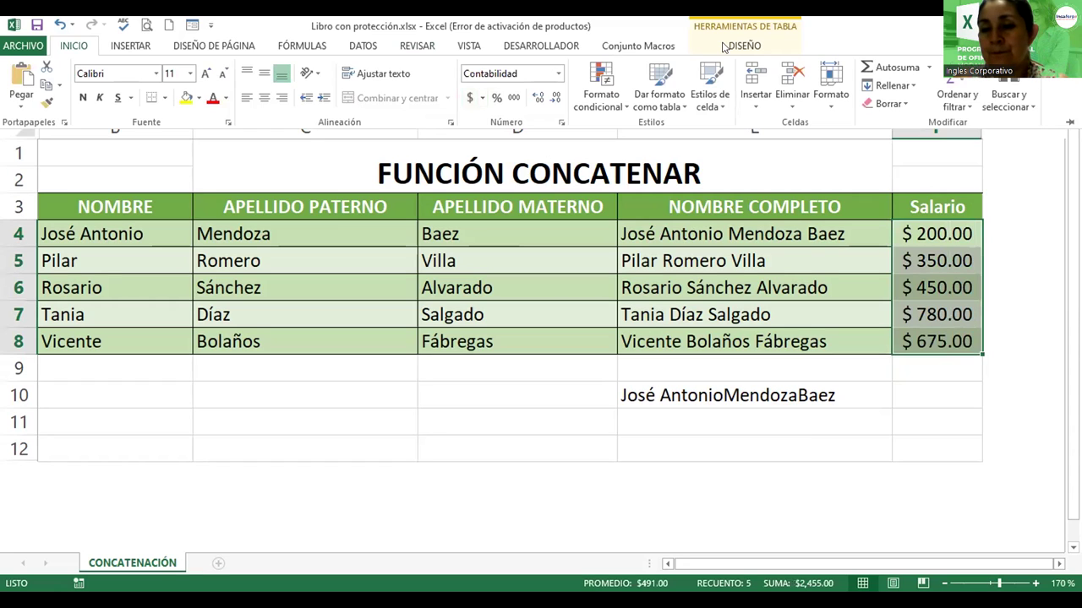
pyautogui.click(983, 129)
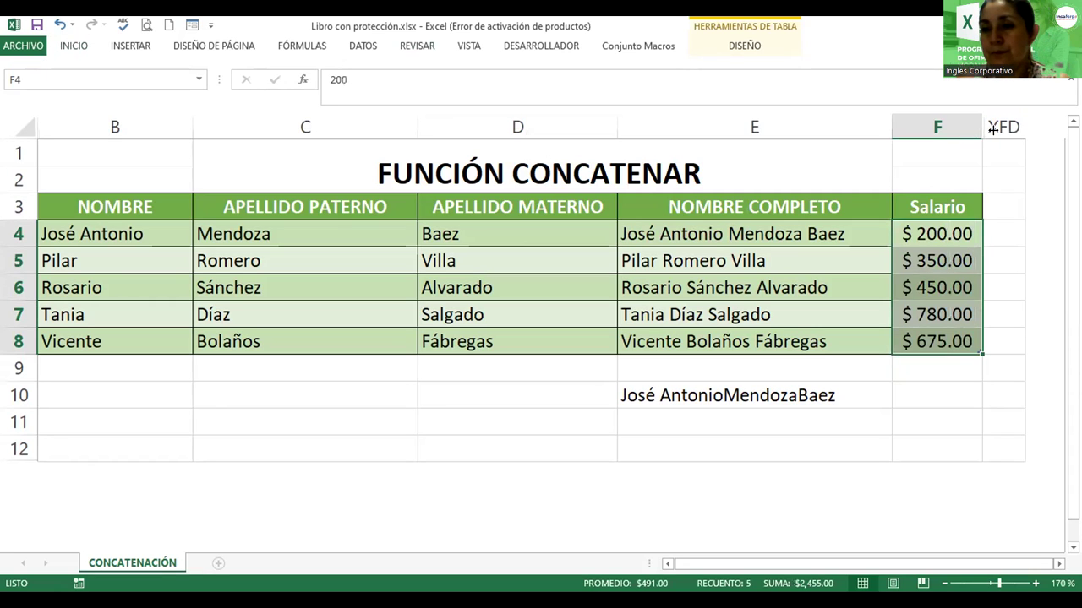
pyautogui.moveTo(974, 127); pyautogui.dragTo(1012, 128)
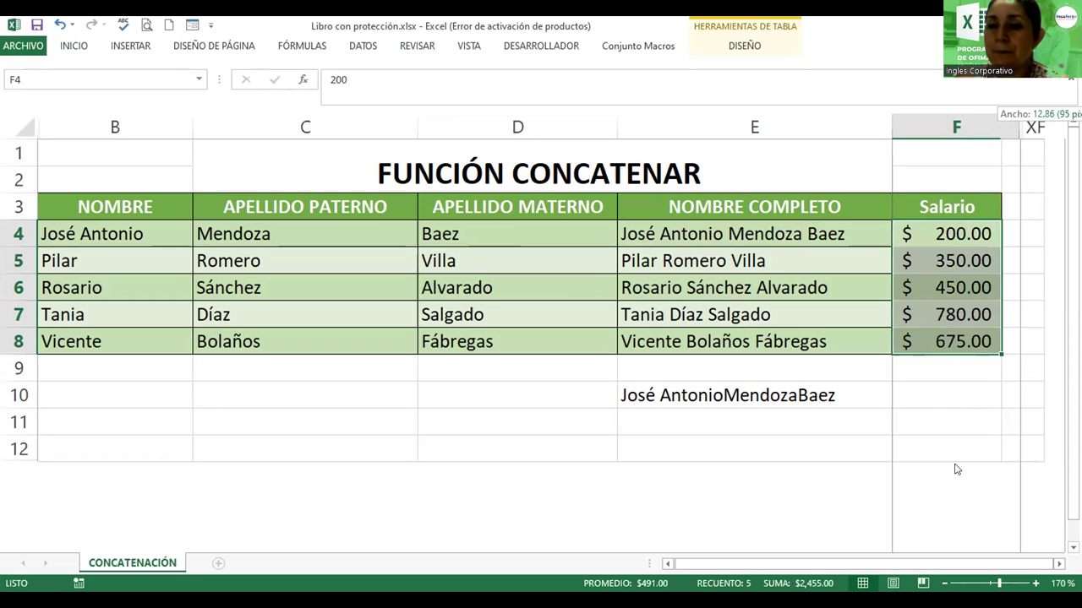
pyautogui.click(935, 369)
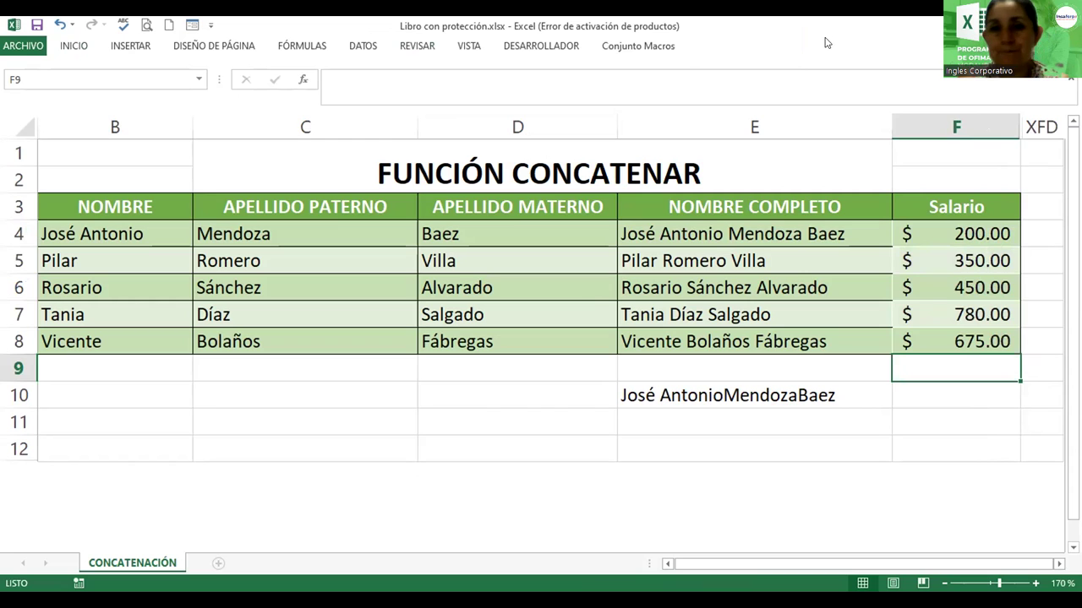
# Shade the Salario summary cells: F9 yellow, F10 light green, F11 yellow
pyautogui.click(74, 46)
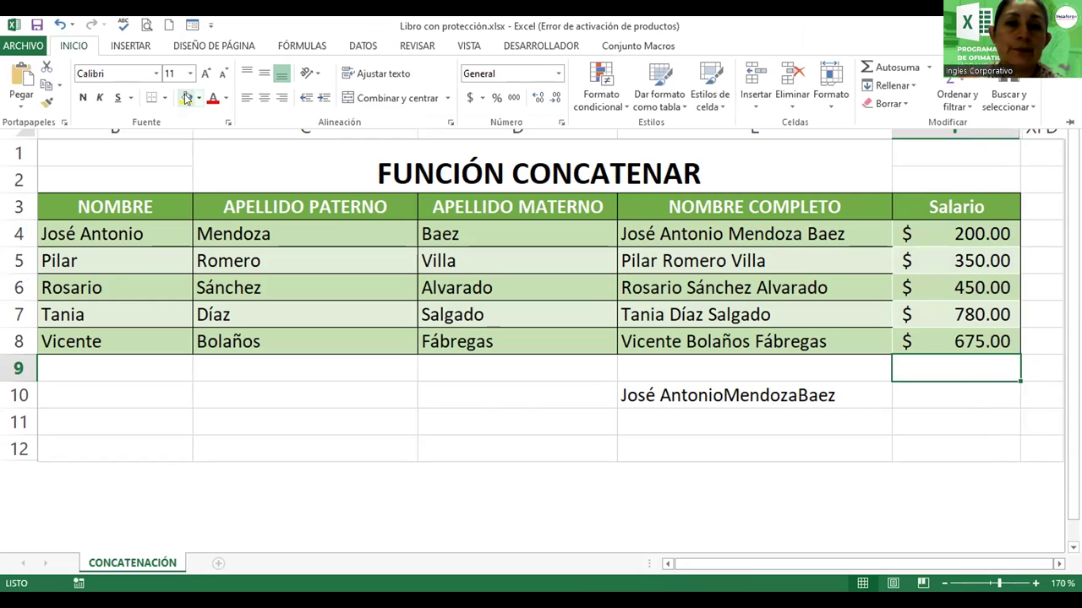
pyautogui.click(187, 98)
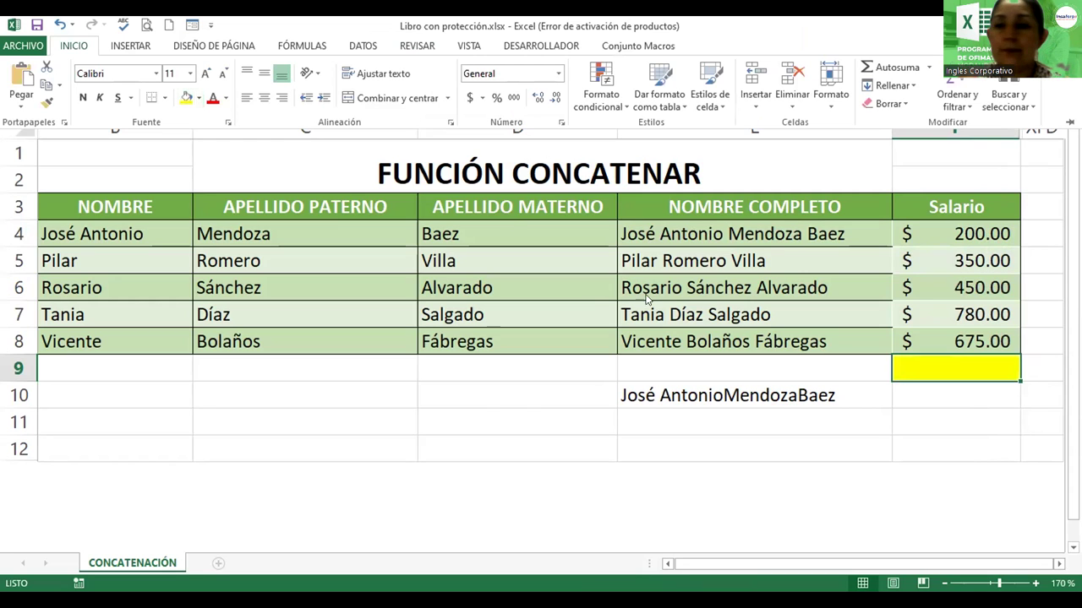
pyautogui.click(959, 405)
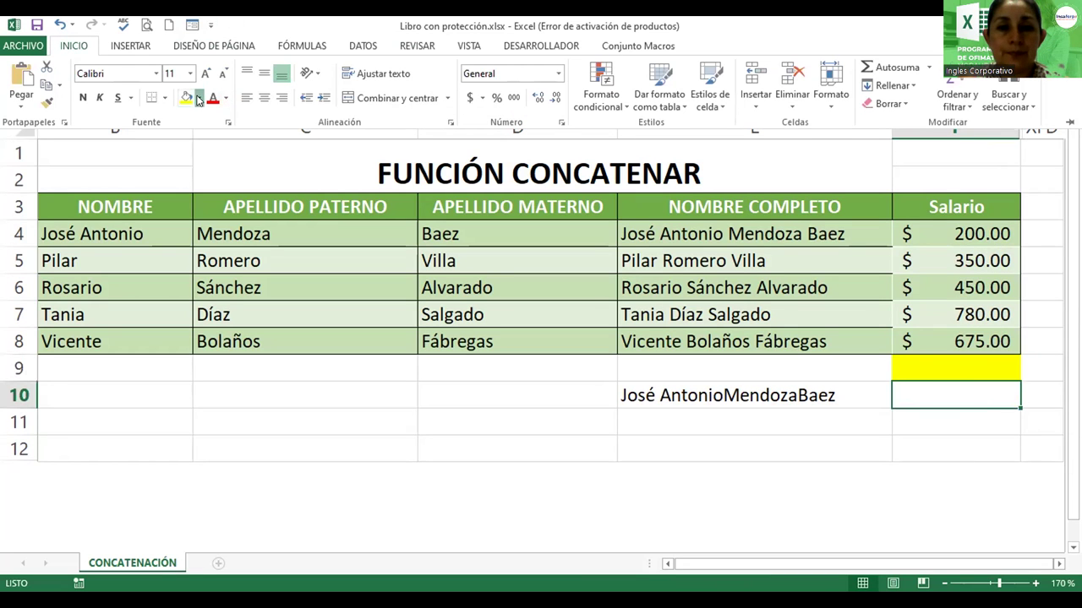
pyautogui.click(199, 98)
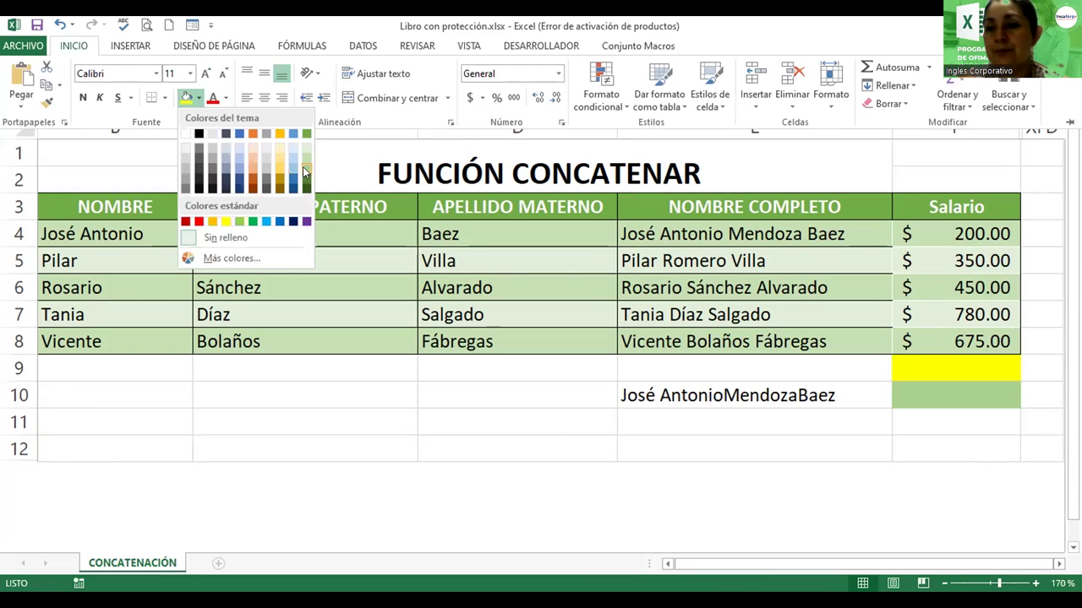
pyautogui.click(305, 174)
pyautogui.click(932, 419)
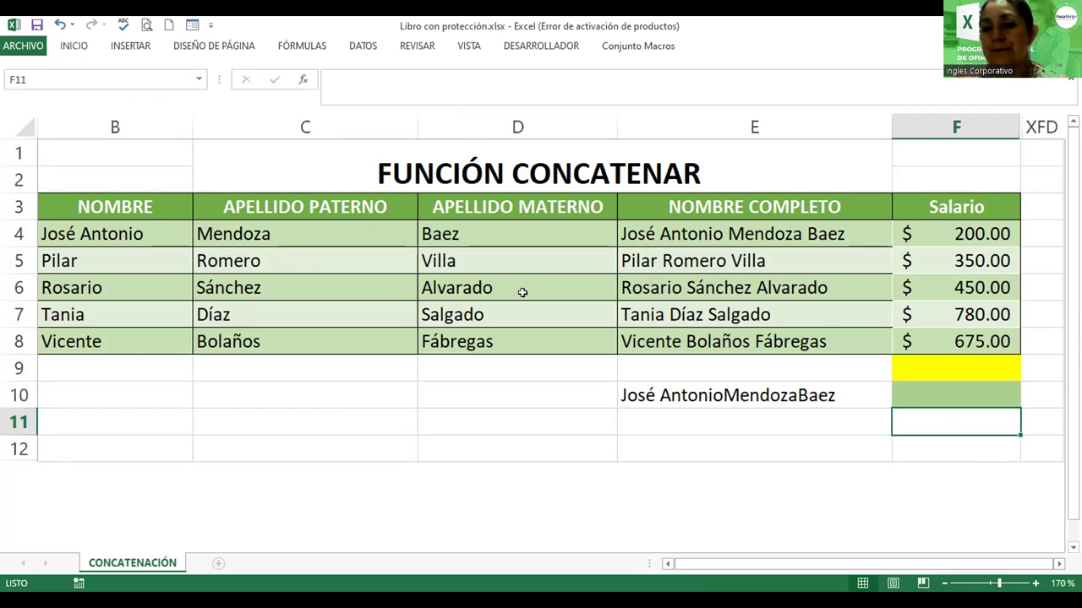
pyautogui.click(74, 47)
pyautogui.click(199, 98)
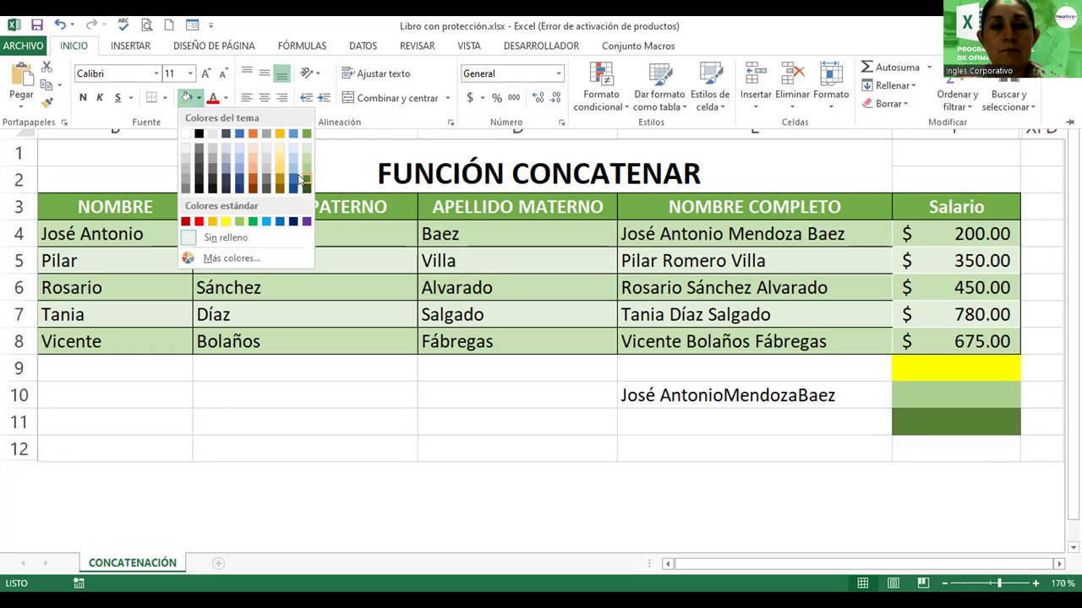
pyautogui.click(226, 222)
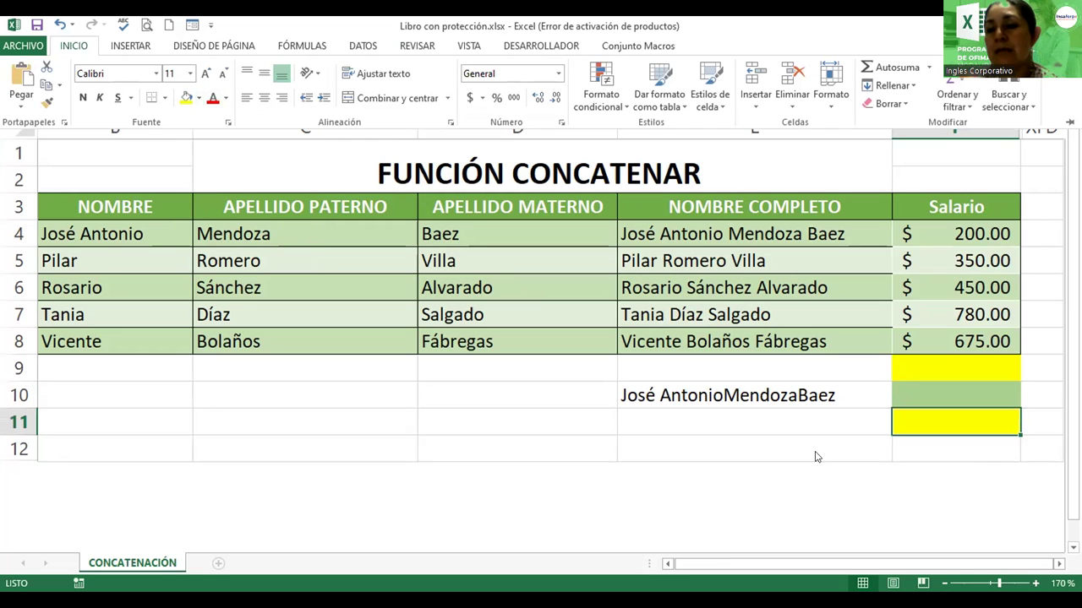
pyautogui.click(903, 390)
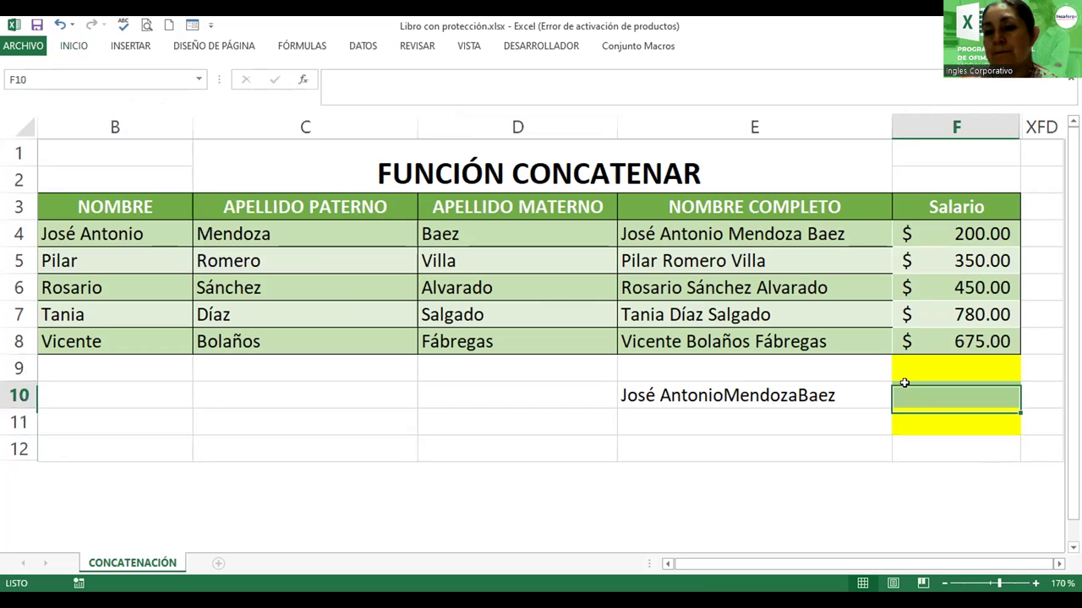
# Copy F10's light green fill onto F12 with Format Painter, then move E10's joined name to D10
pyautogui.click(73, 48)
pyautogui.click(46, 101)
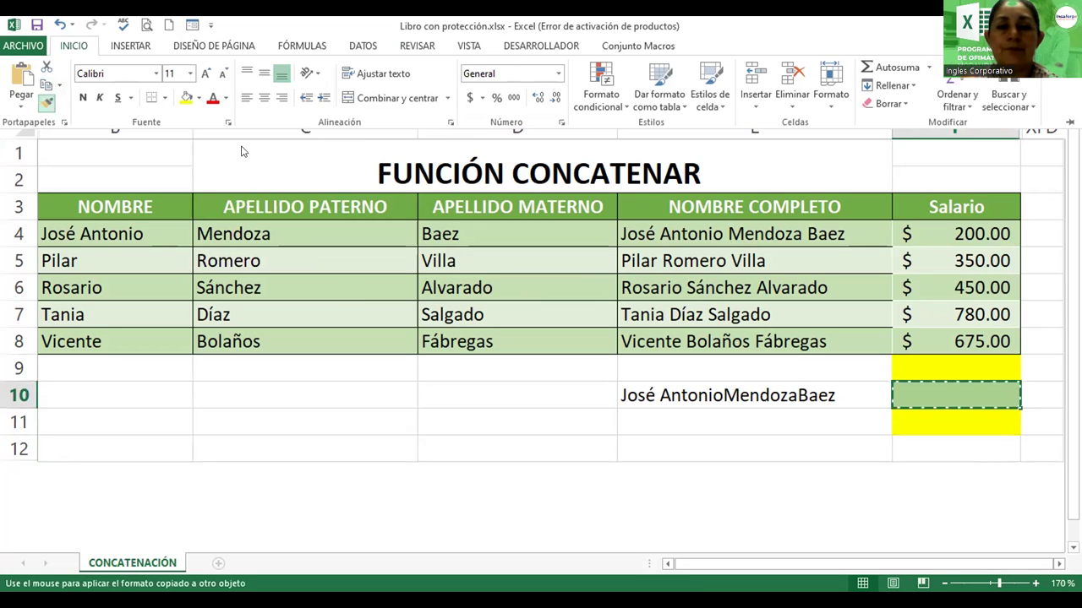
pyautogui.click(977, 452)
pyautogui.click(718, 401)
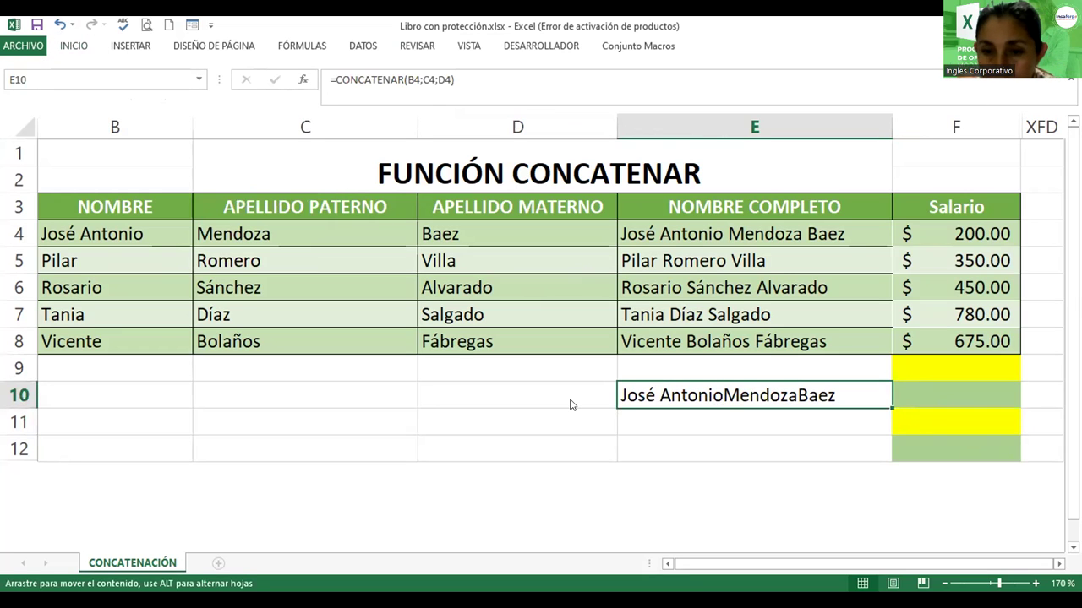
pyautogui.moveTo(570, 406); pyautogui.dragTo(570, 406)
# Enter the labels Total, Promedio, Max and Min in E9:E12 and select them
pyautogui.click(782, 369)
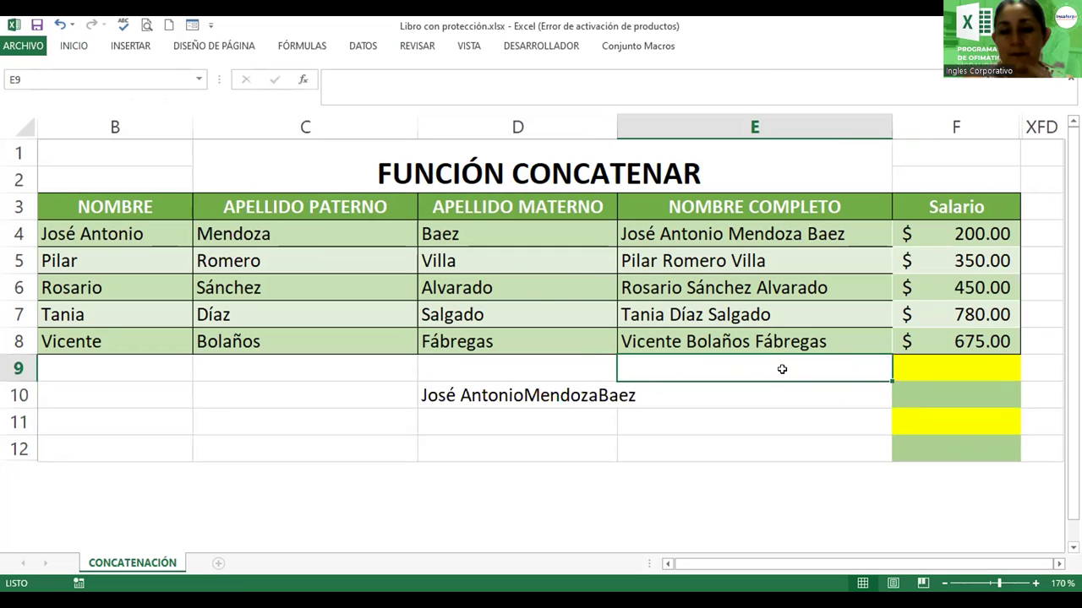
pyautogui.write('Total')
pyautogui.press('Return')
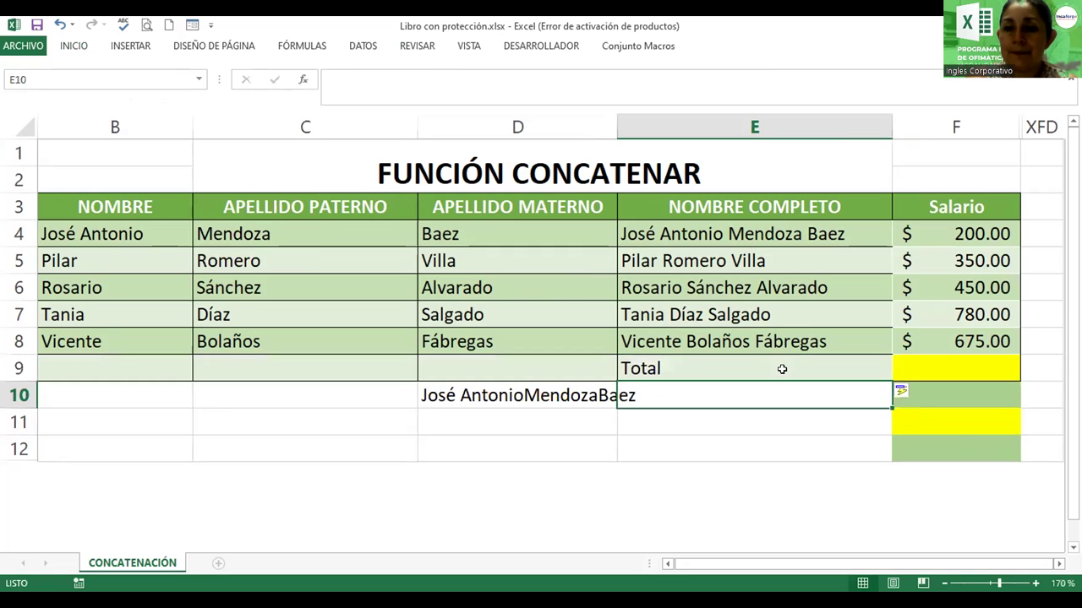
pyautogui.write('Promedio')
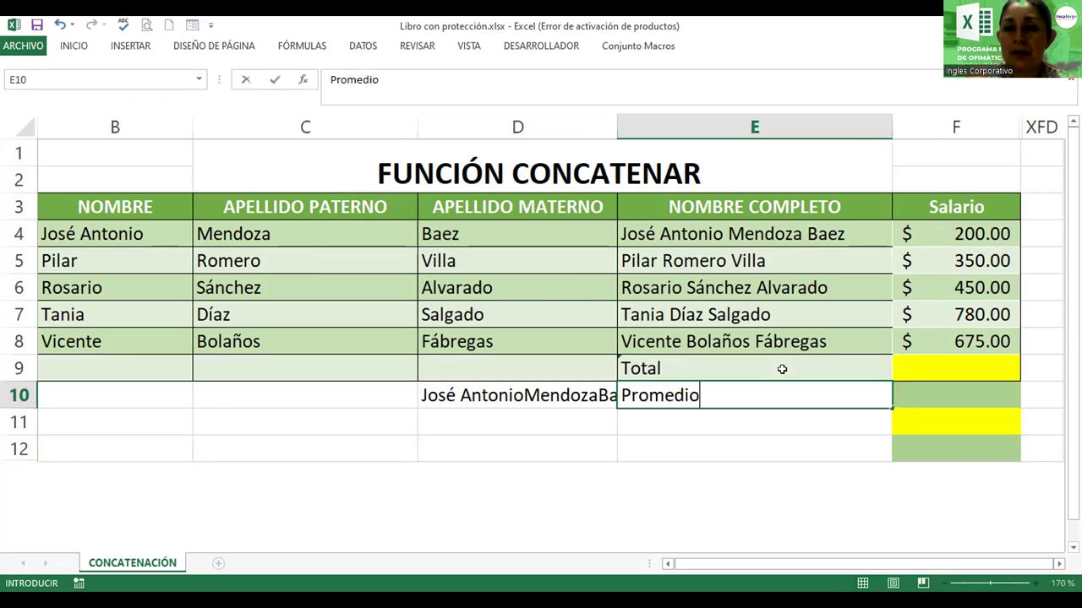
pyautogui.press('Return')
pyautogui.write('MAx')
pyautogui.press('Return')
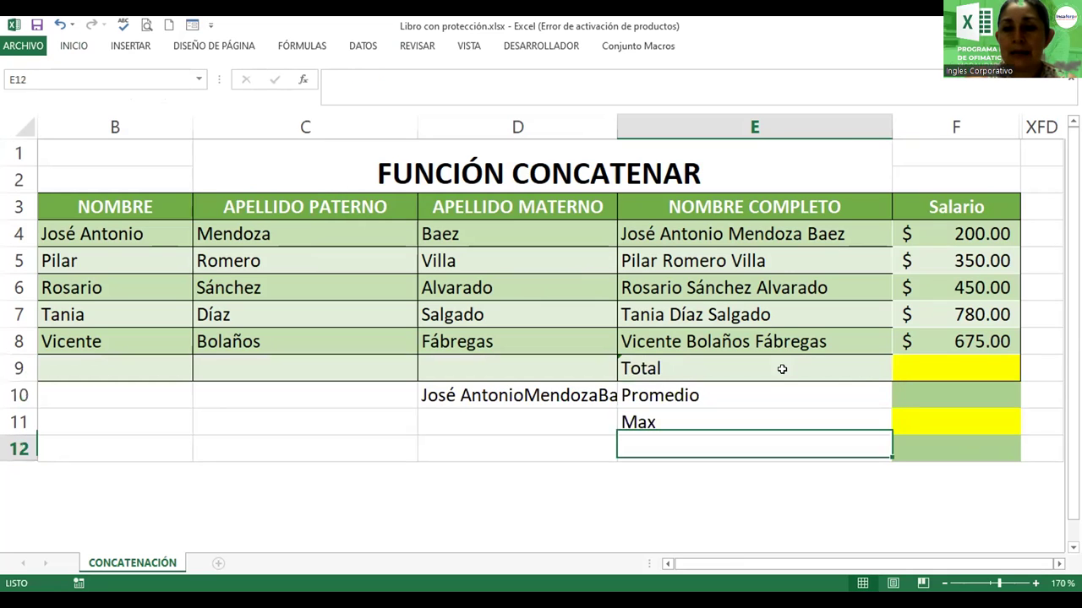
pyautogui.write('Min')
pyautogui.hotkey('ctrl', 'Return')
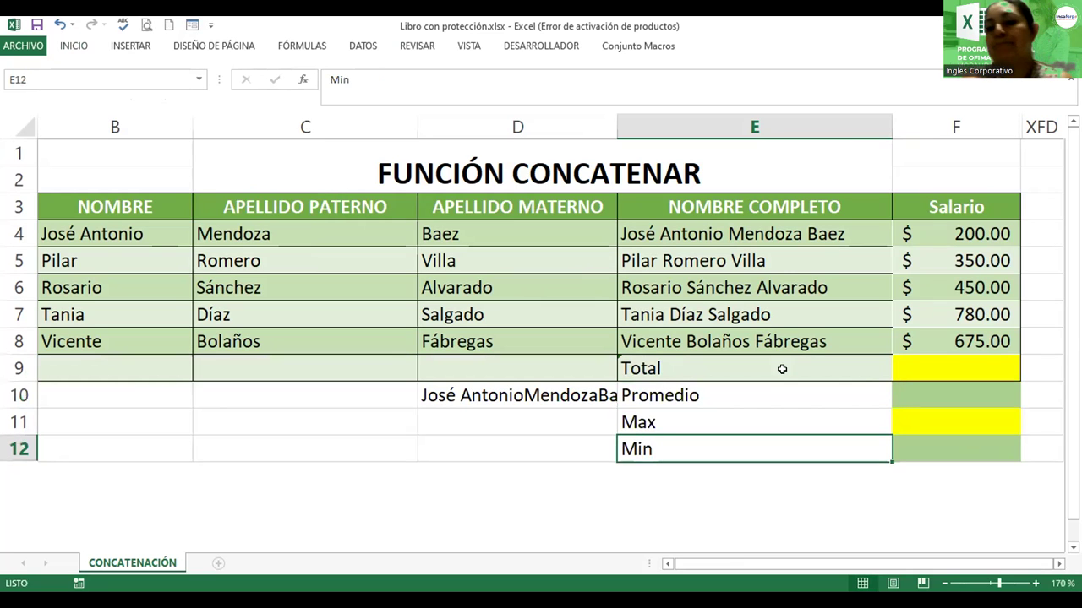
pyautogui.click(769, 366)
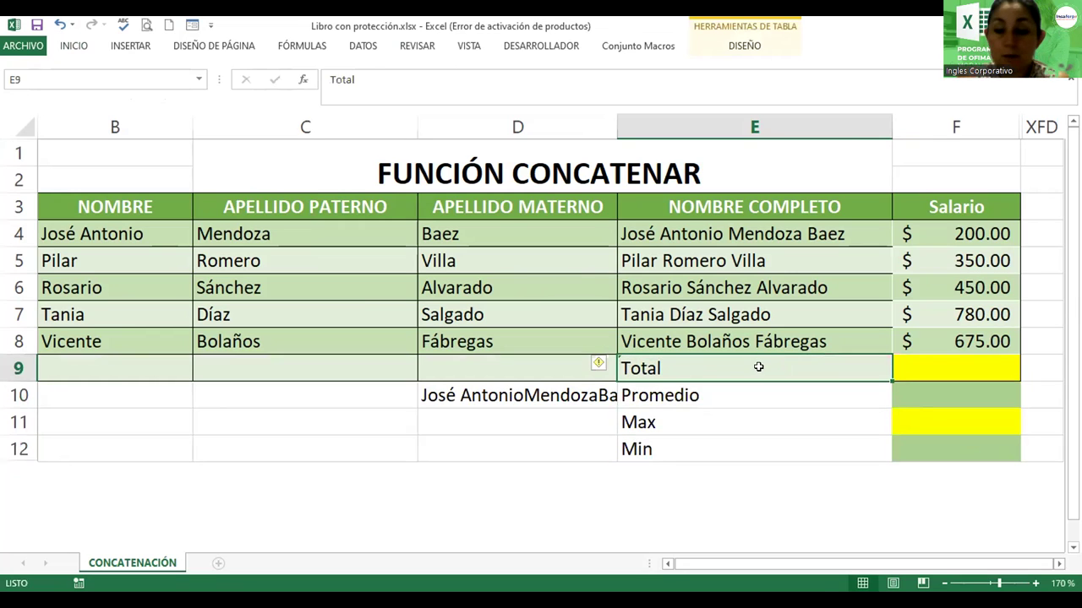
pyautogui.hotkey('shift', 'Down')
pyautogui.hotkey('shift', 'Down')
pyautogui.hotkey('shift', 'Down')
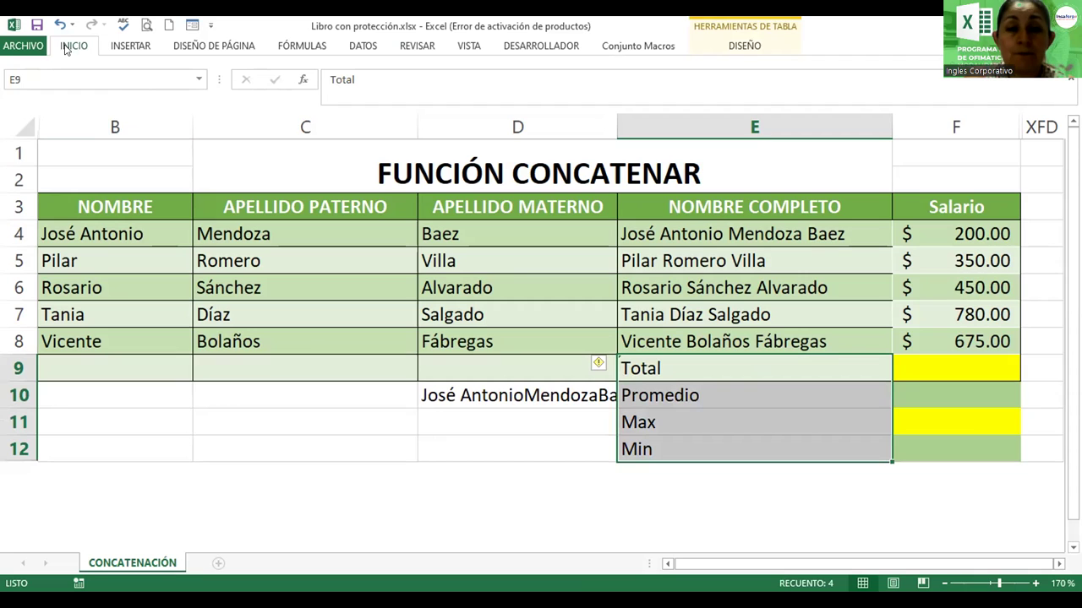
# Right-align, bold and italicize the Total, Promedio, Max and Min labels in E9:E12
pyautogui.click(281, 97)
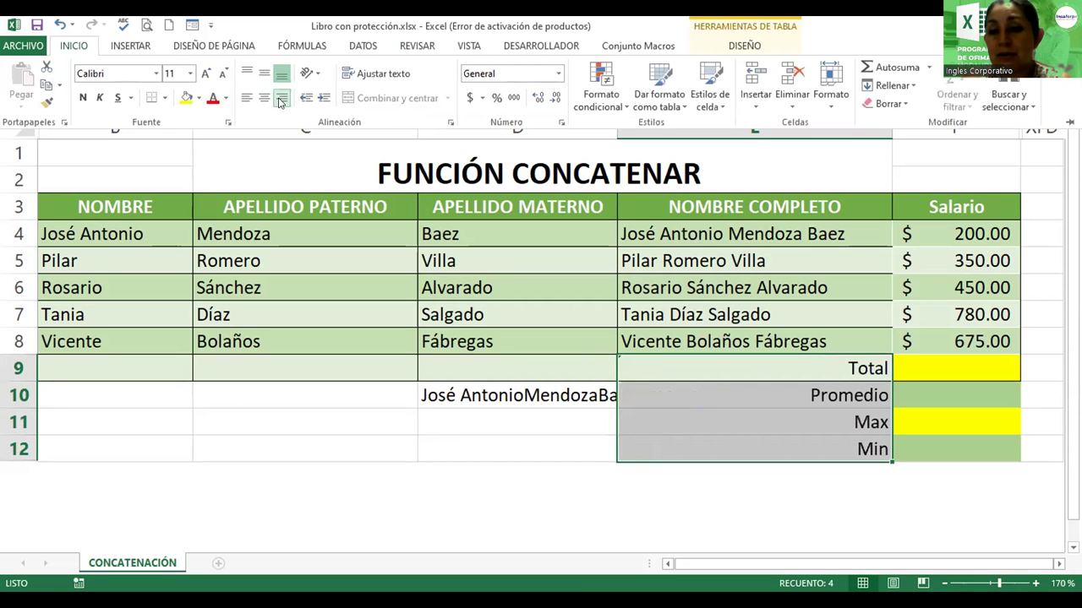
pyautogui.click(83, 97)
pyautogui.click(99, 98)
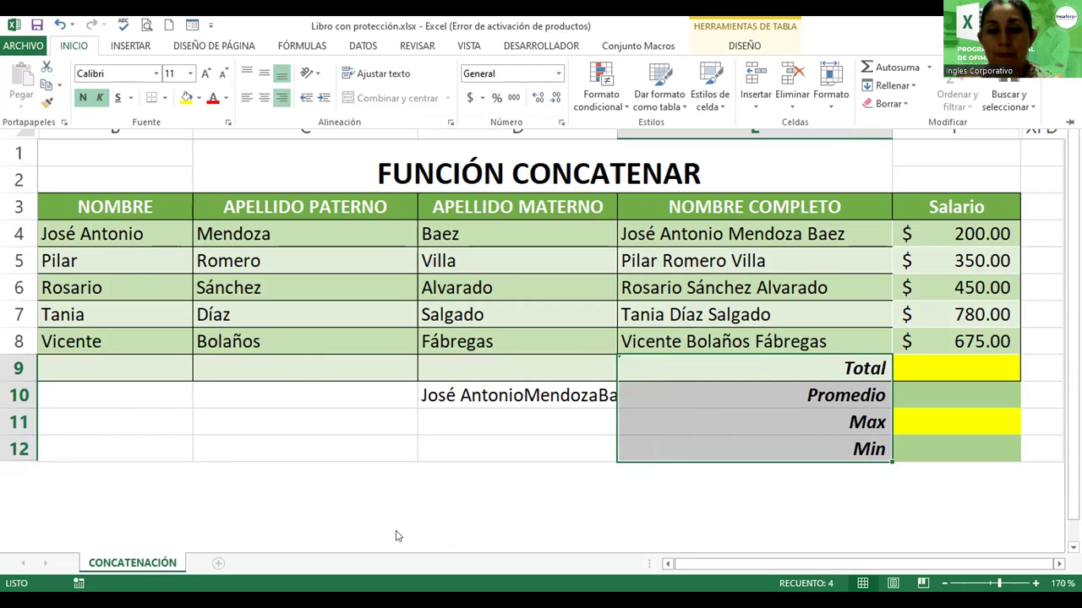
pyautogui.press('Escape')
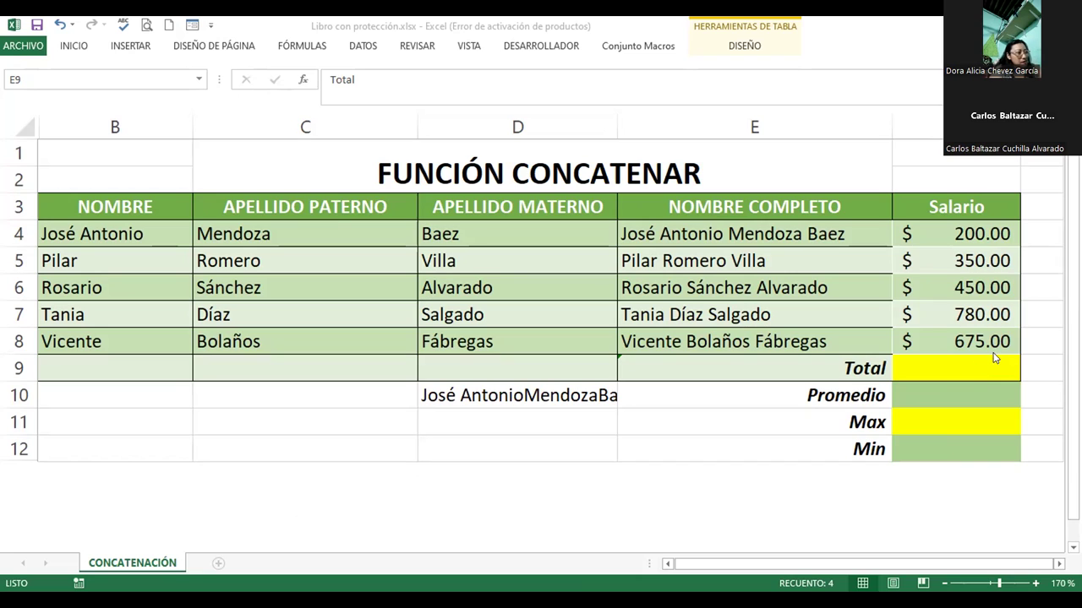
# Enter =SUMA(F4:F8) in F9 and =PROMEDIO(F4:F8) in F10 for Total and Promedio
pyautogui.click(945, 359)
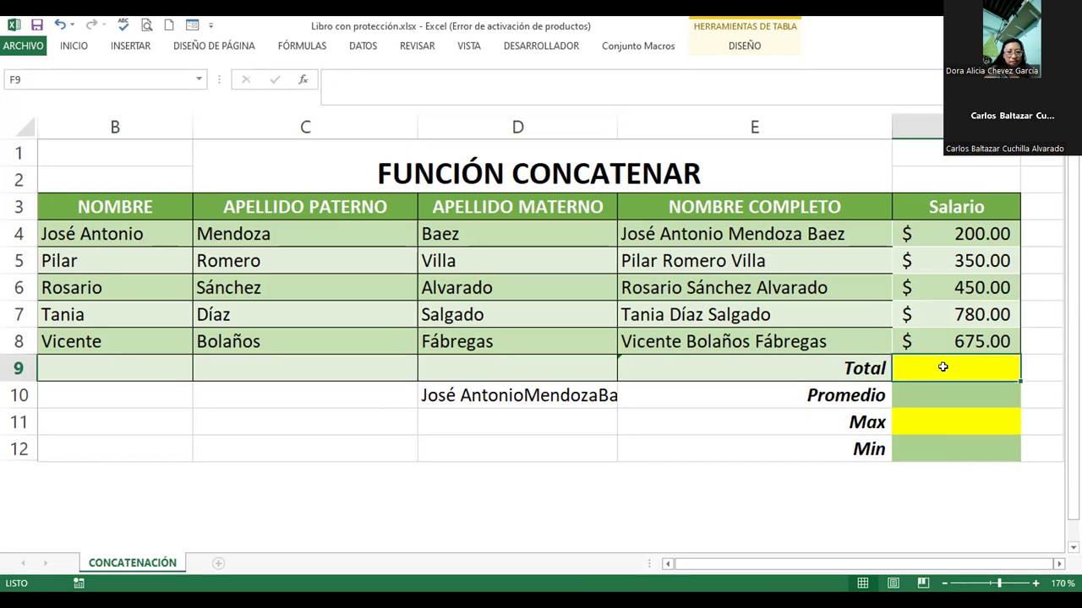
pyautogui.write('=')
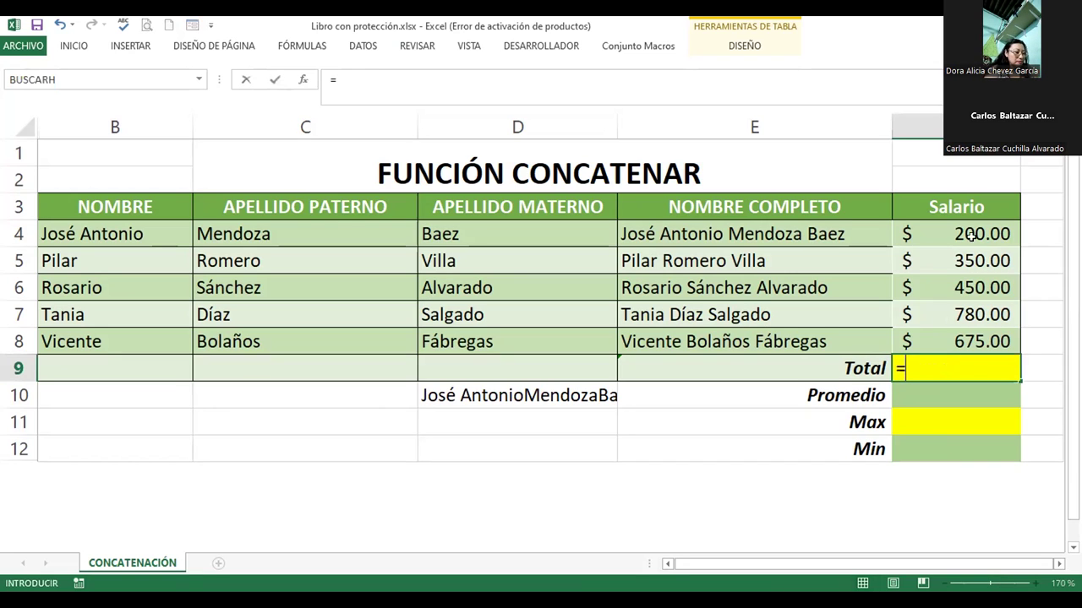
pyautogui.write('suma(')
pyautogui.click(972, 249)
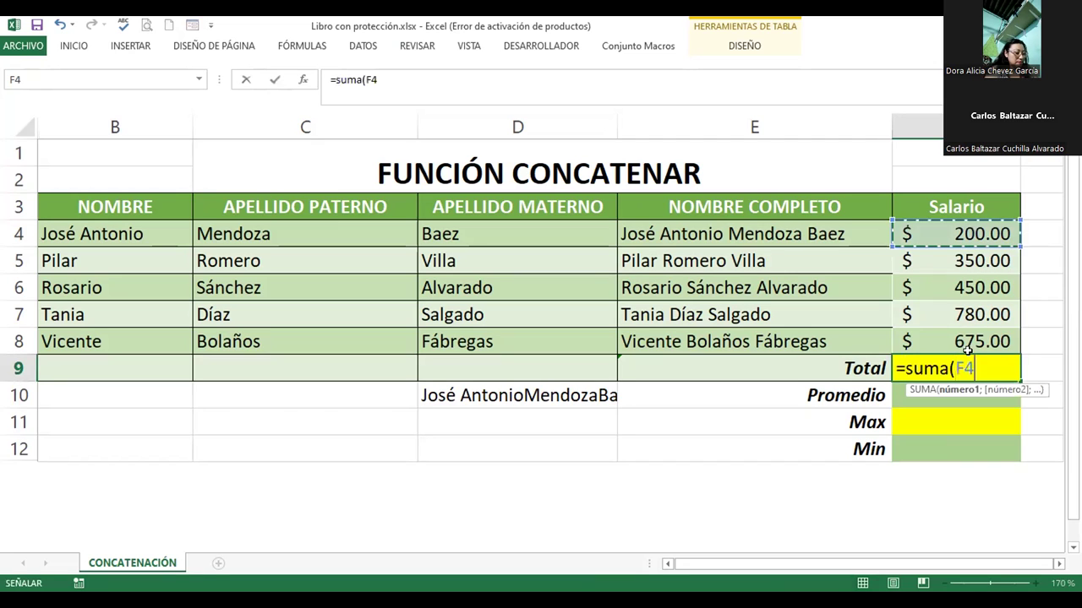
pyautogui.keyDown('shift'); pyautogui.click(968, 341); pyautogui.keyUp('shift')
pyautogui.press('Return')
pyautogui.write('=promedio')
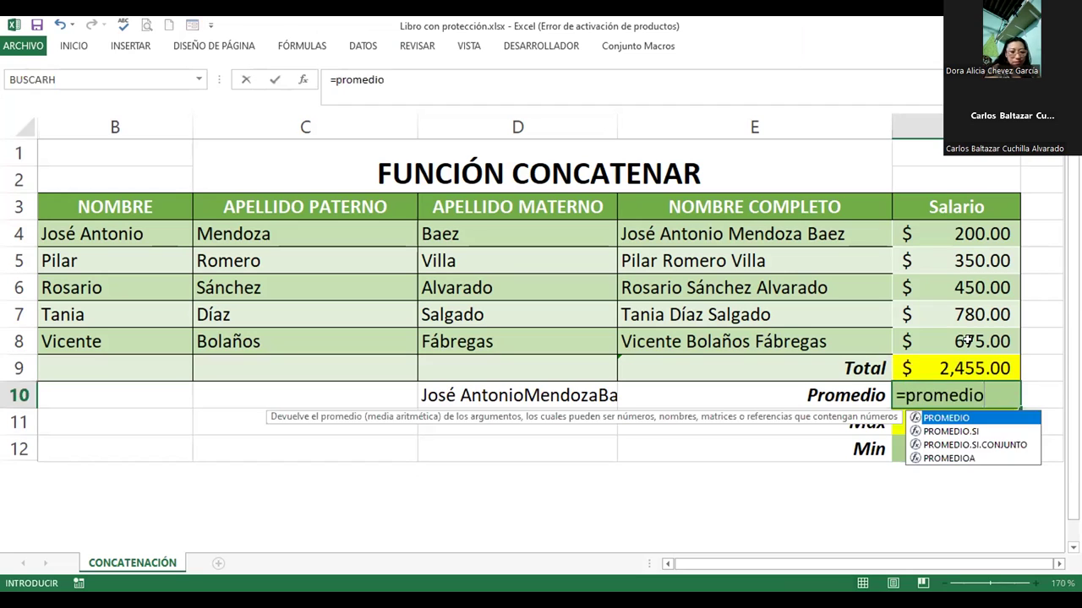
pyautogui.write('(')
pyautogui.moveTo(935, 233); pyautogui.dragTo(923, 339)
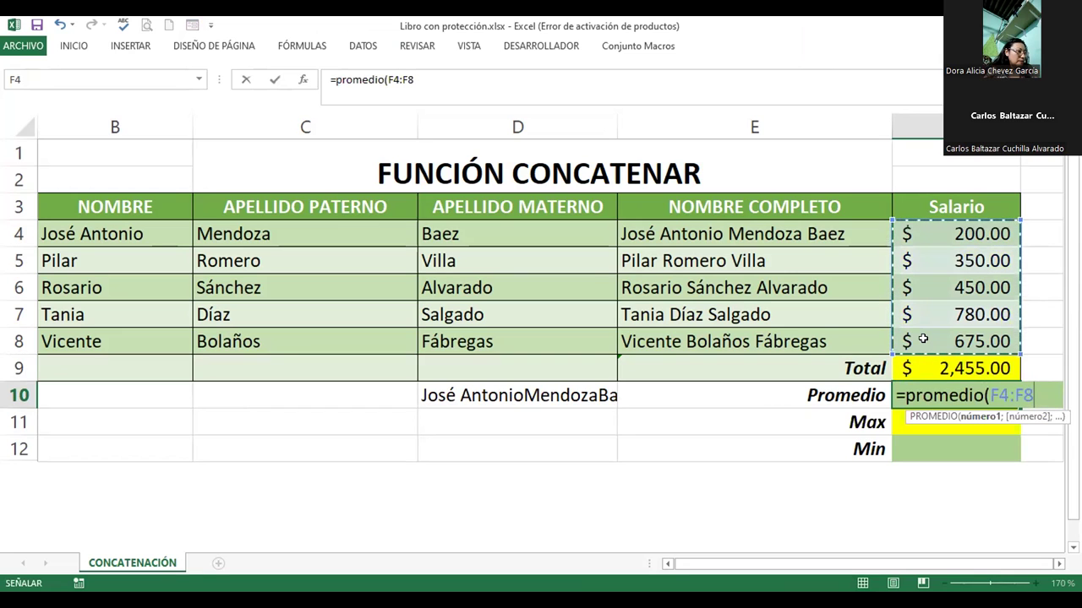
pyautogui.press('Return')
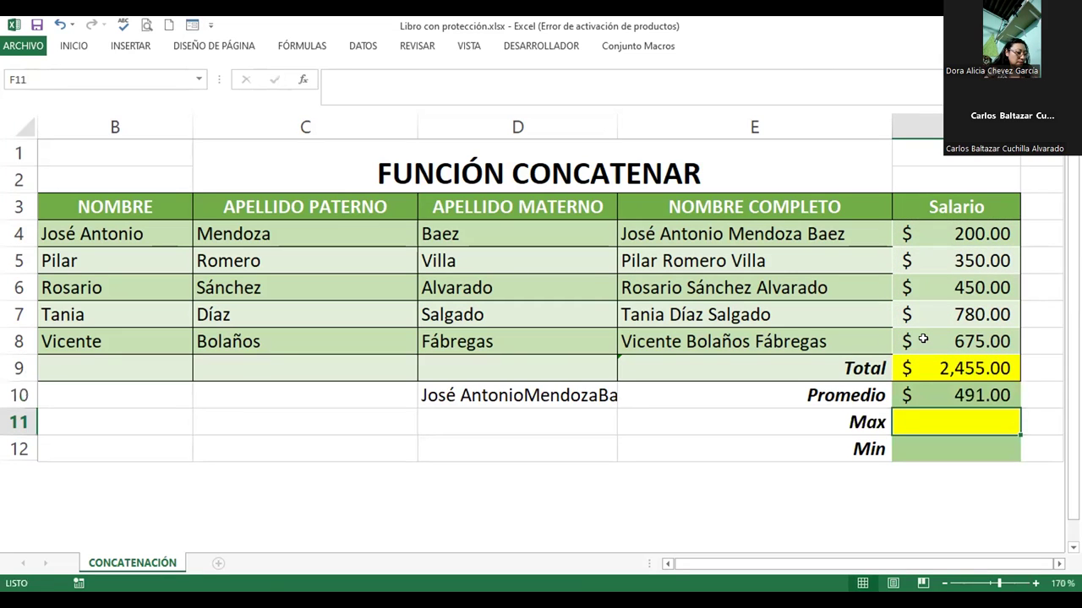
# Enter =MAX(F4:F8) in F11 and start =MIN( over F4:F8 in F12
pyautogui.write('=max')
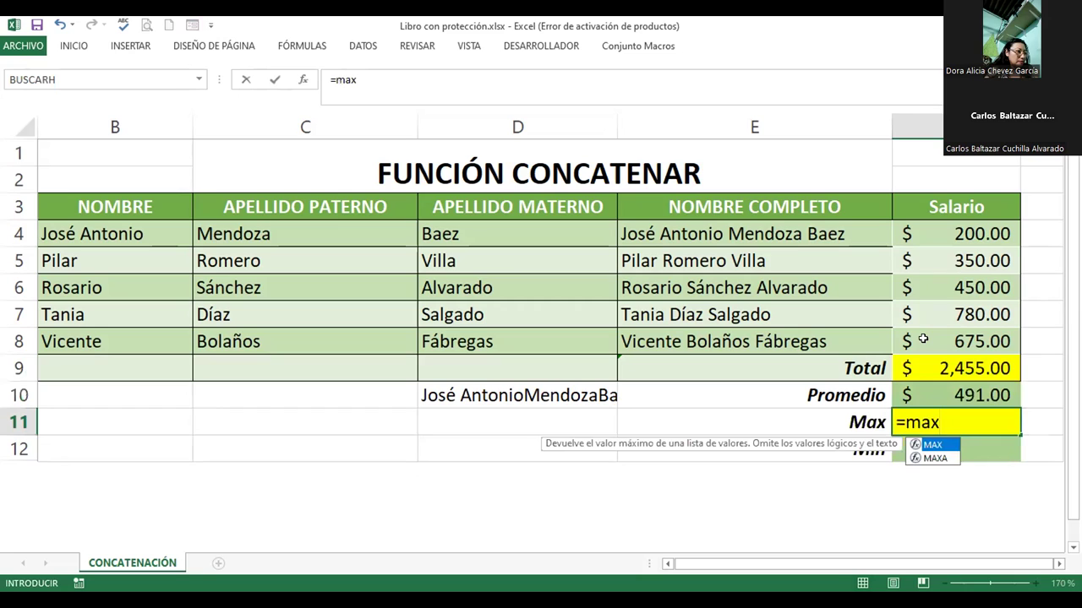
pyautogui.write('(')
pyautogui.click(917, 233)
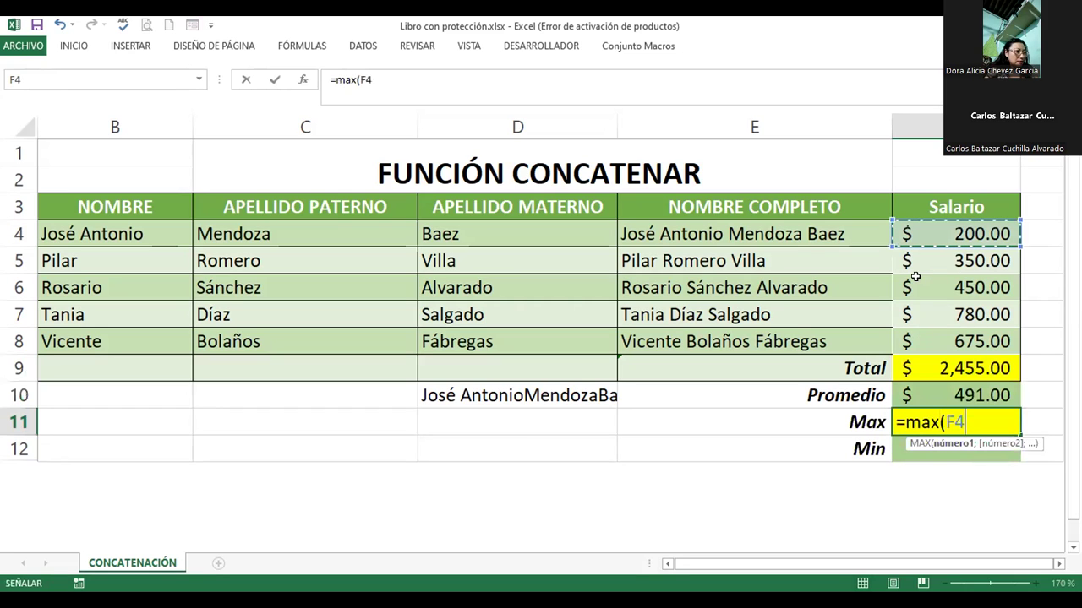
pyautogui.keyDown('shift'); pyautogui.click(910, 338); pyautogui.keyUp('shift')
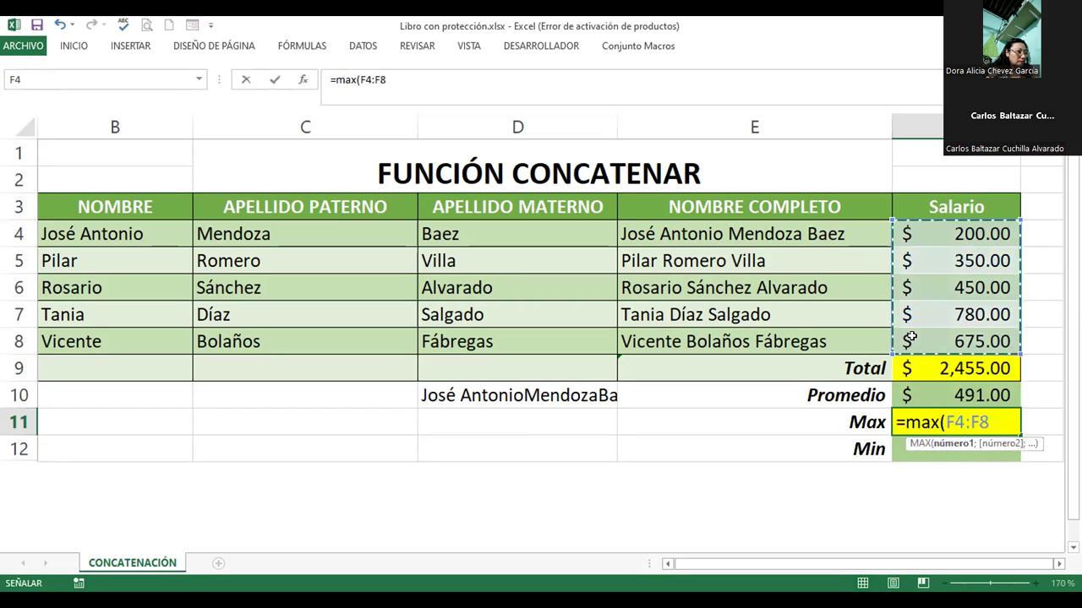
pyautogui.press('Return')
pyautogui.write('=')
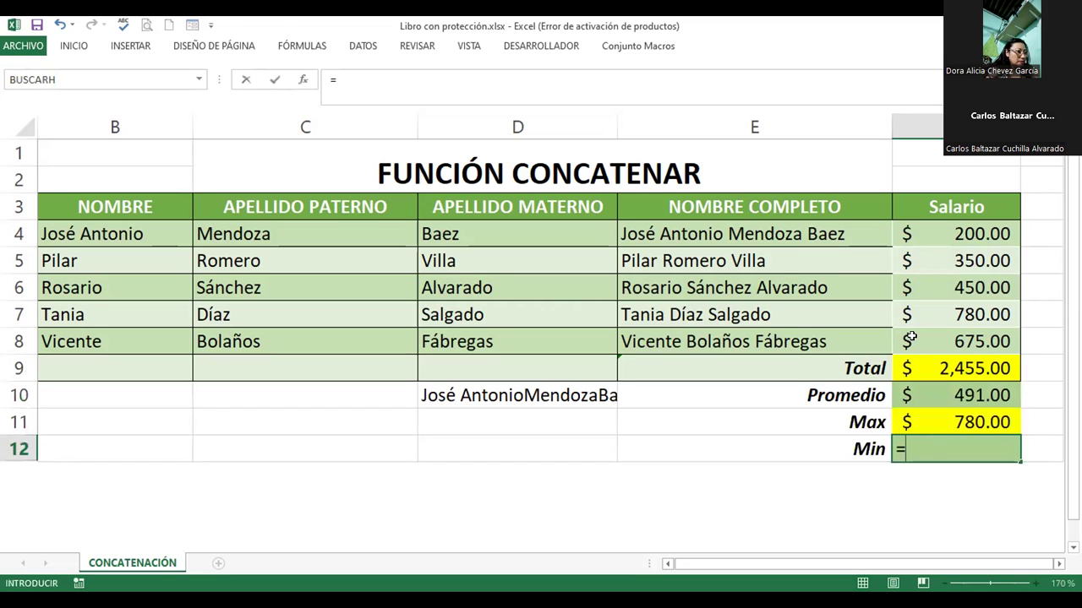
pyautogui.write('min(')
pyautogui.click(955, 241)
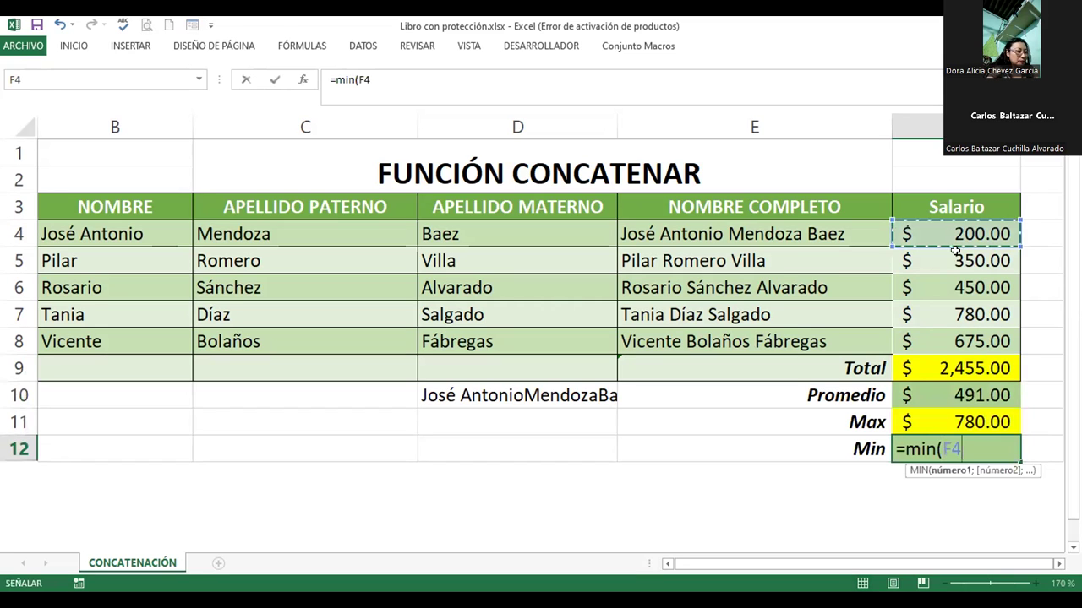
pyautogui.keyDown('shift'); pyautogui.click(953, 338); pyautogui.keyUp('shift')
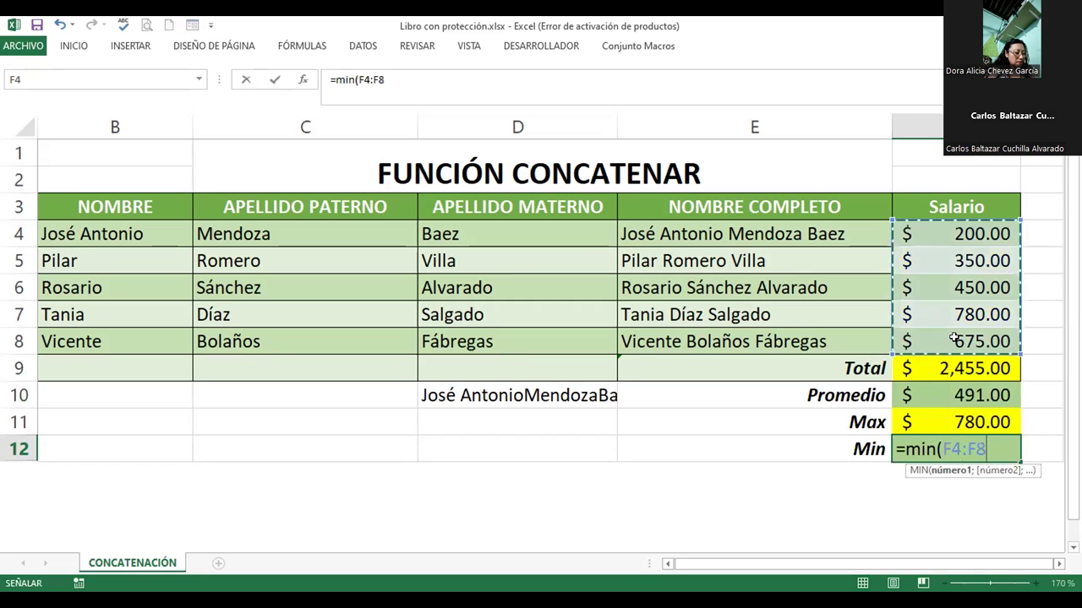
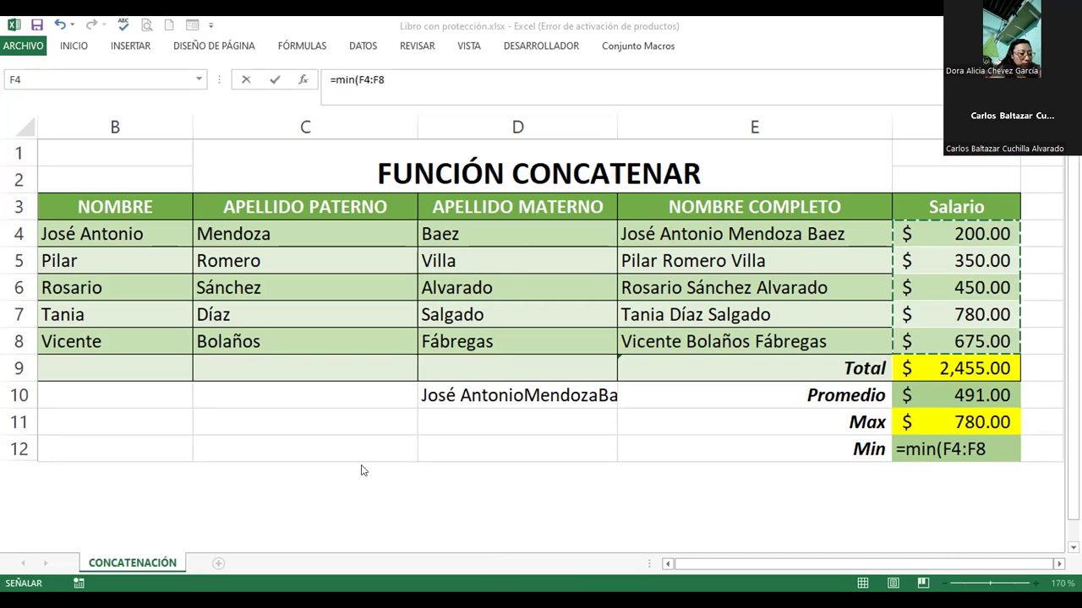
# Replace the unfinished F12 formula with =MIN(F4:F8), returning $ 200.00
pyautogui.click(365, 427)
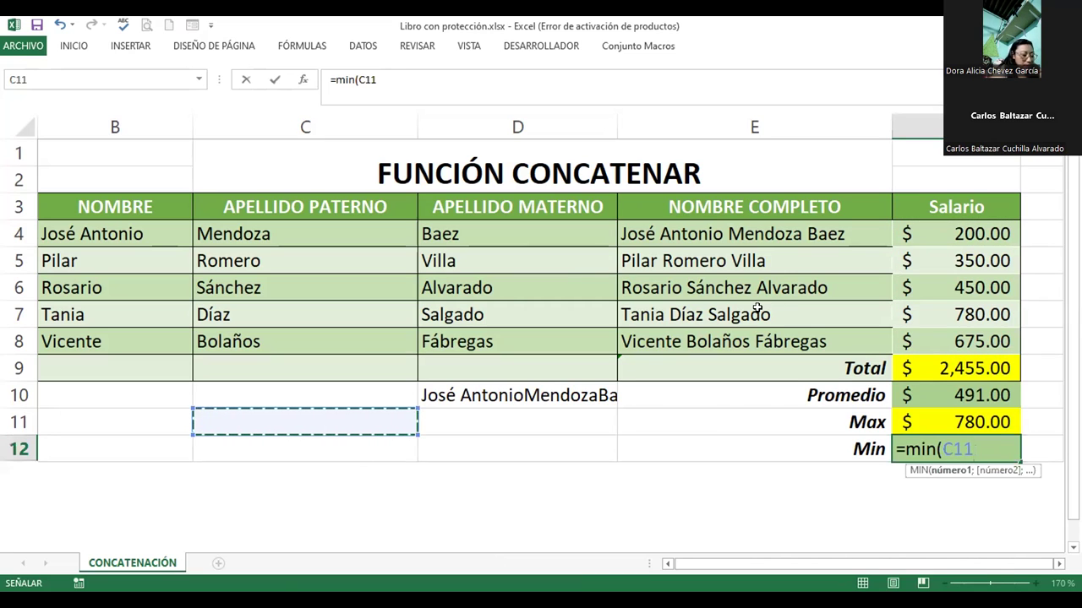
pyautogui.press('Escape')
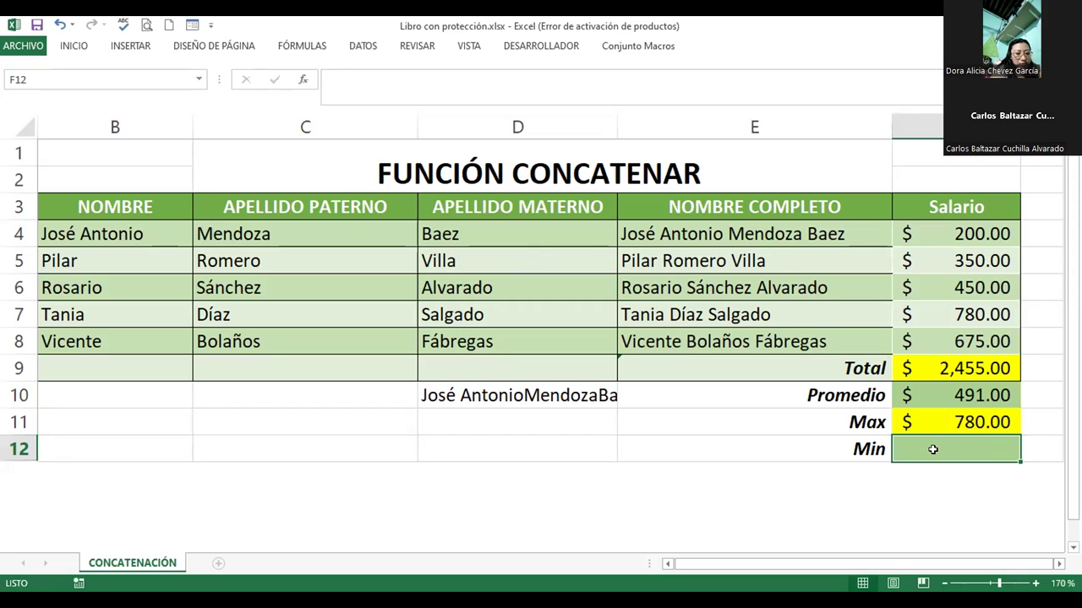
pyautogui.write('=min')
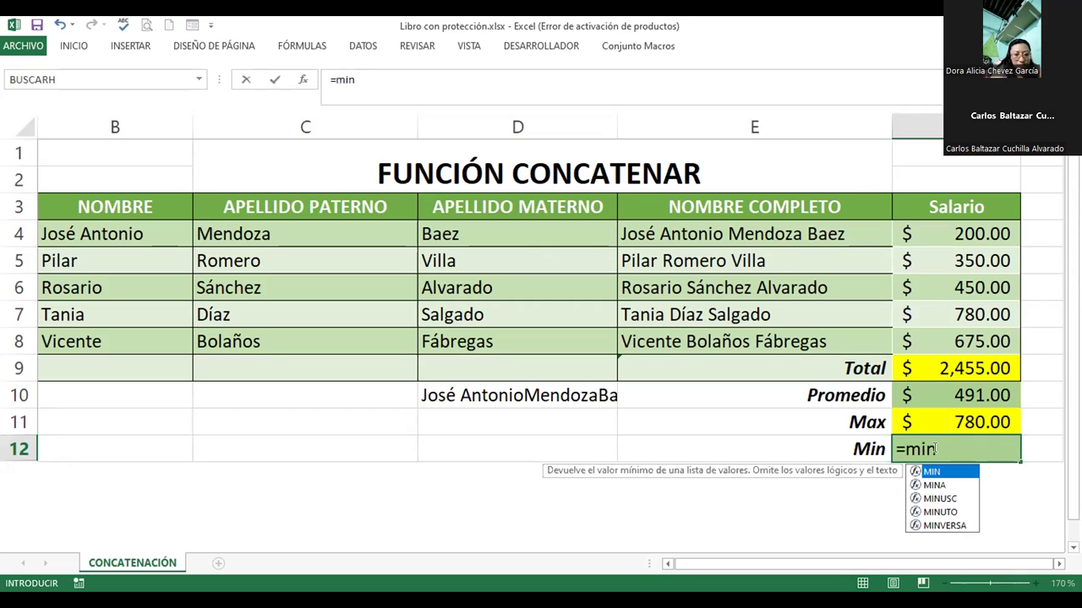
pyautogui.write('(')
pyautogui.click(957, 234)
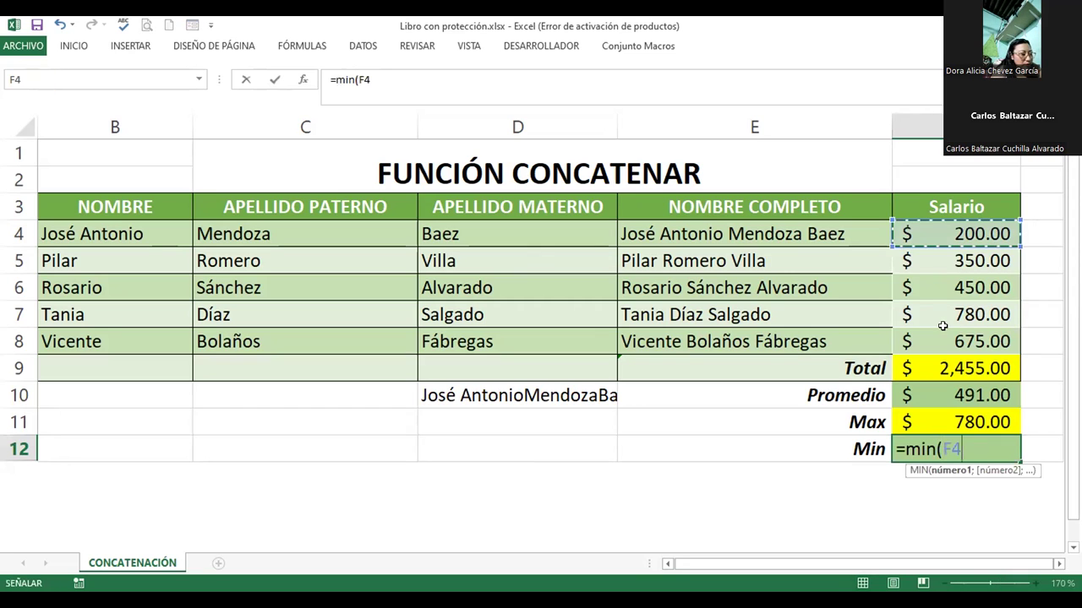
pyautogui.write(':F8')
pyautogui.press('Return')
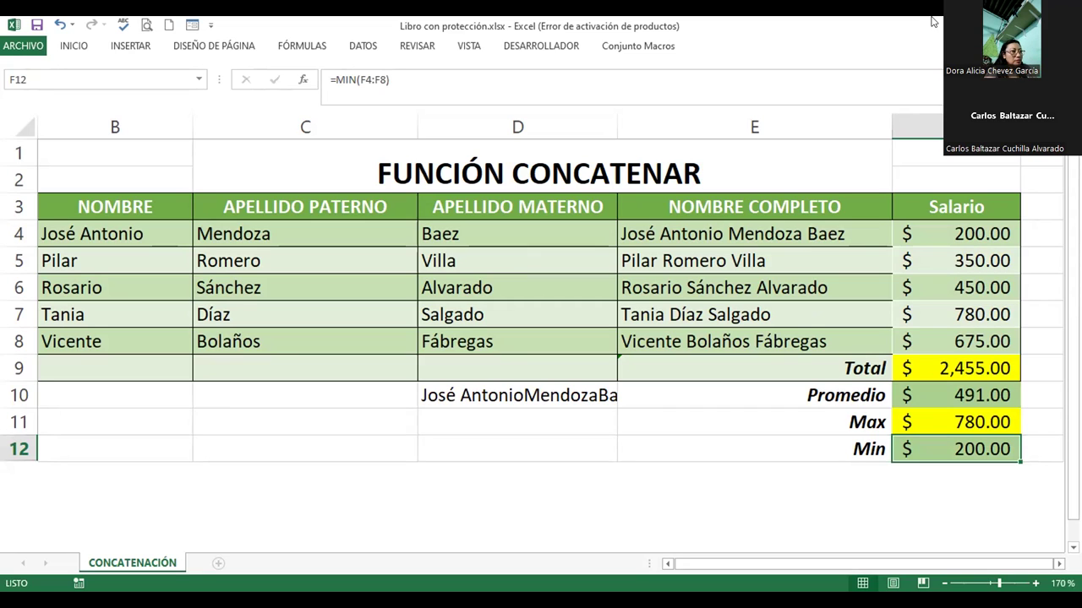
# Zoom the sheet out to 150% and select the salary table B3:F12
pyautogui.click(943, 583)
pyautogui.click(944, 583)
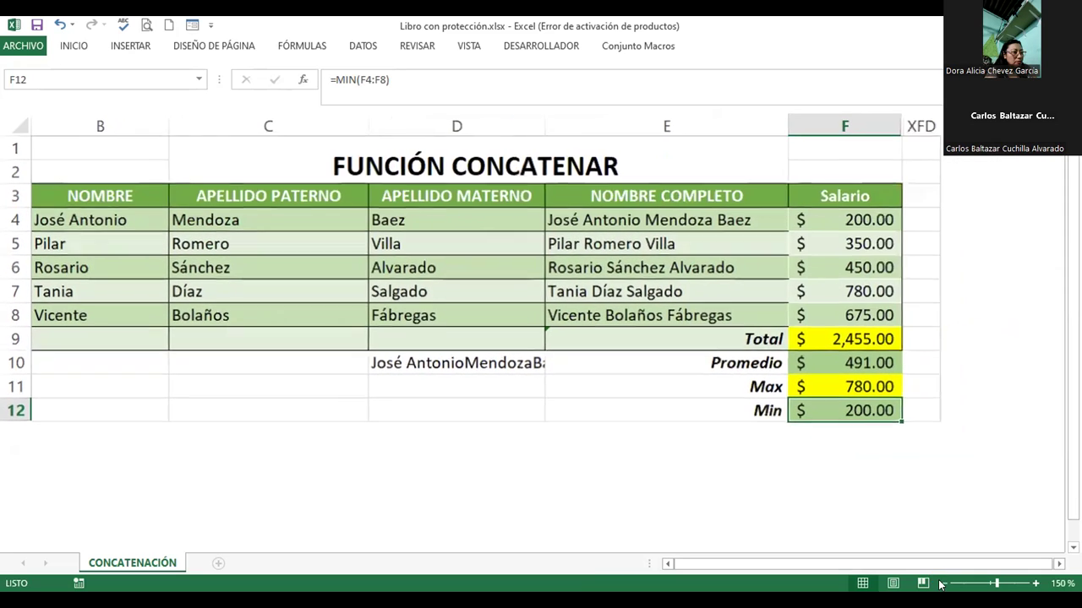
pyautogui.click(401, 256)
pyautogui.moveTo(35, 188)
pyautogui.mouseDown()
pyautogui.moveTo(498, 285)
pyautogui.moveTo(677, 416)
pyautogui.mouseUp()
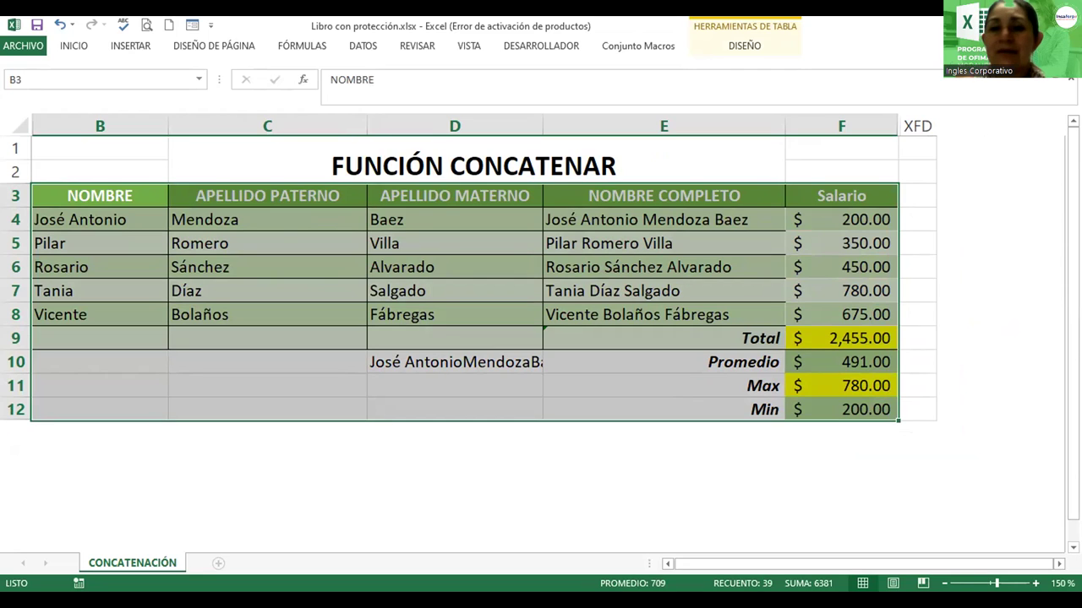
# Set the selected table cells to Hidden as well as Locked in Format Cells protection
pyautogui.click(72, 48)
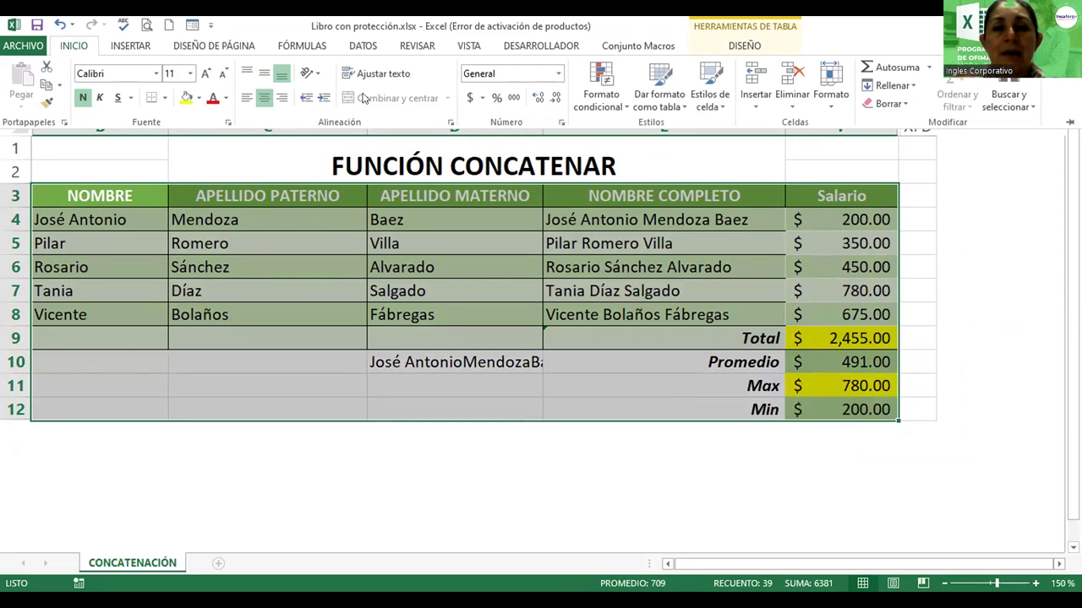
pyautogui.click(452, 125)
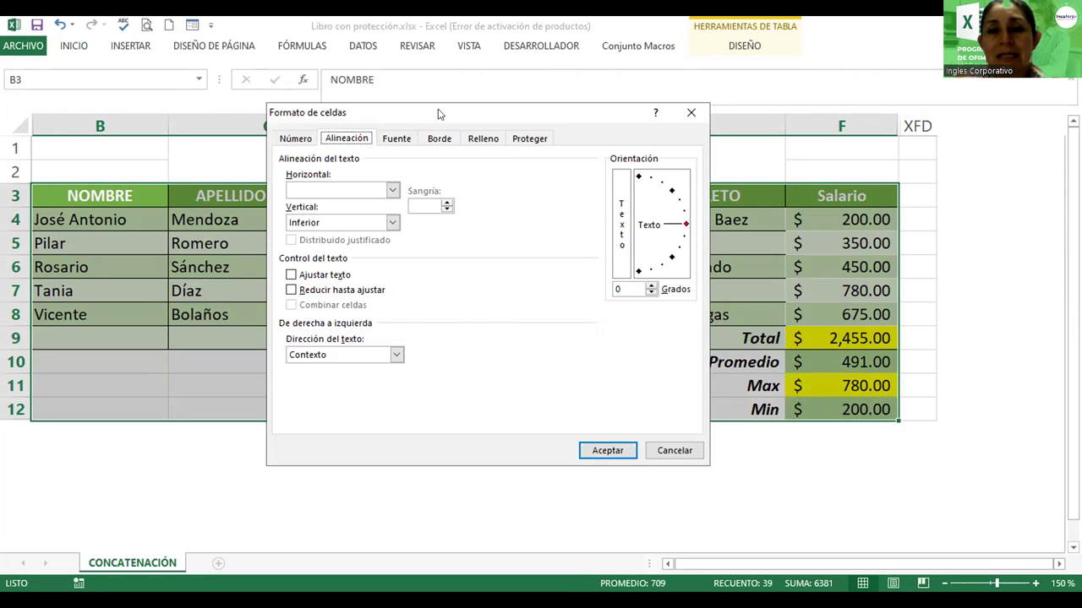
pyautogui.click(520, 140)
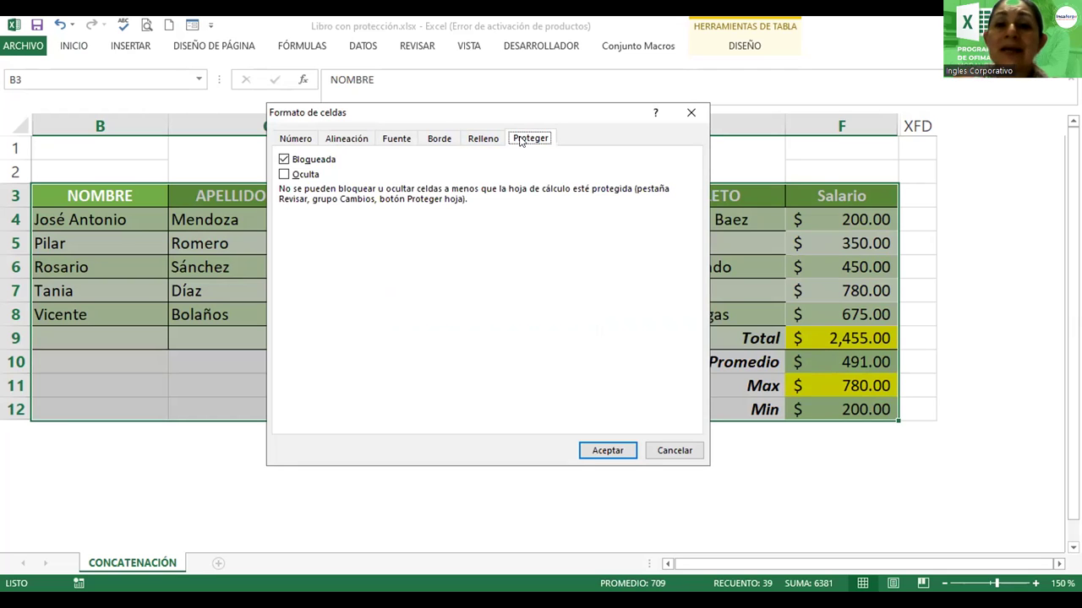
pyautogui.click(283, 175)
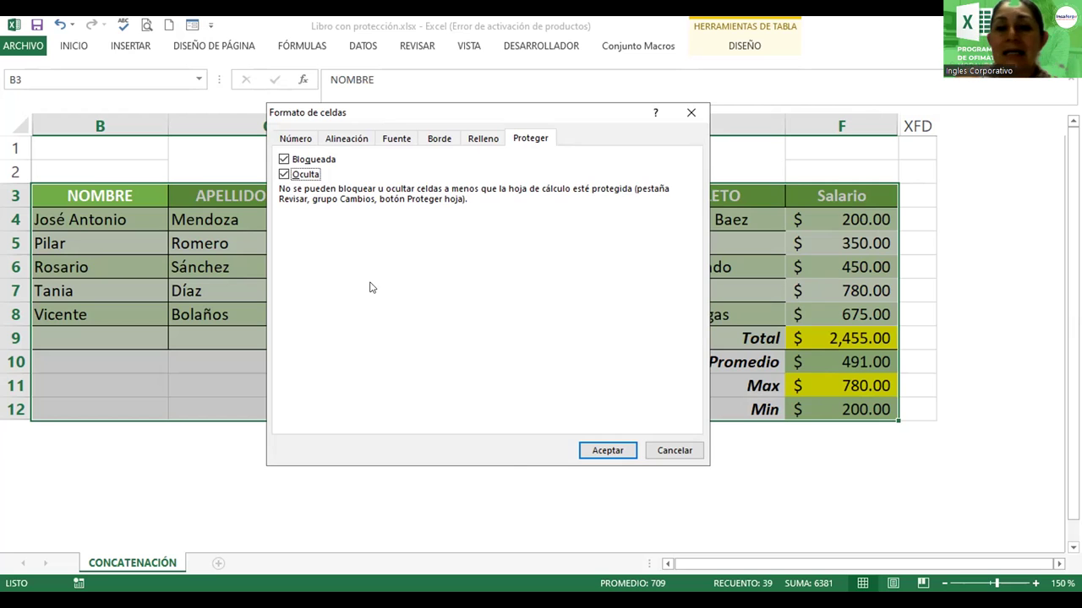
pyautogui.click(608, 449)
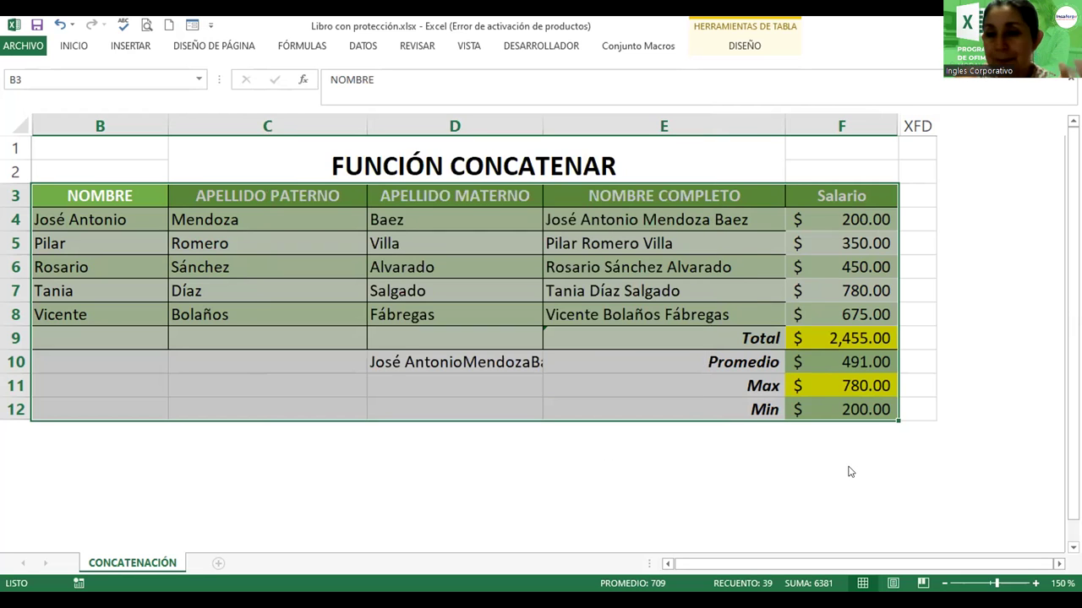
# Widen column E so the full names in E6 fit, and show the Review commands
pyautogui.click(850, 354)
pyautogui.click(831, 308)
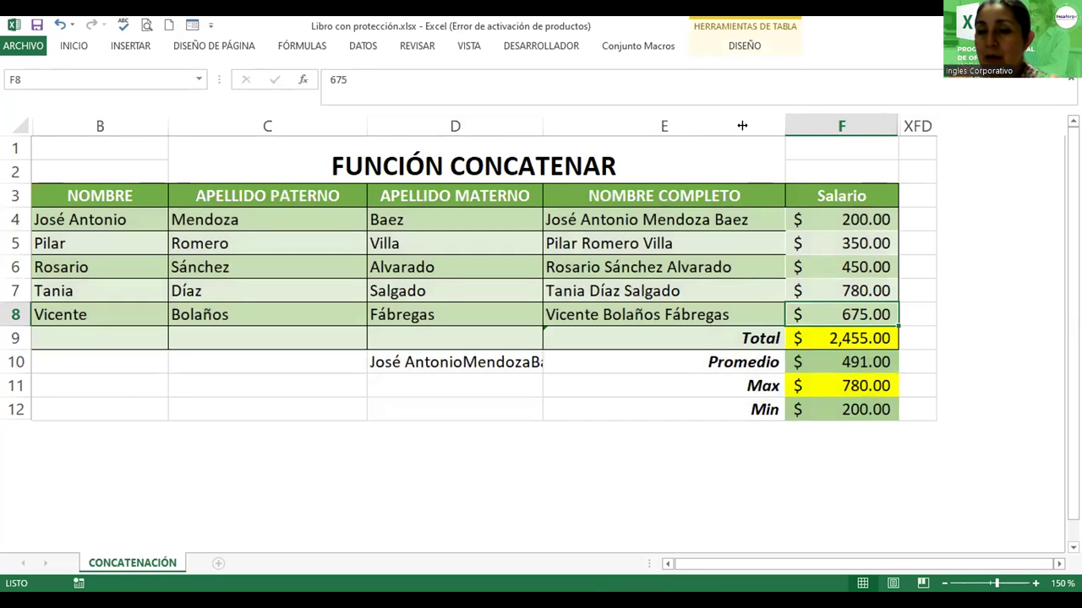
pyautogui.moveTo(782, 126); pyautogui.dragTo(743, 126)
pyautogui.moveTo(830, 118); pyautogui.dragTo(820, 114)
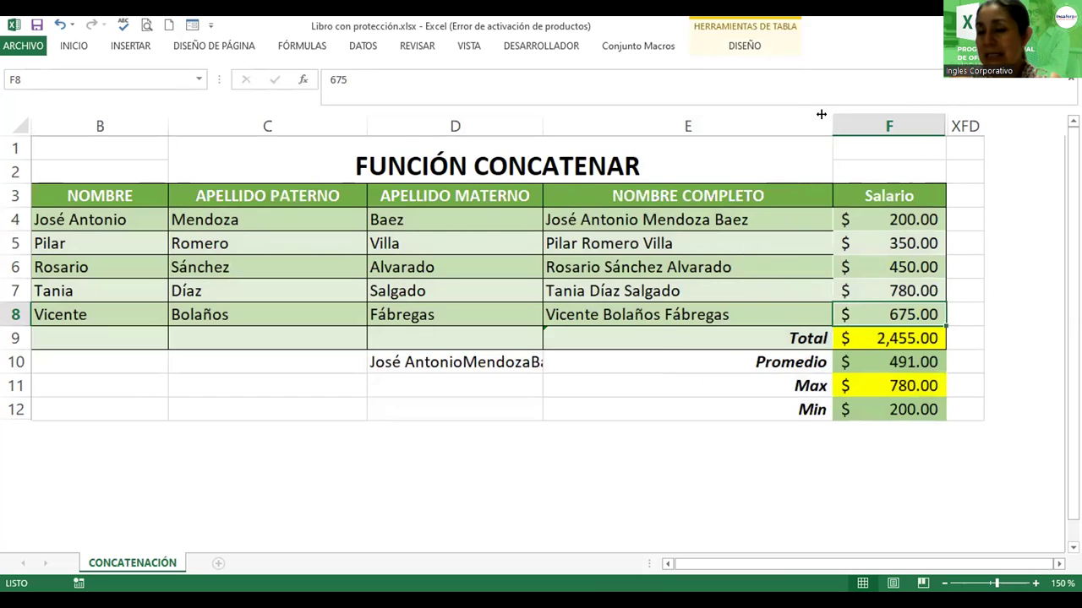
pyautogui.click(731, 256)
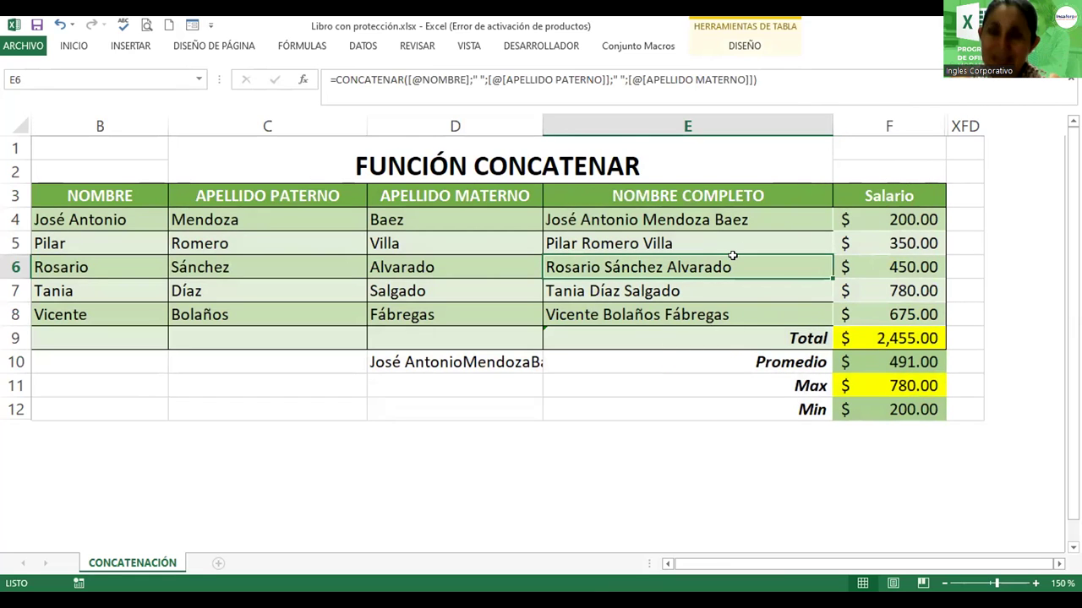
pyautogui.click(417, 44)
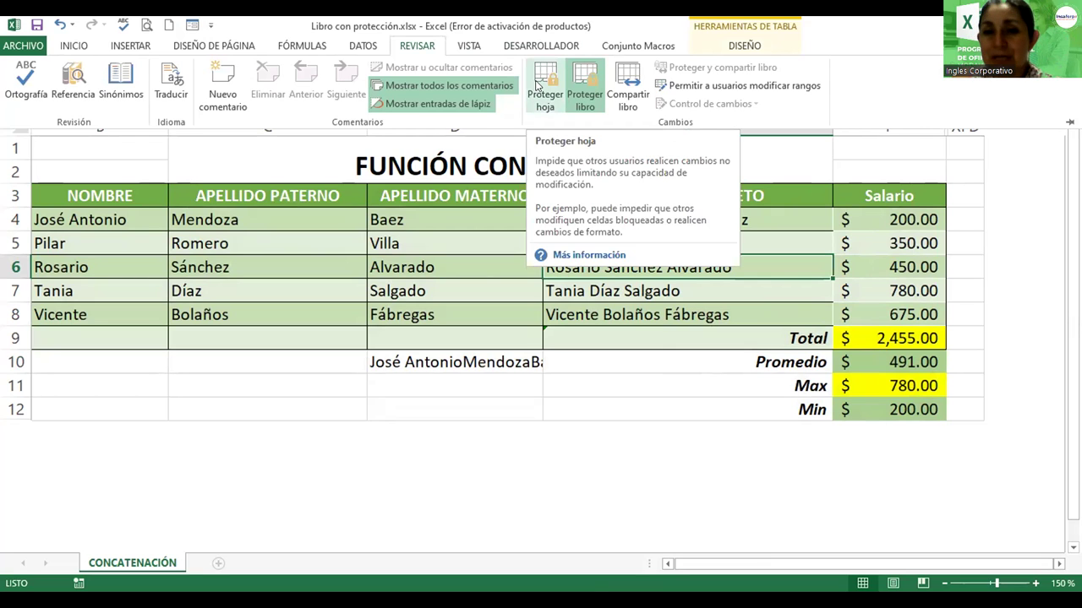
# In Protect Sheet, untick every formatting, insert and delete permission, leaving only cell selection
pyautogui.click(538, 86)
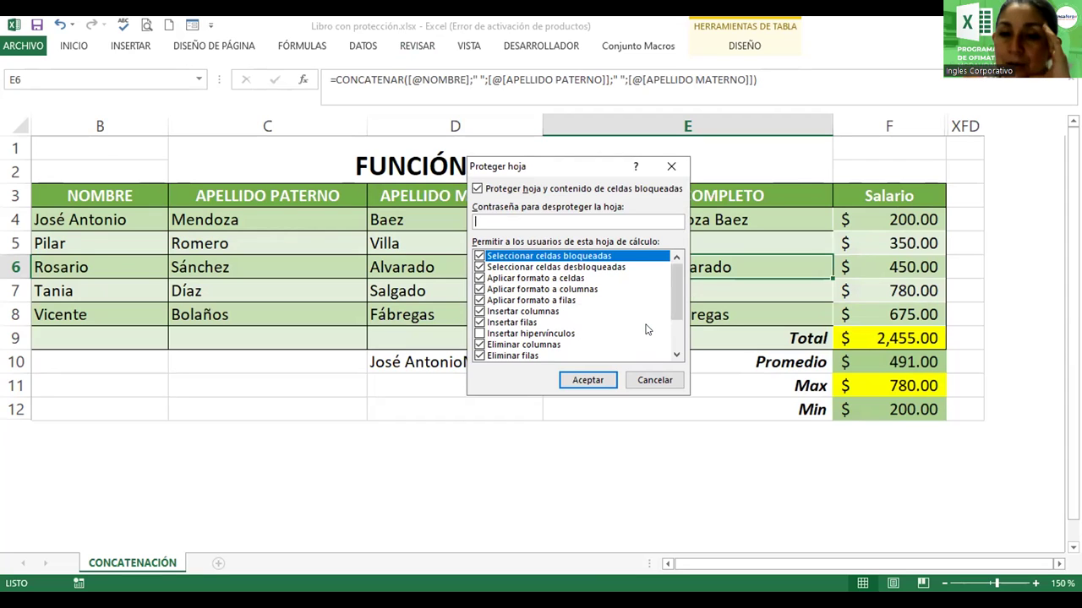
pyautogui.moveTo(673, 297)
pyautogui.mouseDown()
pyautogui.moveTo(676, 338)
pyautogui.moveTo(676, 322)
pyautogui.mouseUp()
pyautogui.click(479, 333)
pyautogui.click(478, 323)
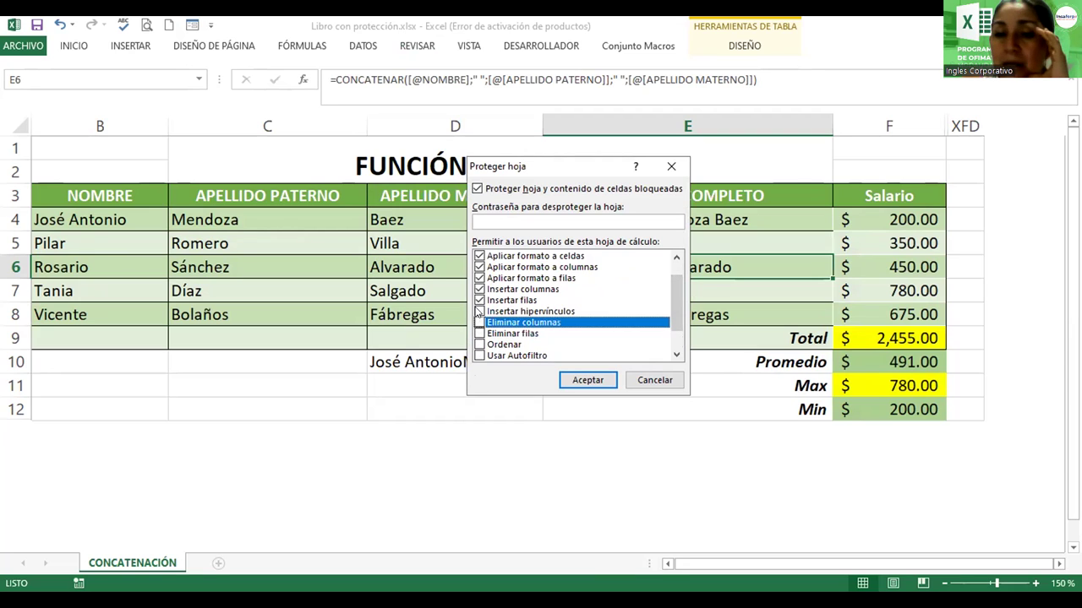
pyautogui.click(479, 311)
pyautogui.click(479, 300)
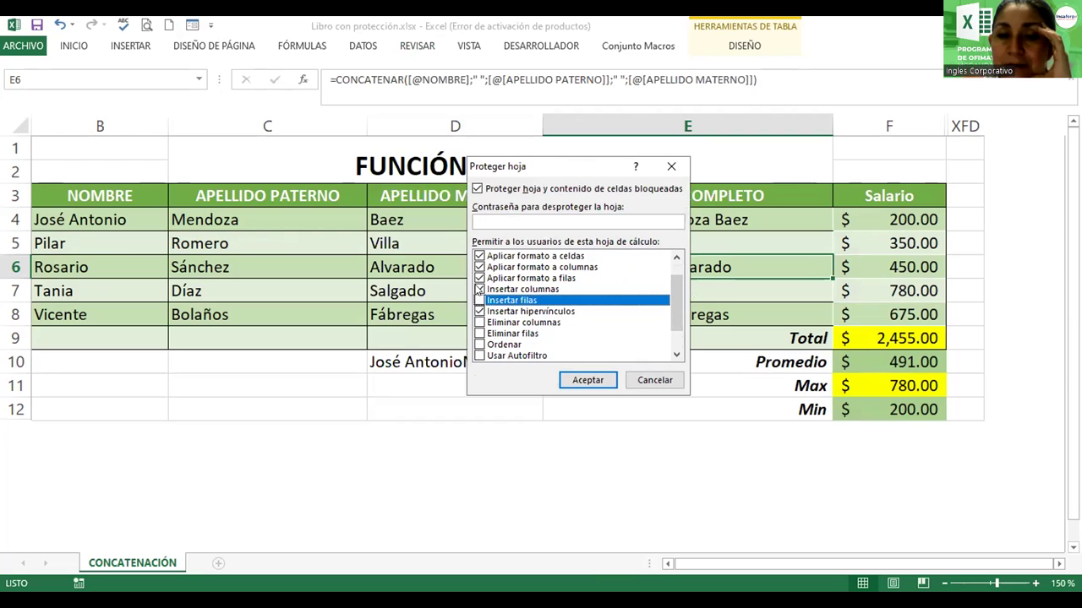
pyautogui.click(479, 289)
pyautogui.click(479, 311)
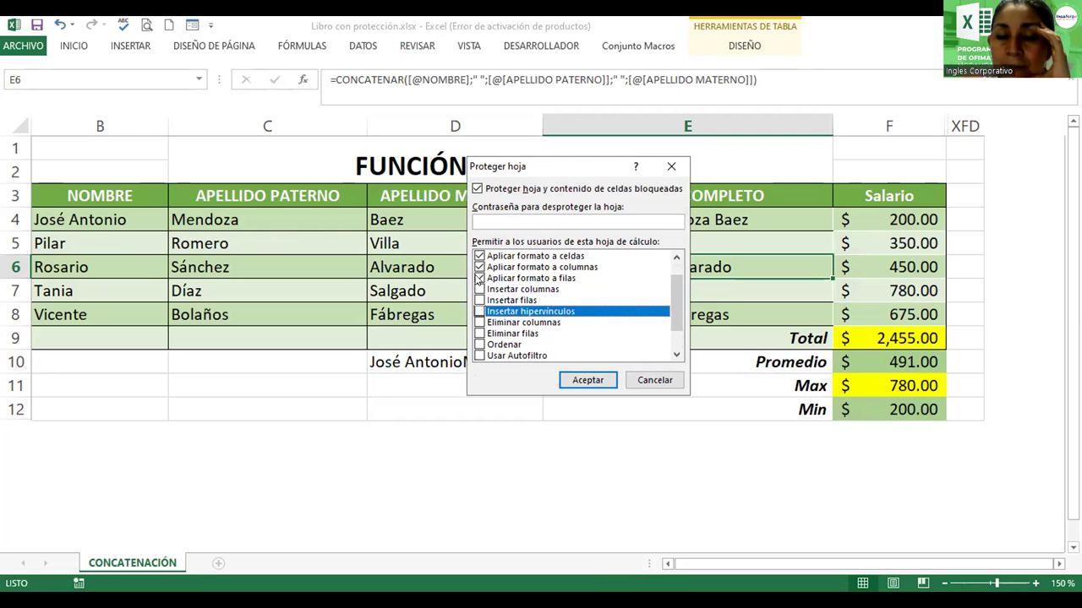
pyautogui.click(479, 278)
pyautogui.click(479, 267)
pyautogui.click(479, 256)
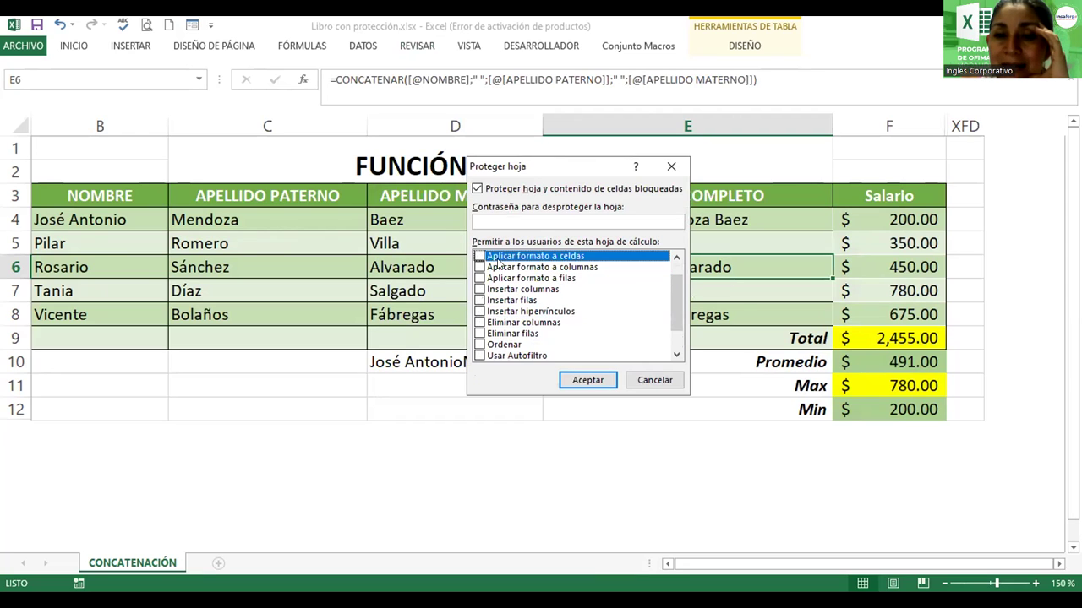
pyautogui.moveTo(684, 300); pyautogui.dragTo(675, 275)
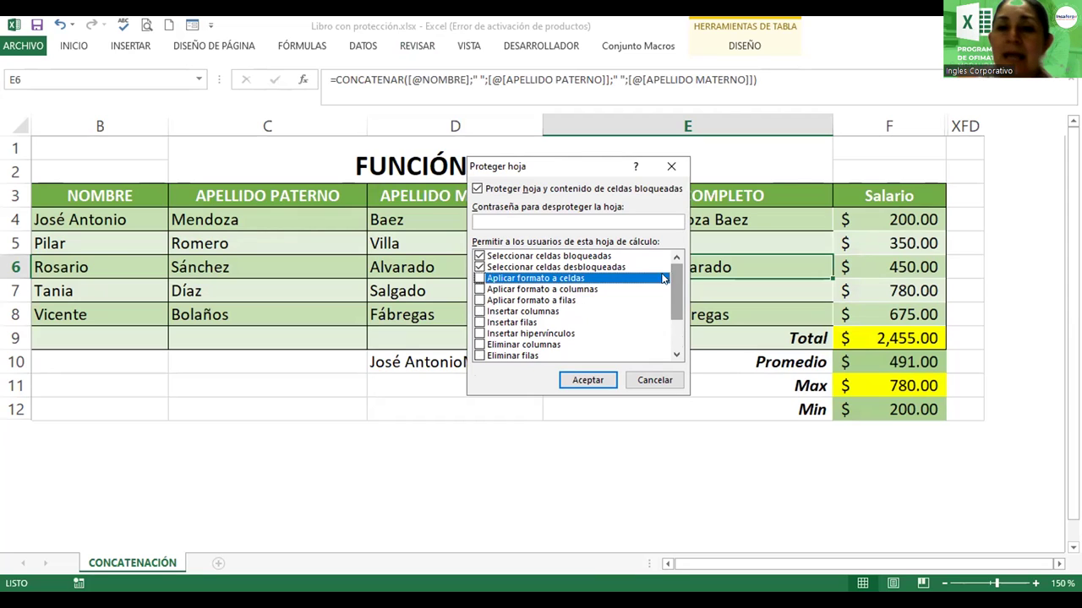
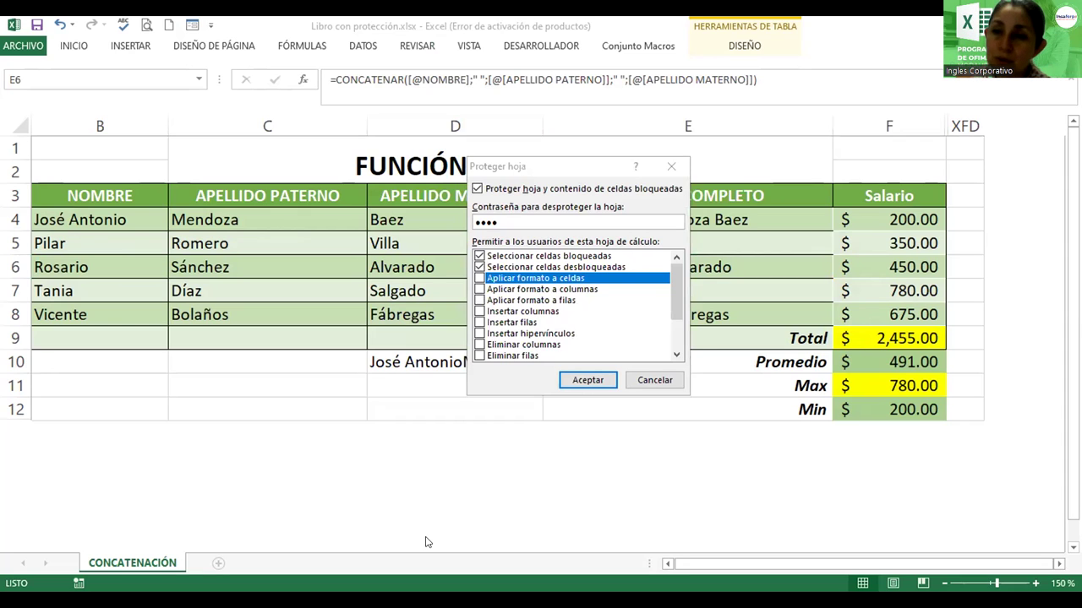
# Enter and re-confirm the sheet password to apply the protection
pyautogui.click(586, 380)
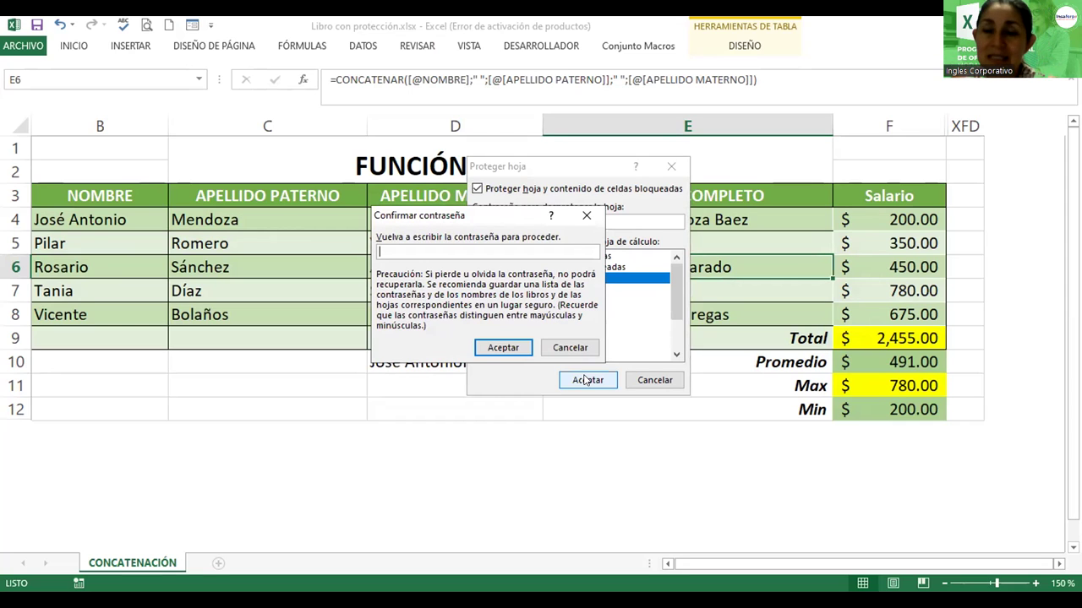
pyautogui.click(485, 347)
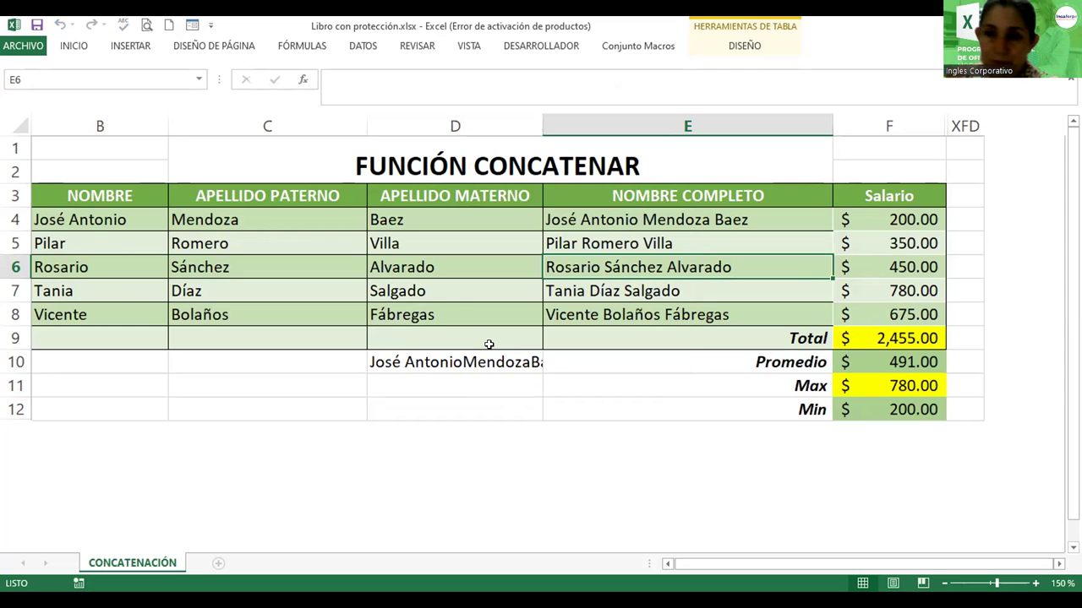
# Select the Salgado and Sánchez cells, then show the Insert commands, disabled under protection
pyautogui.click(453, 291)
pyautogui.click(195, 256)
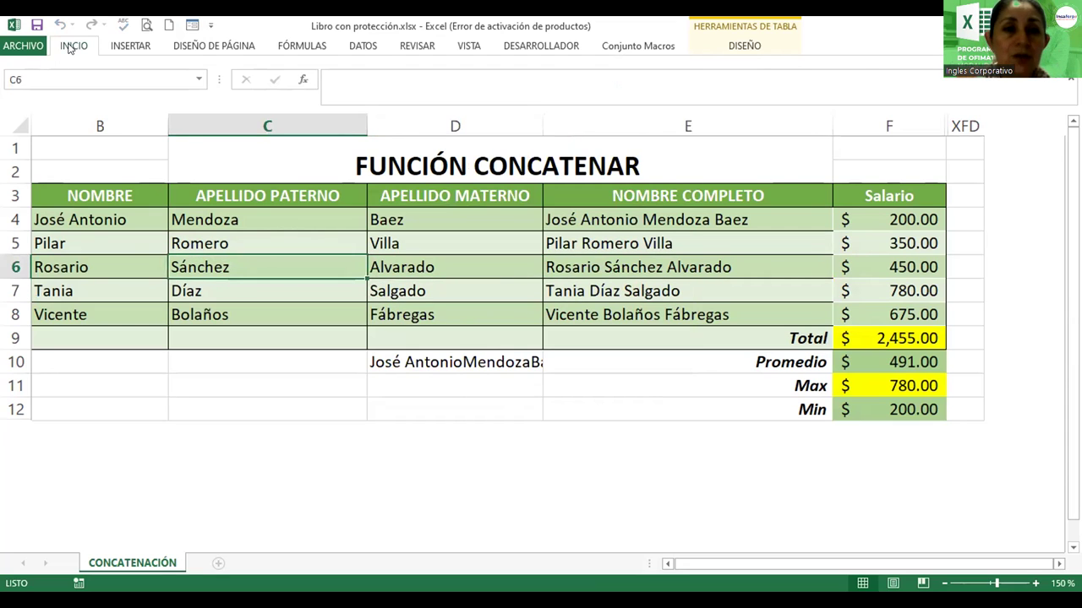
pyautogui.click(71, 46)
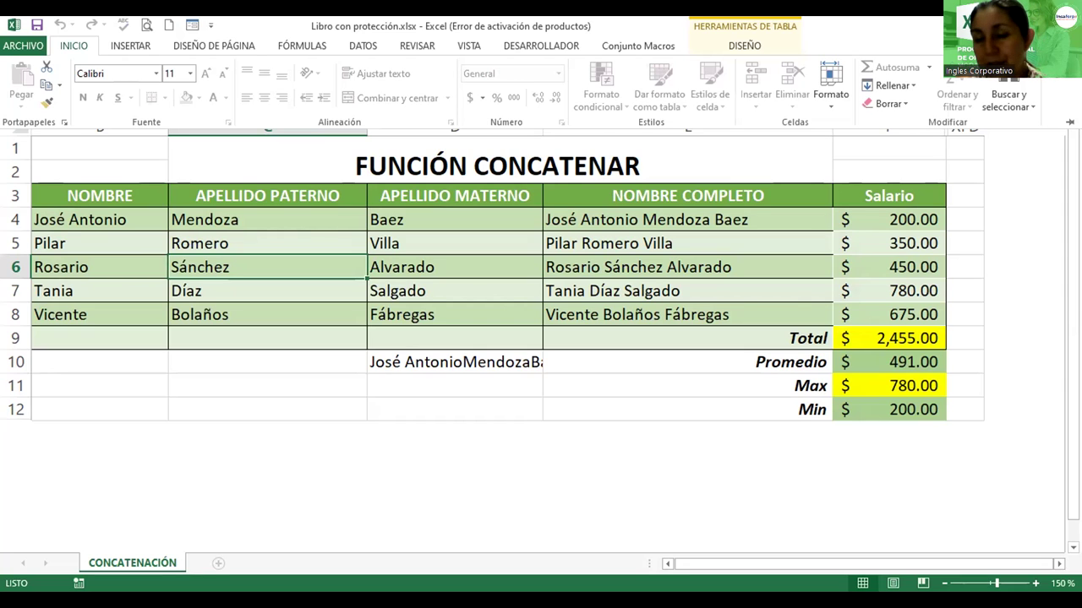
pyautogui.press('Escape')
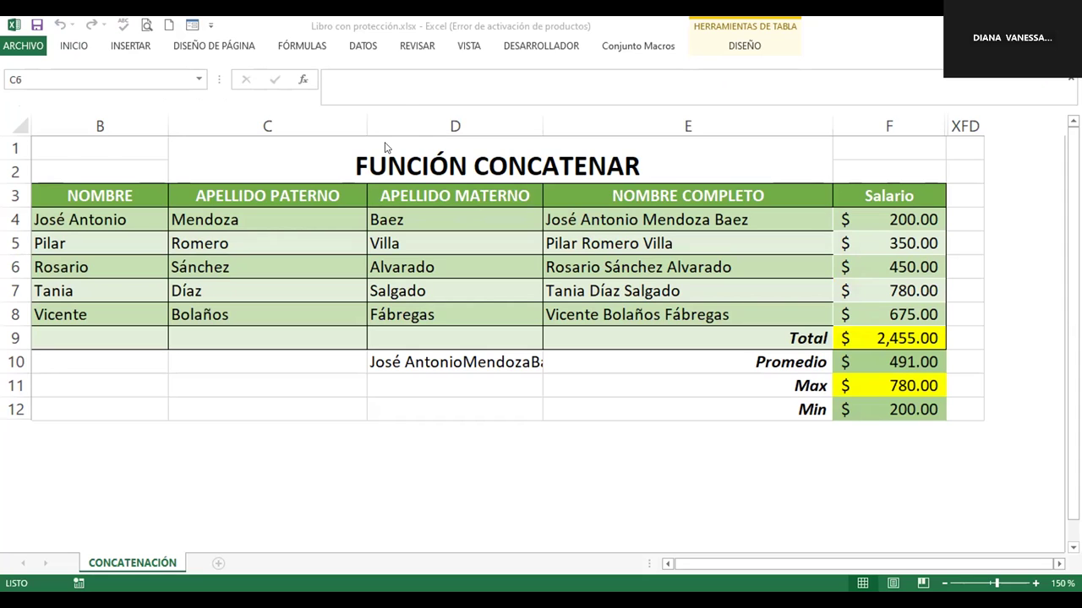
pyautogui.click(71, 48)
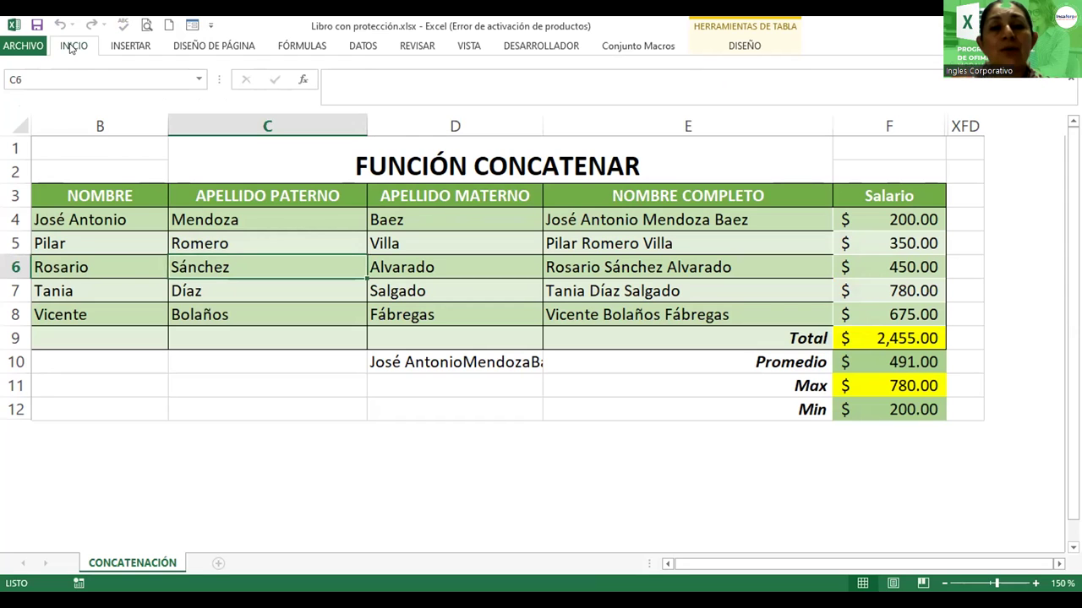
pyautogui.click(71, 48)
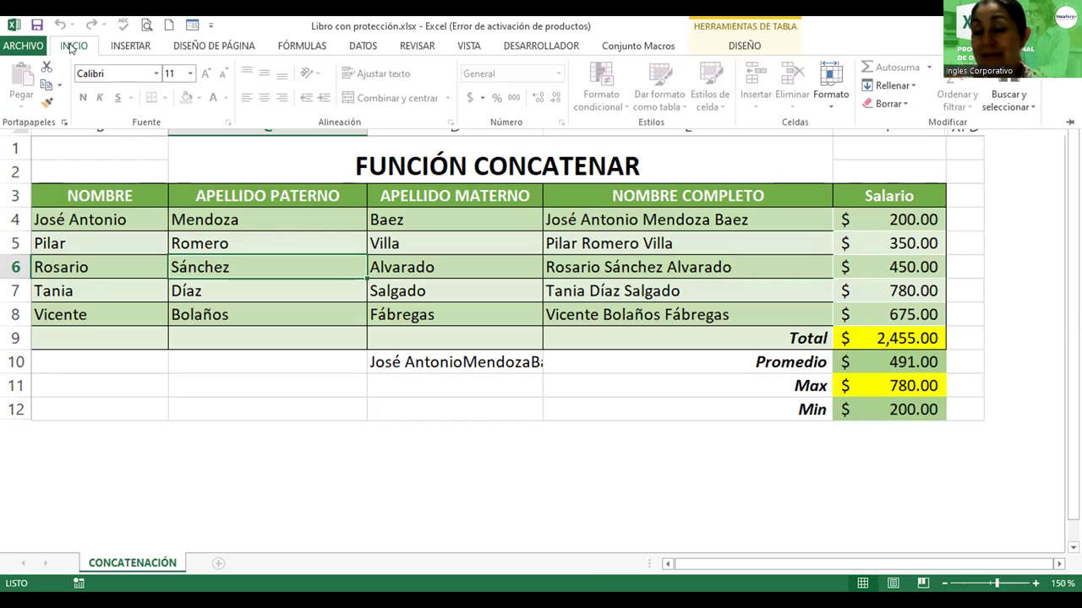
pyautogui.click(127, 50)
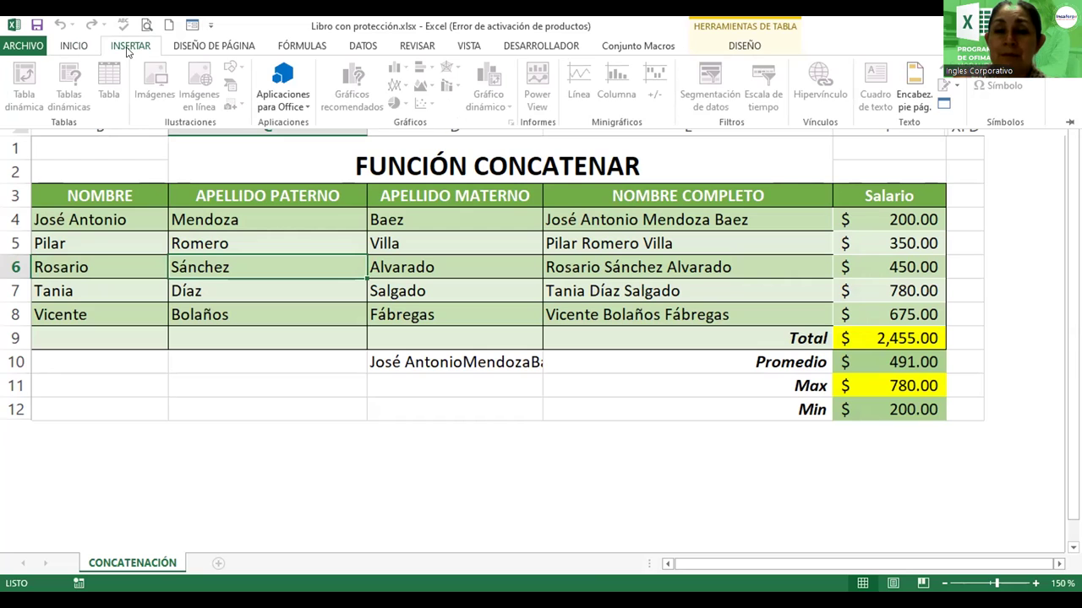
# Inspect the Orientation, Margins and Print Area menus on Page Layout without changing anything
pyautogui.click(206, 47)
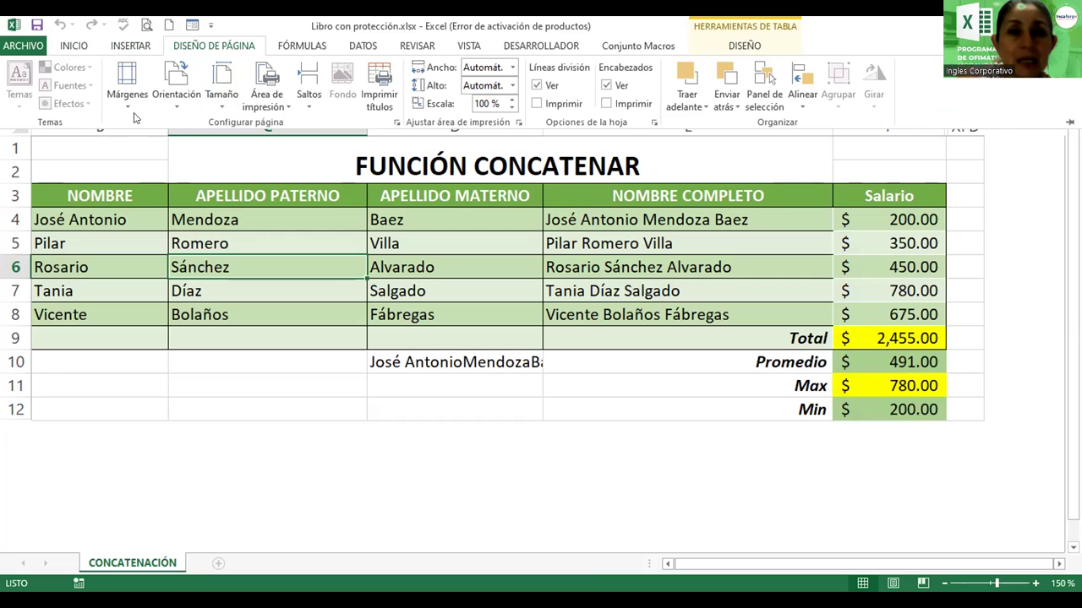
pyautogui.click(176, 110)
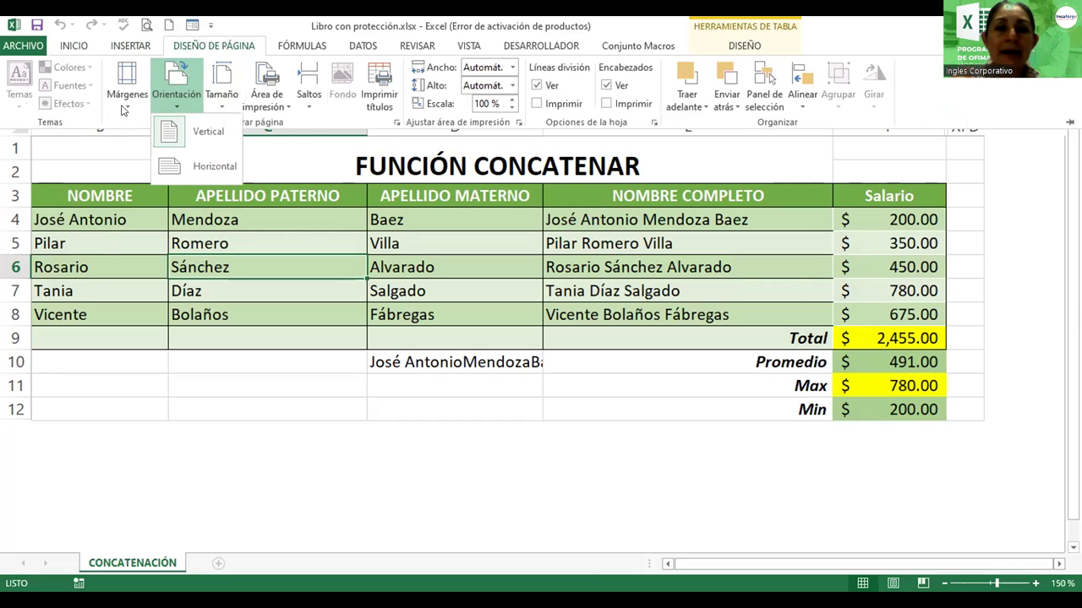
pyautogui.click(125, 106)
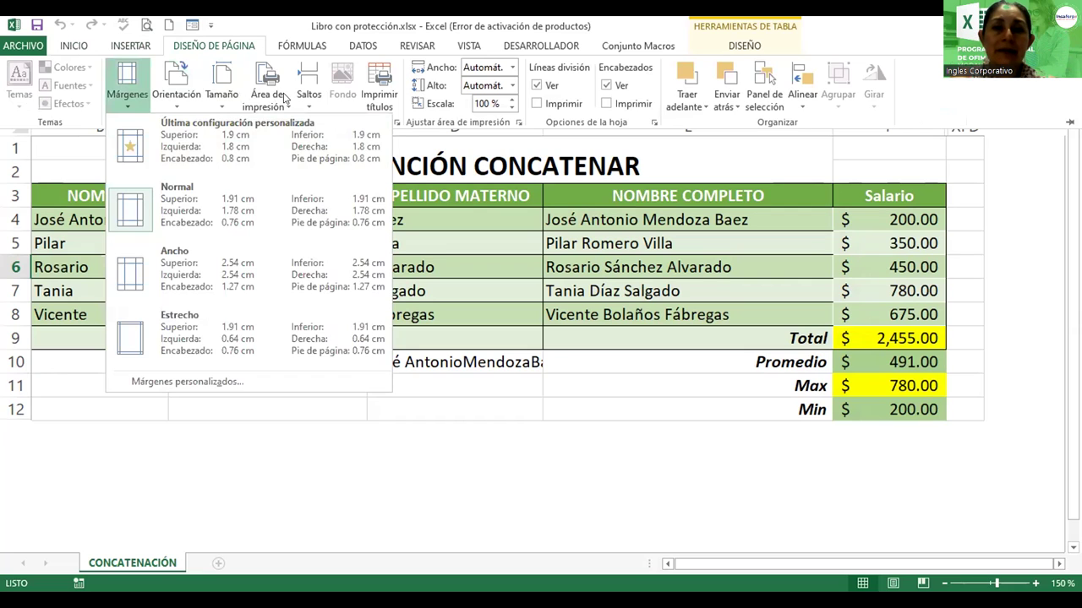
pyautogui.click(284, 99)
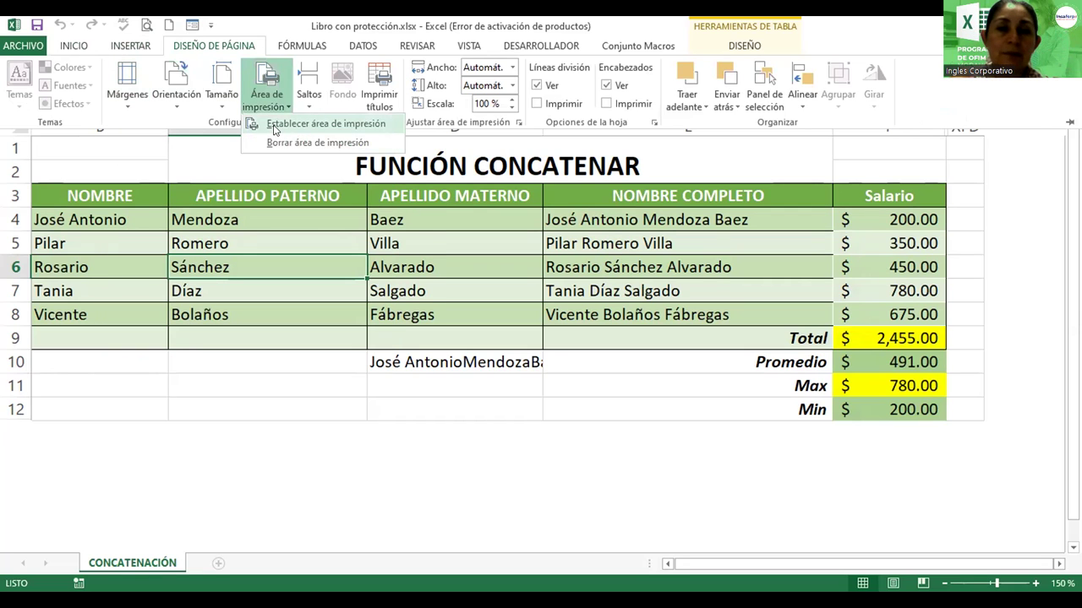
pyautogui.click(269, 115)
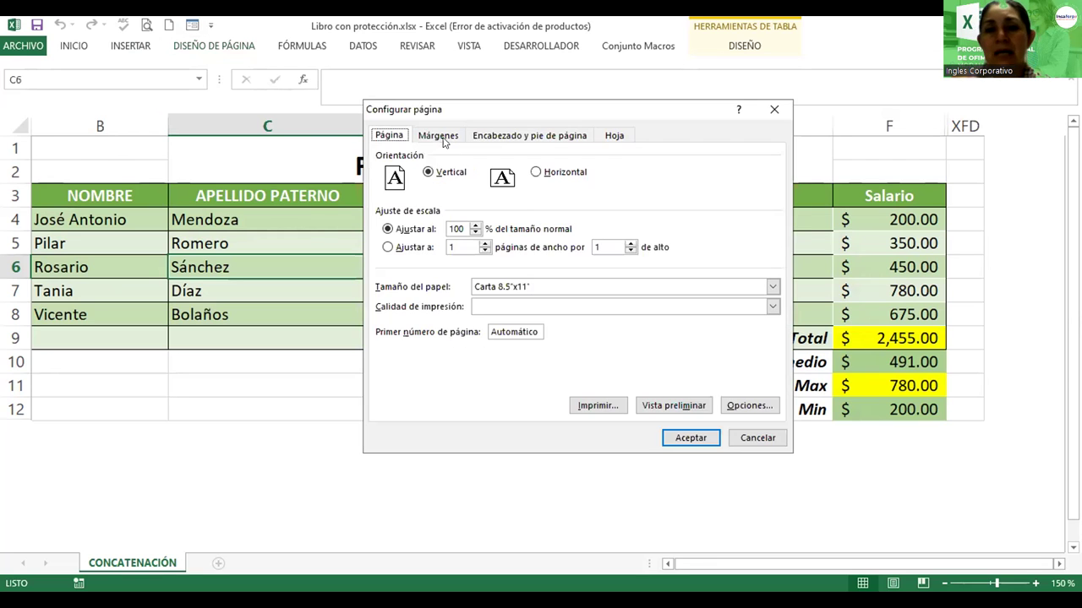
# Browse the Page Setup Margins, Header/Footer and Sheet tabs, close it, then show Formulas
pyautogui.click(440, 137)
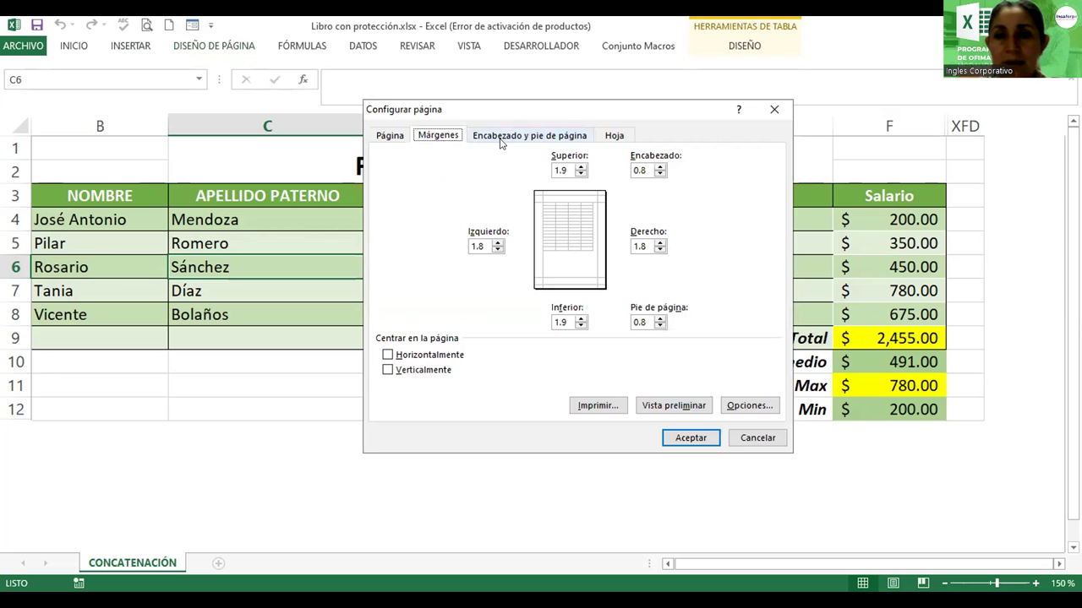
pyautogui.click(499, 142)
pyautogui.click(623, 137)
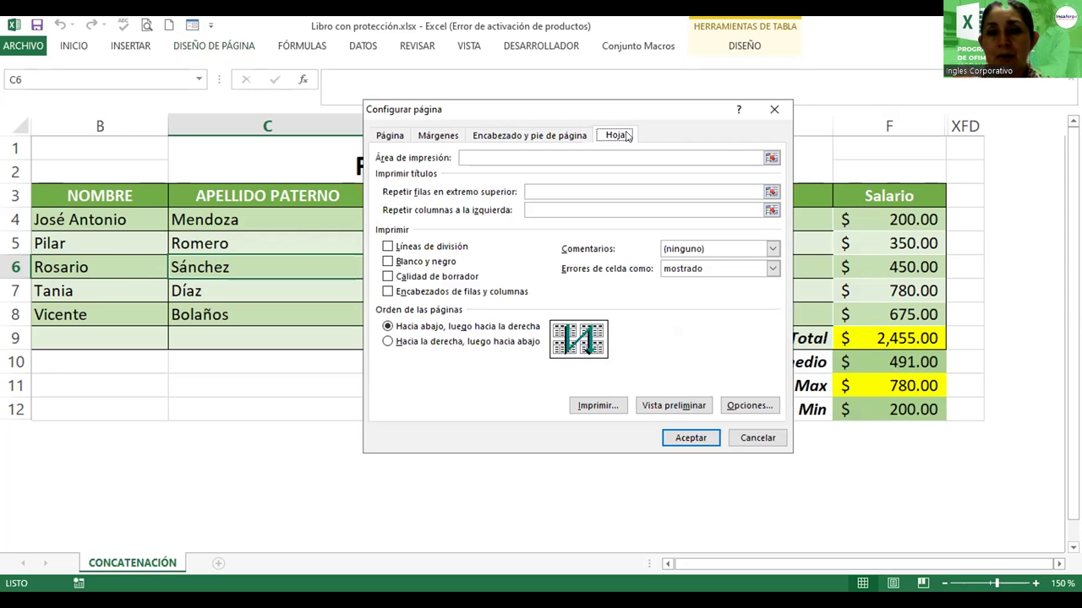
pyautogui.click(774, 107)
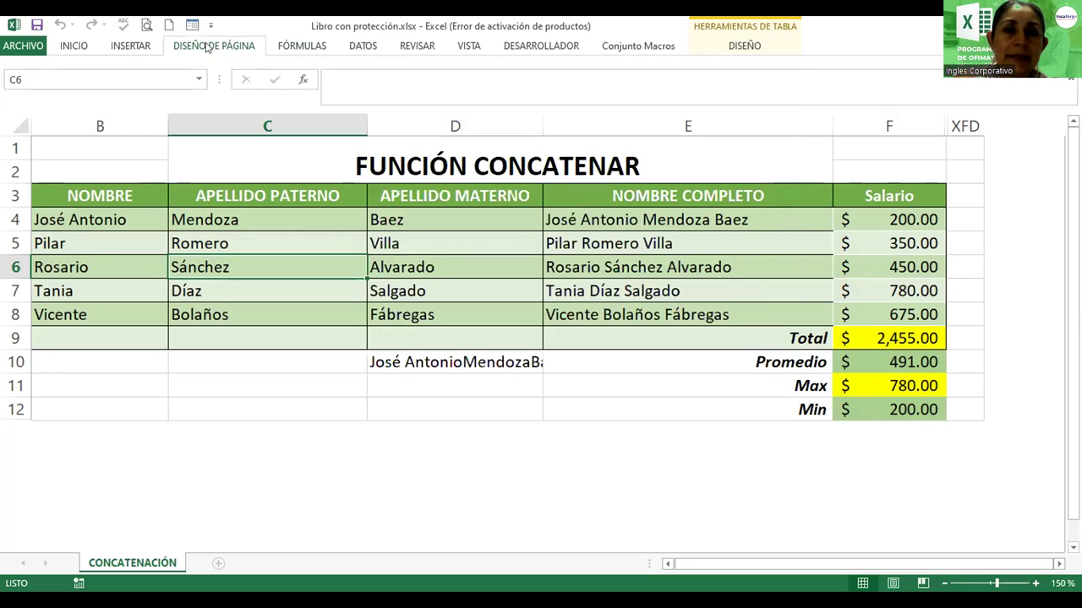
pyautogui.click(214, 45)
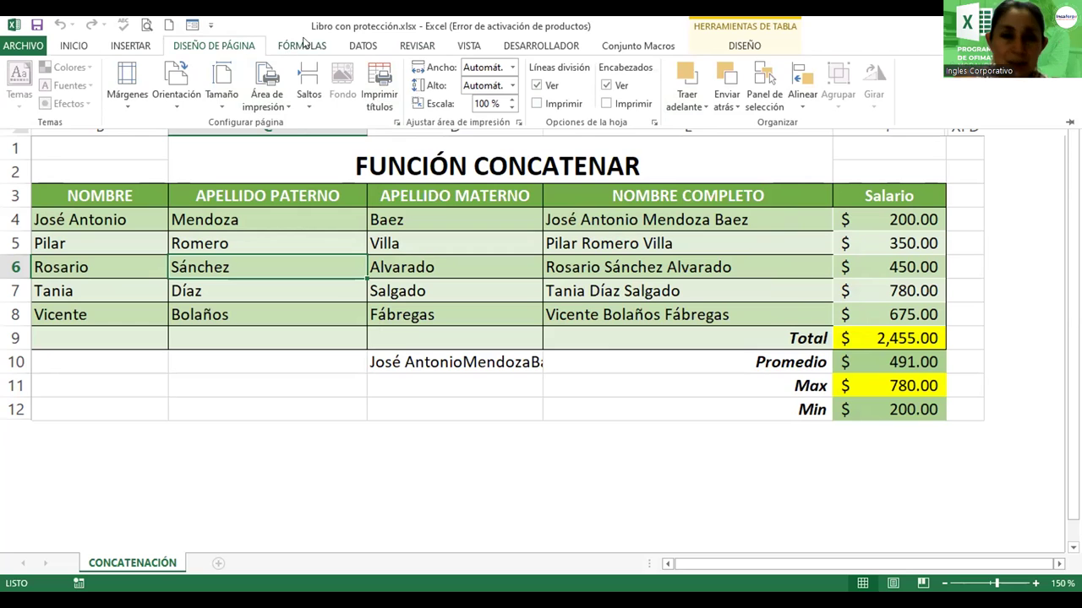
pyautogui.click(302, 44)
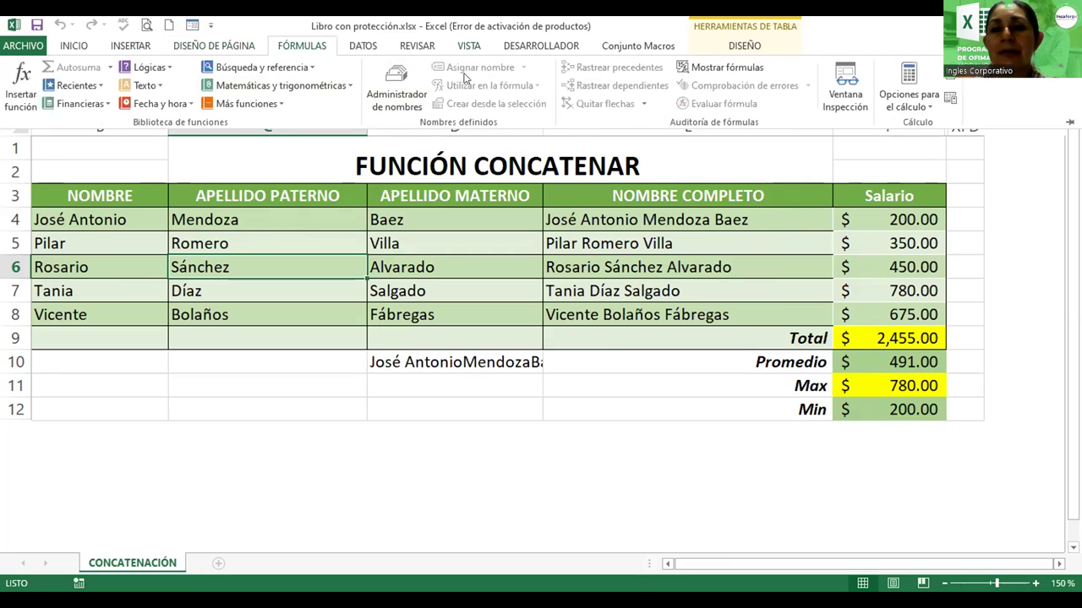
pyautogui.click(158, 87)
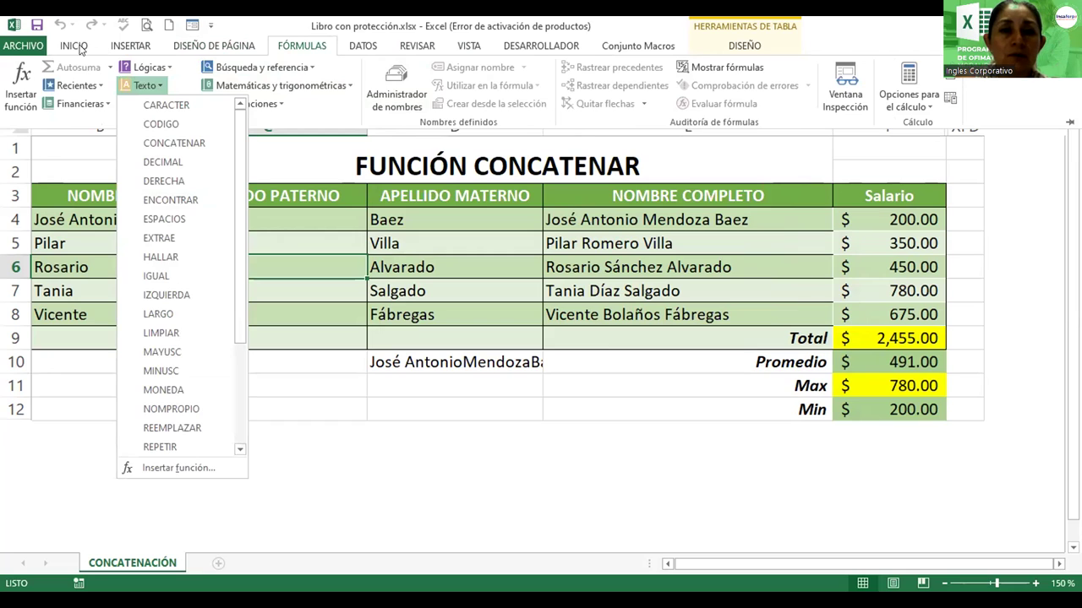
pyautogui.click(75, 46)
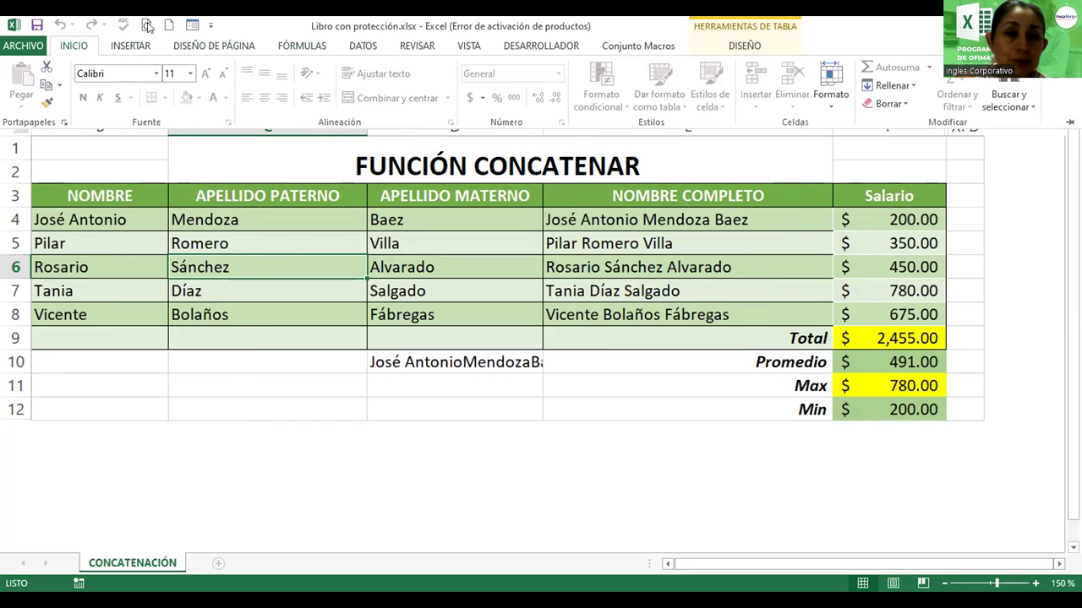
pyautogui.click(81, 48)
pyautogui.click(81, 47)
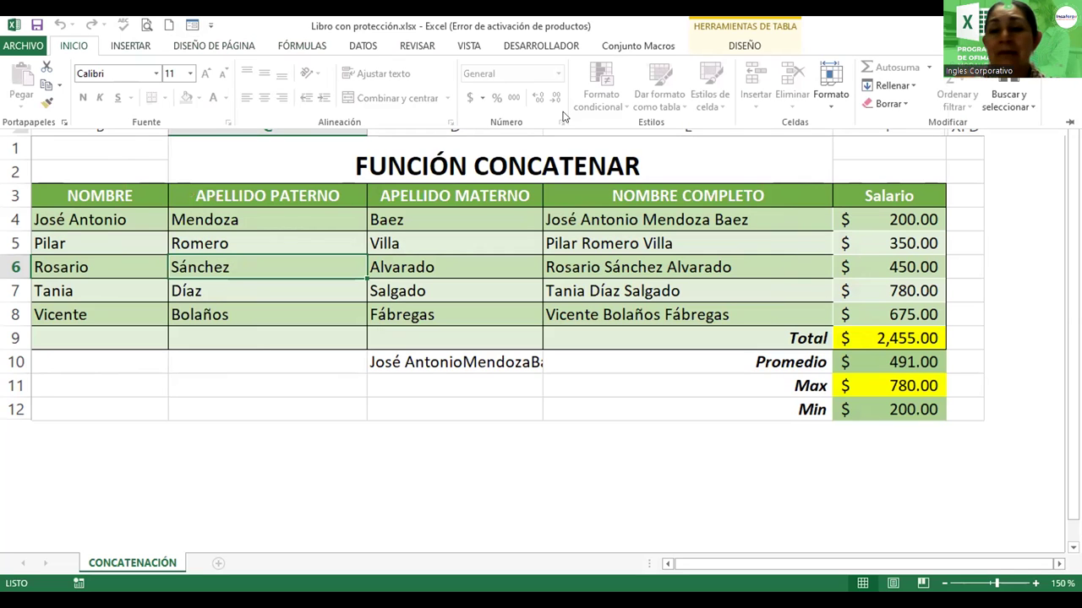
pyautogui.click(832, 101)
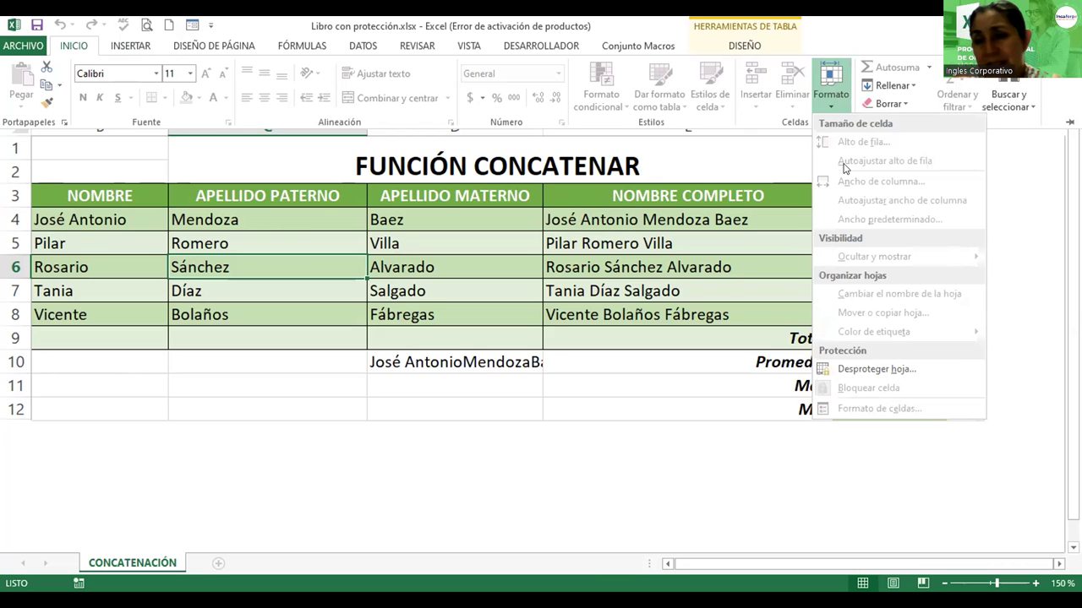
pyautogui.click(518, 297)
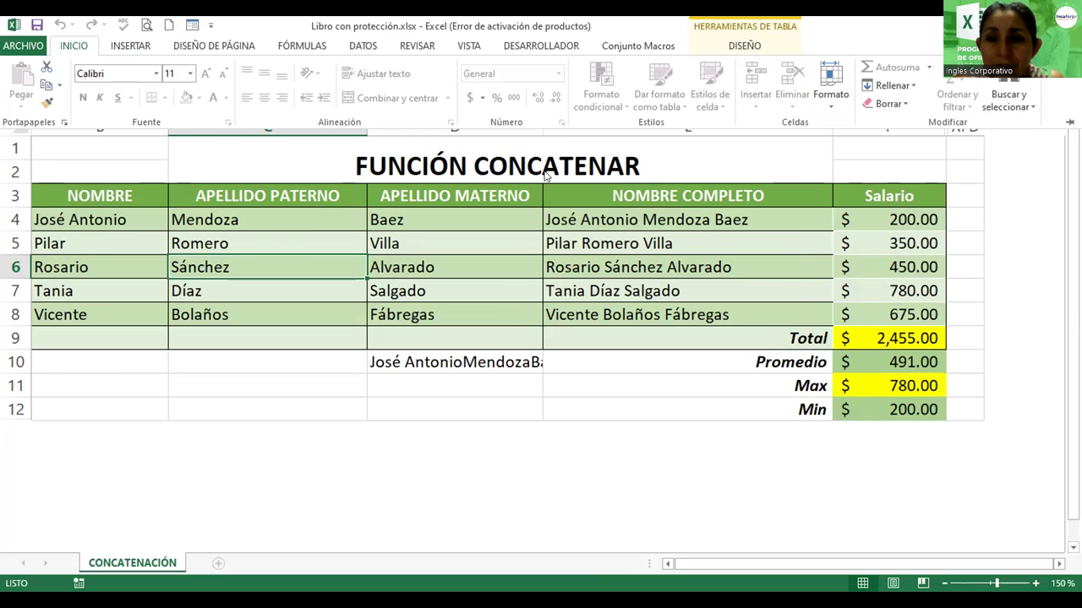
# Select column D, rows 4 and 5, and cells D5, F9 and F12 on the protected sheet
pyautogui.press('Escape')
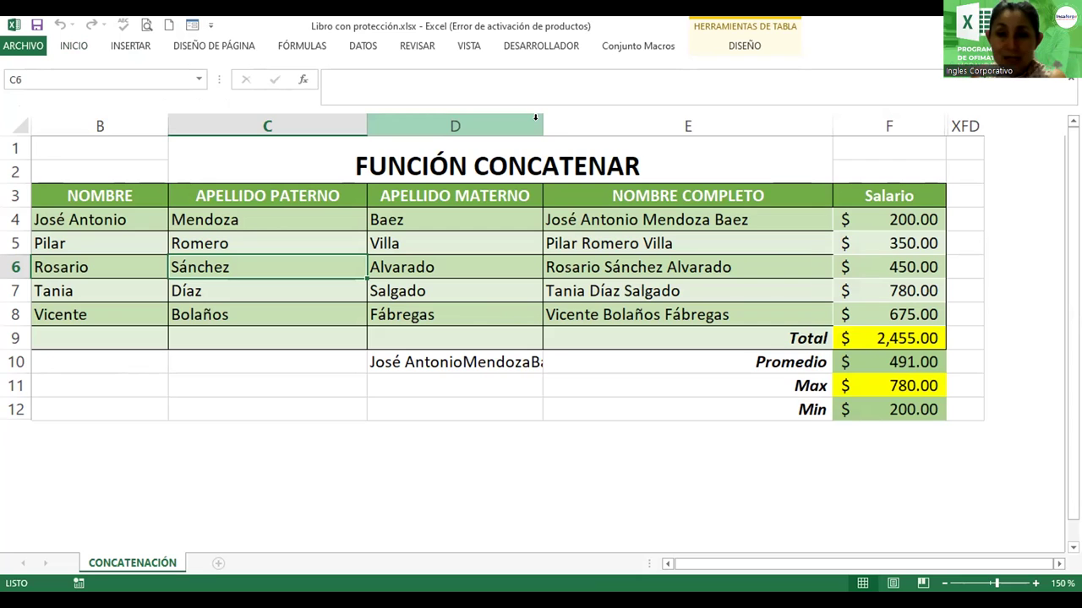
pyautogui.click(535, 118)
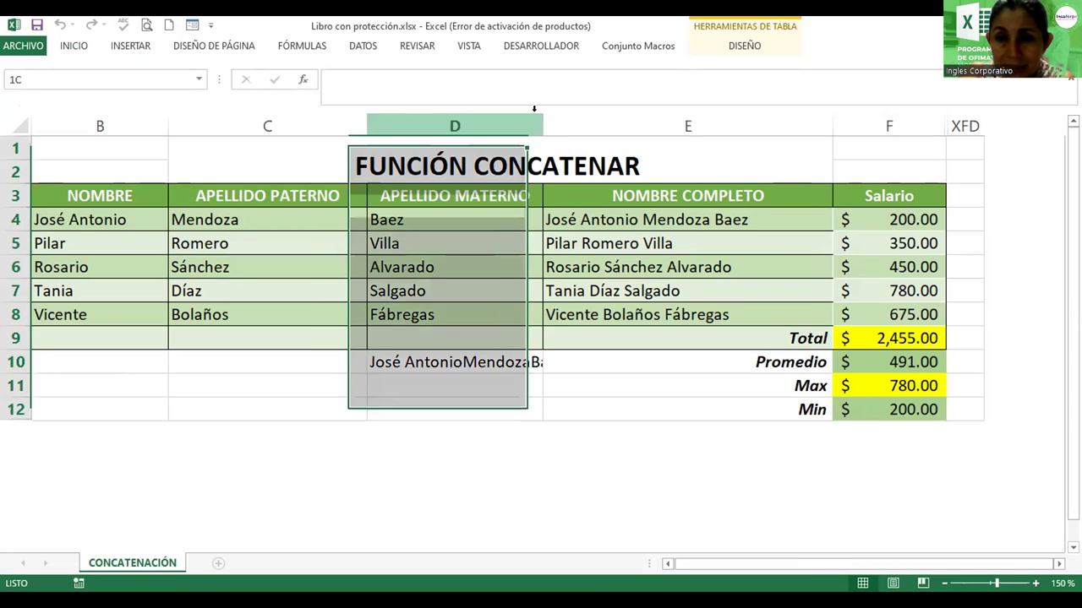
pyautogui.click(15, 223)
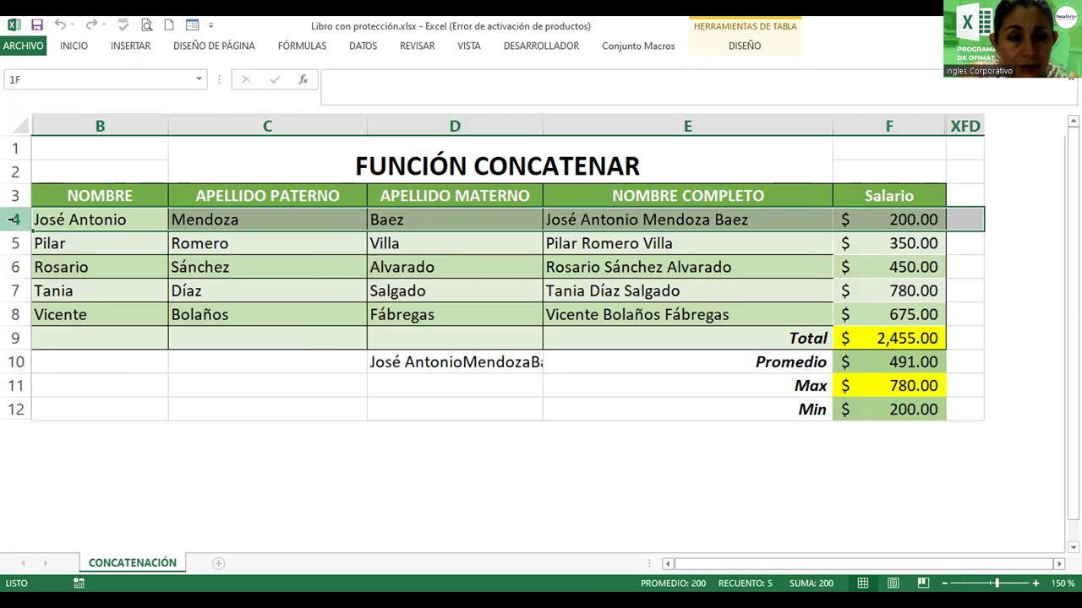
pyautogui.click(15, 243)
pyautogui.click(393, 241)
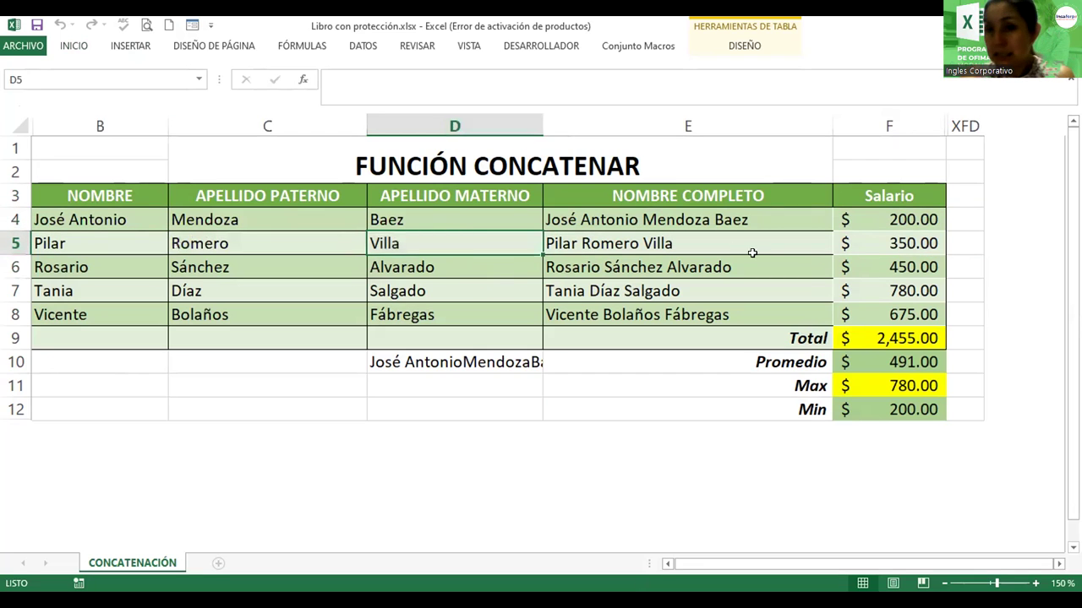
pyautogui.click(854, 339)
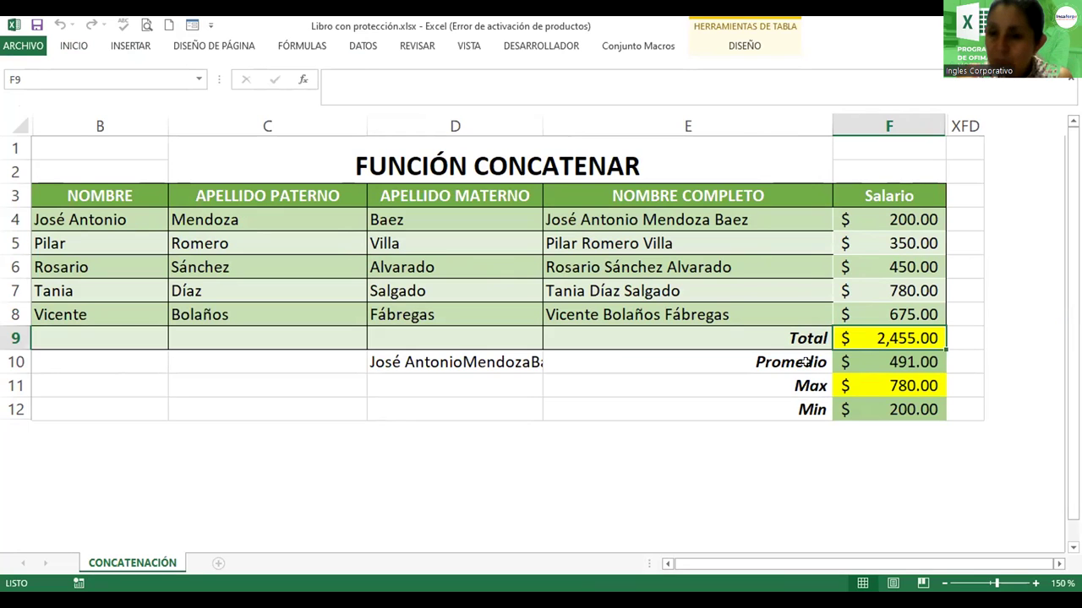
pyautogui.click(859, 408)
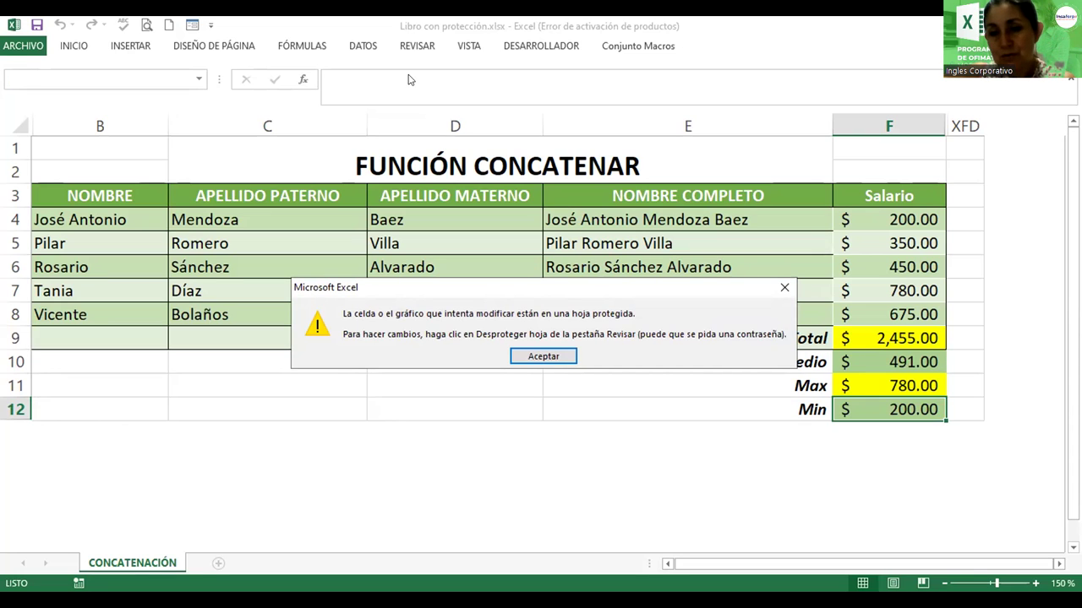
# Try editing D10 in the formula bar and in place, getting the protection warning each time
pyautogui.press('Return')
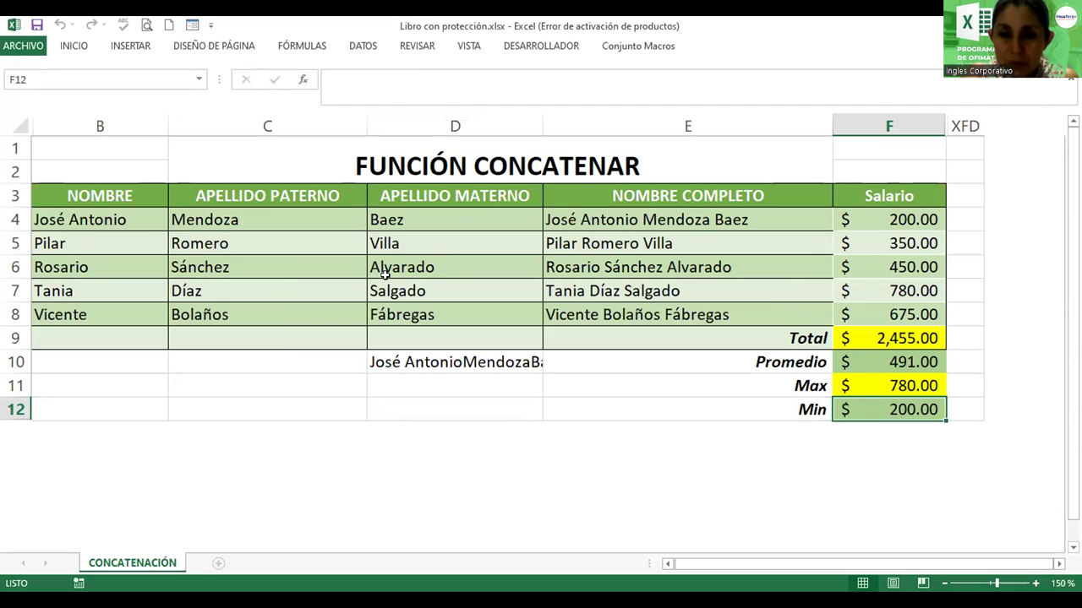
pyautogui.click(388, 361)
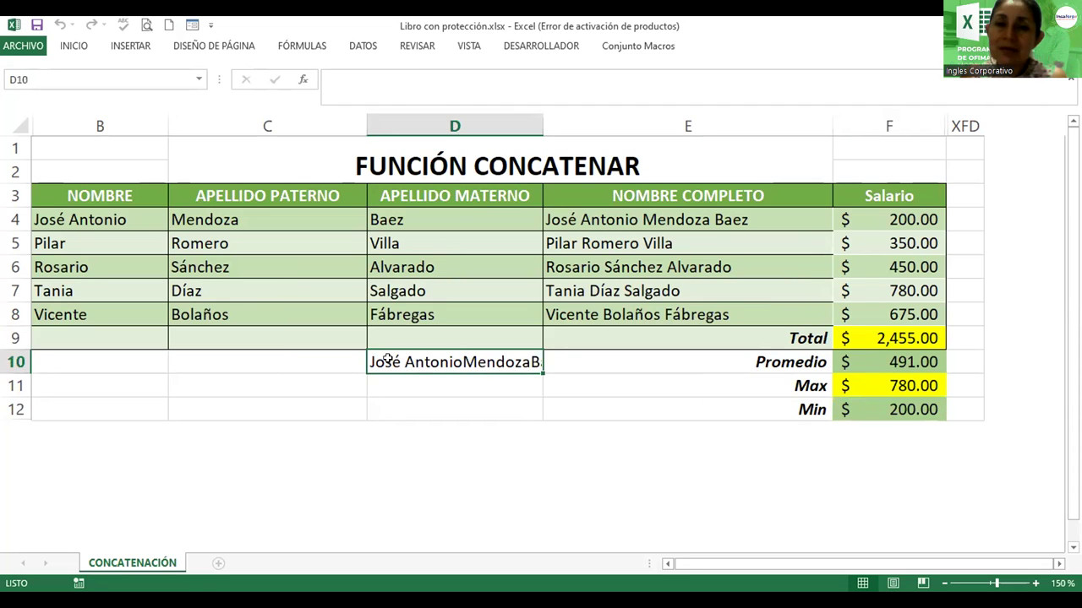
pyautogui.click(392, 98)
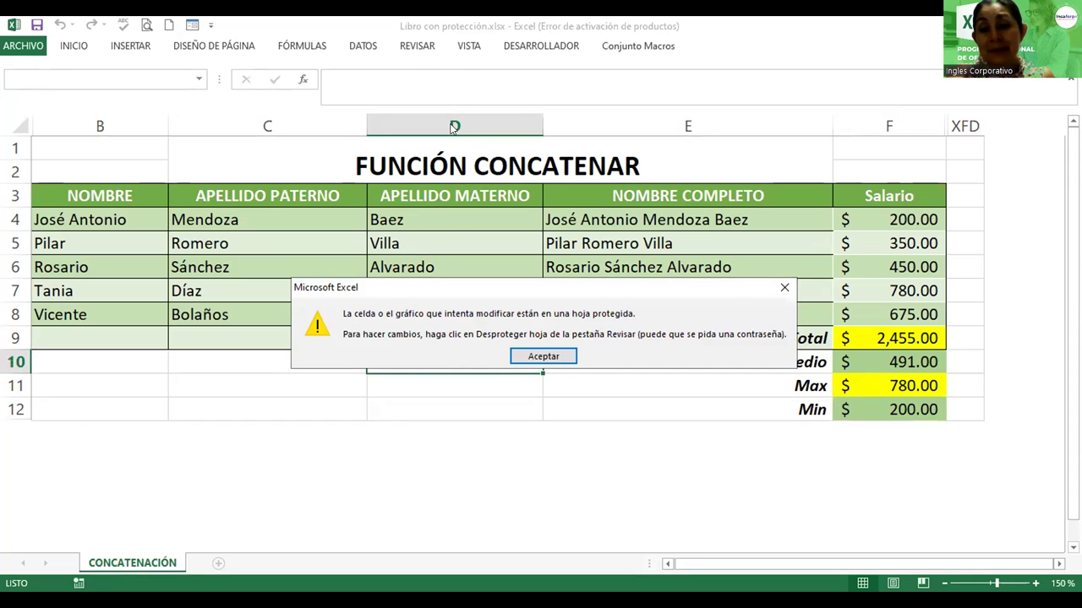
pyautogui.click(511, 355)
pyautogui.doubleClick(443, 361)
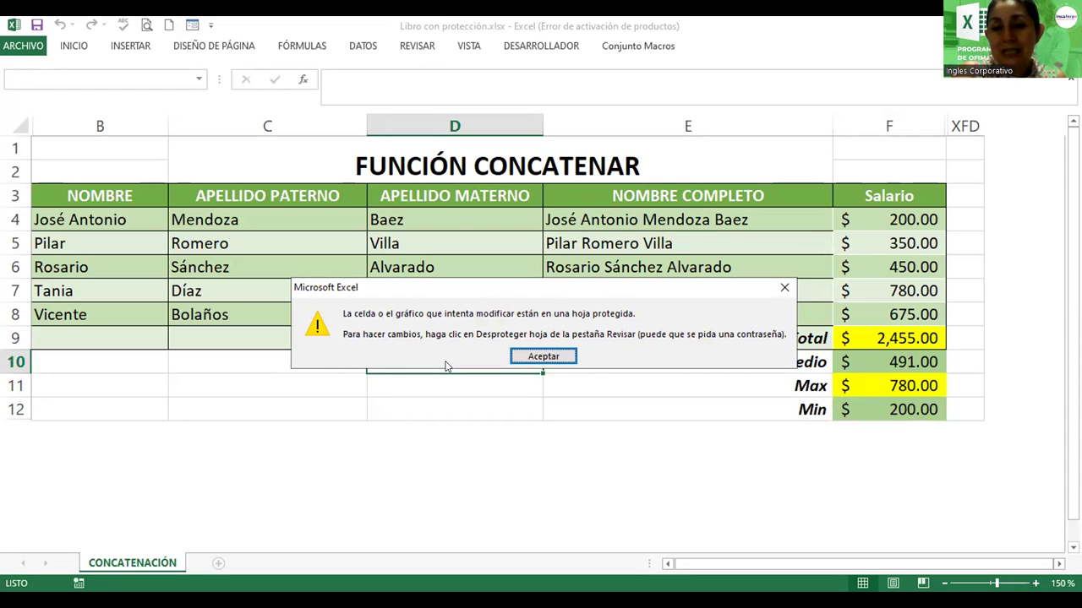
pyautogui.press('Return')
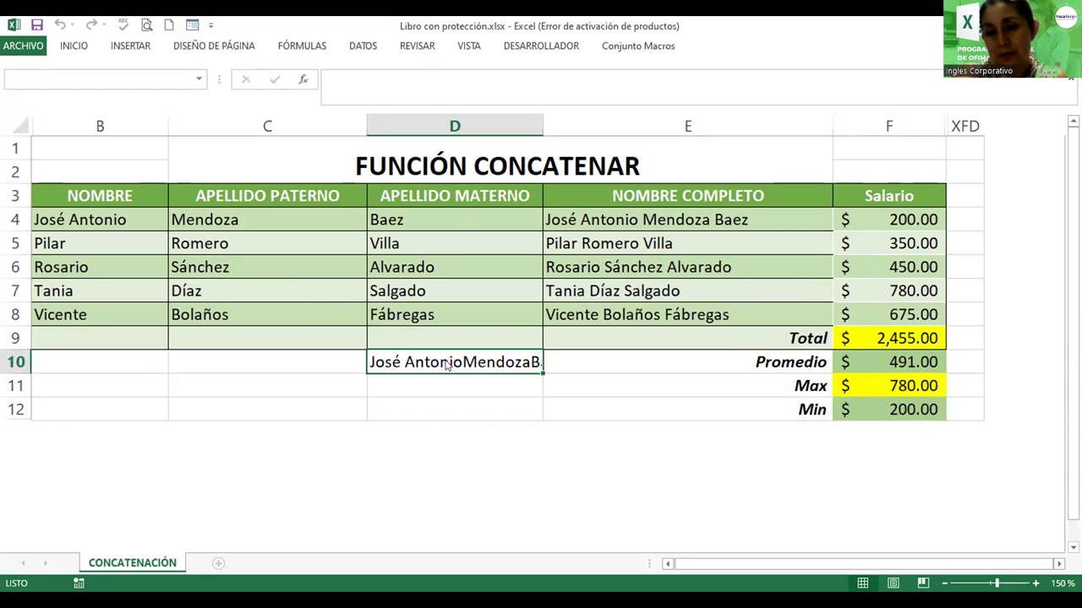
pyautogui.doubleClick(447, 364)
# Select D4:D9 and try twice to delete their contents, which the protection refuses
pyautogui.click(541, 355)
pyautogui.click(404, 220)
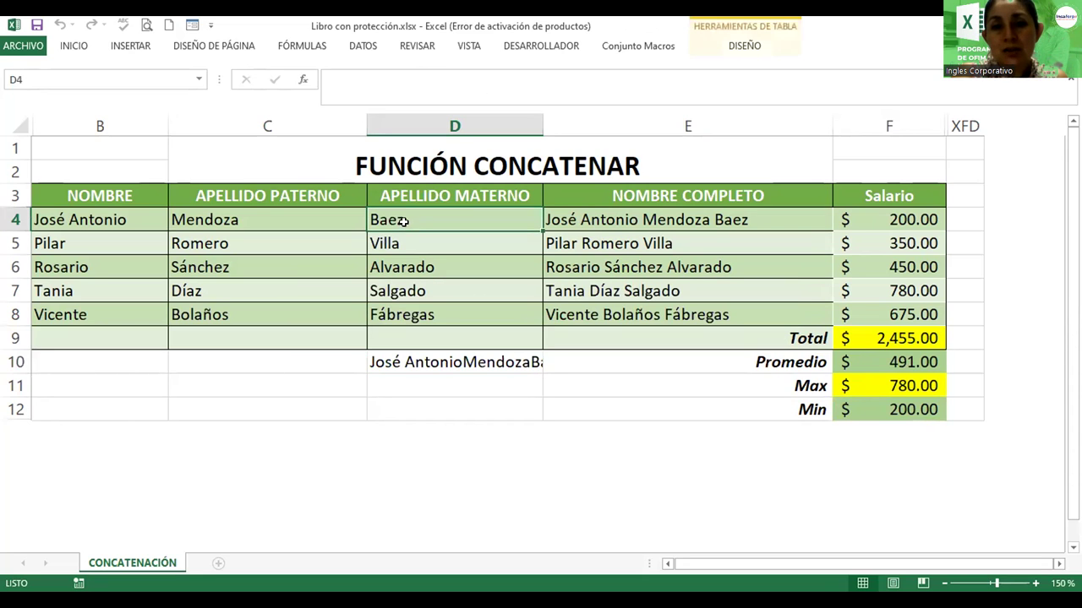
pyautogui.moveTo(404, 220); pyautogui.dragTo(410, 332)
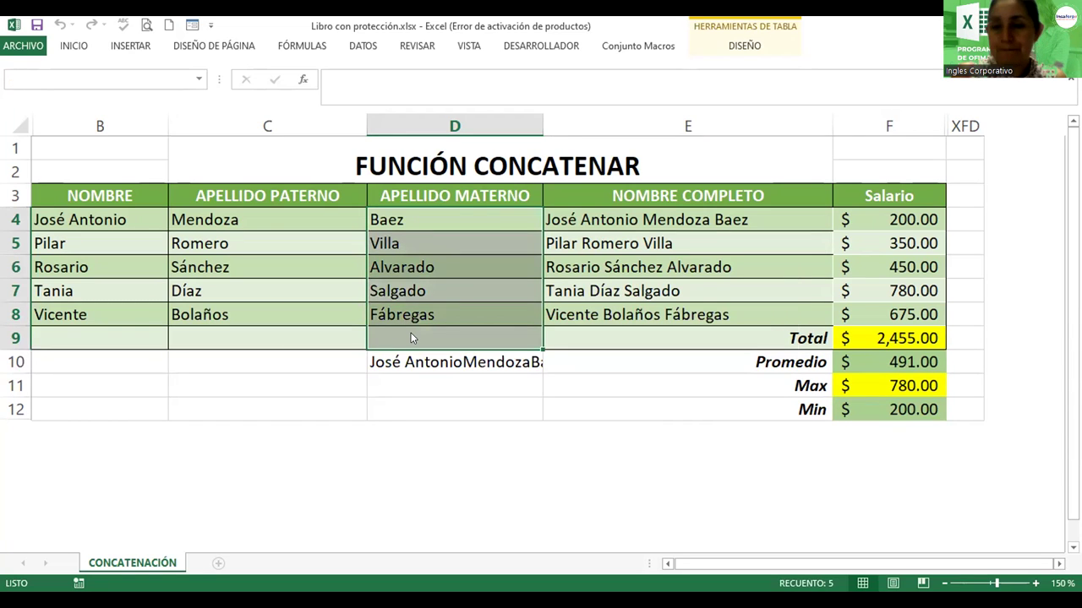
pyautogui.press('Delete')
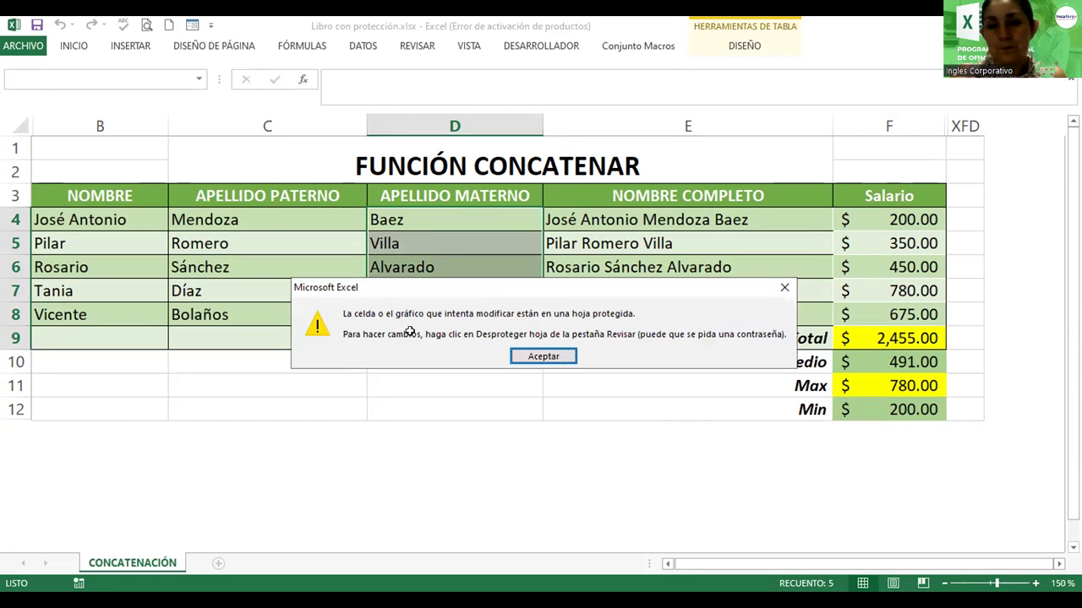
pyautogui.press('Return')
pyautogui.press('Delete')
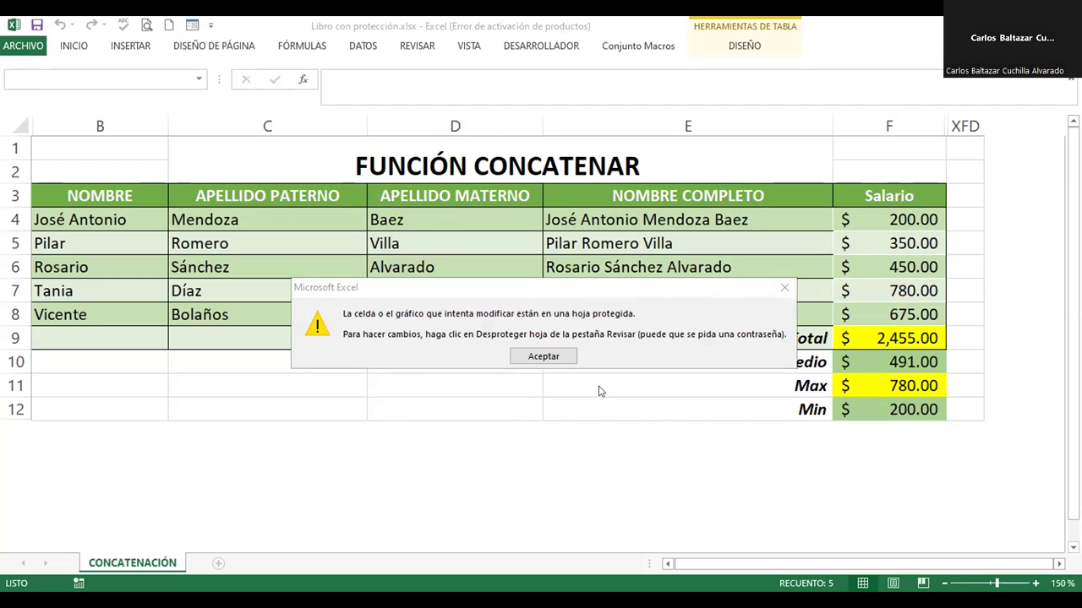
# Unprotect the CONCATENACIÓN sheet from Review by entering its password
pyautogui.press('Return')
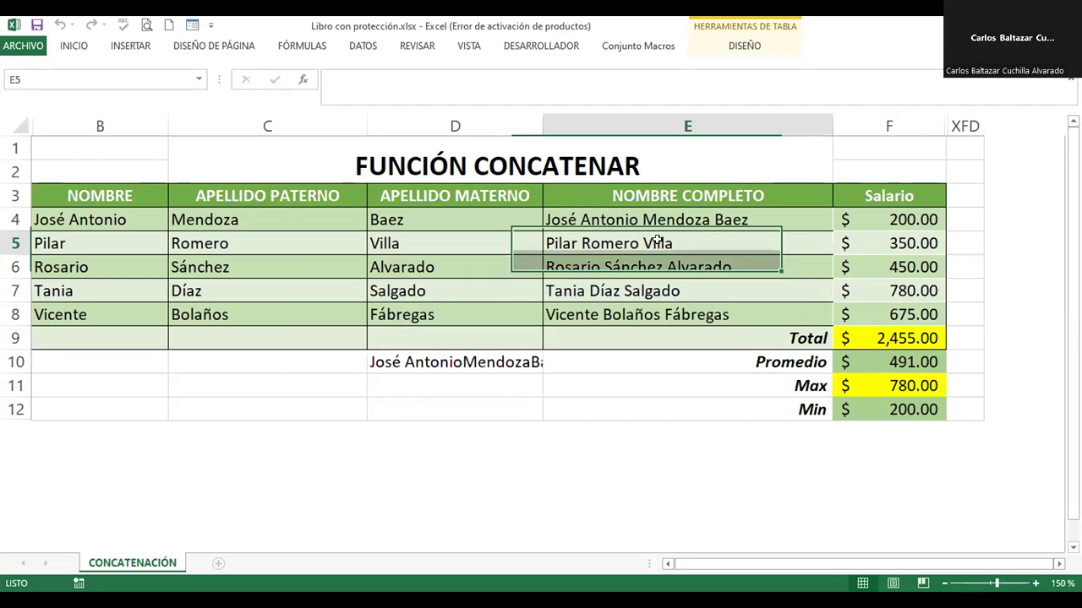
pyautogui.click(413, 48)
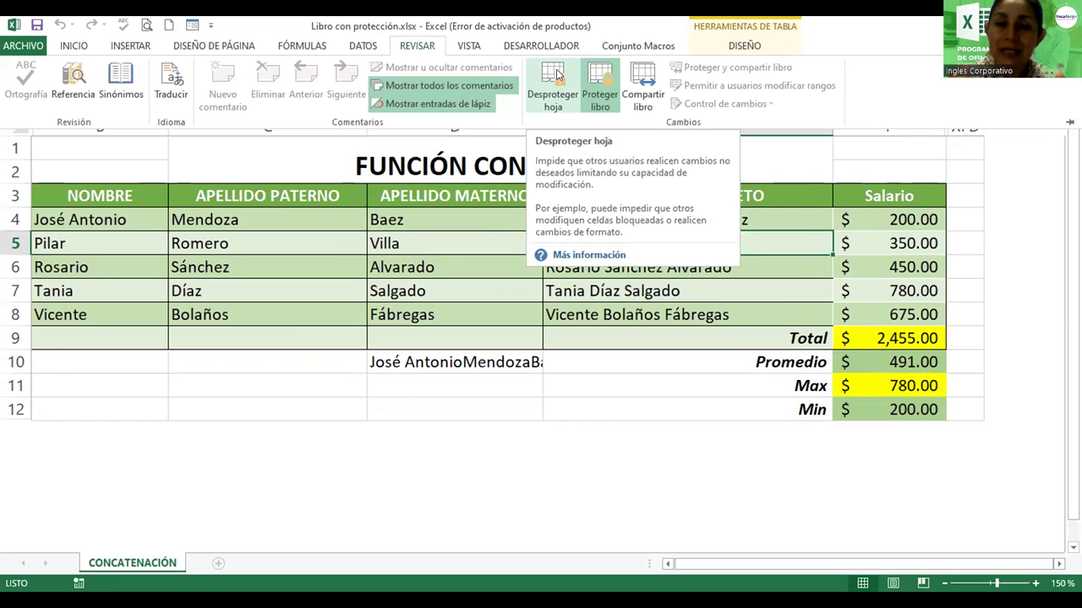
pyautogui.click(557, 76)
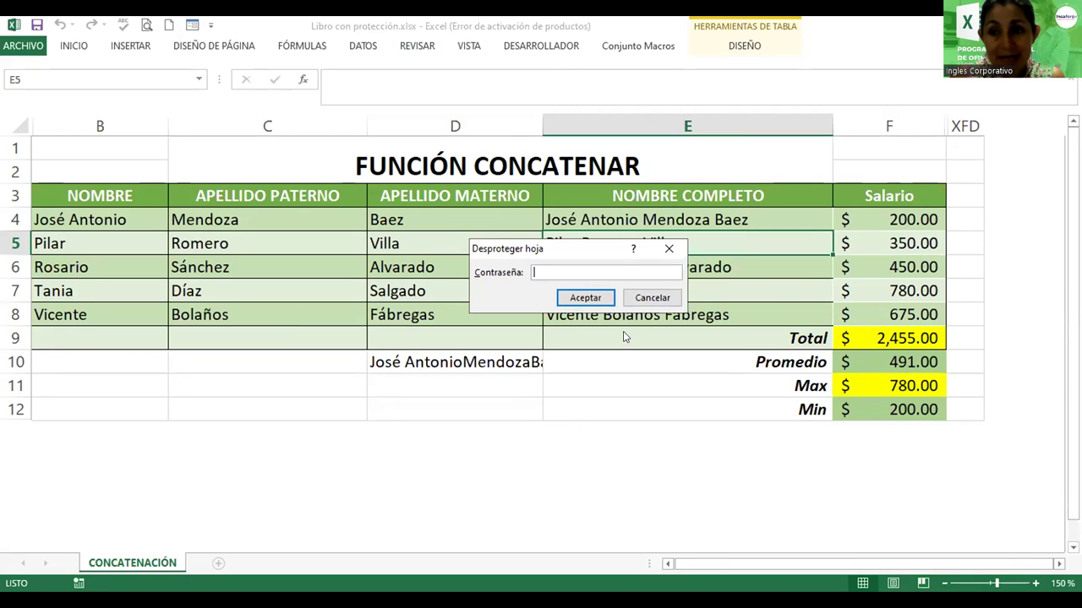
pyautogui.click(577, 299)
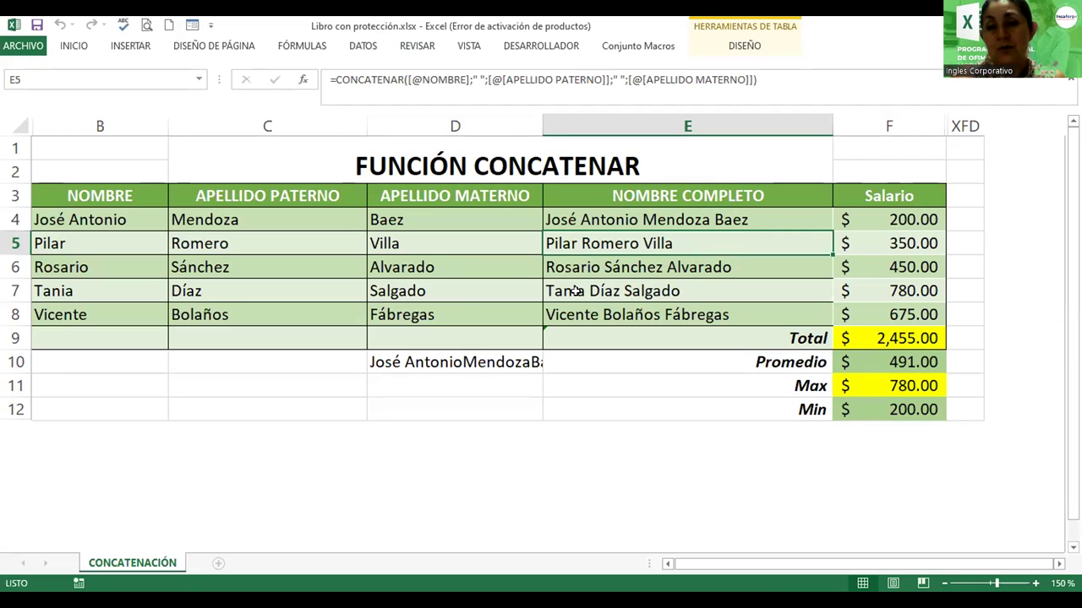
pyautogui.click(418, 44)
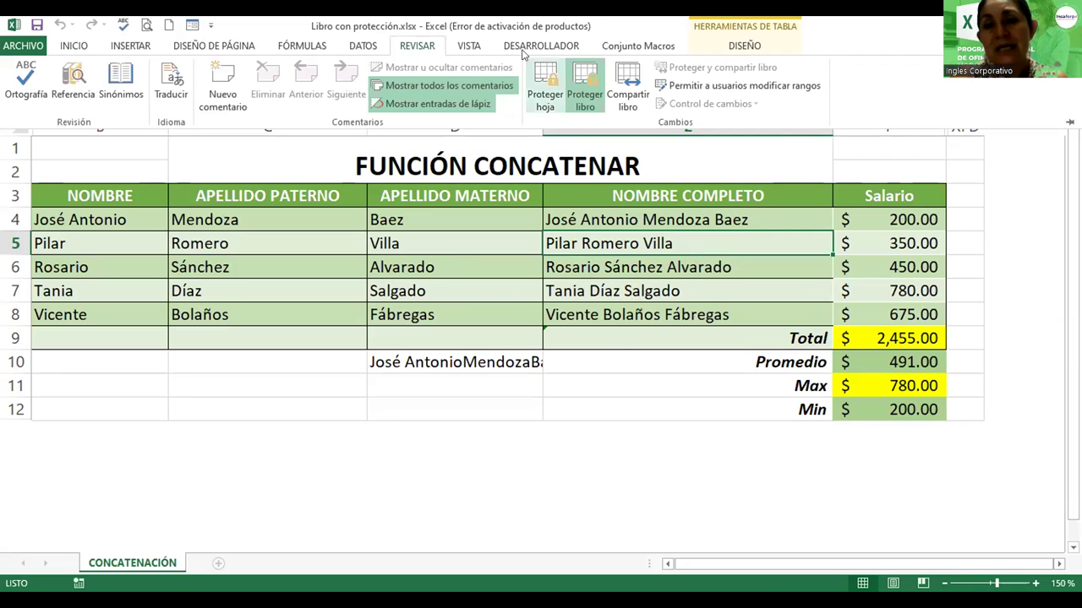
# Re-protect the CONCATENACIÓN sheet with a confirmed password, then select cells D7 and D5
pyautogui.click(535, 77)
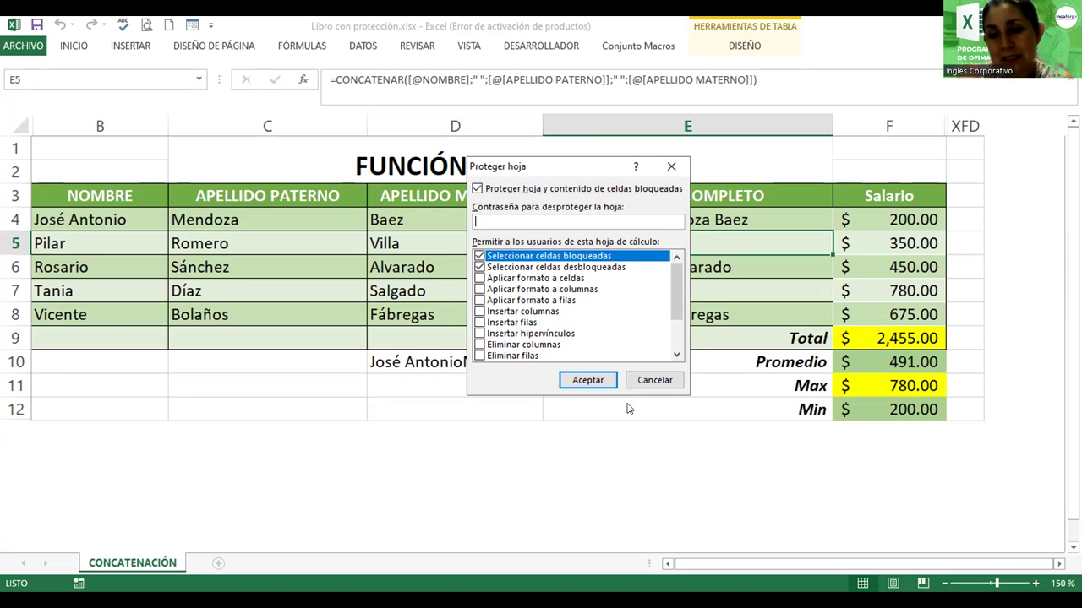
pyautogui.moveTo(673, 296); pyautogui.dragTo(675, 326)
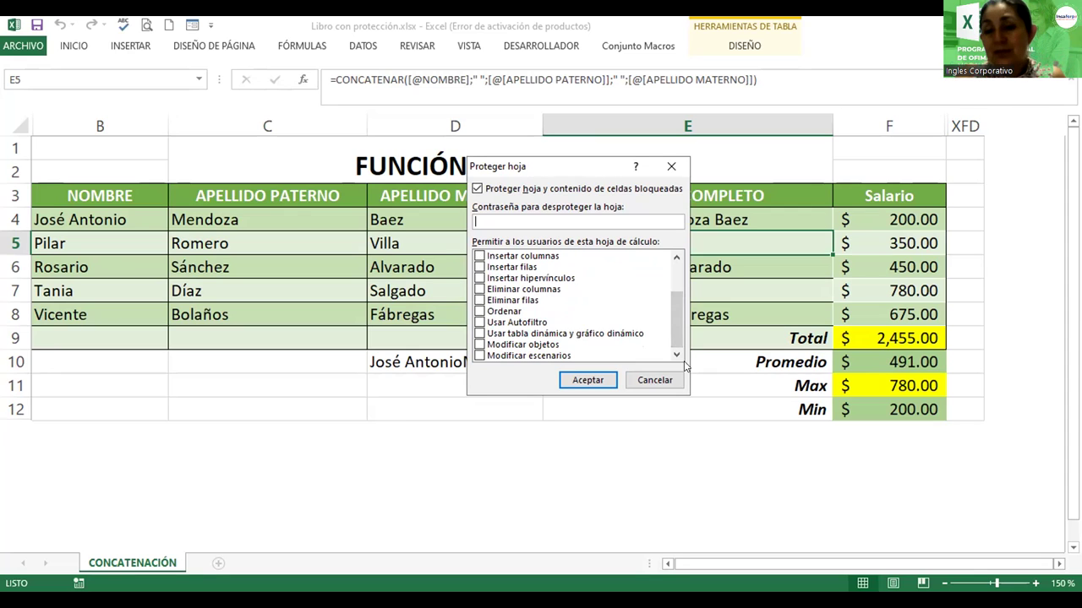
pyautogui.moveTo(673, 315); pyautogui.dragTo(676, 268)
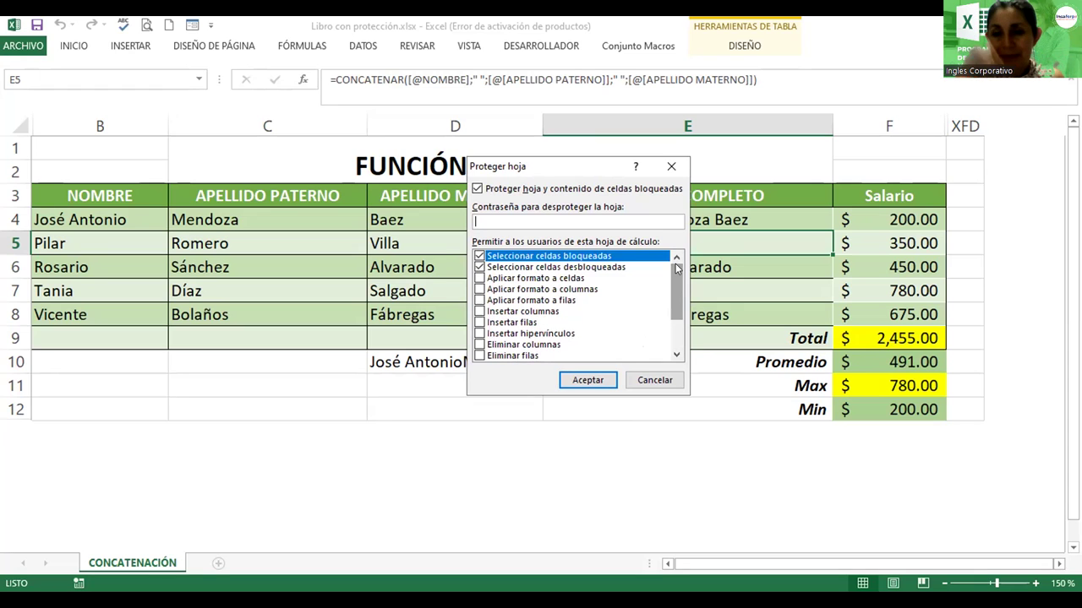
pyautogui.press('Return')
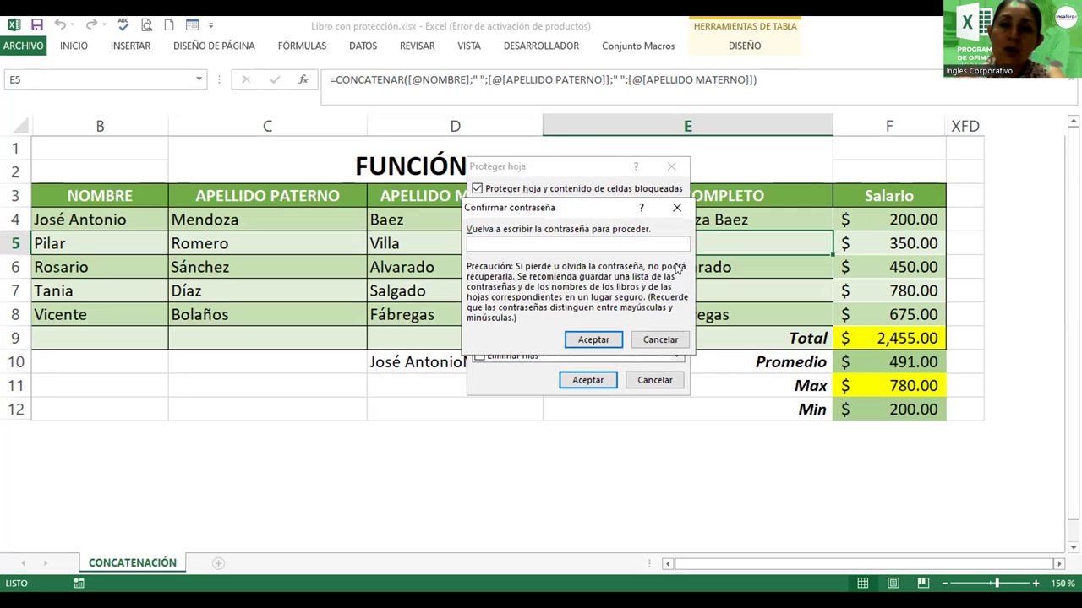
pyautogui.press('Return')
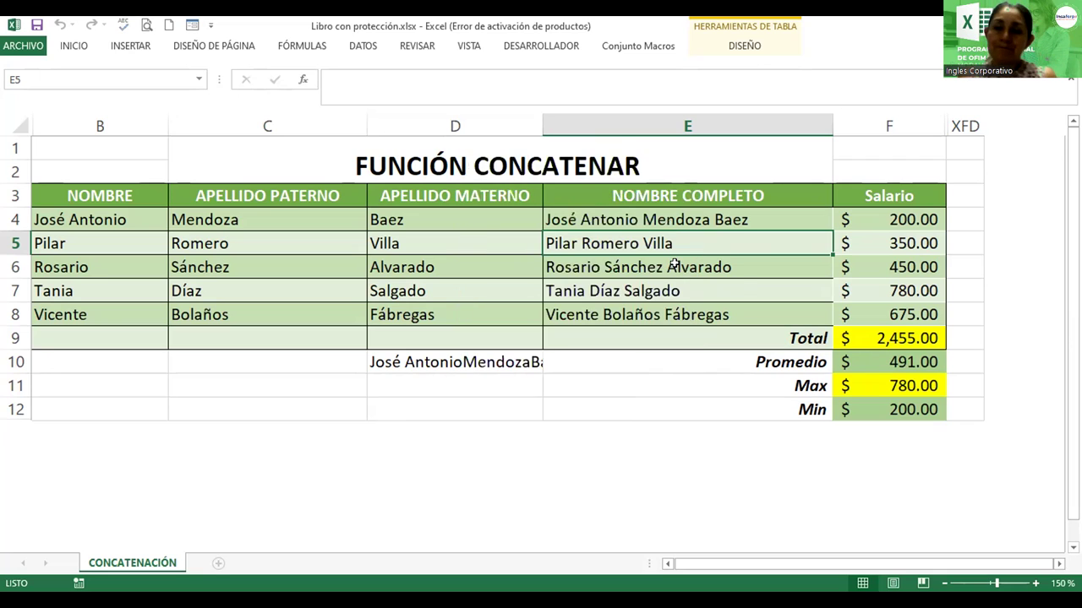
pyautogui.click(504, 282)
pyautogui.click(421, 250)
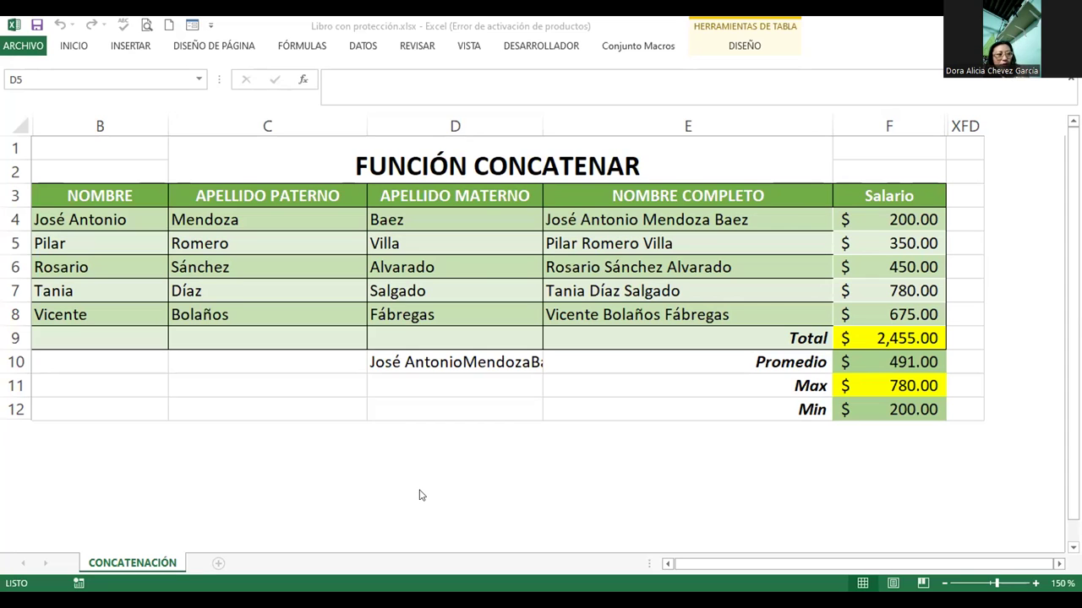
pyautogui.click(147, 565)
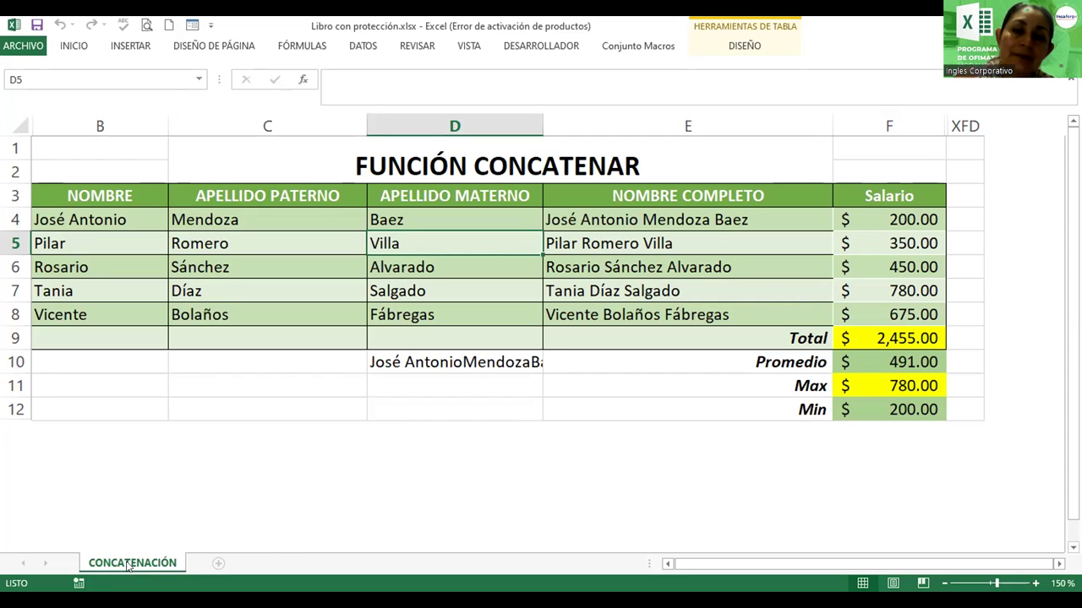
pyautogui.rightClick(129, 565)
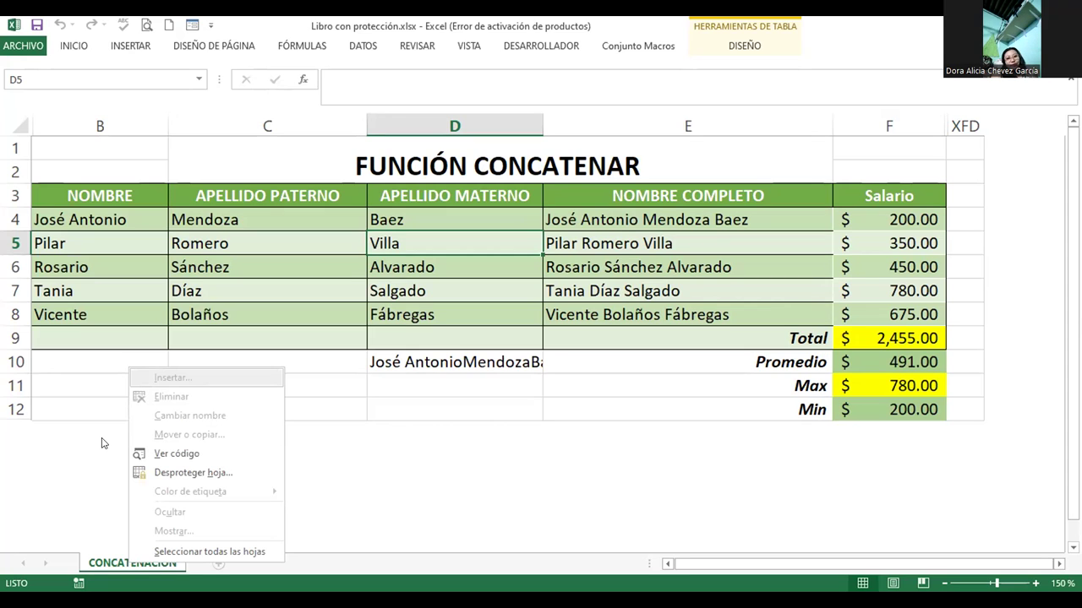
pyautogui.rightClick(111, 565)
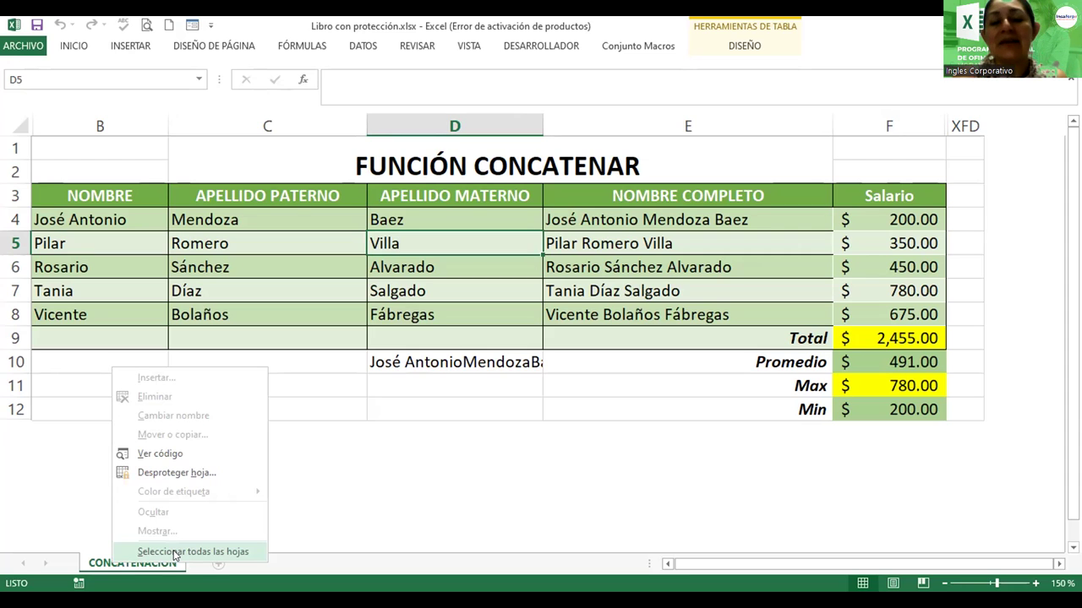
pyautogui.press('Escape')
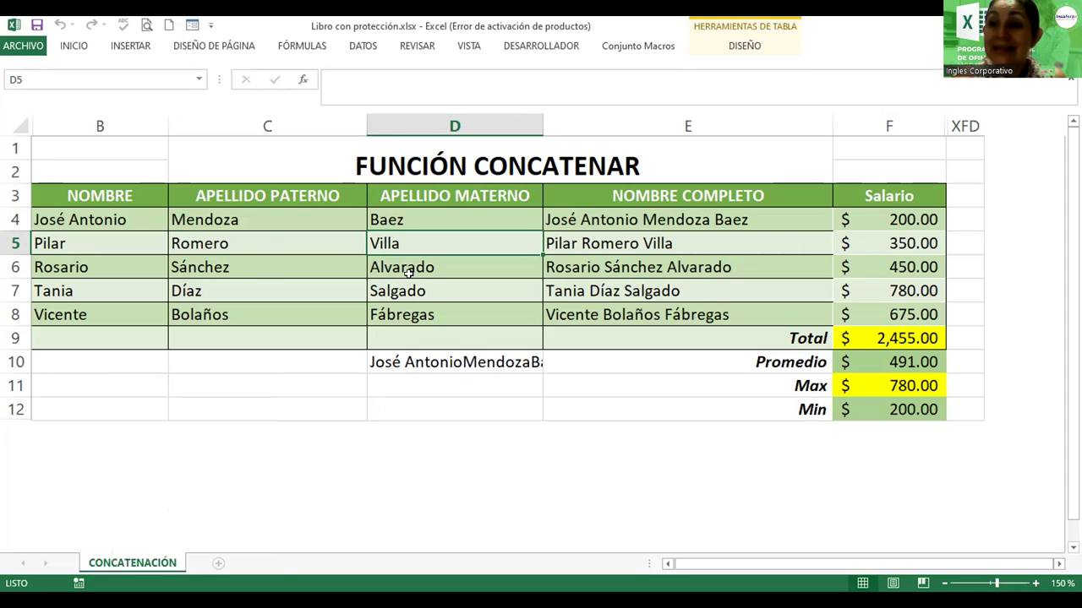
# Switch from the Vista ribbon to the Revisar ribbon to reach the protection commands
pyautogui.click(470, 48)
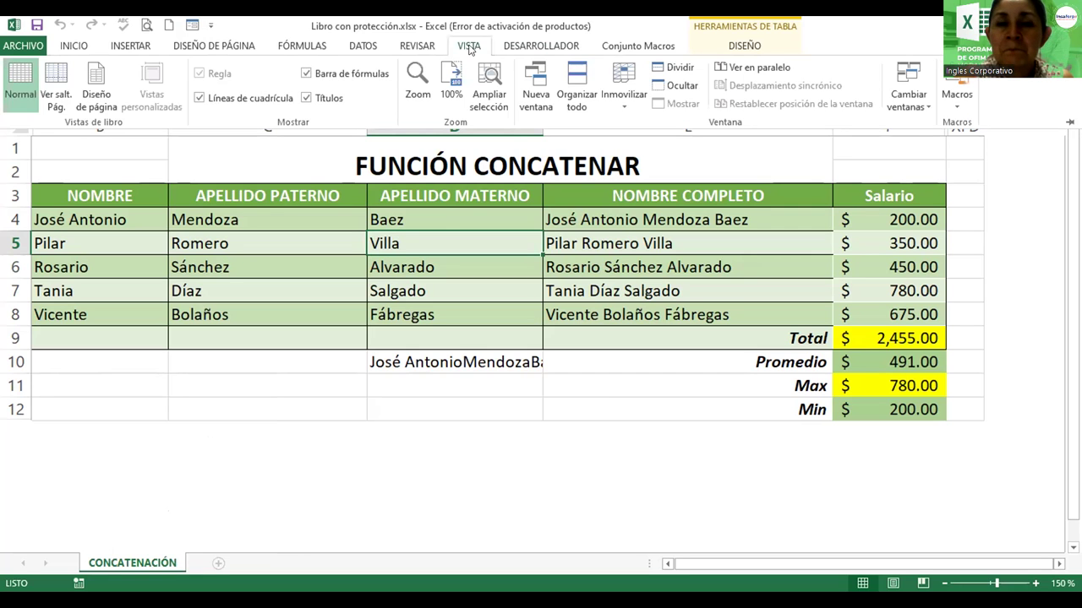
pyautogui.click(420, 48)
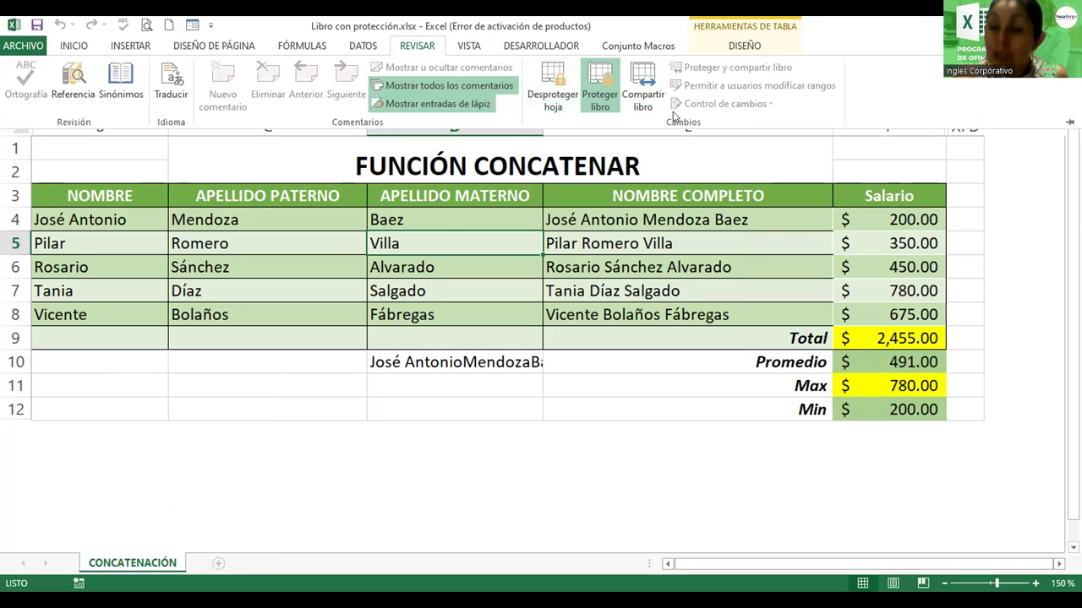
# Unprotect the workbook structure, retrying with the correct password after the first is rejected
pyautogui.click(600, 84)
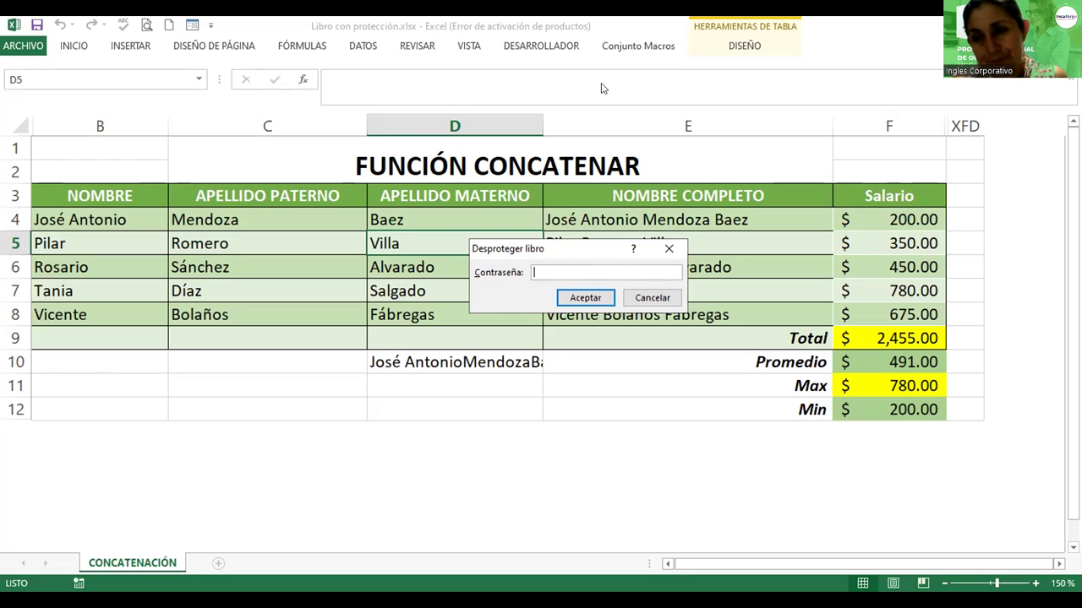
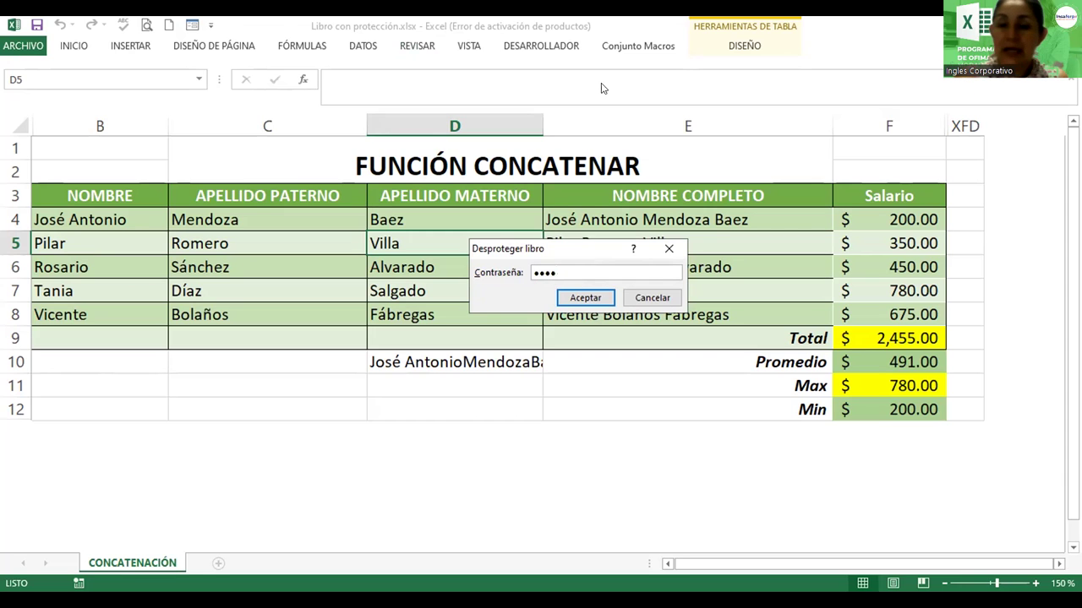
pyautogui.click(597, 295)
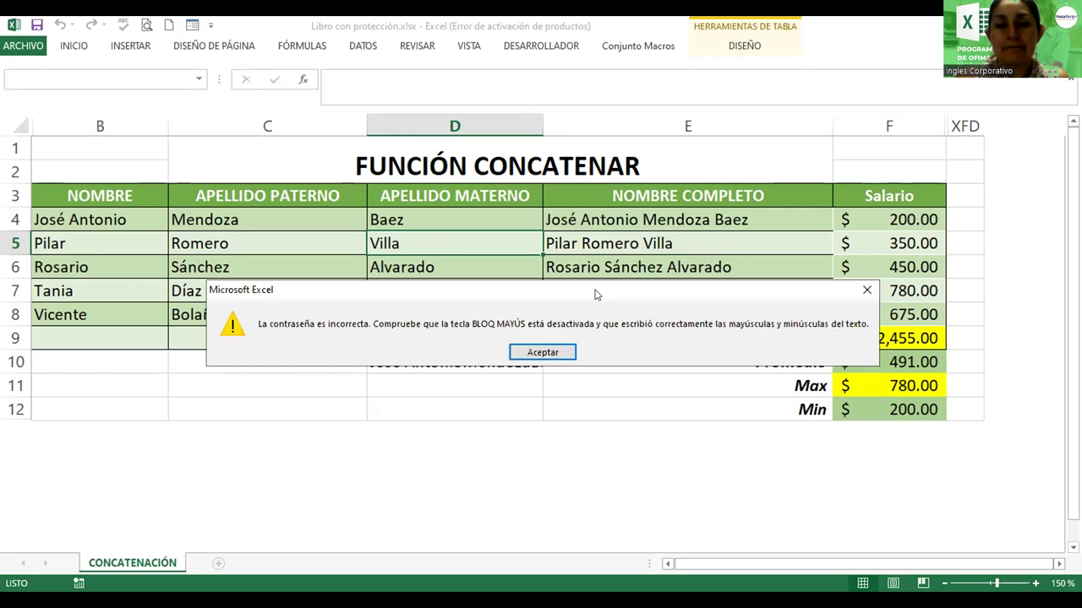
pyautogui.click(540, 352)
pyautogui.click(404, 47)
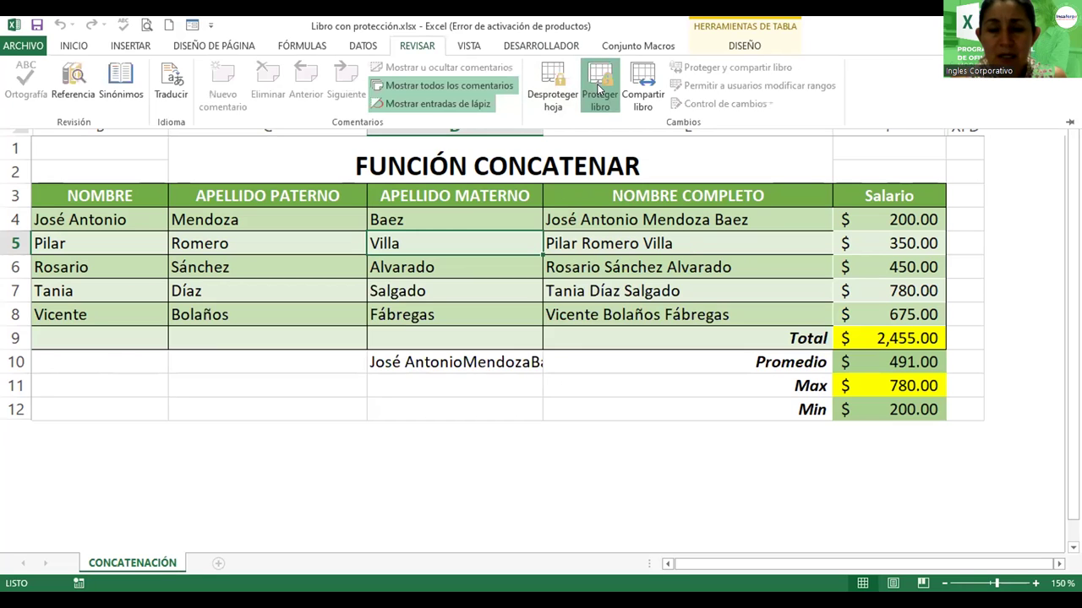
pyautogui.click(597, 87)
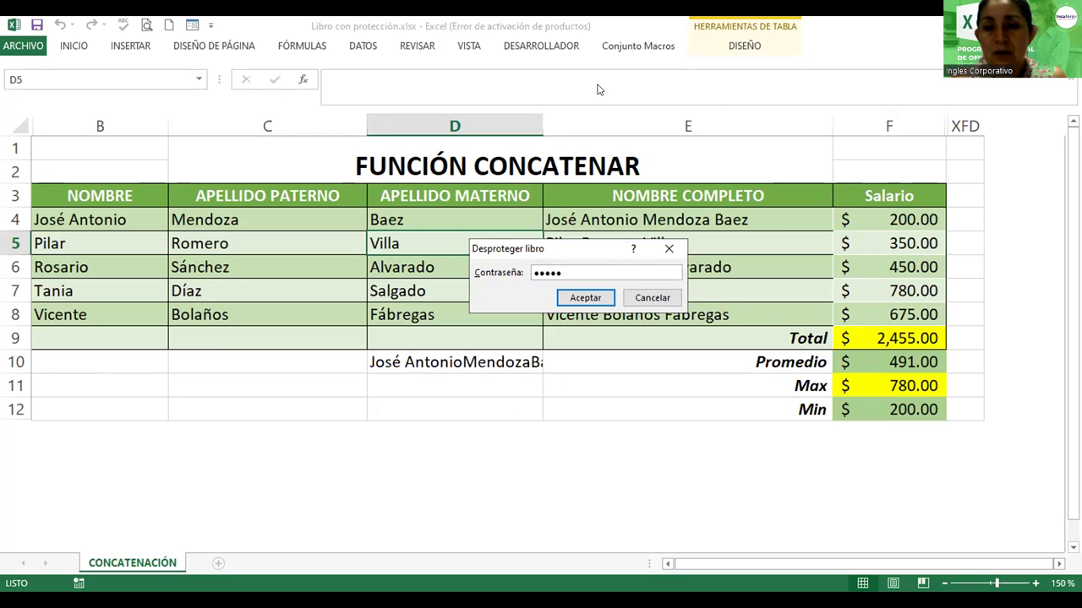
pyautogui.click(589, 299)
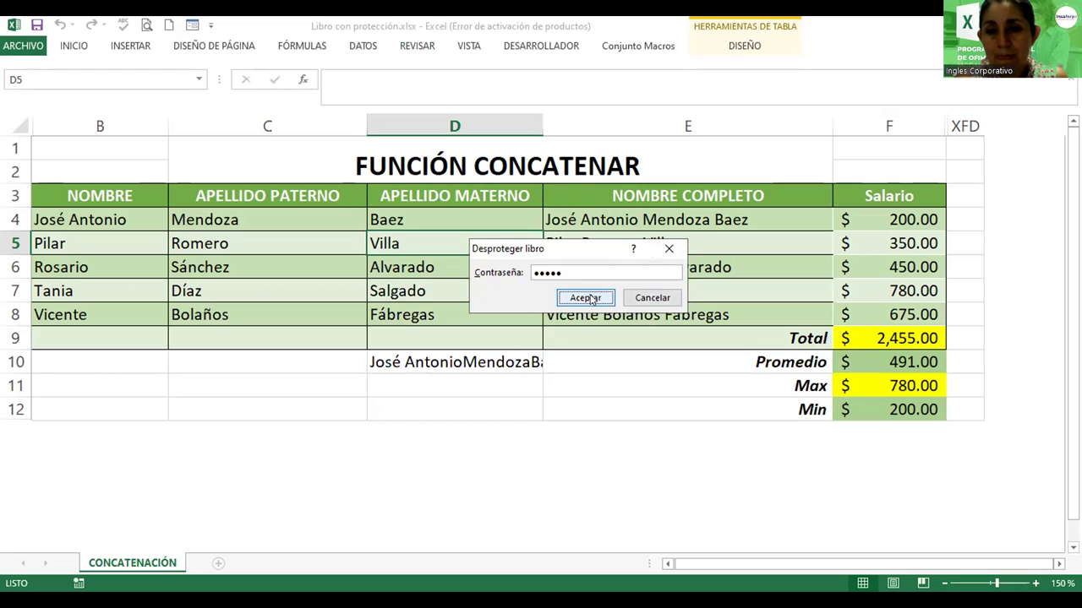
pyautogui.click(589, 287)
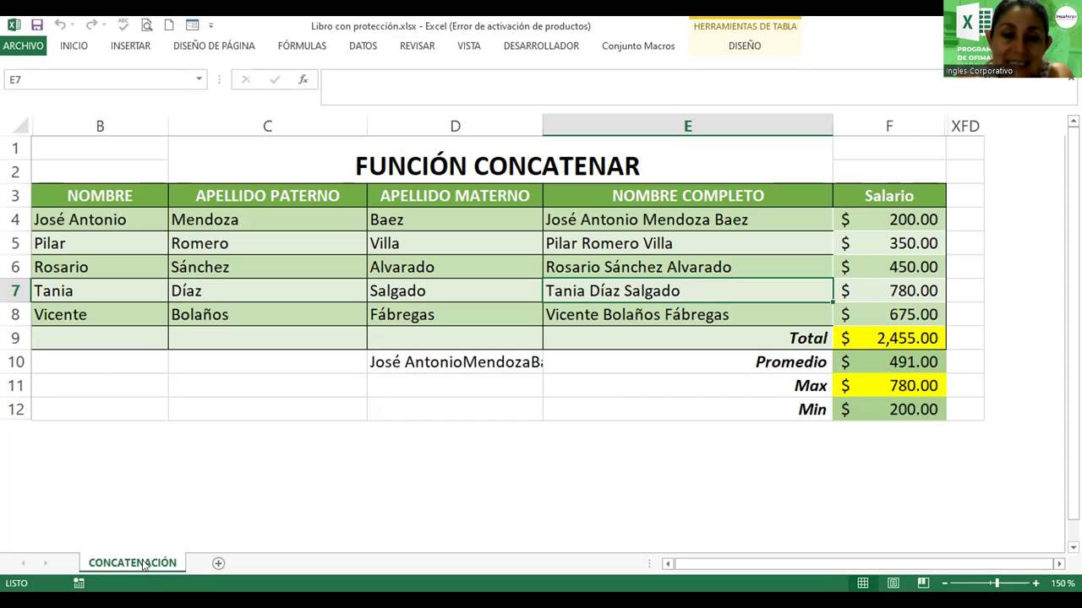
# Colour the CONCATENACIÓN sheet tab red
pyautogui.rightClick(144, 564)
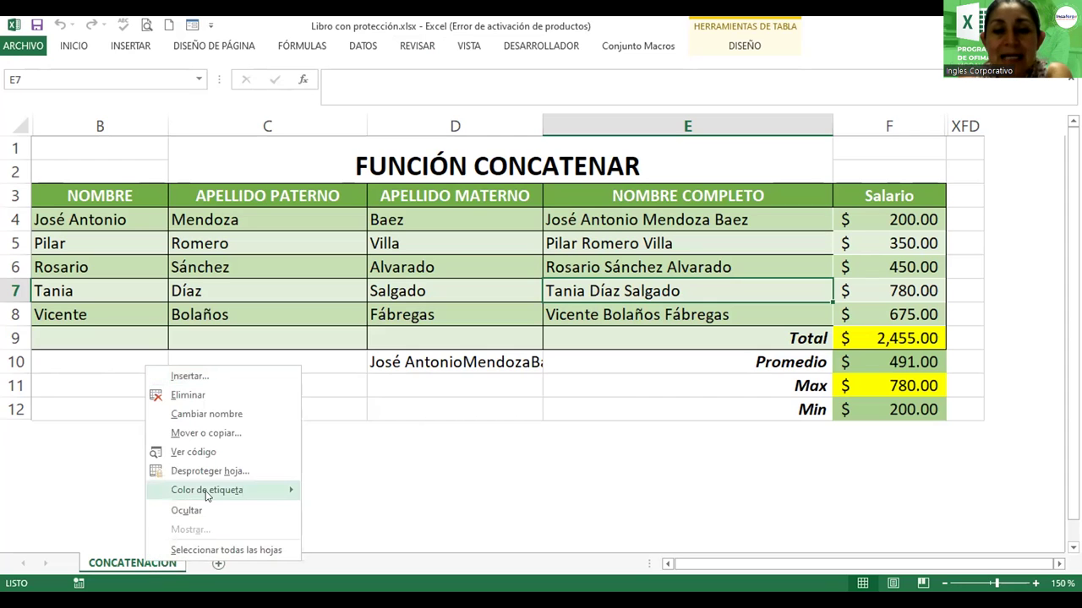
pyautogui.moveTo(207, 495)
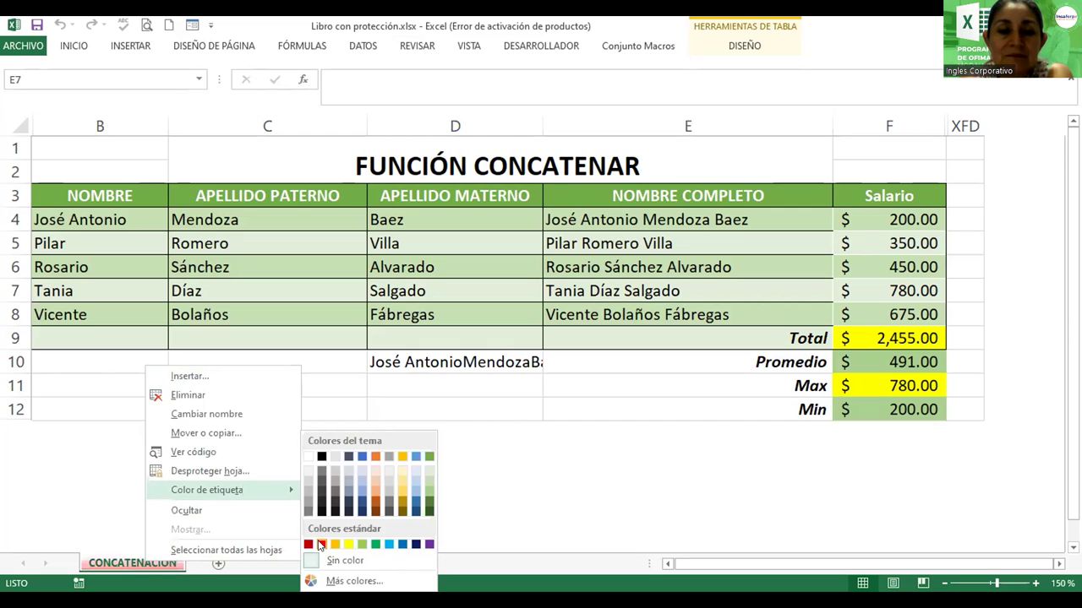
pyautogui.click(321, 548)
# Rename the sheet to CONCATENACIÓN_Contraseña by appending _Contraseña
pyautogui.rightClick(157, 555)
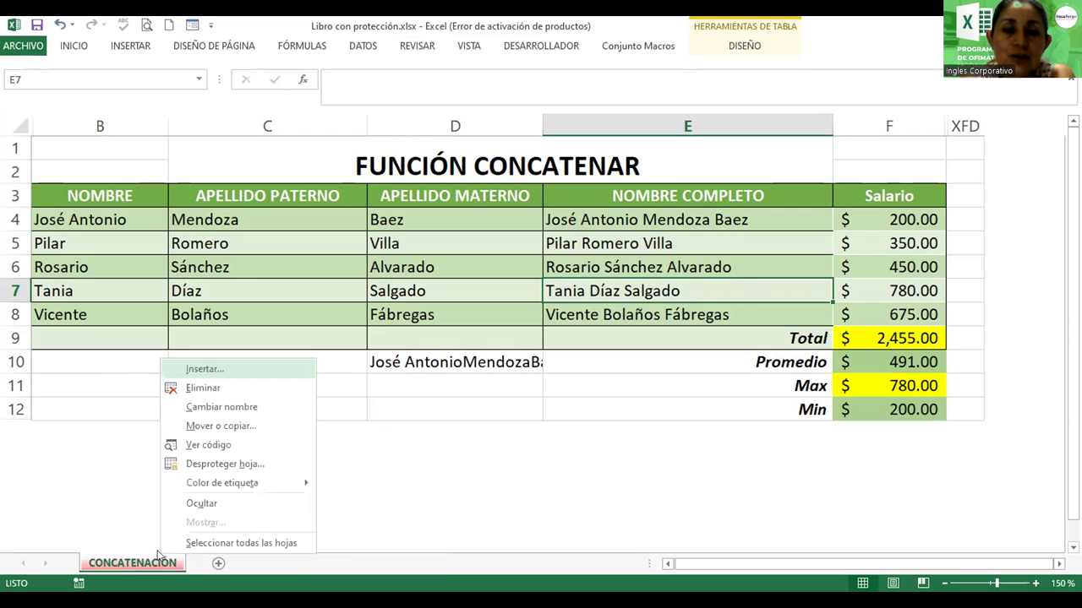
pyautogui.click(198, 398)
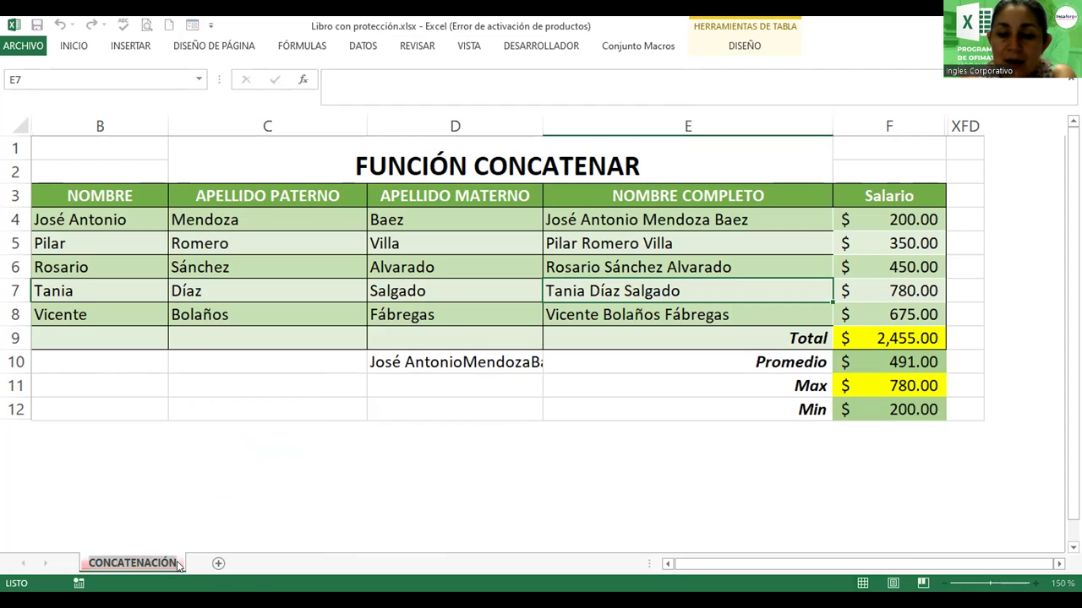
pyautogui.click(177, 565)
pyautogui.write('_')
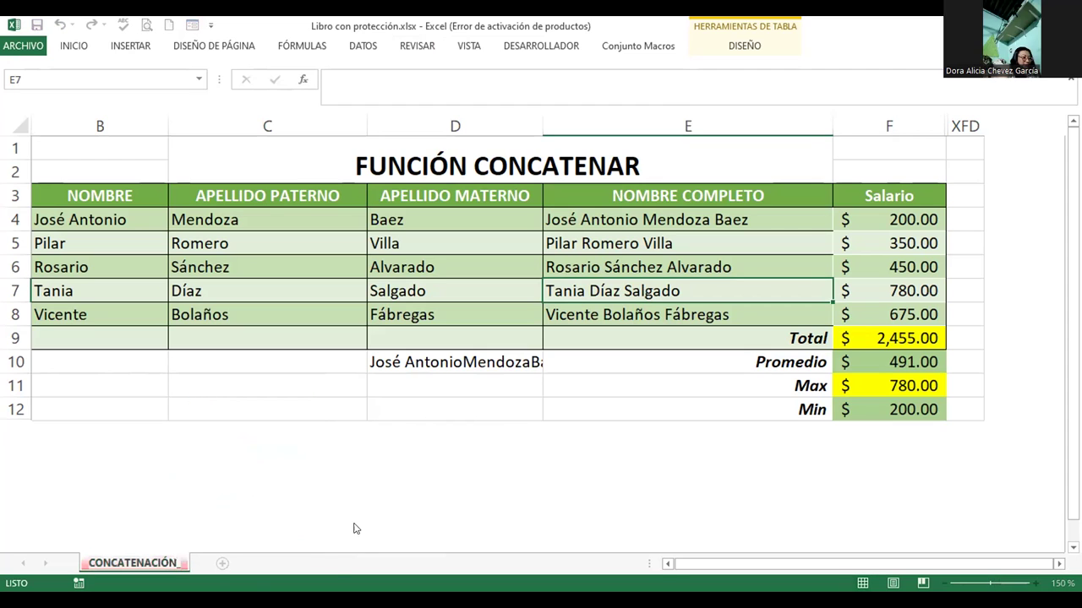
pyautogui.write('Contraseña')
pyautogui.press('Return')
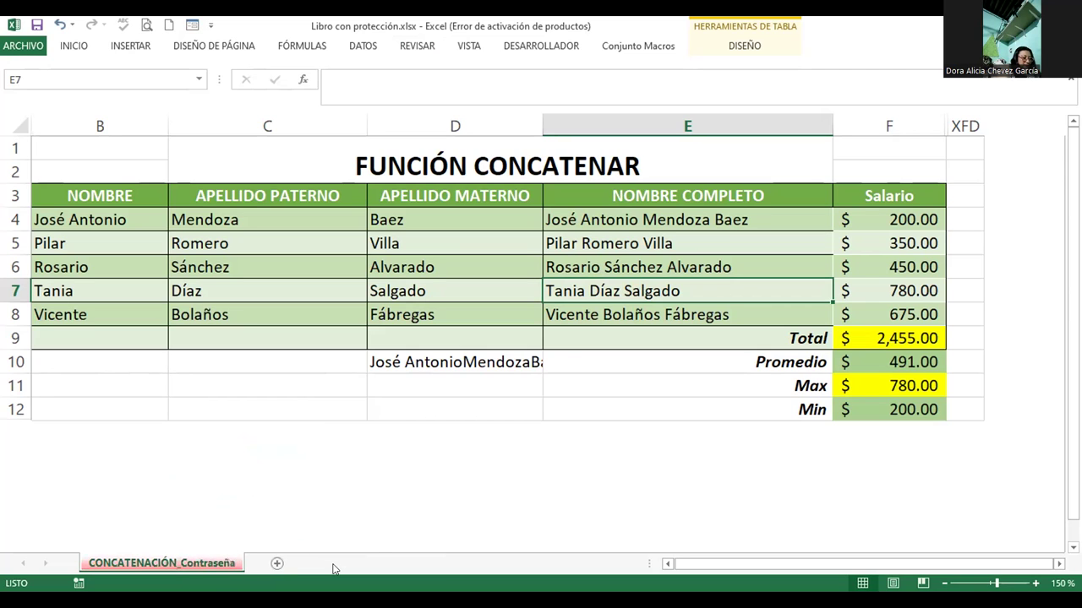
# Add a new sheet and name it Valores
pyautogui.click(276, 564)
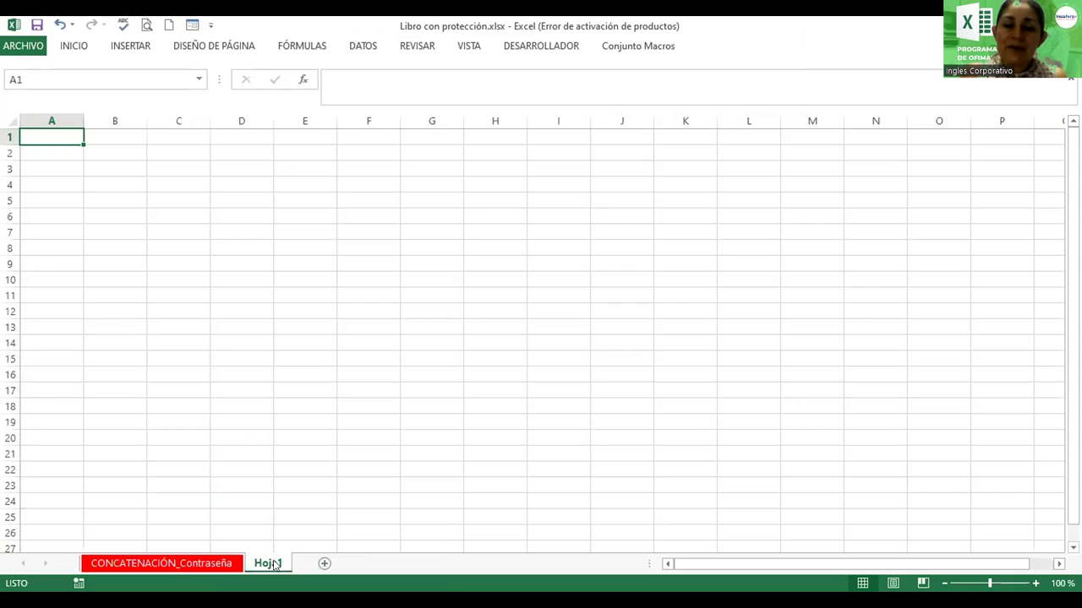
pyautogui.doubleClick(274, 563)
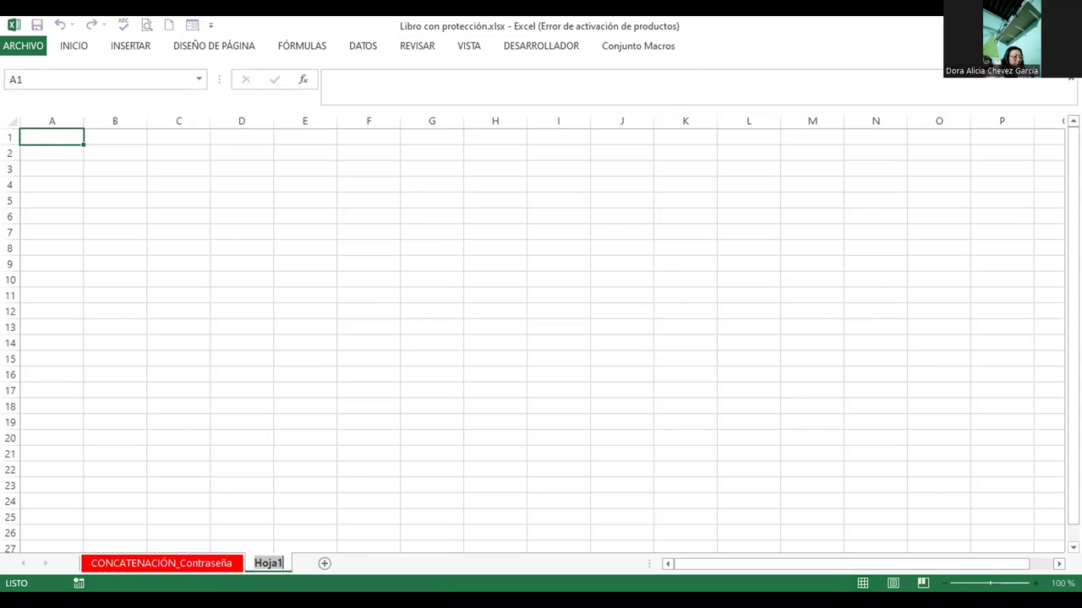
pyautogui.press('Return')
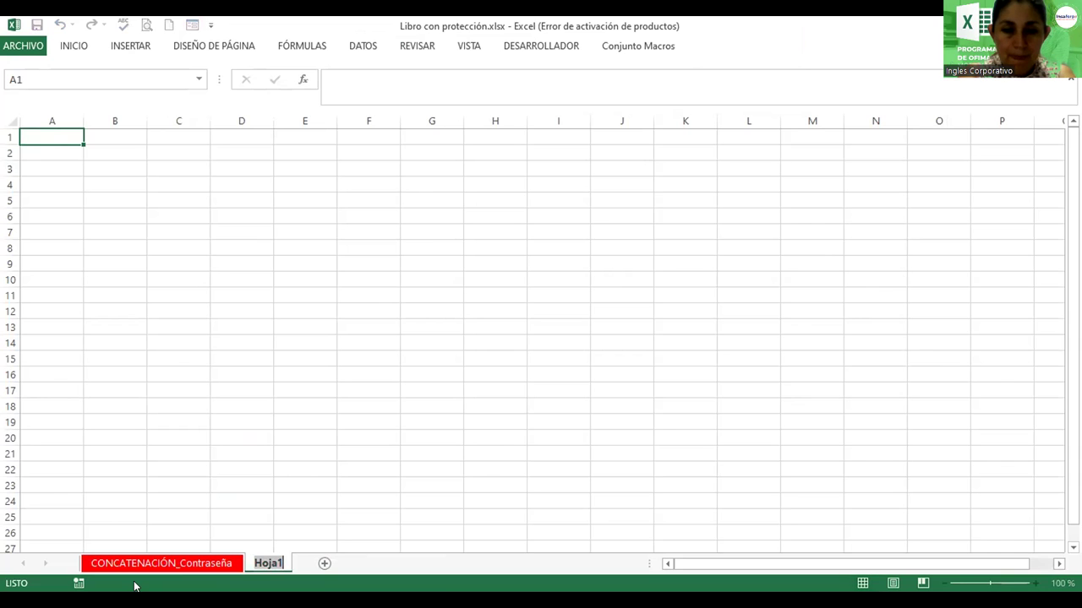
pyautogui.rightClick(275, 558)
pyautogui.write('Valores')
pyautogui.press('Return')
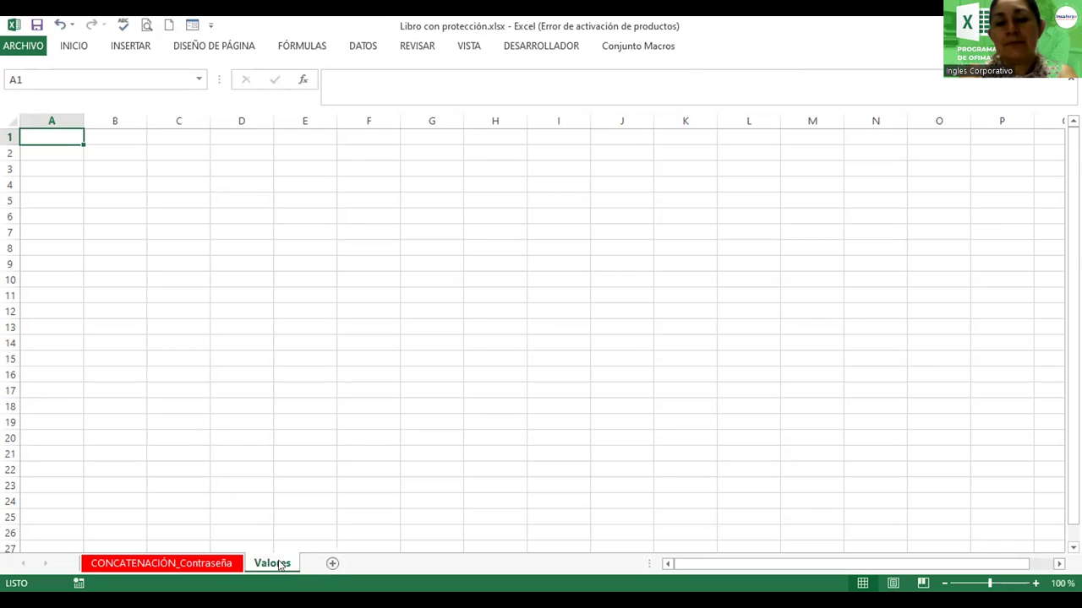
# Add another new sheet named Estructura
pyautogui.click(333, 564)
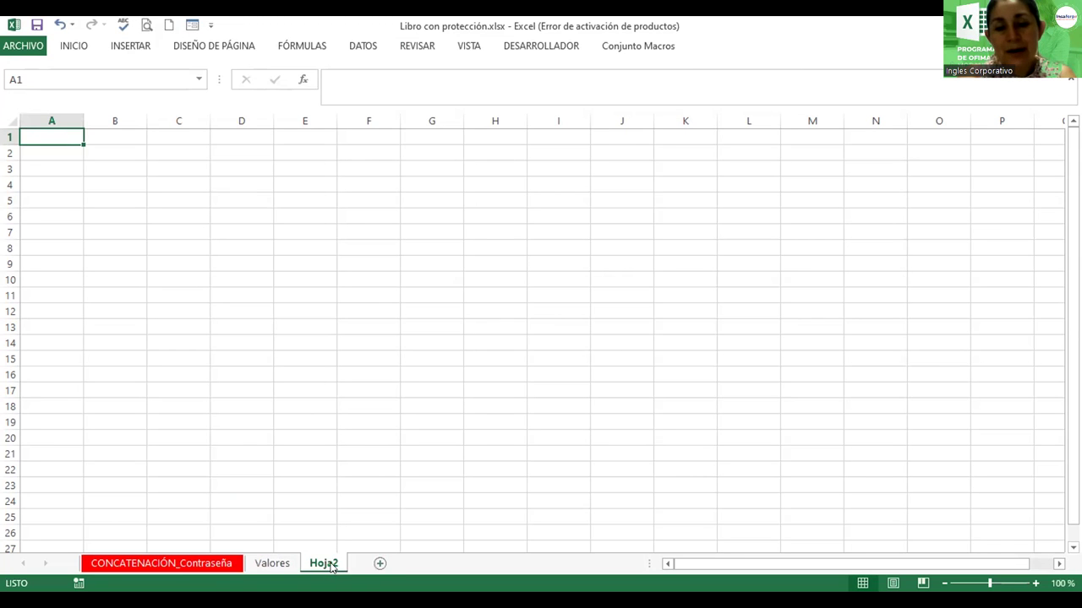
pyautogui.doubleClick(332, 565)
pyautogui.write('Estructura')
pyautogui.press('Return')
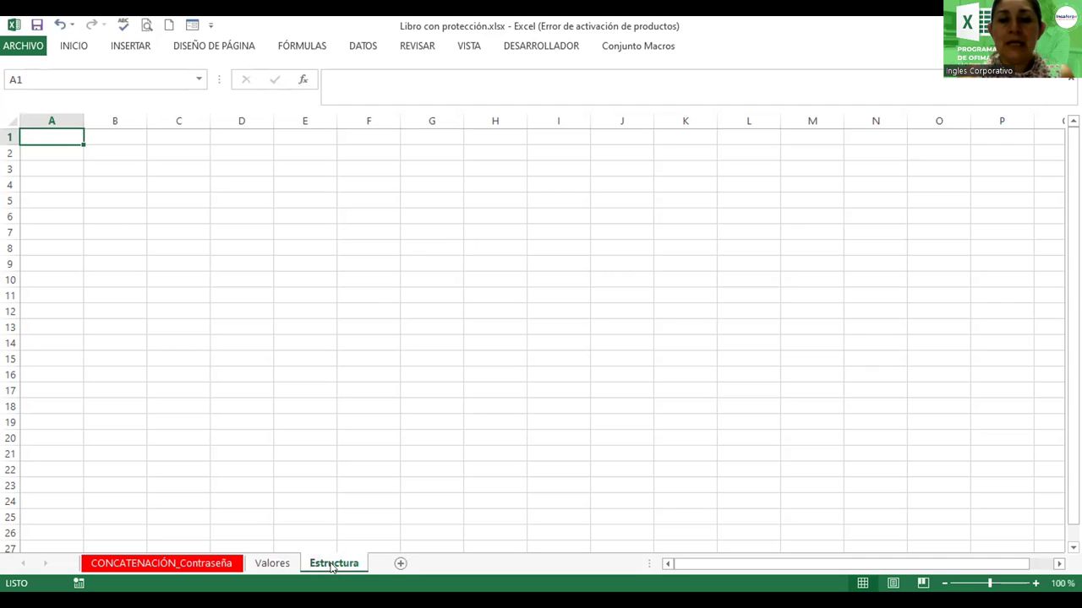
# Colour the Estructura tab black and the Valores tab dark green
pyautogui.rightClick(332, 566)
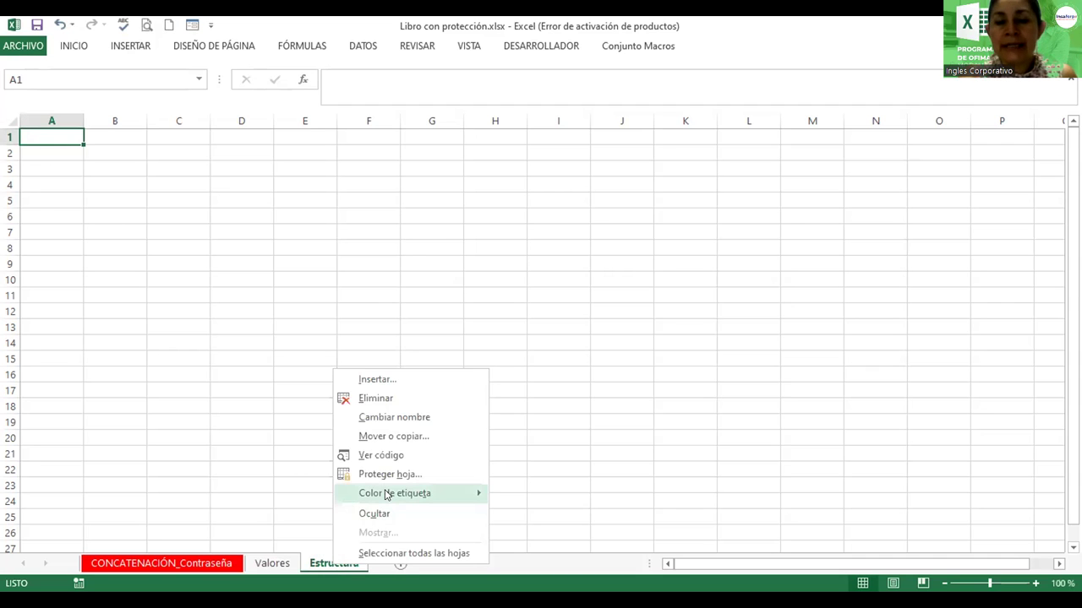
pyautogui.moveTo(386, 495)
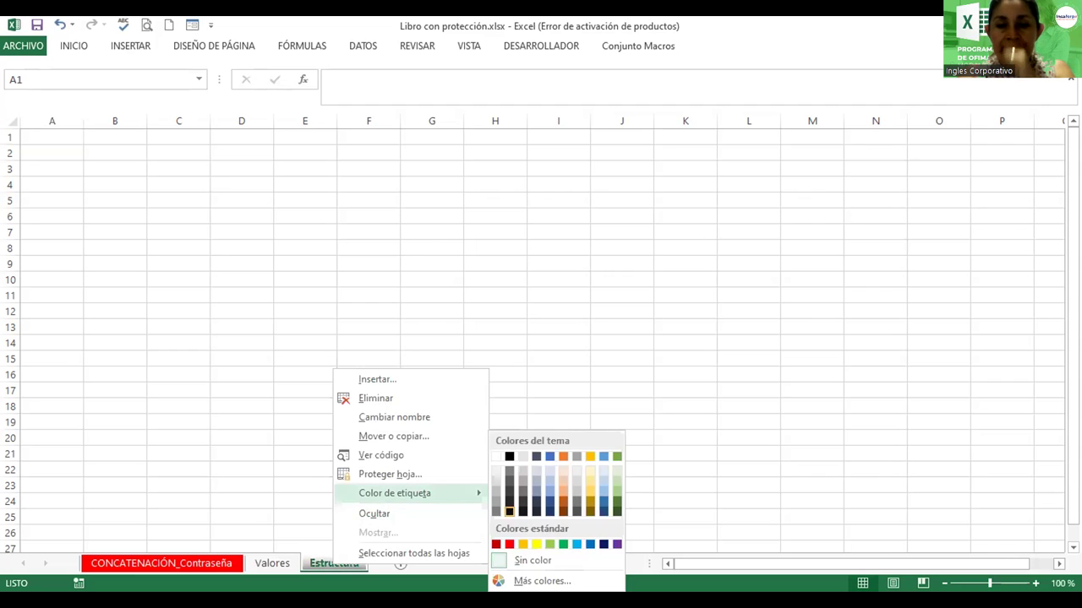
pyautogui.click(279, 564)
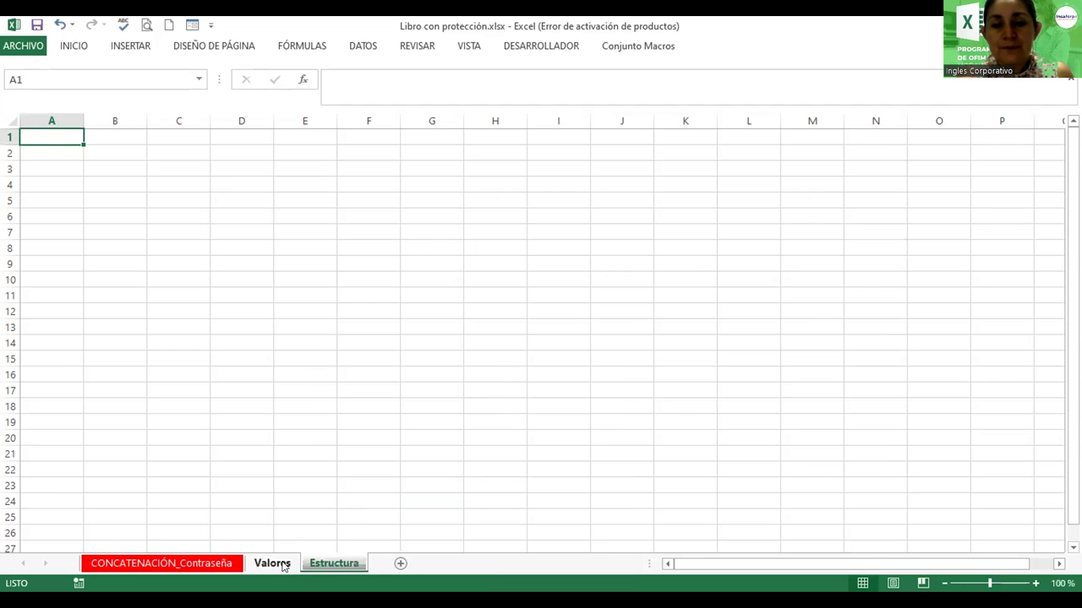
pyautogui.rightClick(284, 566)
pyautogui.moveTo(355, 492)
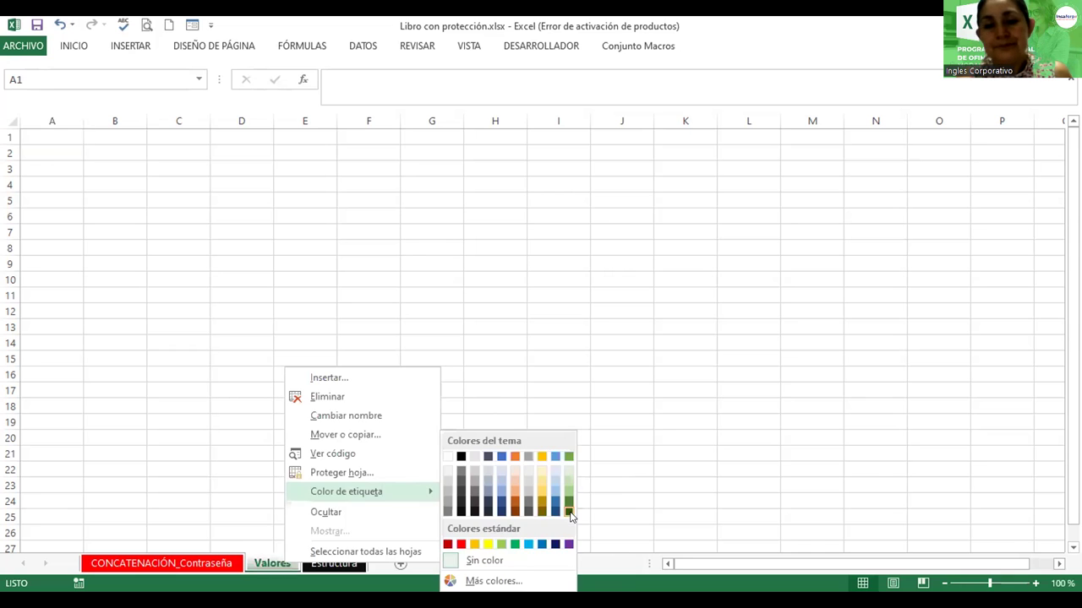
pyautogui.click(304, 485)
pyautogui.click(186, 564)
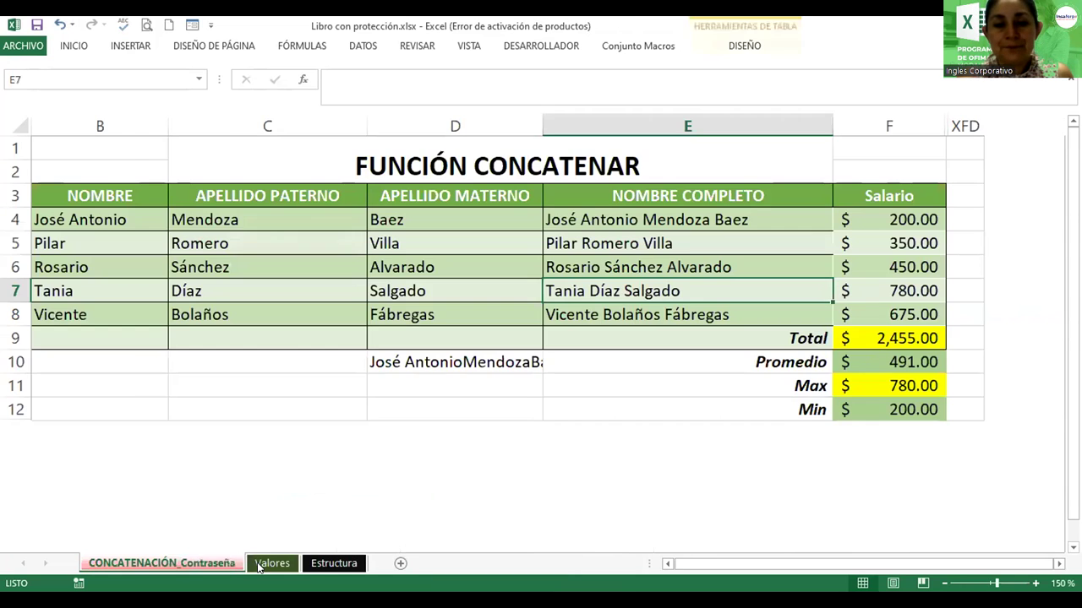
pyautogui.click(262, 565)
pyautogui.click(309, 564)
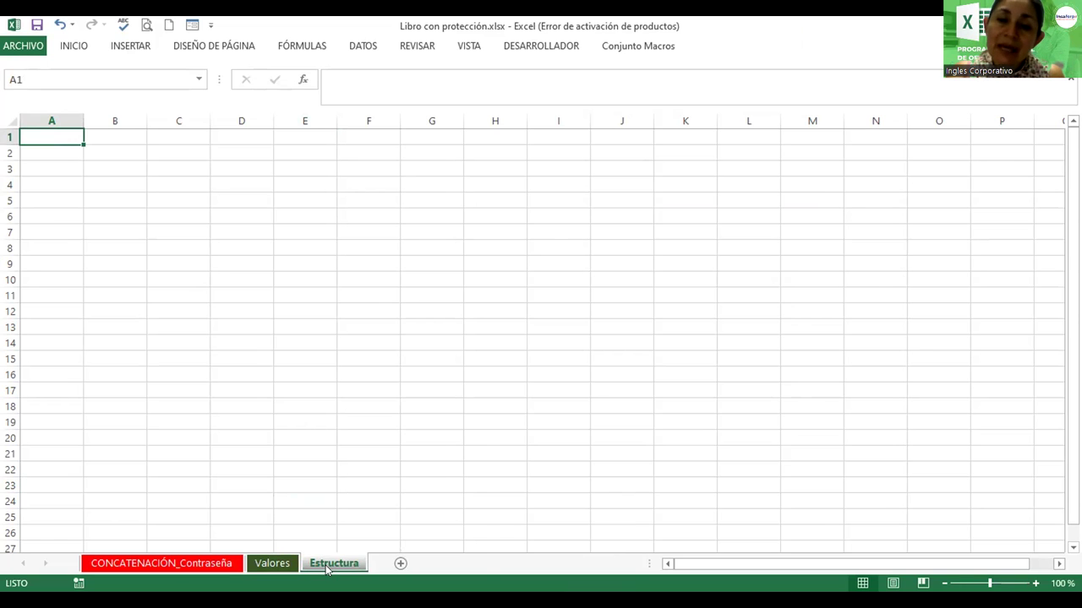
pyautogui.rightClick(327, 570)
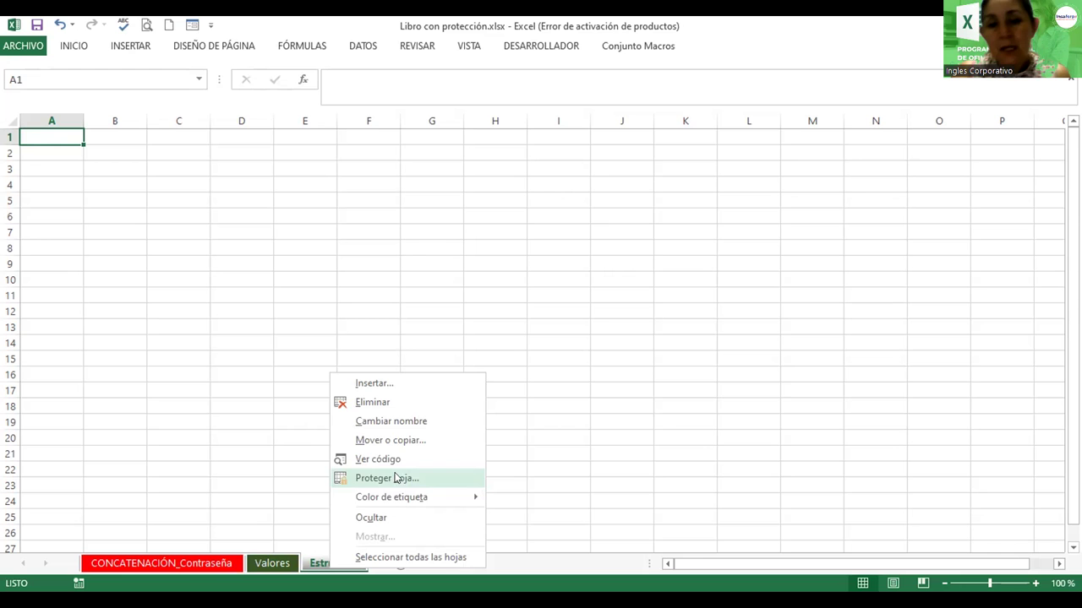
pyautogui.click(336, 566)
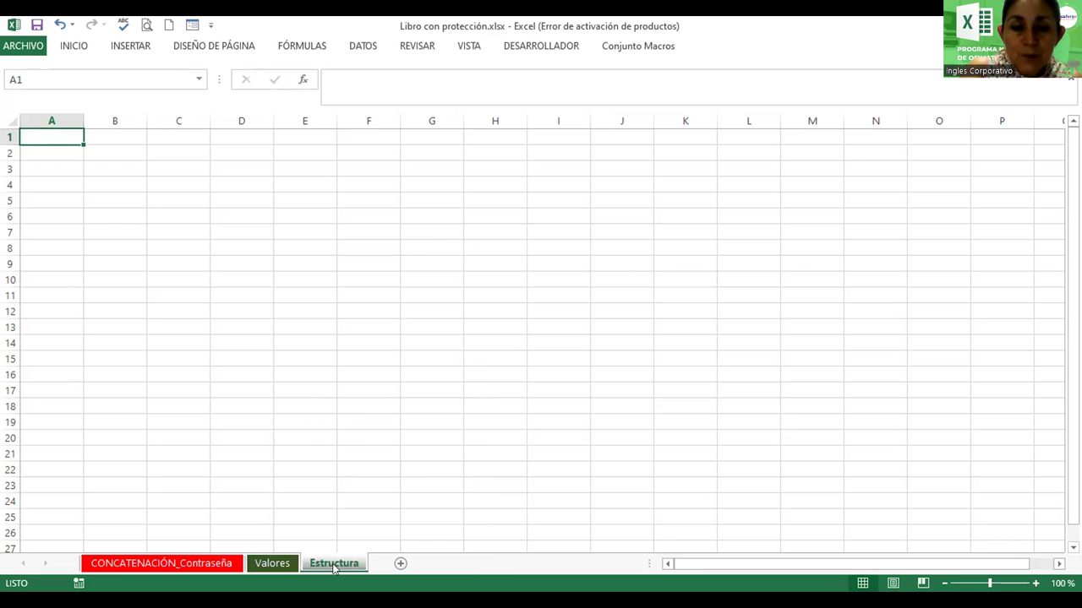
pyautogui.click(144, 561)
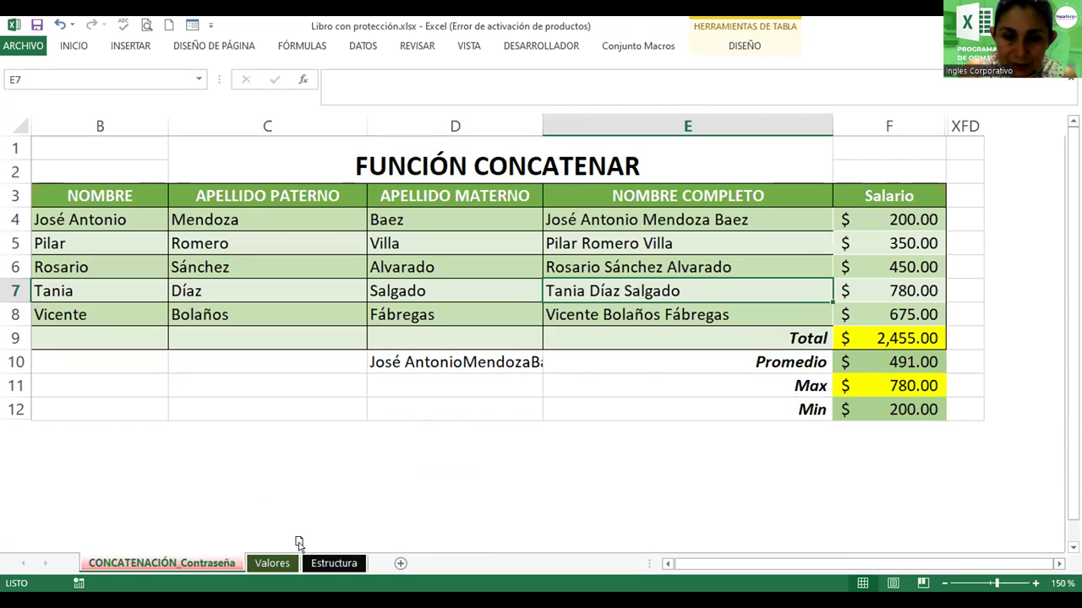
# Drag the CONCATENACIÓN_Contraseña tab to sit between Valores and Estructura
pyautogui.moveTo(323, 541); pyautogui.dragTo(297, 556)
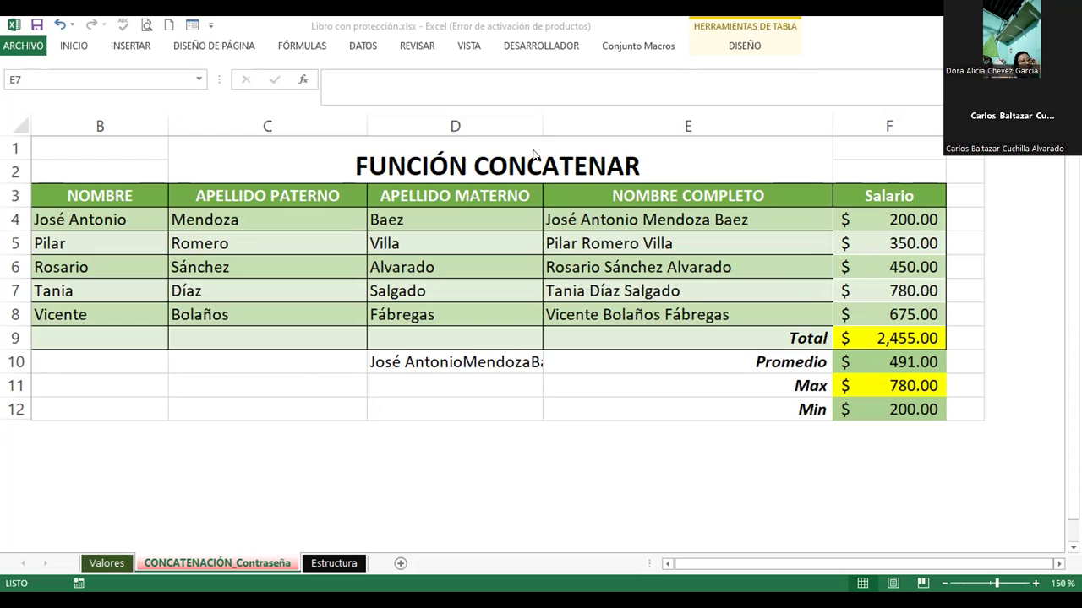
# Return focus to the workbook and select column D, then cell D7
pyautogui.click(546, 124)
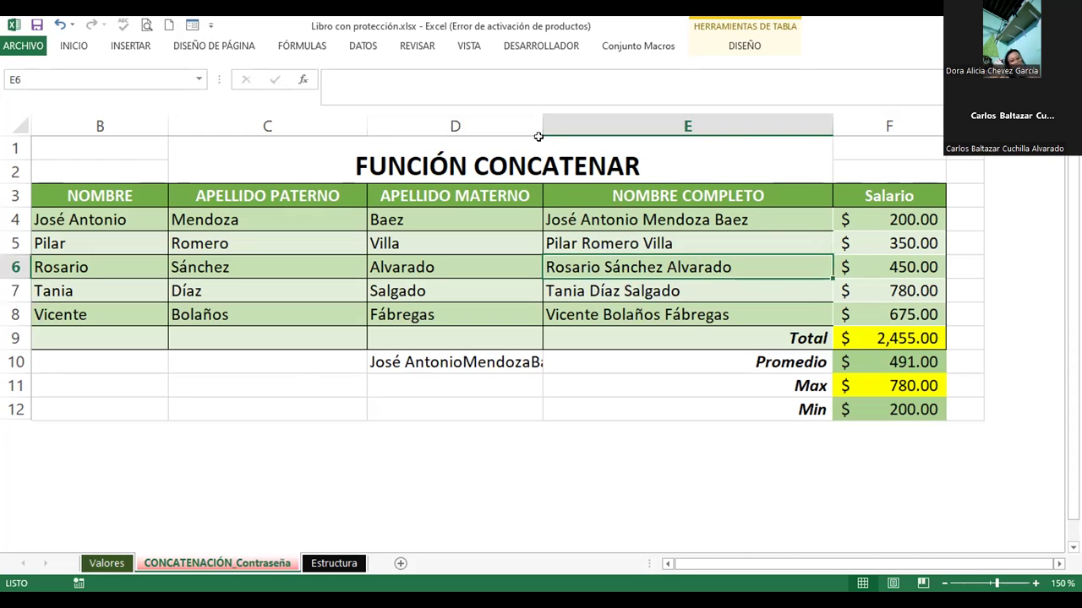
pyautogui.click(539, 125)
pyautogui.click(522, 285)
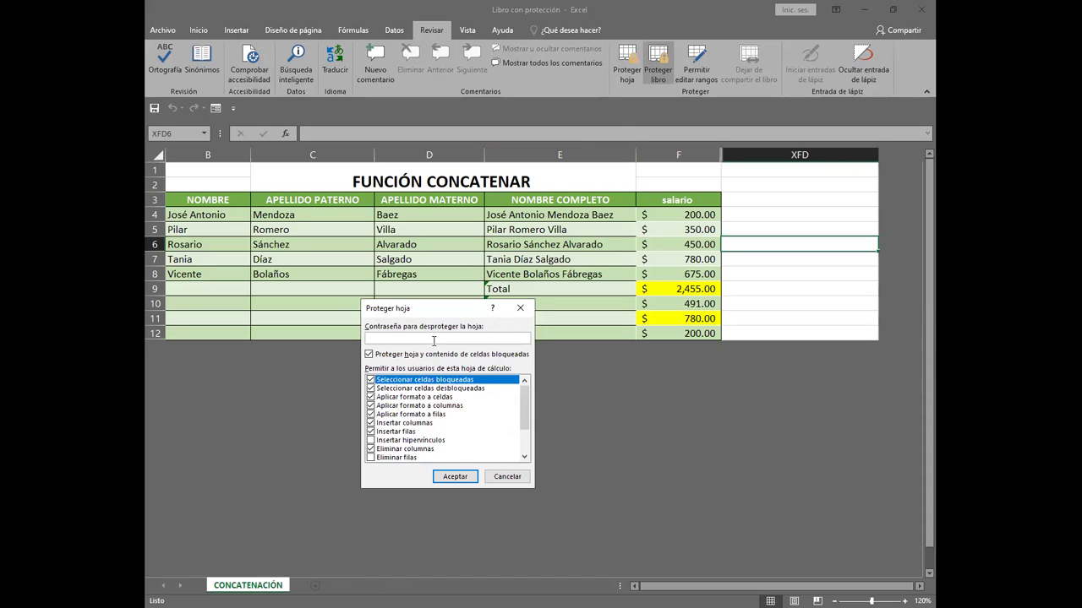
# Cancel the Proteger hoja dialog, unprotect the workbook structure, and add a new sheet Hoja1
pyautogui.click(369, 431)
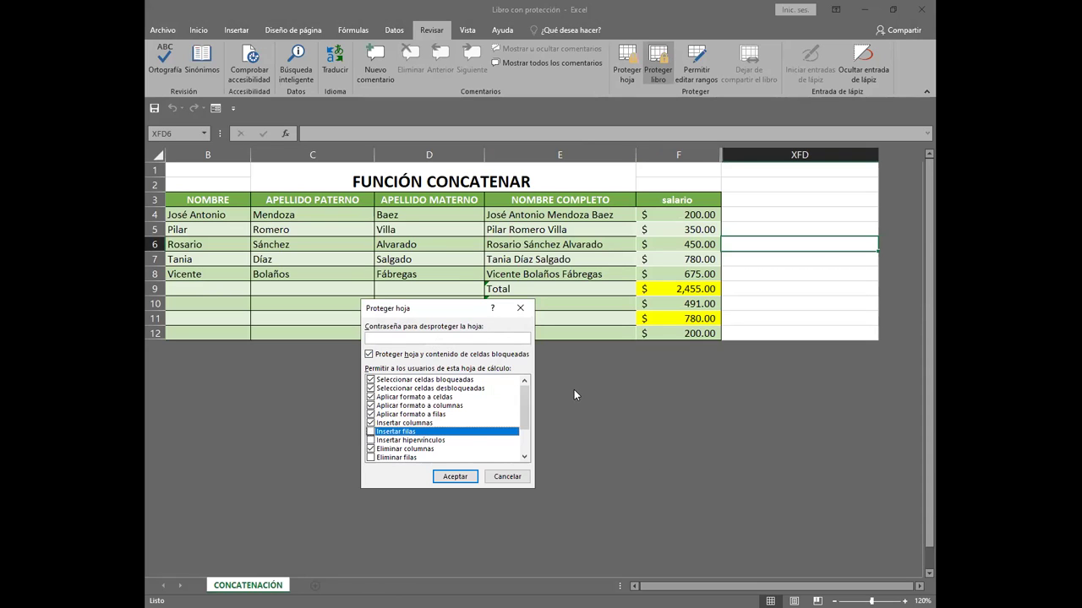
pyautogui.click(519, 308)
pyautogui.click(674, 74)
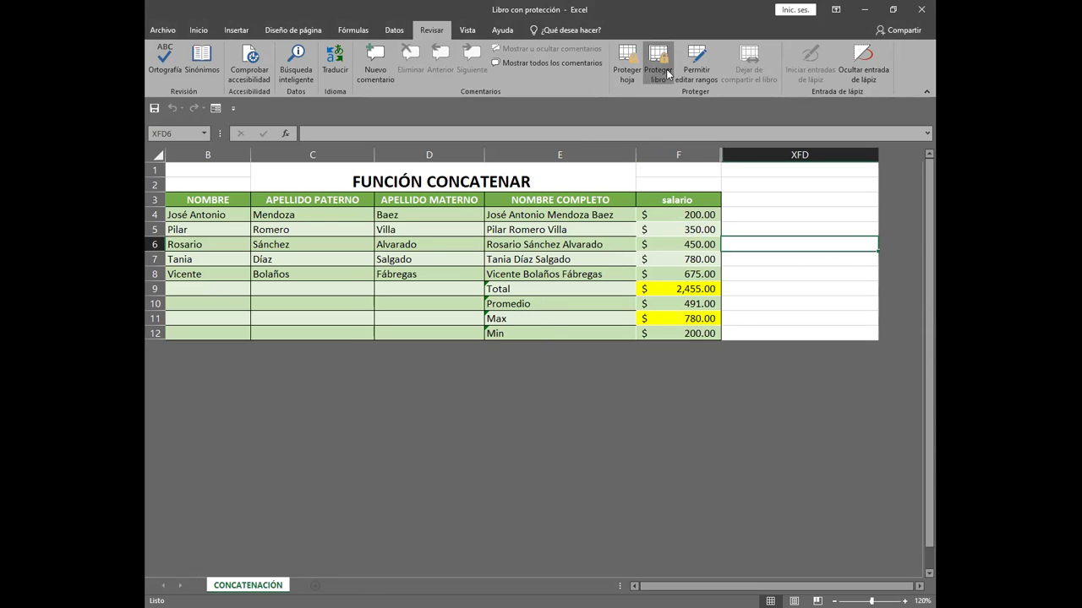
pyautogui.click(450, 417)
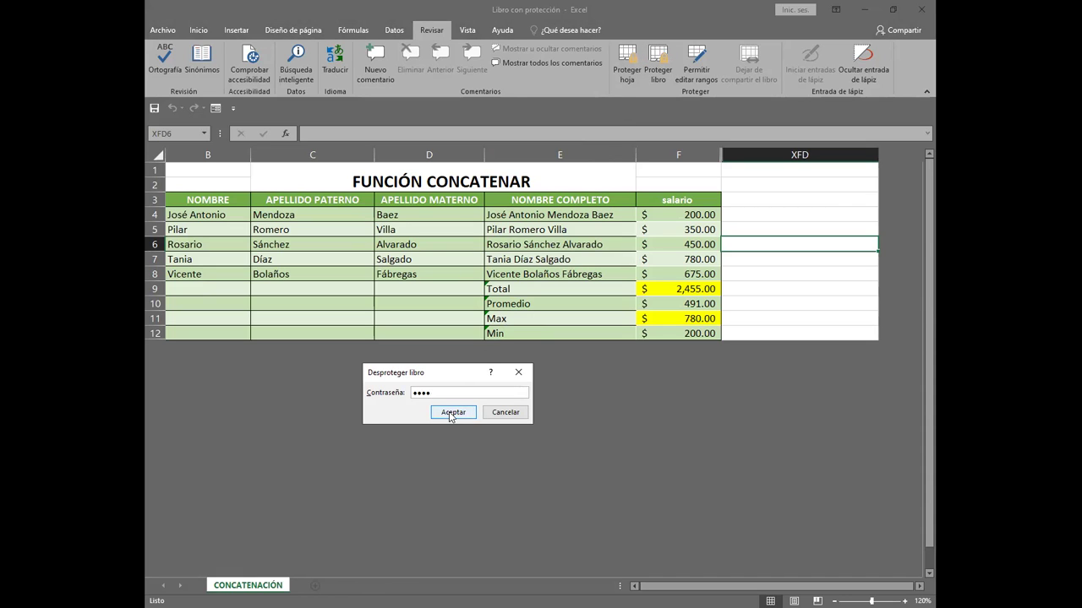
pyautogui.write('5')
pyautogui.click(450, 416)
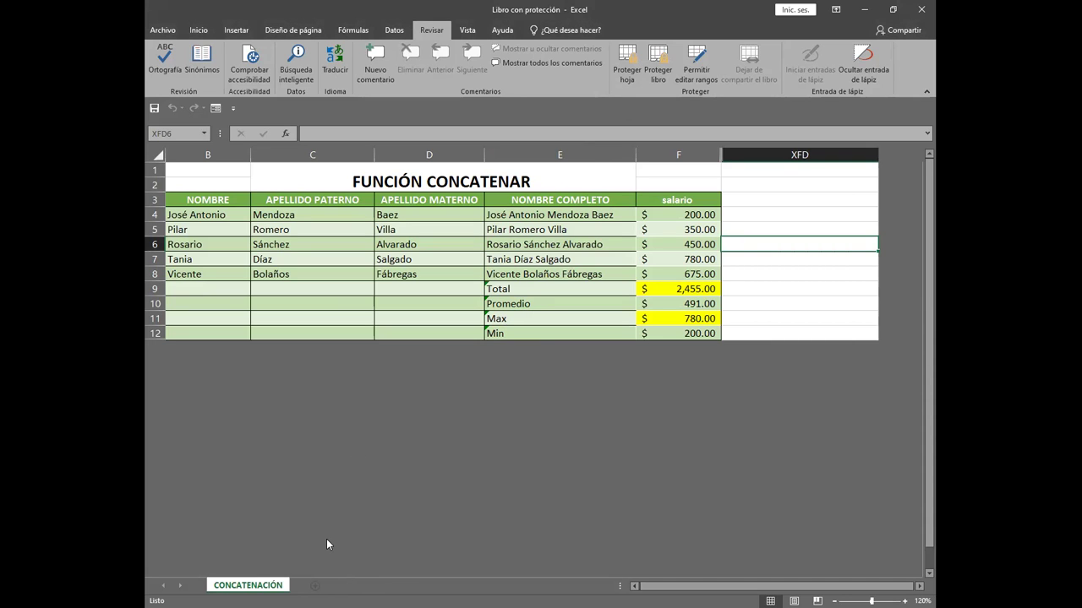
pyautogui.click(314, 586)
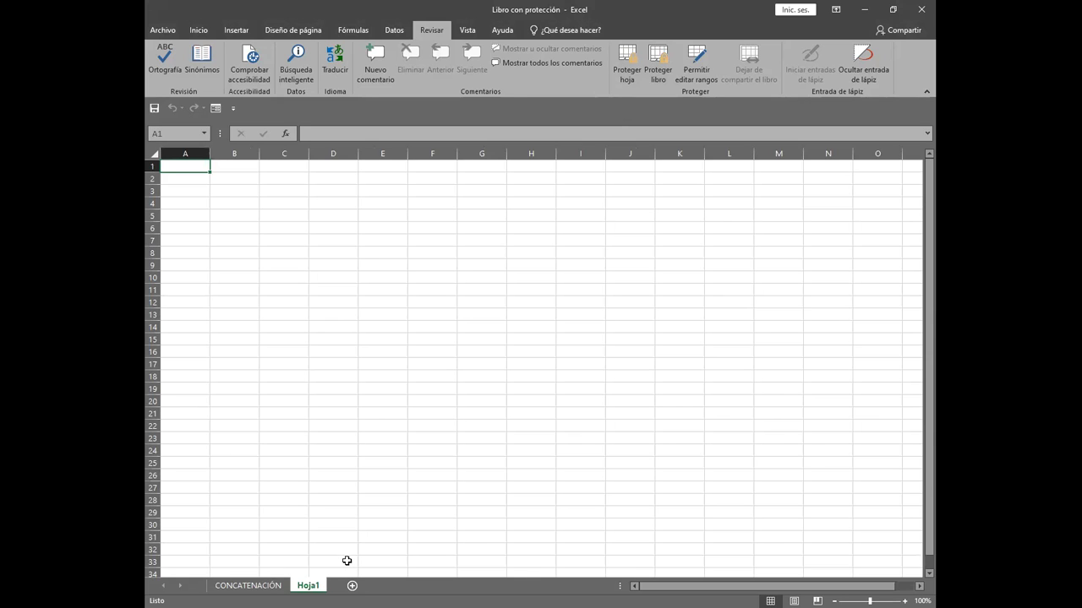
pyautogui.click(386, 549)
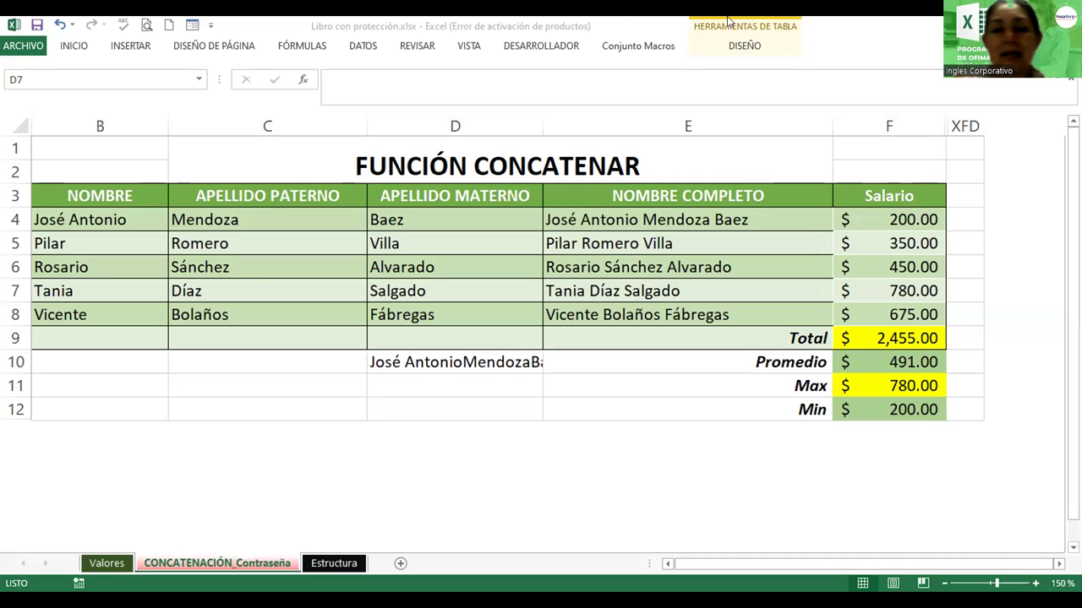
# Open the ARCHIVO Información page to check the workbook's protection status
pyautogui.click(64, 46)
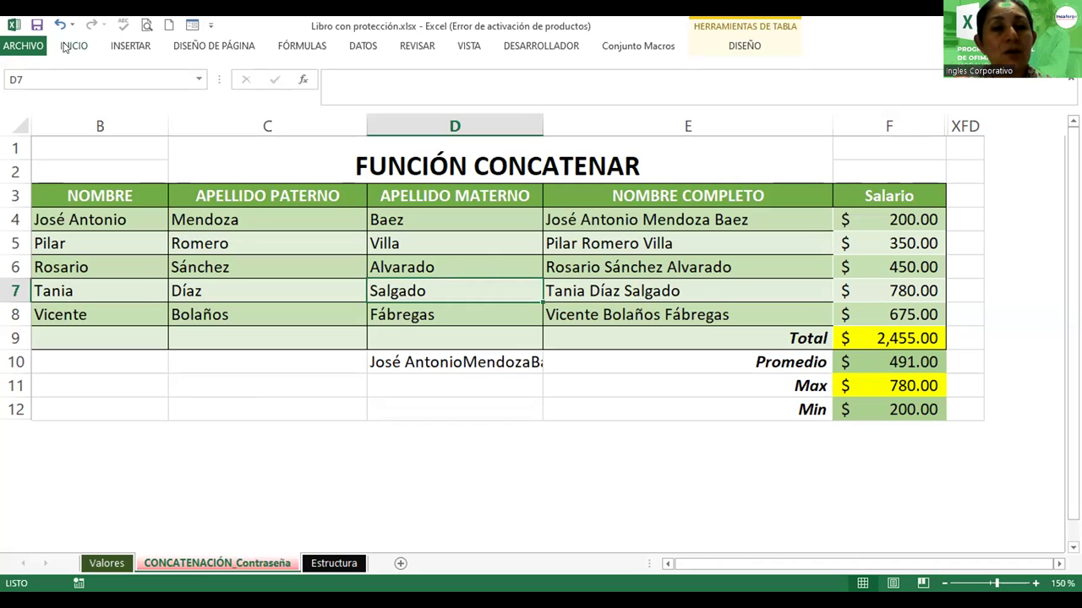
pyautogui.click(15, 43)
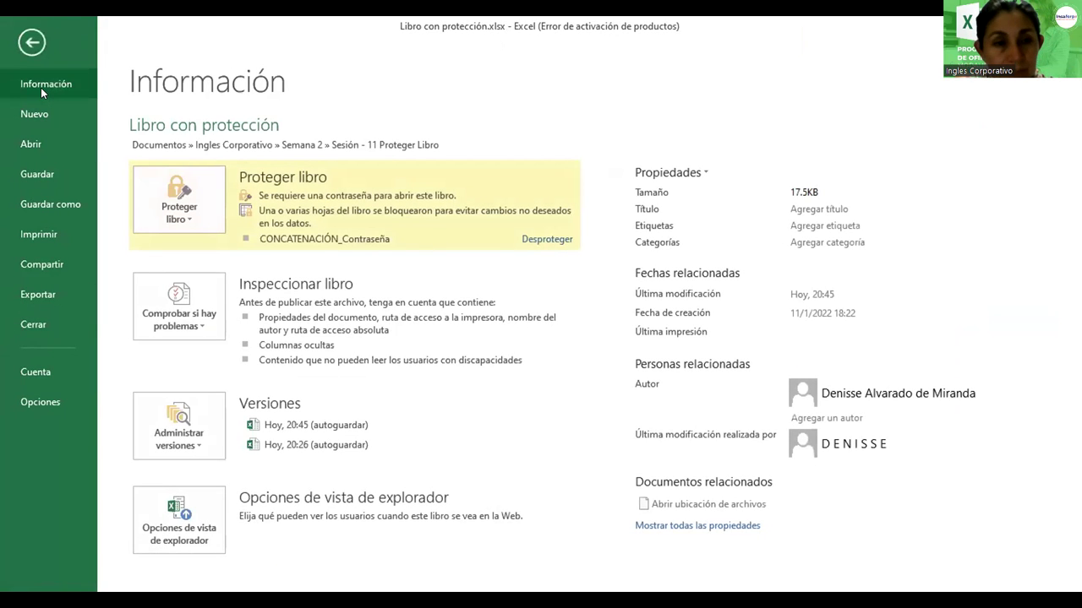
# Clear the workbook's open password under Cifrar con contraseña and save the workbook
pyautogui.click(193, 217)
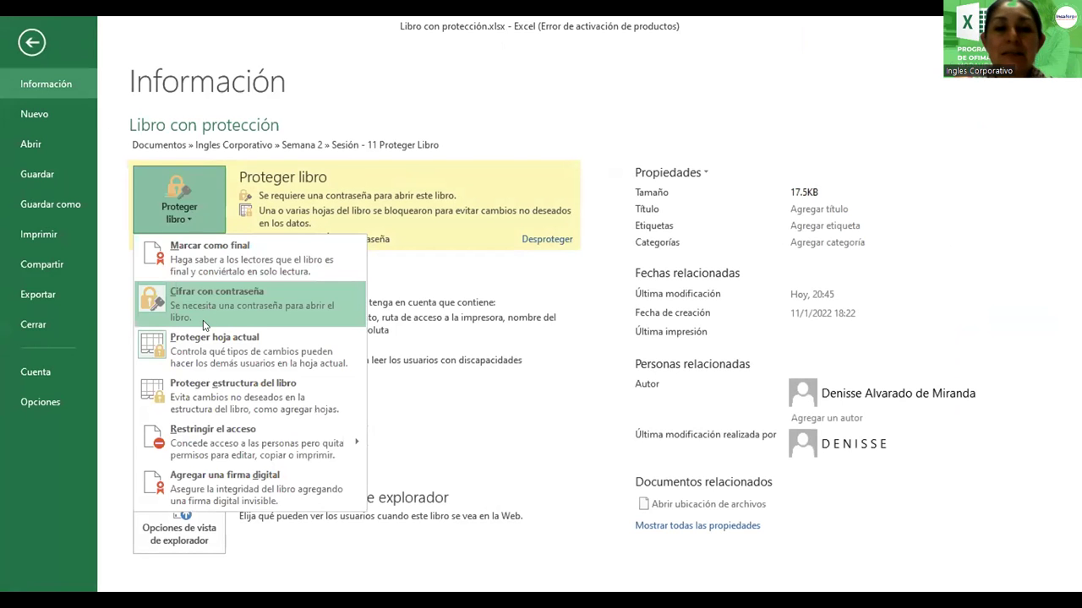
pyautogui.click(203, 312)
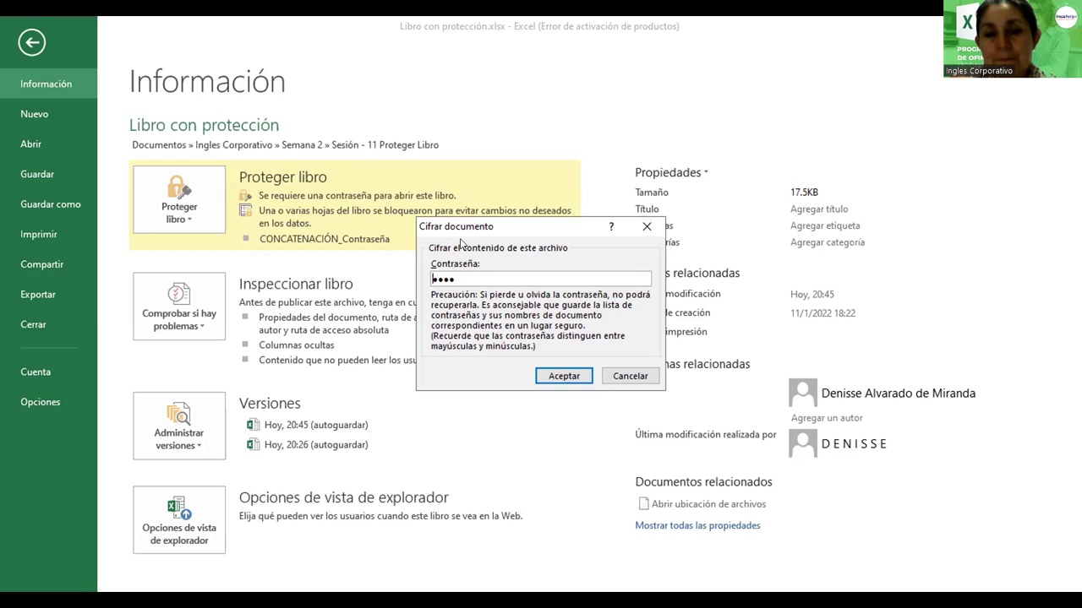
pyautogui.press('BackSpace')
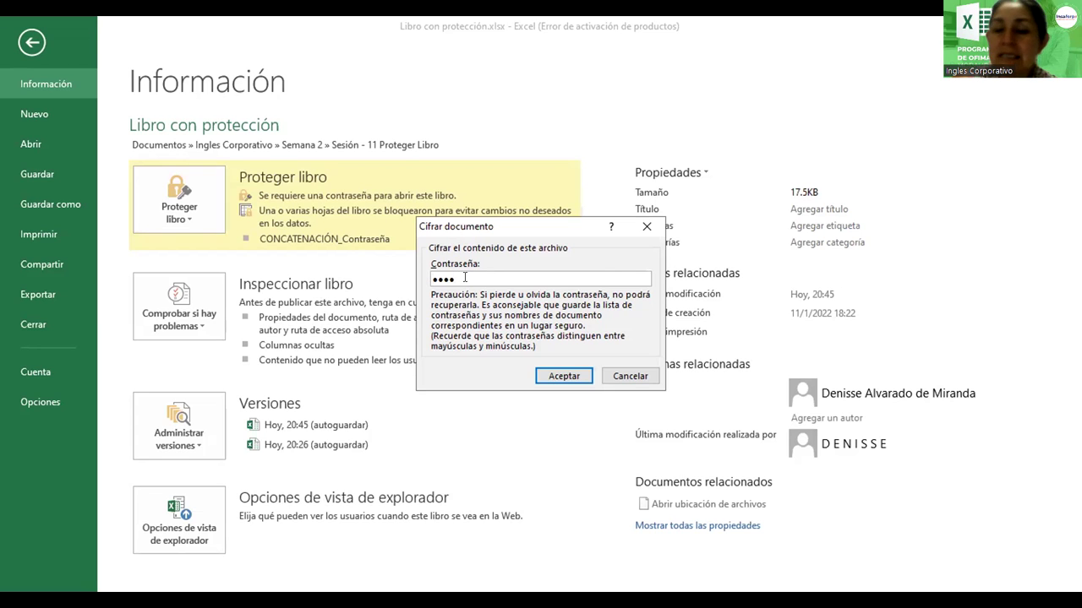
pyautogui.press('BackSpace')
pyautogui.press('BackSpace')
pyautogui.press('BackSpace')
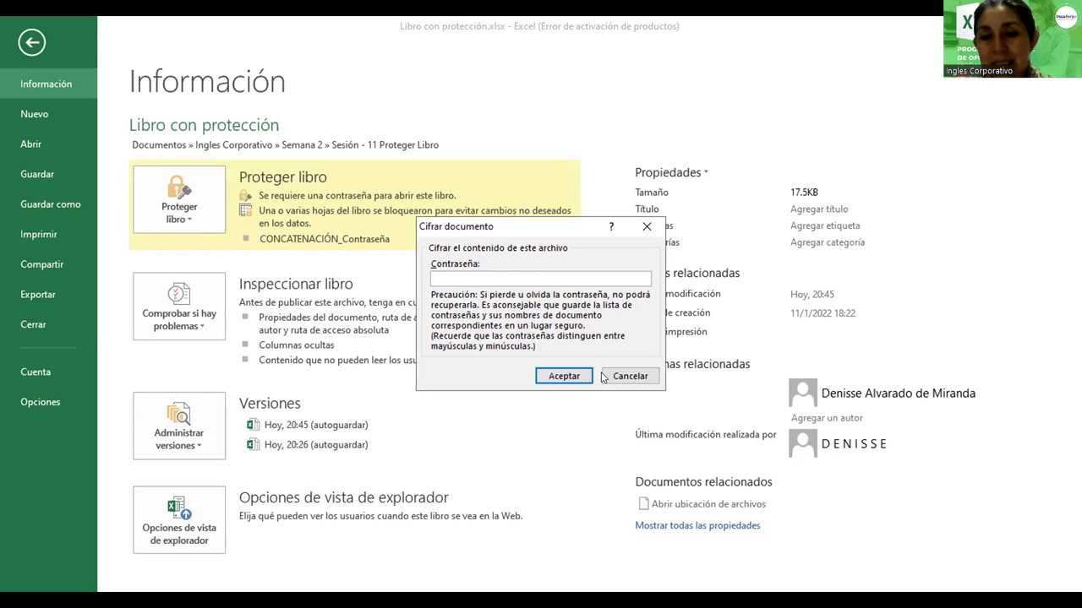
pyautogui.click(564, 377)
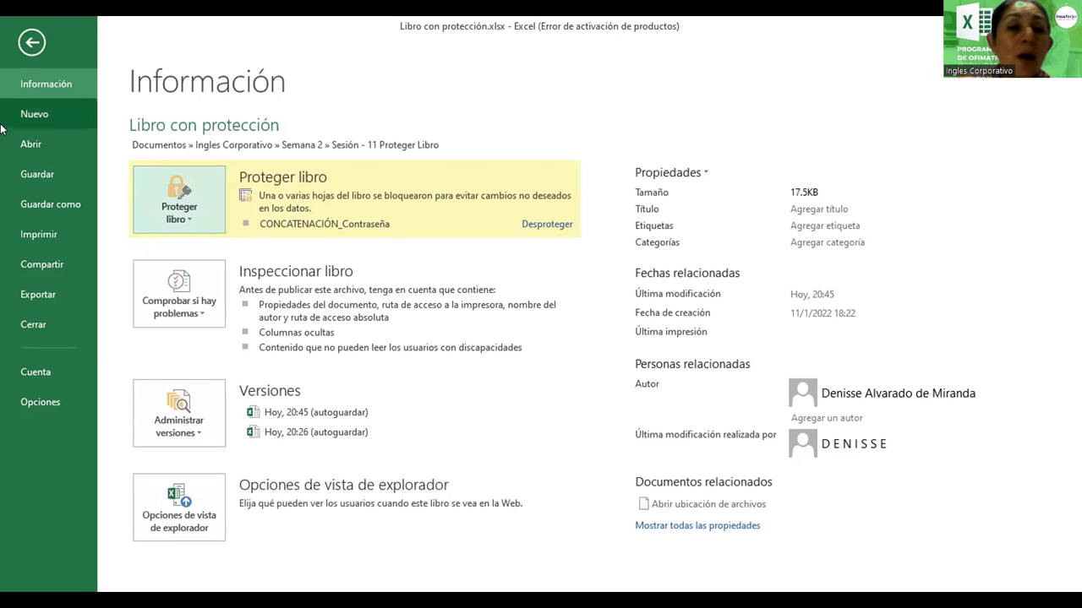
pyautogui.click(38, 171)
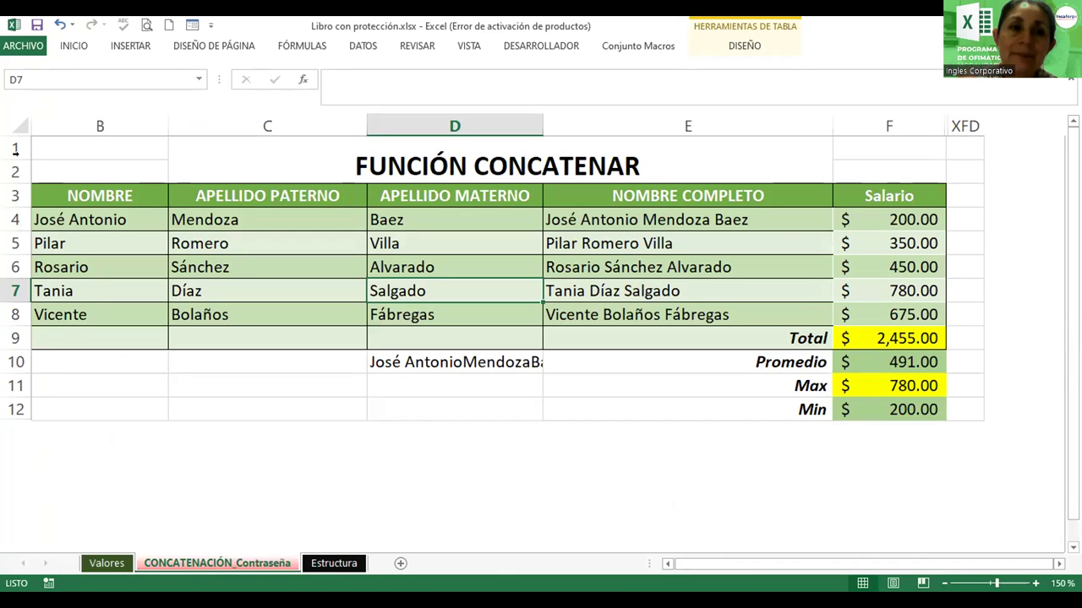
pyautogui.click(30, 48)
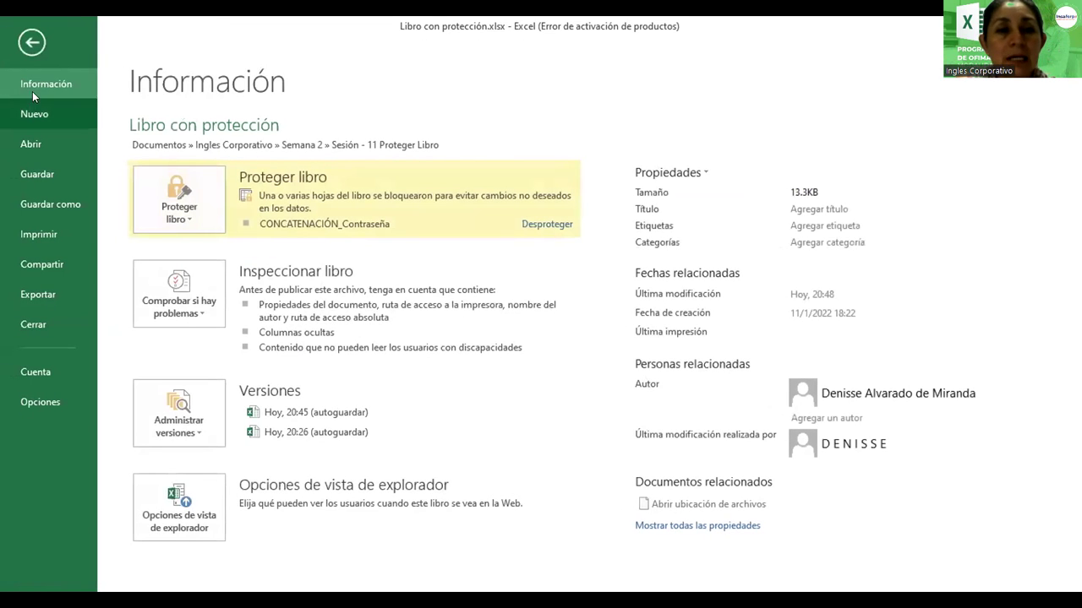
pyautogui.click(198, 213)
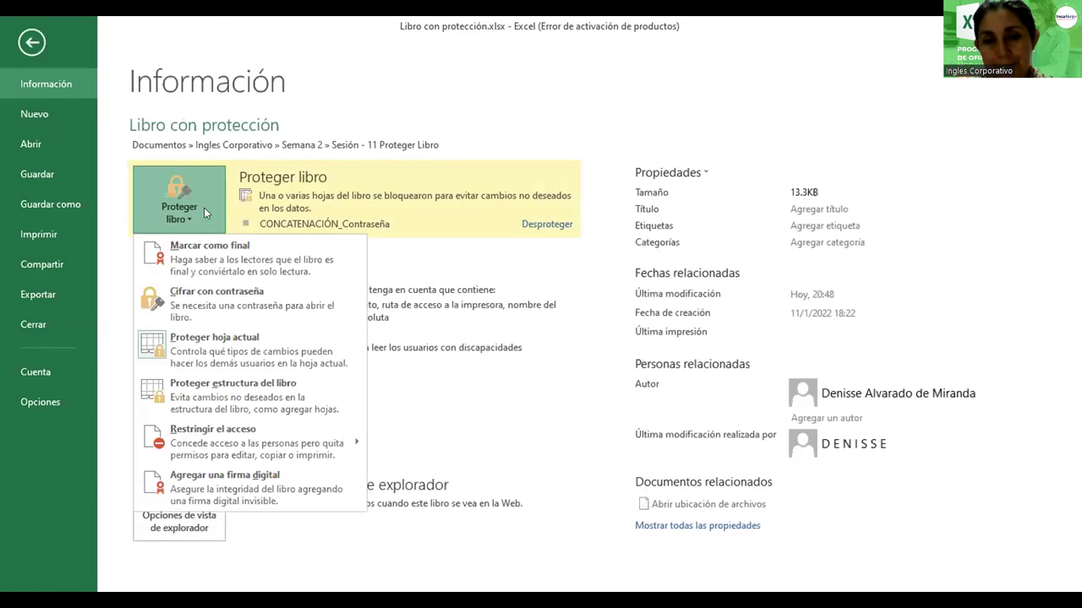
pyautogui.click(202, 308)
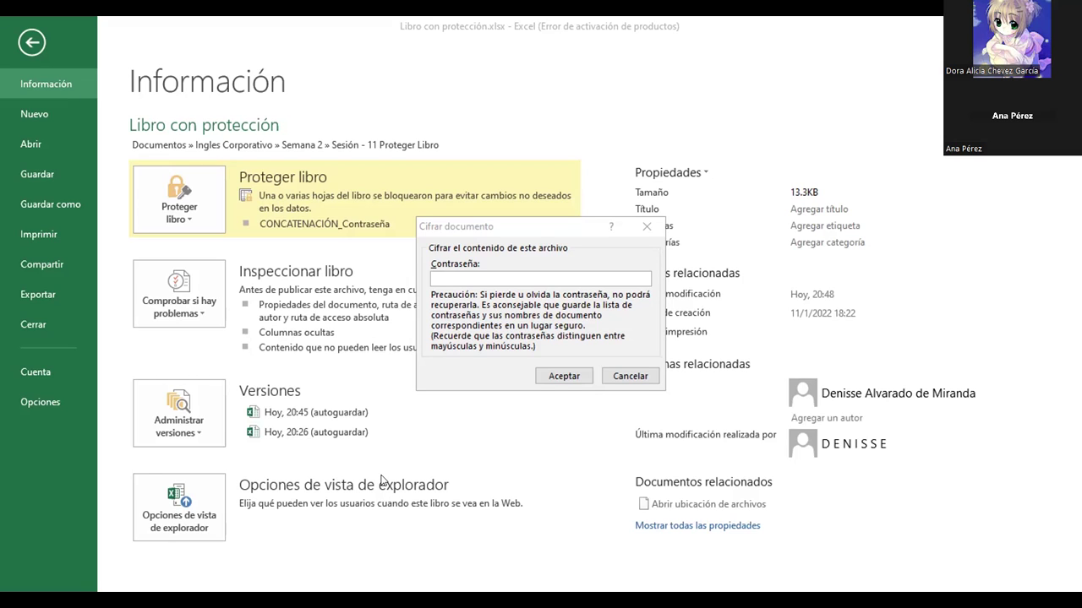
pyautogui.click(545, 377)
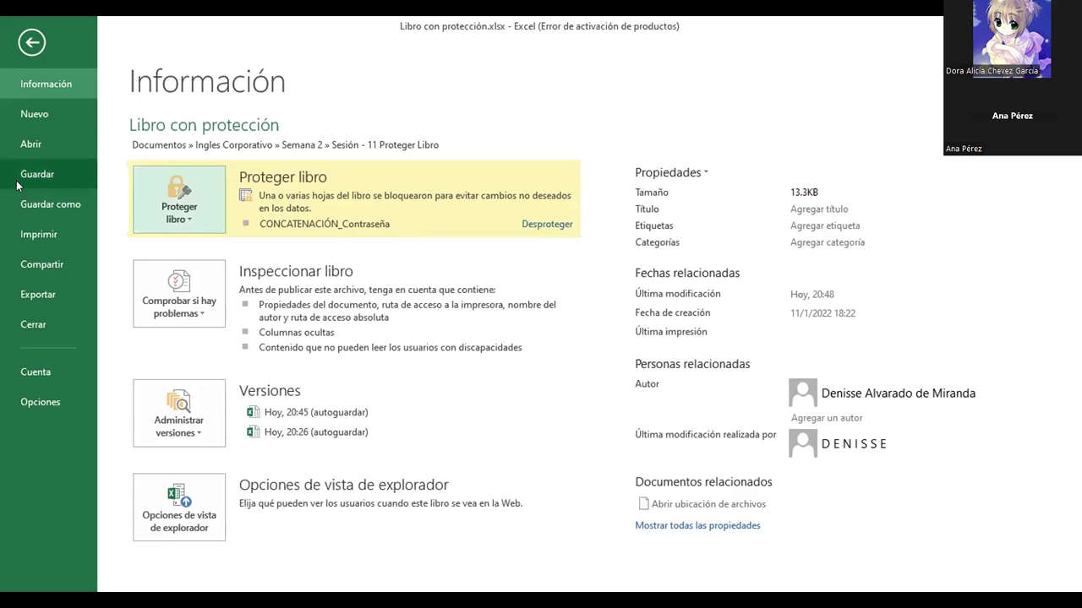
pyautogui.click(17, 177)
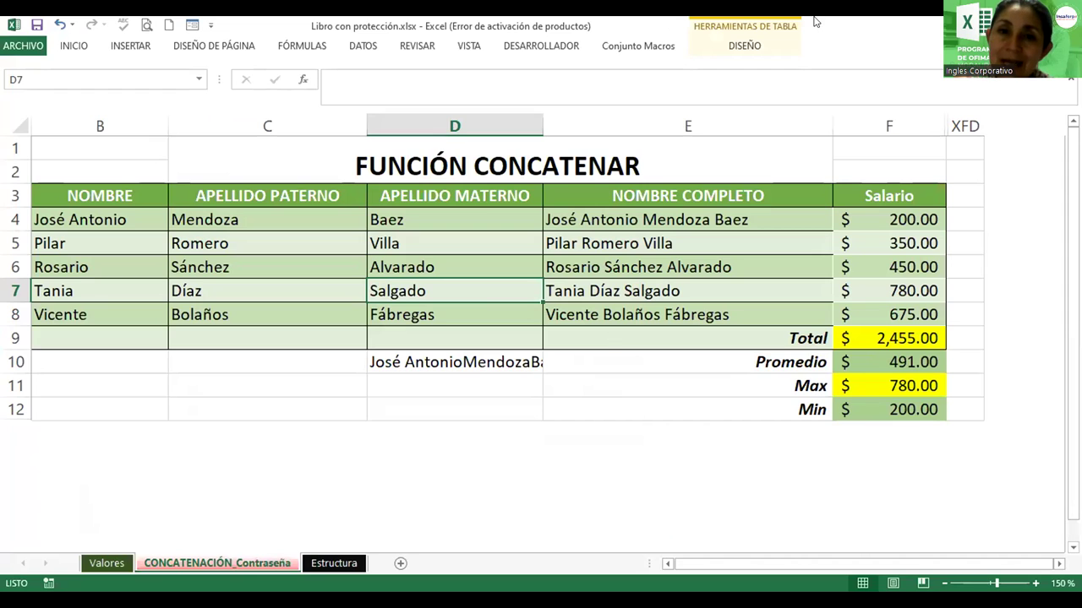
# Remove protection from the CONCATENACIÓN_Contraseña sheet by entering its sheet password
pyautogui.click(411, 49)
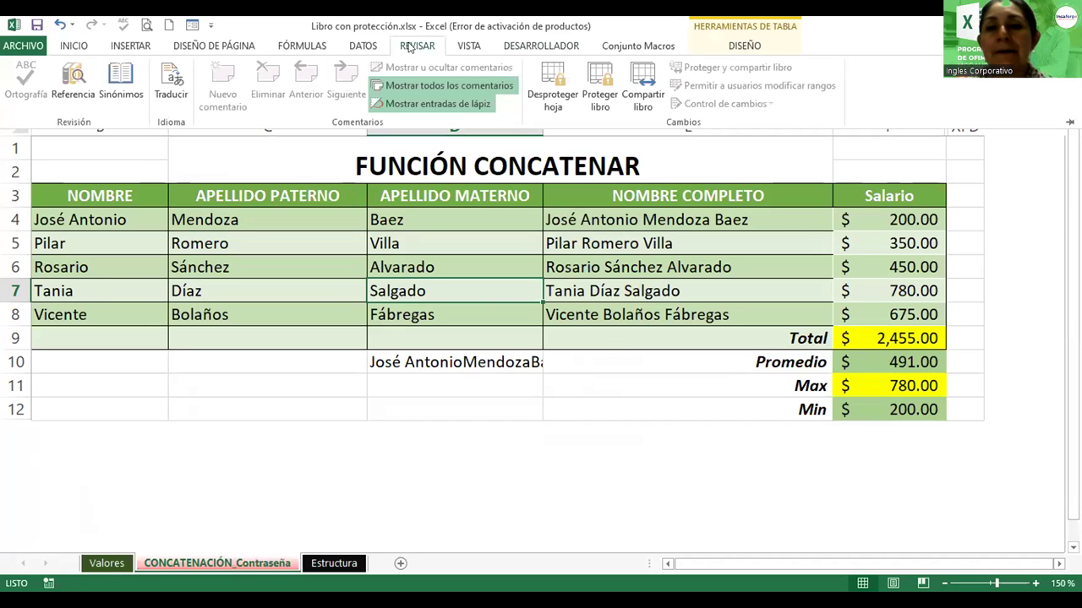
pyautogui.click(549, 72)
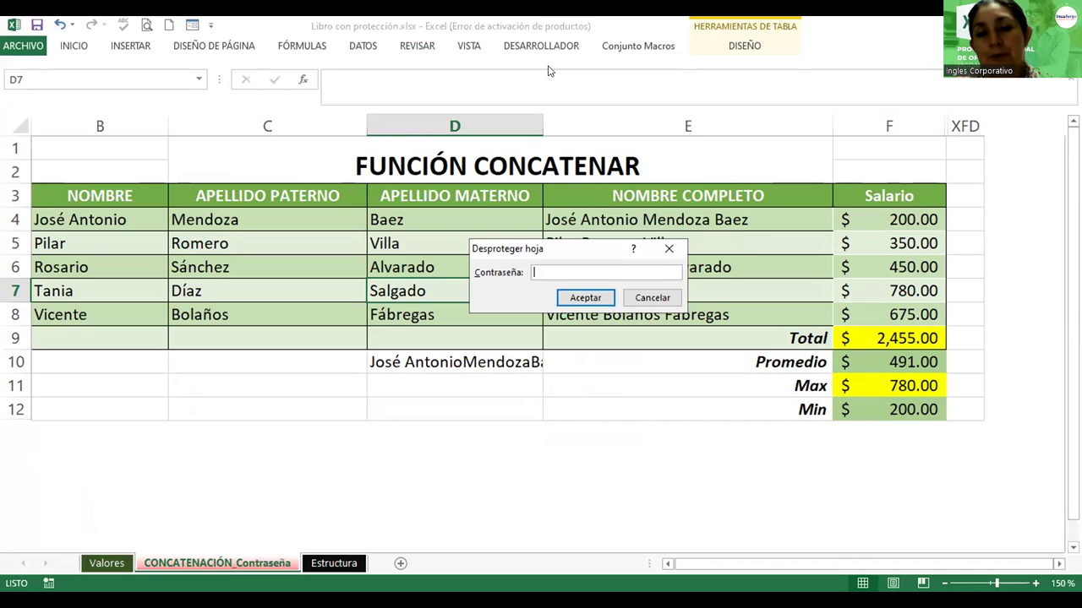
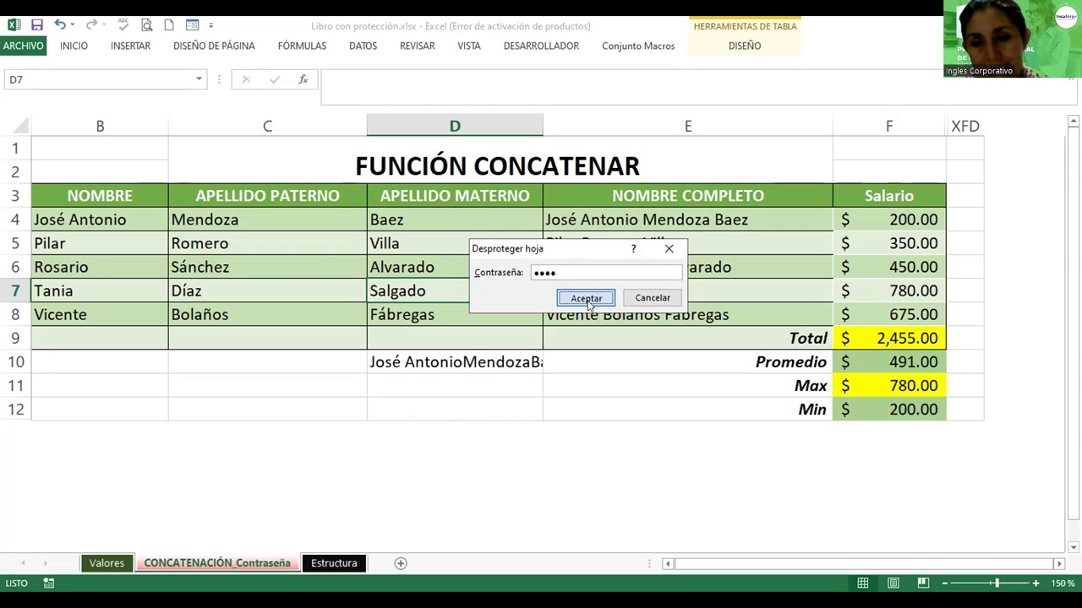
pyautogui.click(610, 299)
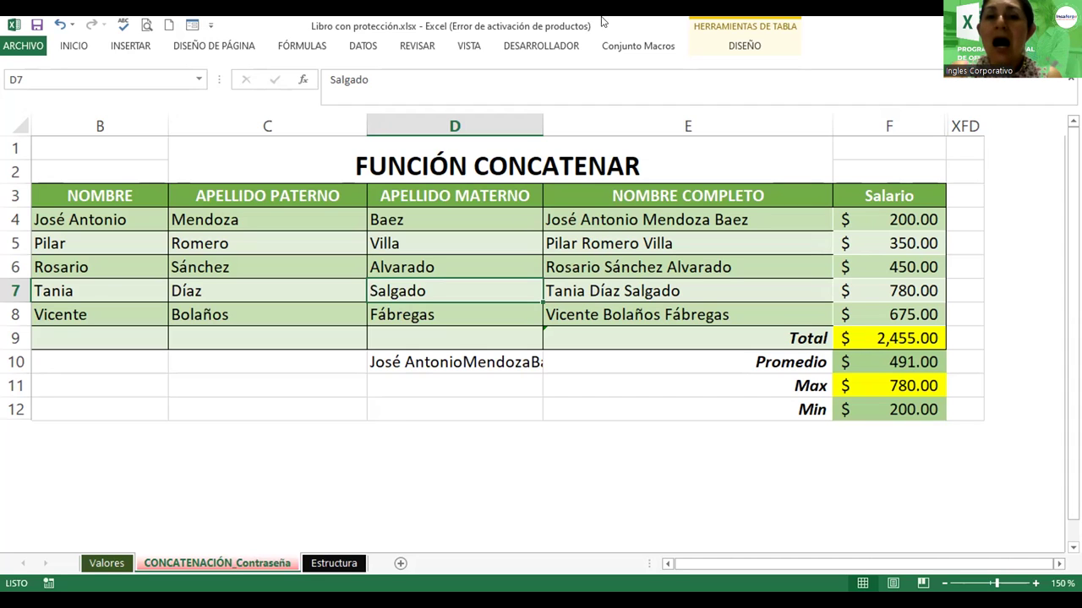
pyautogui.click(399, 49)
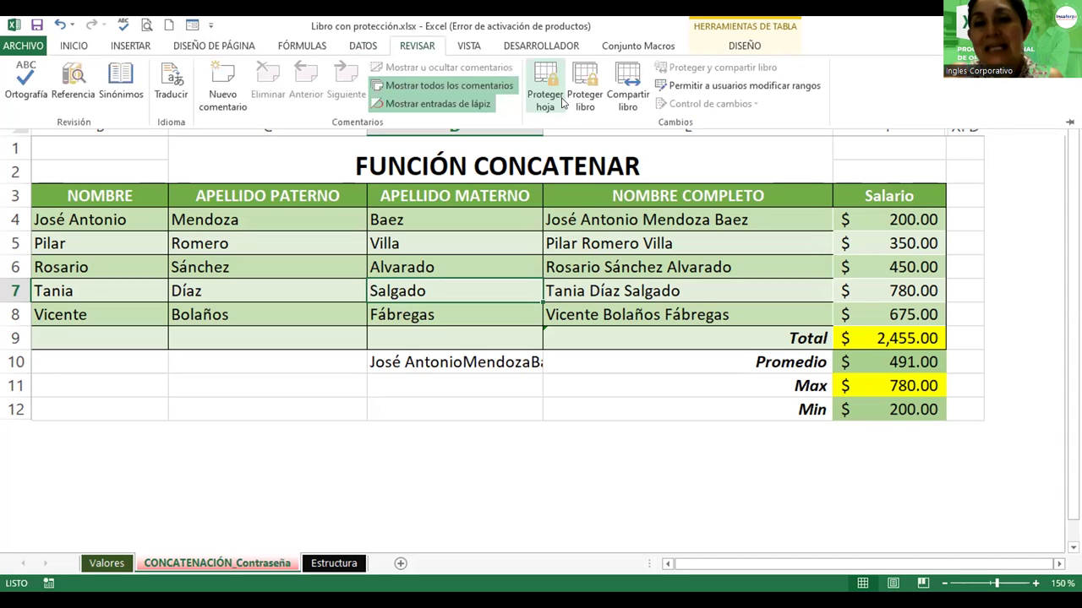
pyautogui.click(623, 277)
pyautogui.click(656, 292)
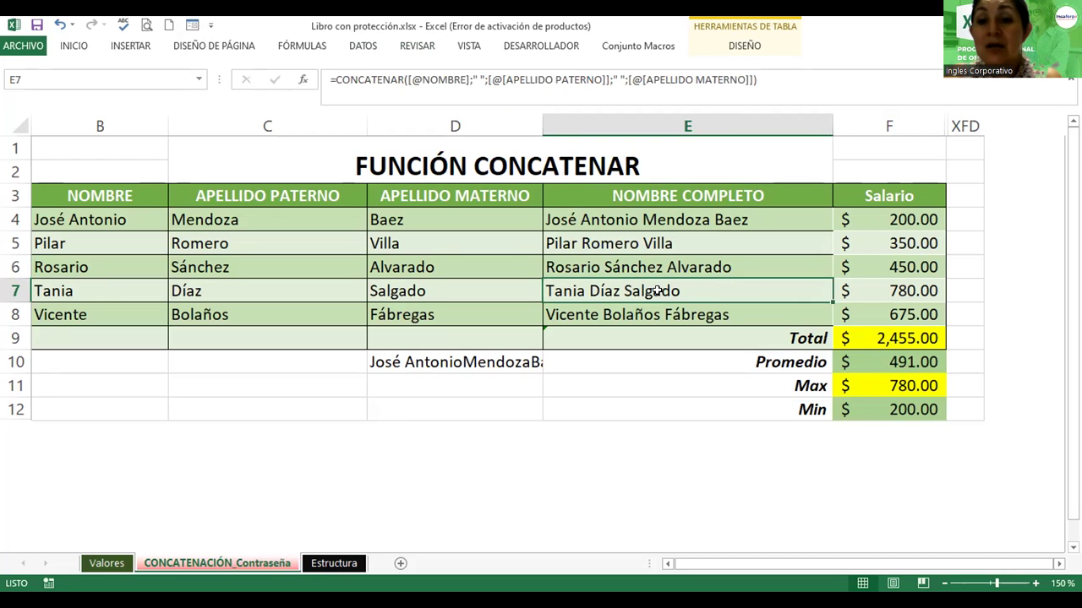
pyautogui.click(656, 316)
pyautogui.click(844, 337)
pyautogui.click(867, 308)
pyautogui.click(870, 270)
pyautogui.click(870, 245)
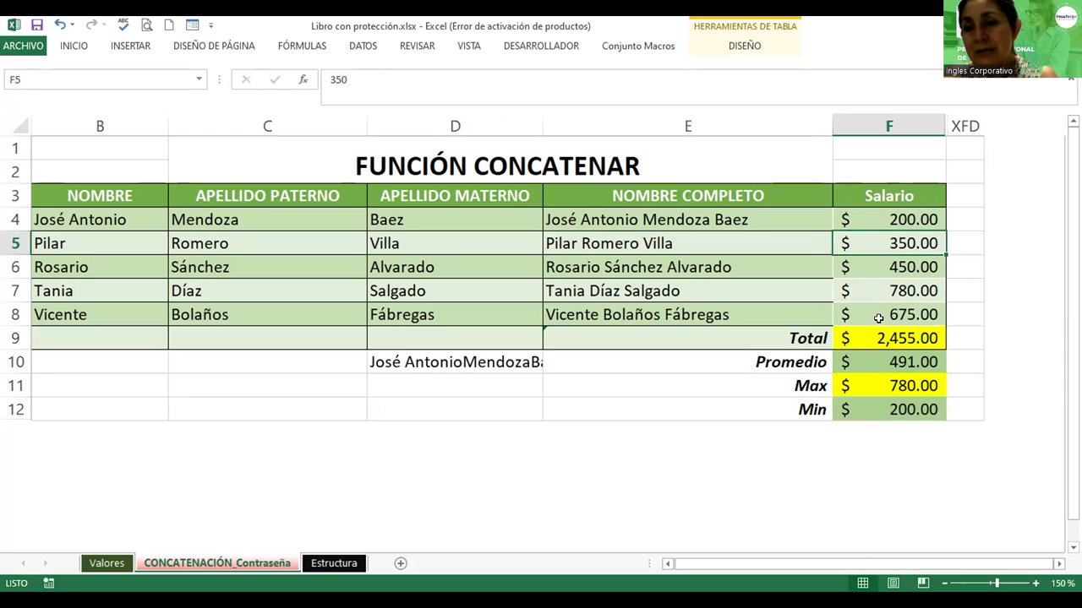
pyautogui.click(878, 328)
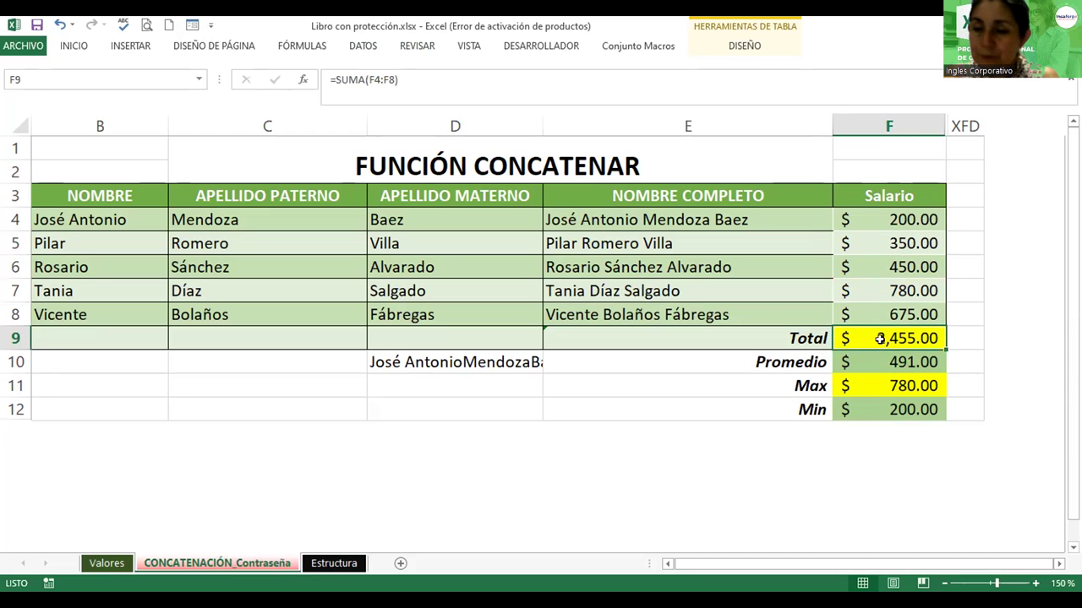
pyautogui.click(878, 360)
pyautogui.click(871, 384)
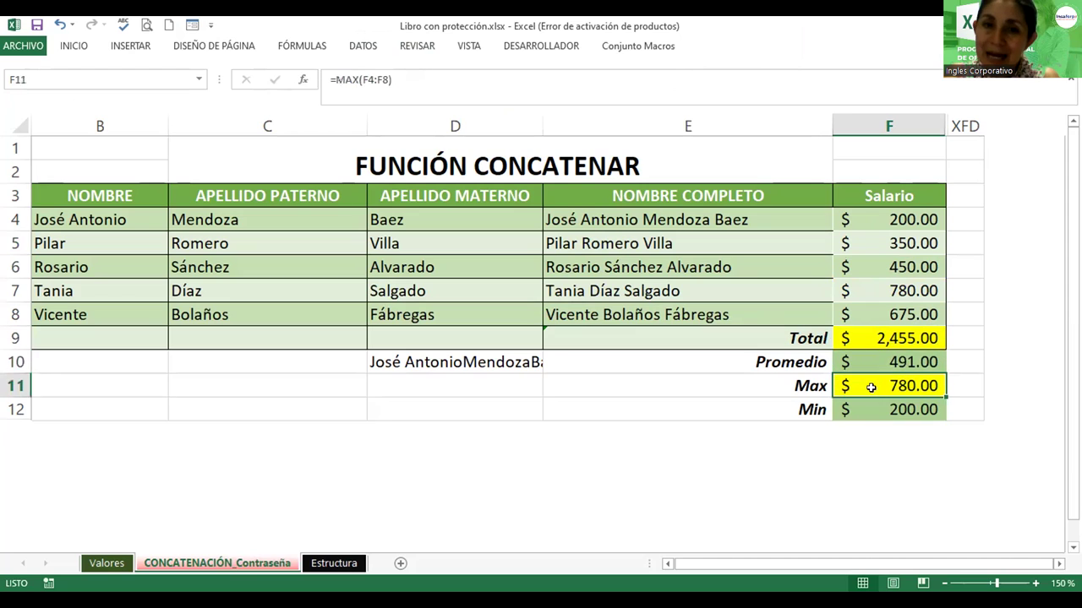
pyautogui.press('Down')
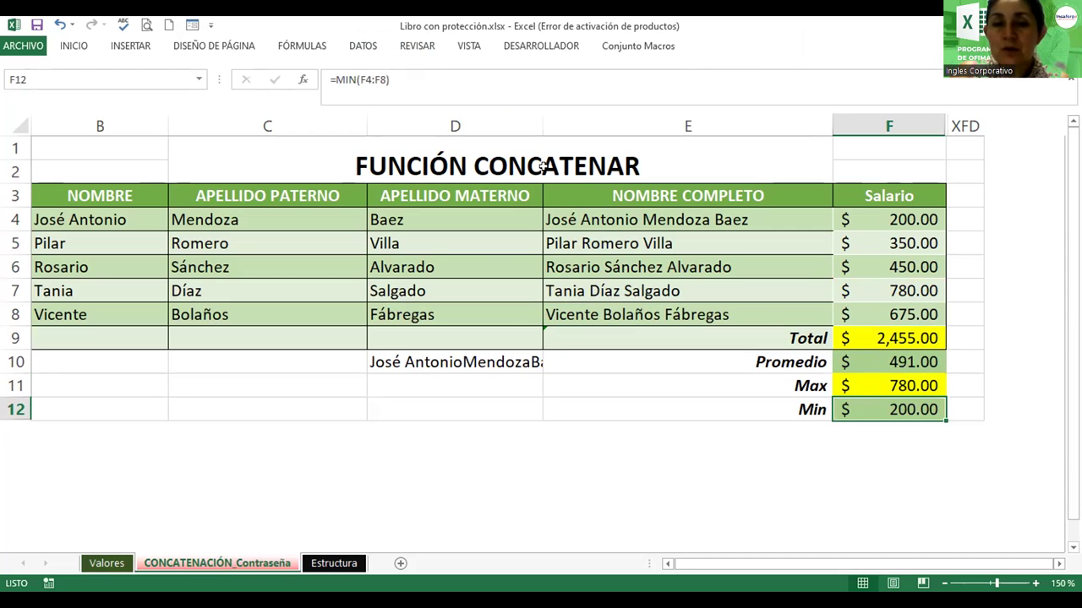
pyautogui.click(413, 92)
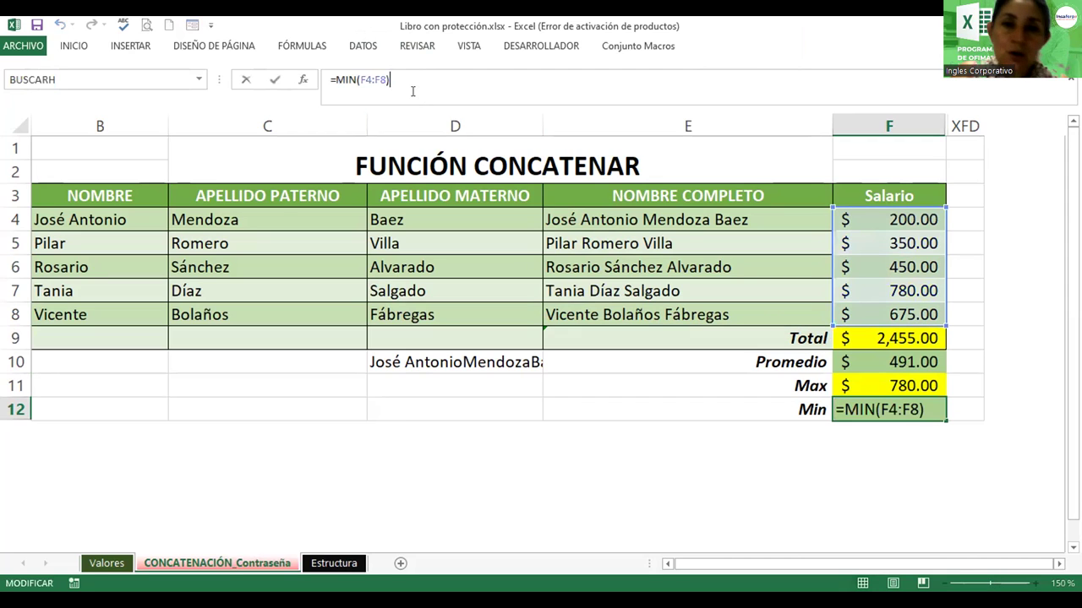
pyautogui.click(612, 251)
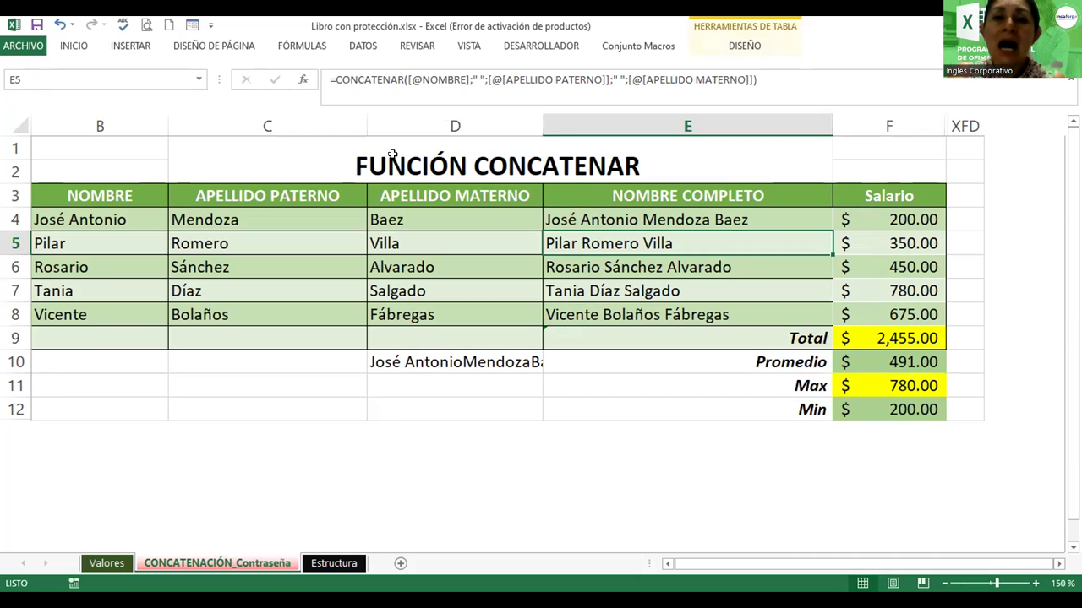
pyautogui.click(345, 155)
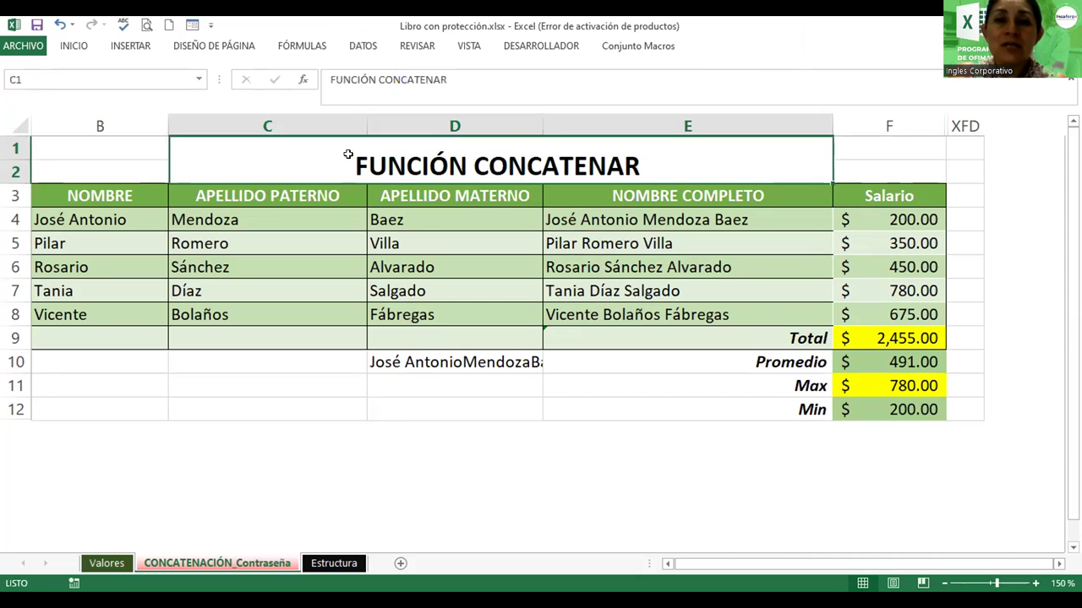
# Fill the merged FUNCIÓN CONCATENAR title cells C1:E2 with yellow
pyautogui.click(88, 48)
pyautogui.click(186, 98)
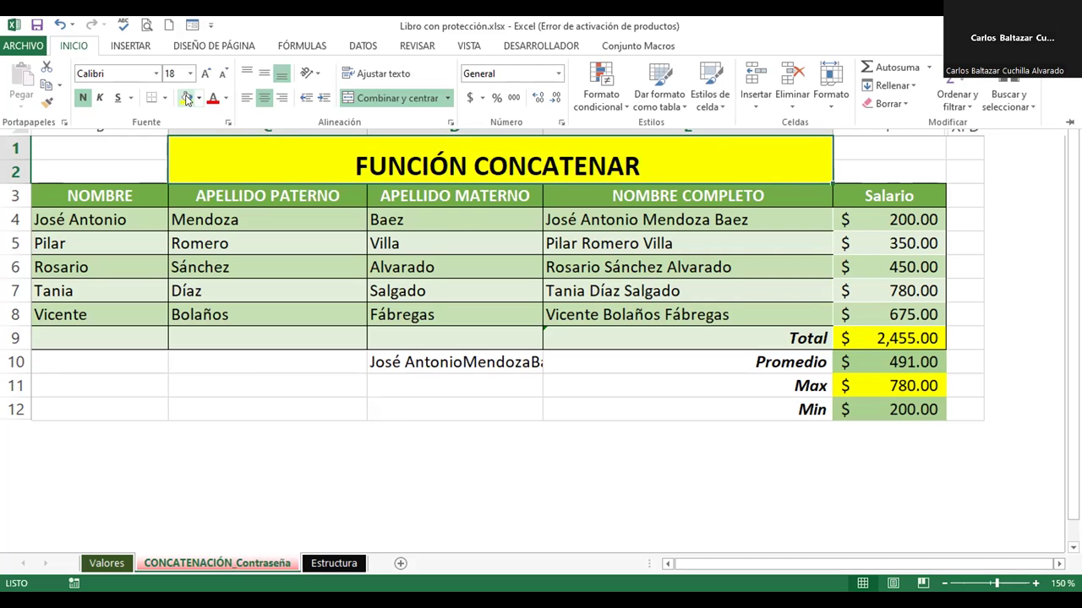
# Accept the Cifrar documento prompt with an empty password, save the workbook and select cell D5
pyautogui.click(26, 47)
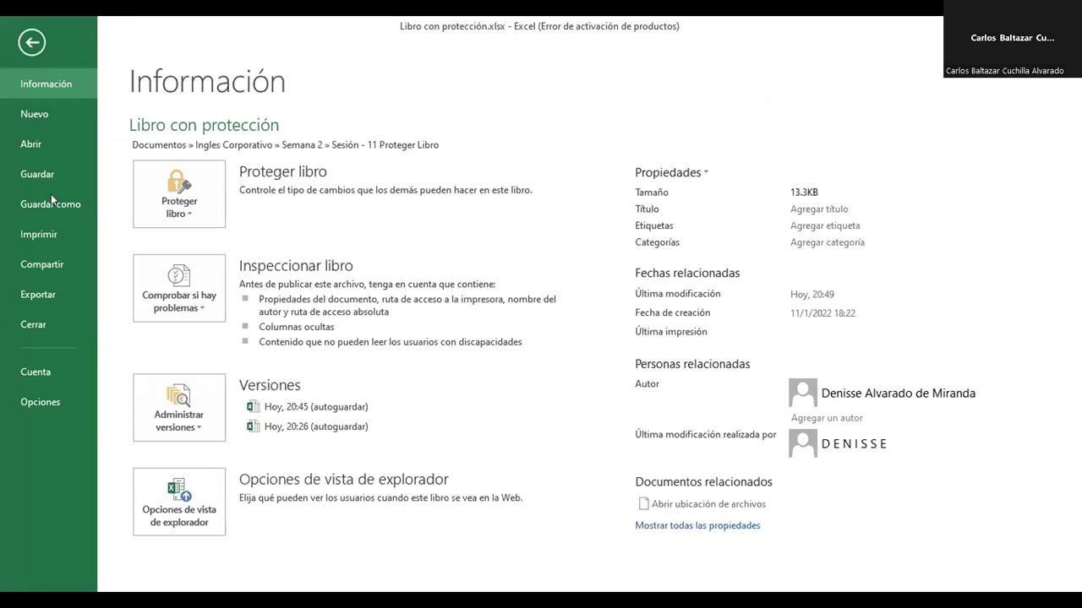
pyautogui.click(195, 209)
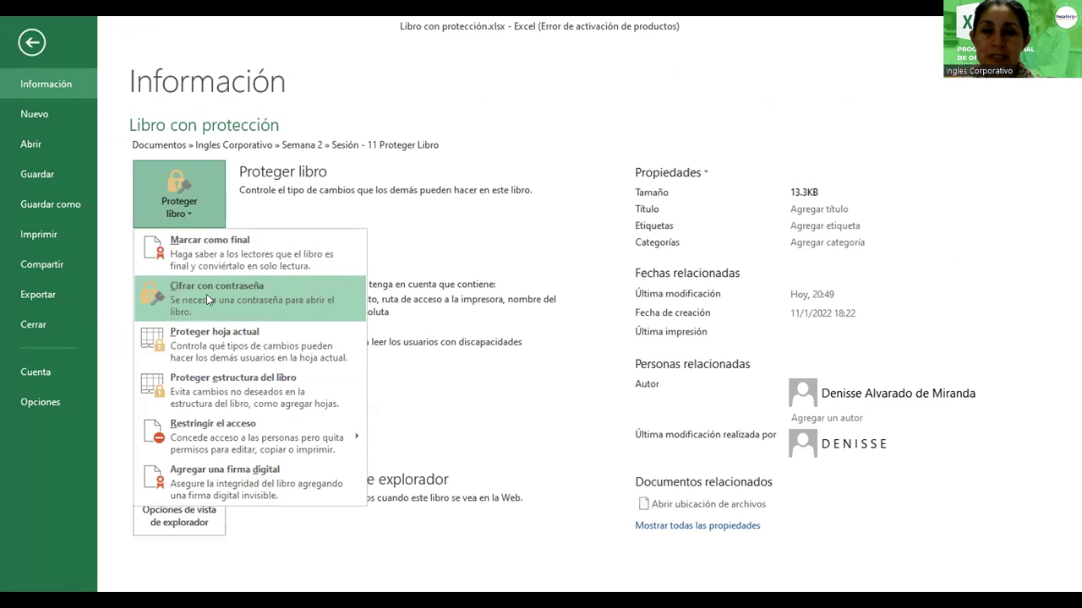
pyautogui.click(206, 294)
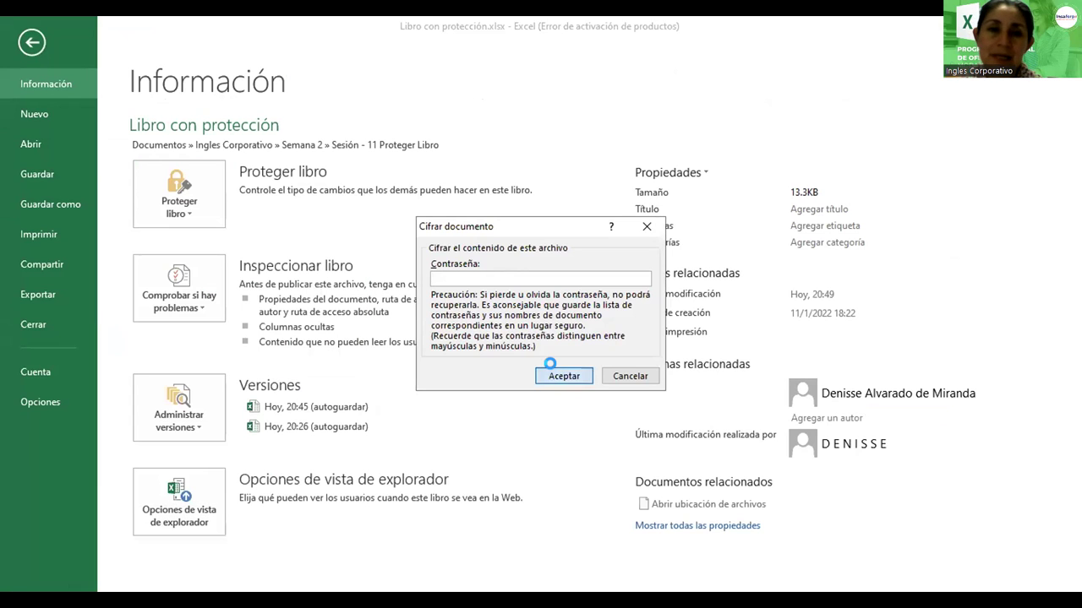
pyautogui.click(550, 372)
pyautogui.click(34, 174)
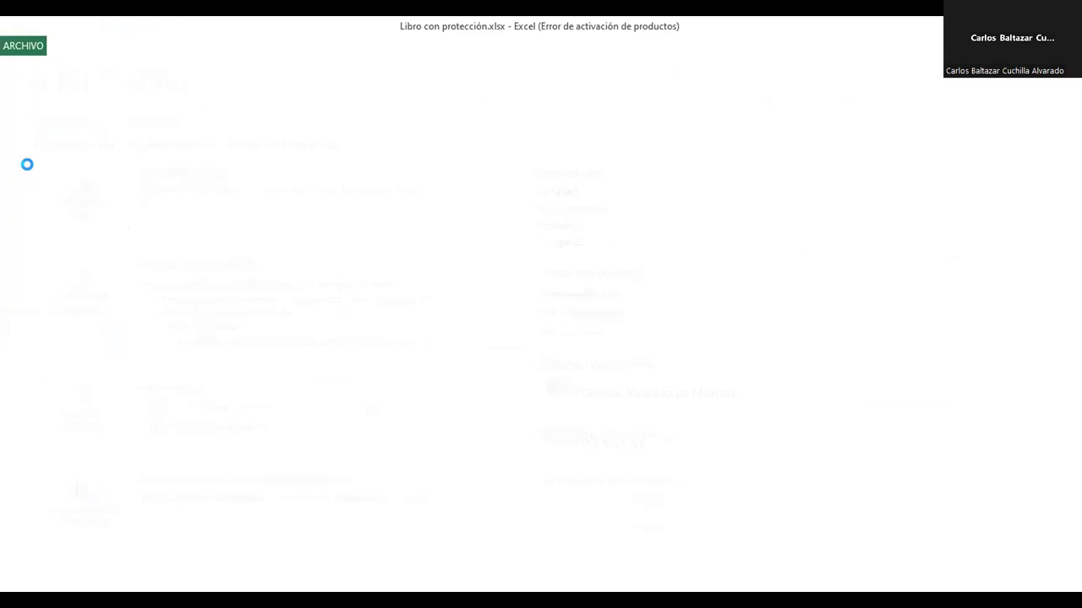
pyautogui.click(449, 240)
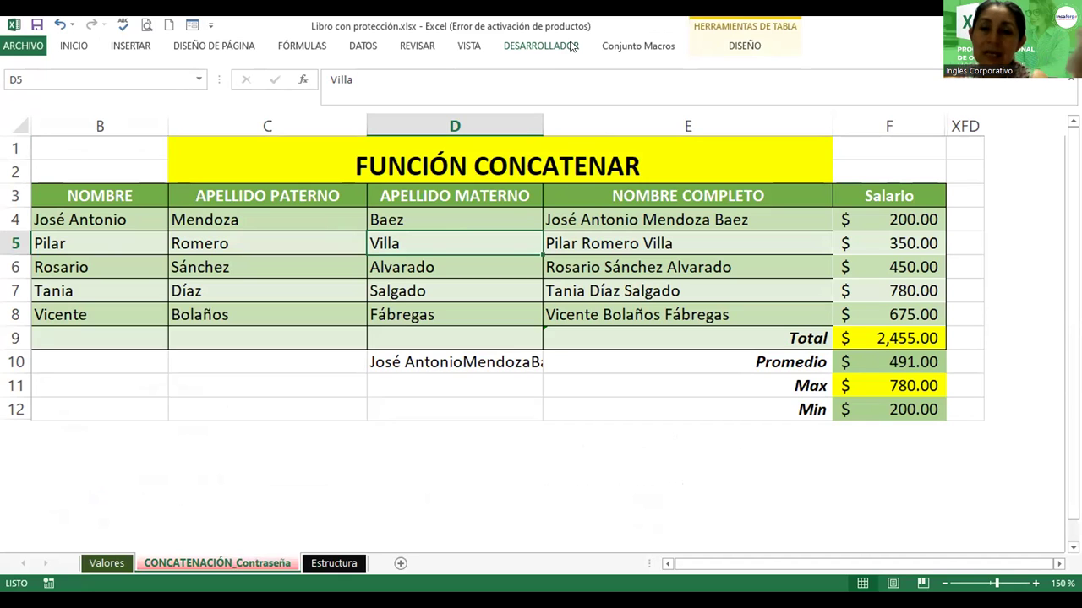
pyautogui.click(710, 268)
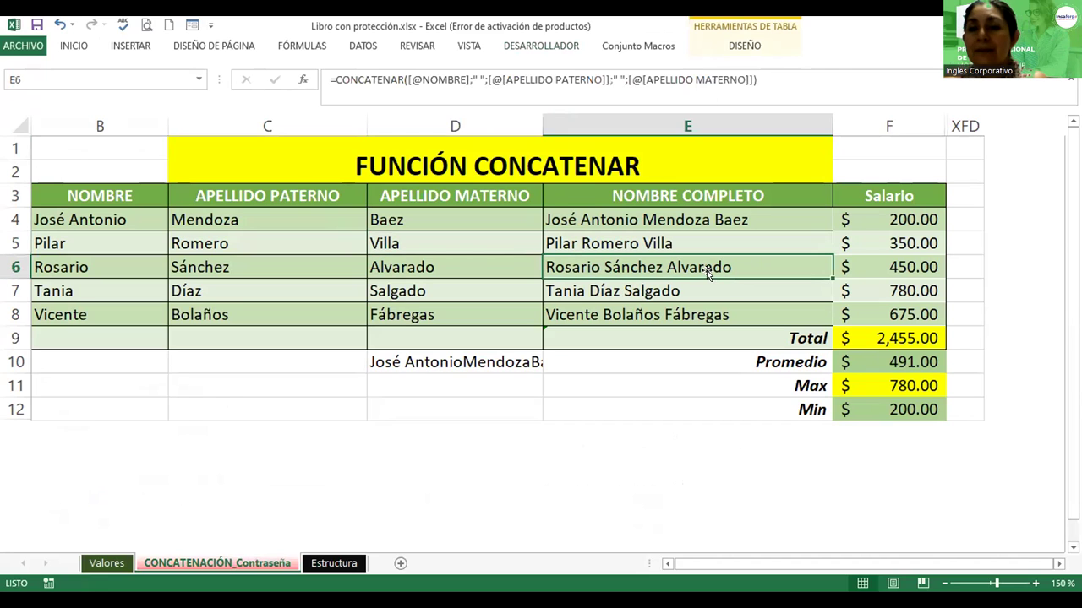
pyautogui.click(409, 47)
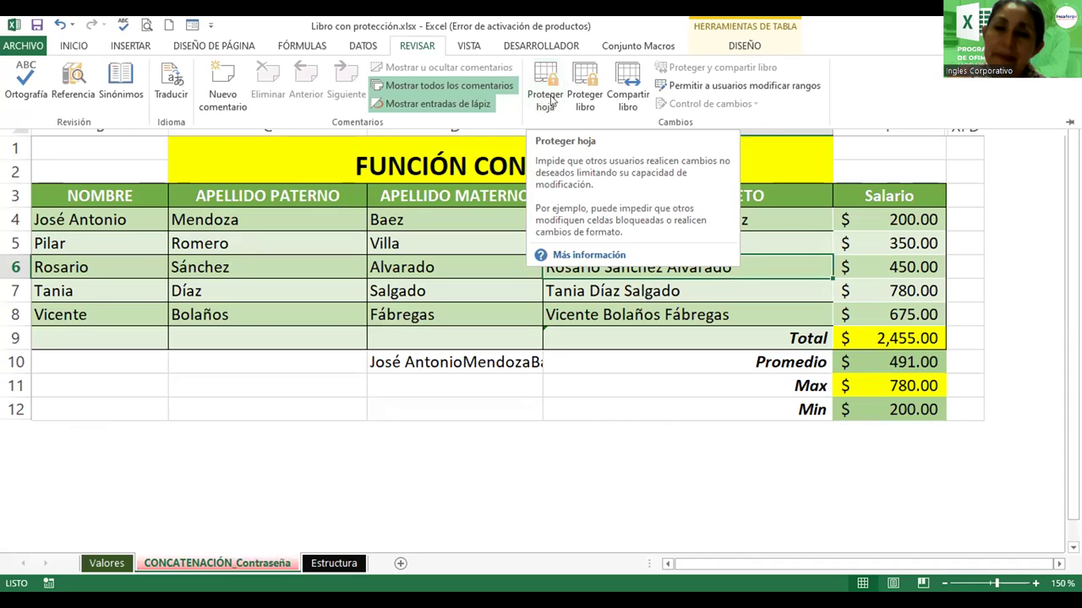
pyautogui.click(881, 345)
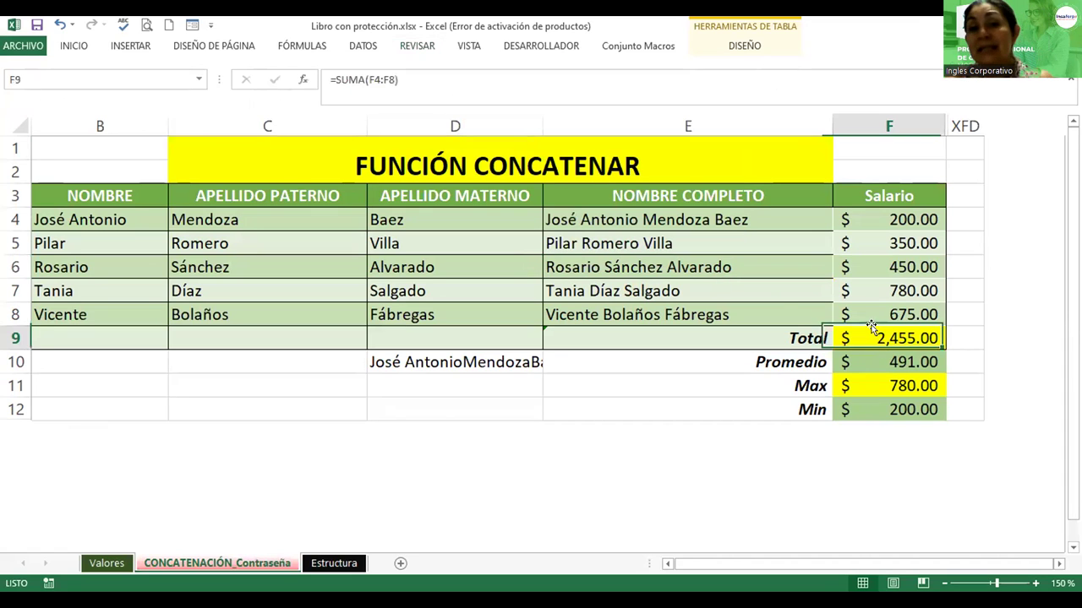
pyautogui.click(858, 384)
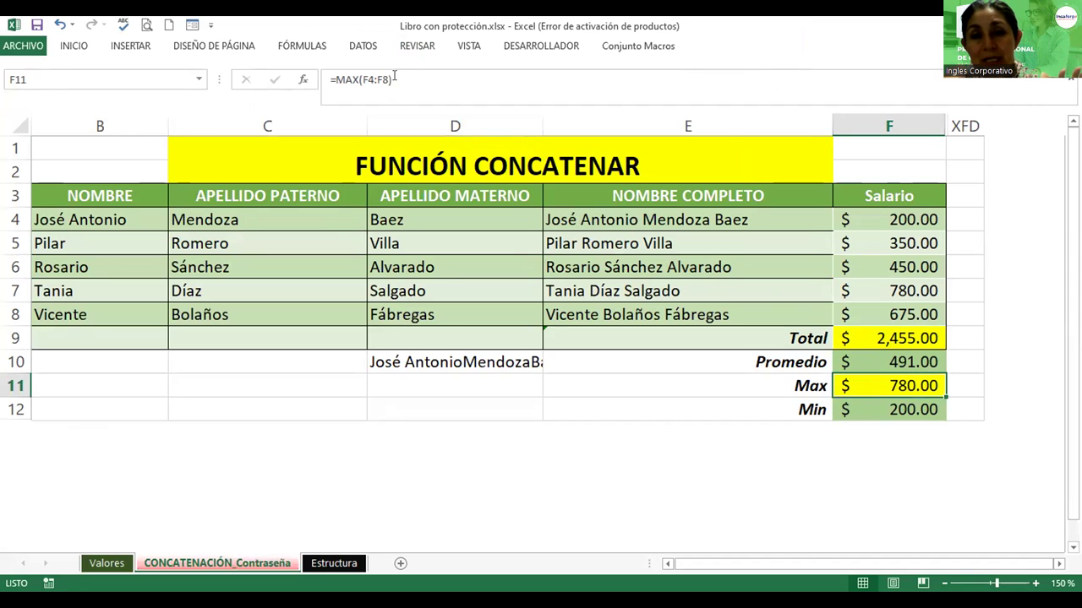
pyautogui.press('F2')
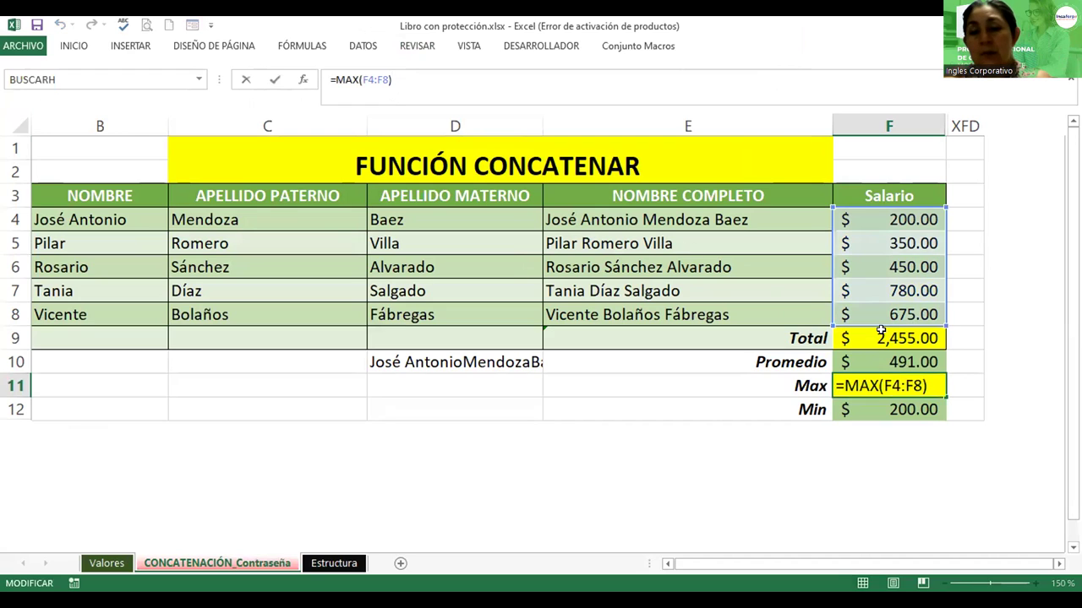
pyautogui.click(881, 333)
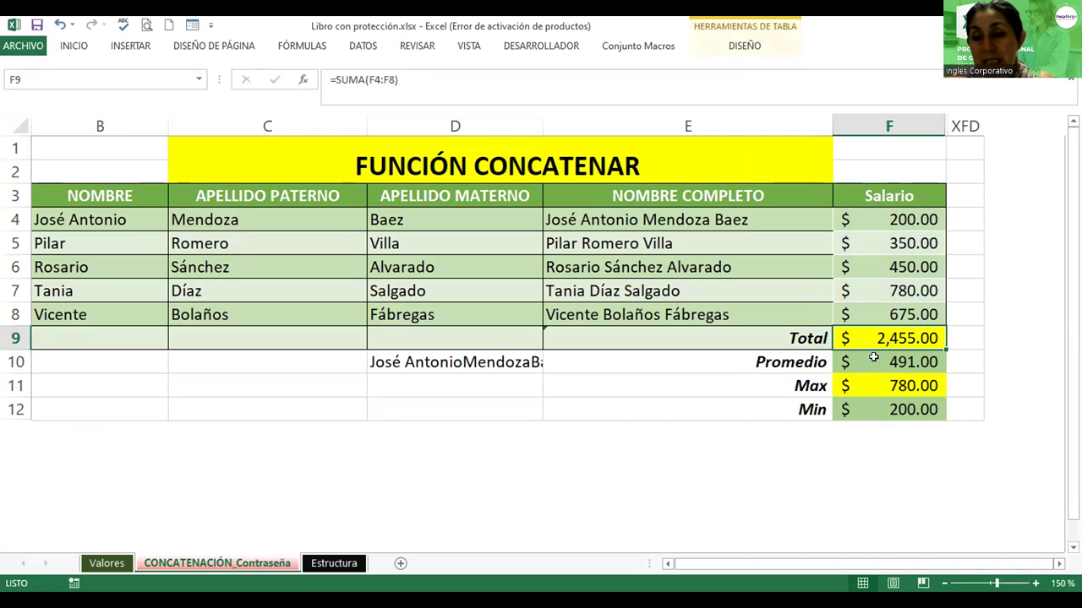
pyautogui.click(875, 356)
pyautogui.click(872, 382)
pyautogui.press('Down')
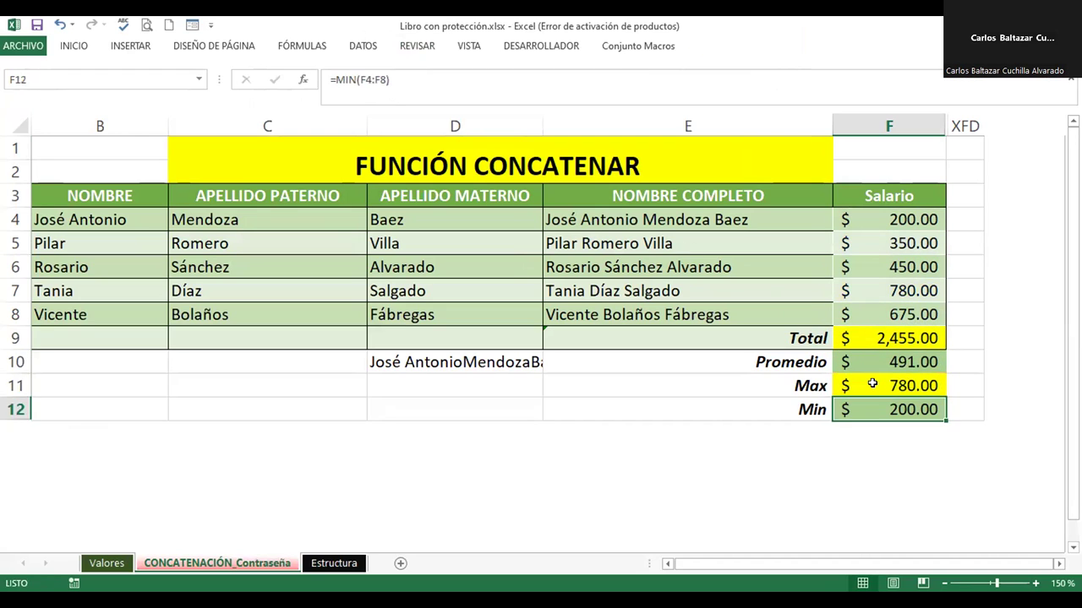
pyautogui.press('Up')
pyautogui.click(859, 360)
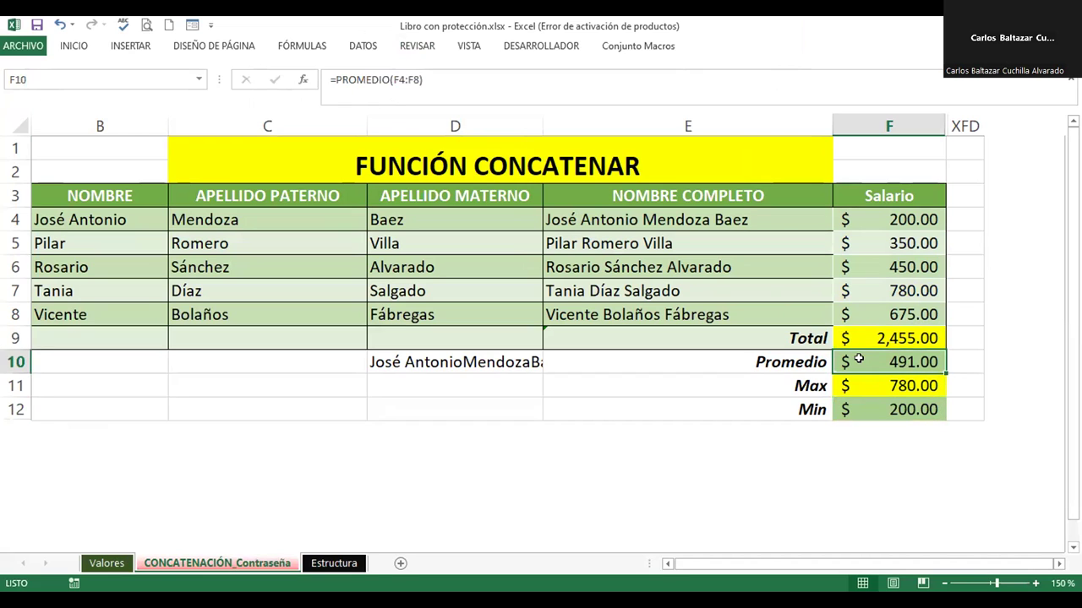
pyautogui.click(856, 337)
pyautogui.click(651, 307)
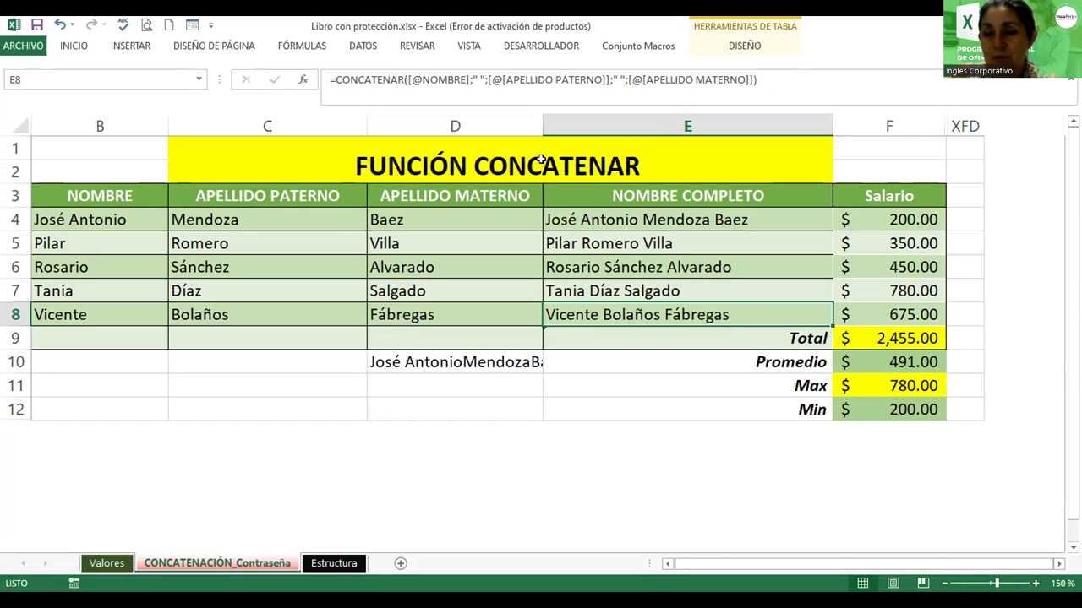
pyautogui.click(475, 377)
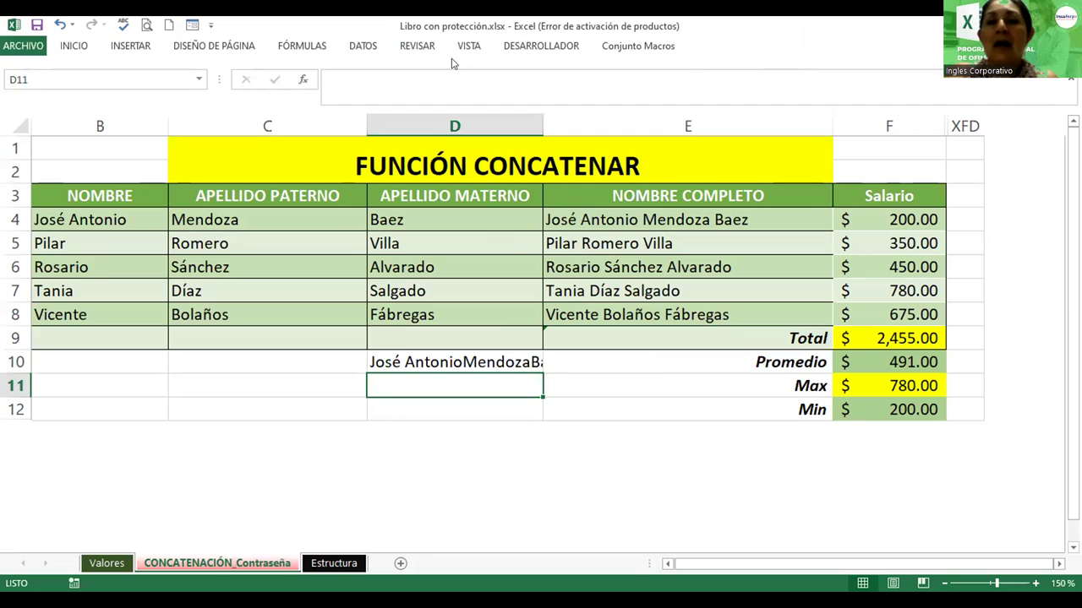
pyautogui.click(415, 46)
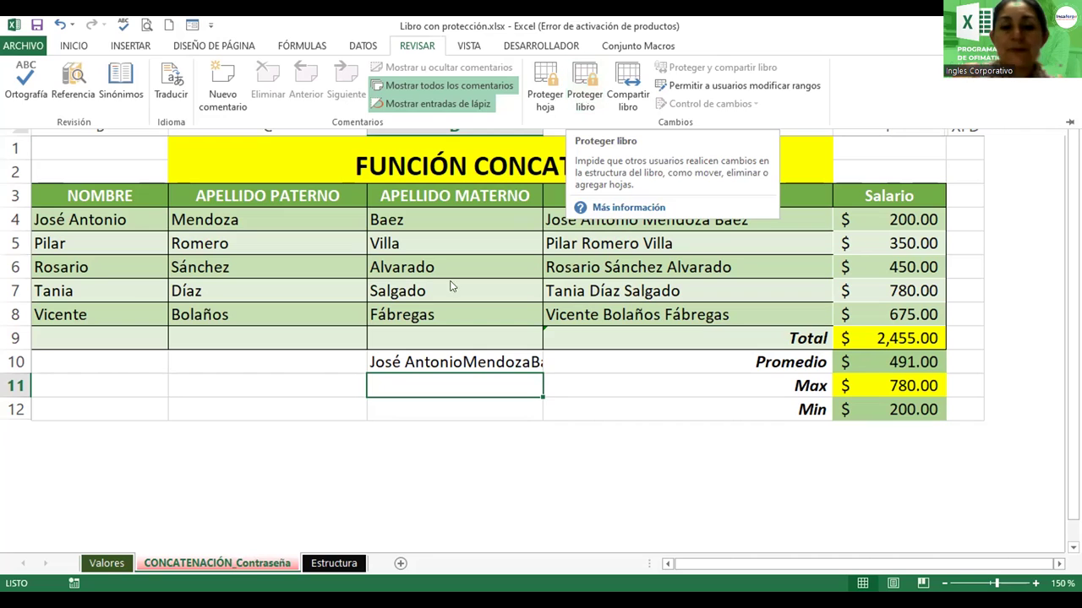
pyautogui.click(153, 564)
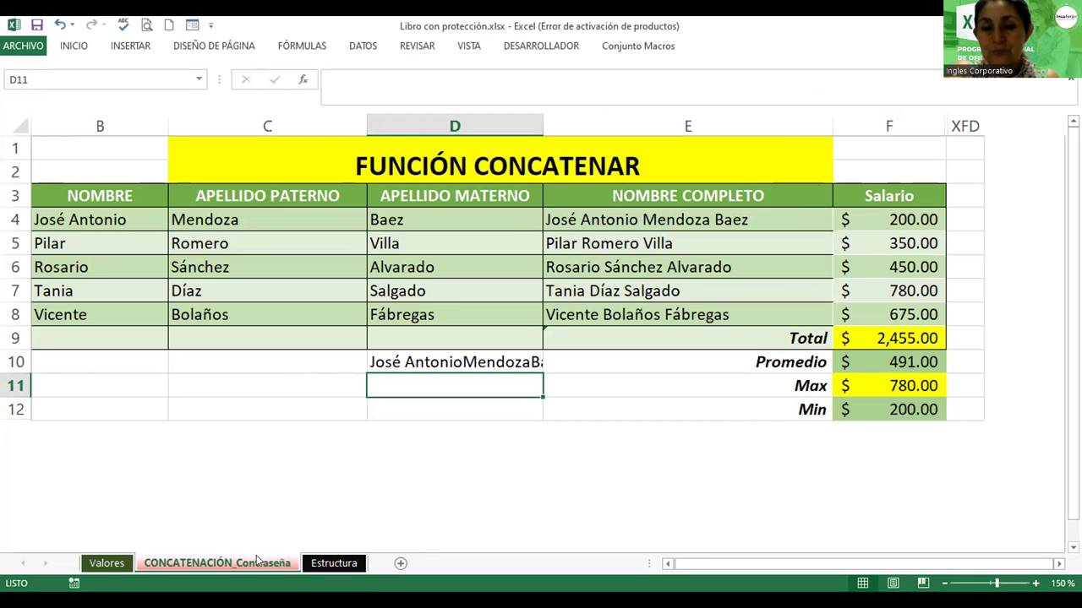
# Insert a new blank Hoja3 sheet after the Estructura tab
pyautogui.click(309, 561)
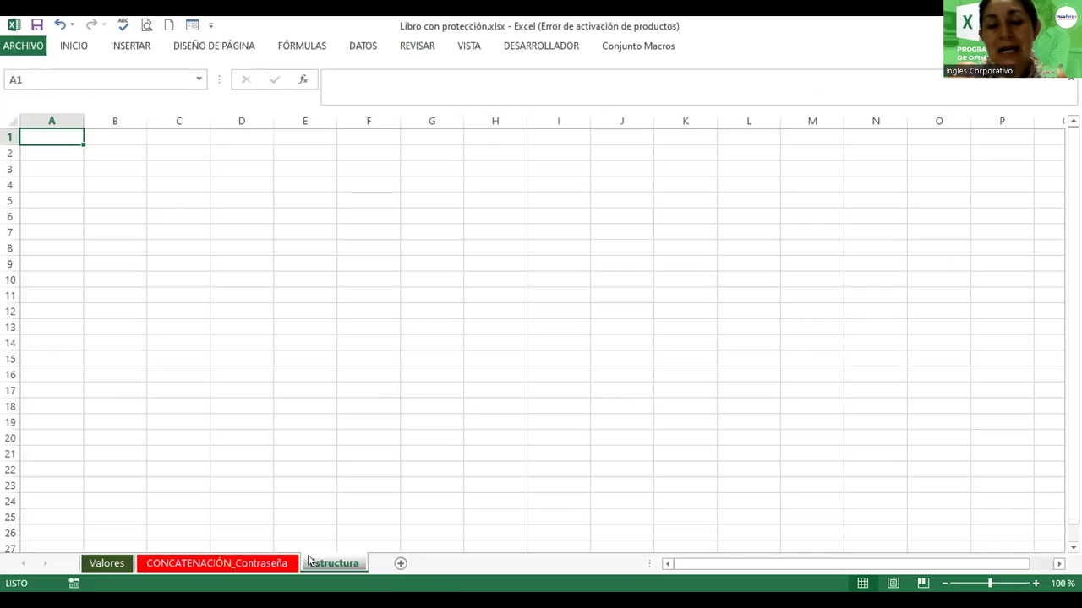
pyautogui.click(400, 563)
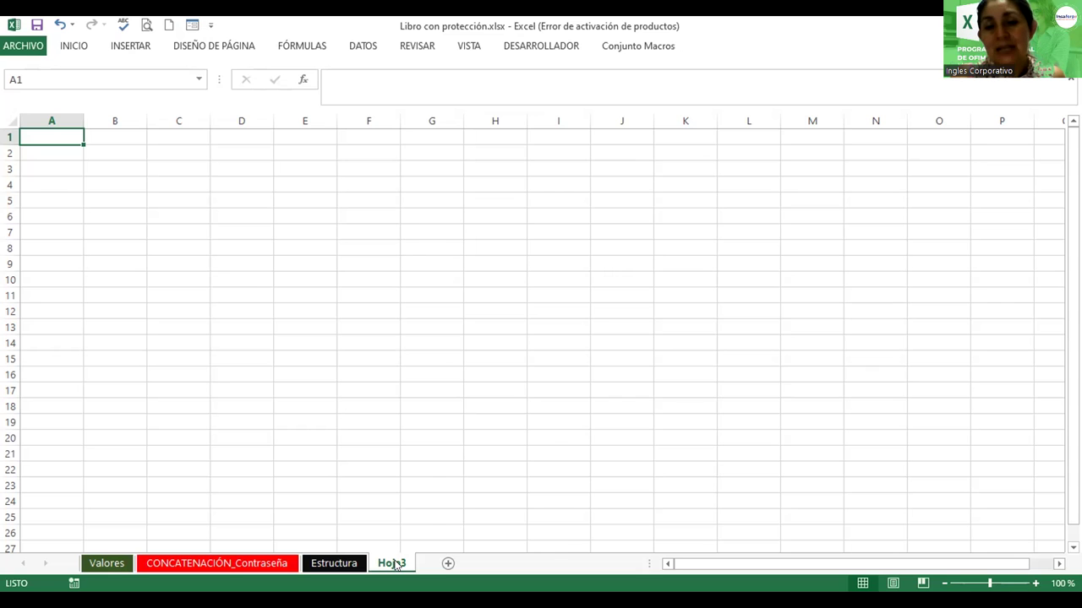
# Delete the Hoja3 sheet via its tab menu and select cell G16
pyautogui.rightClick(395, 565)
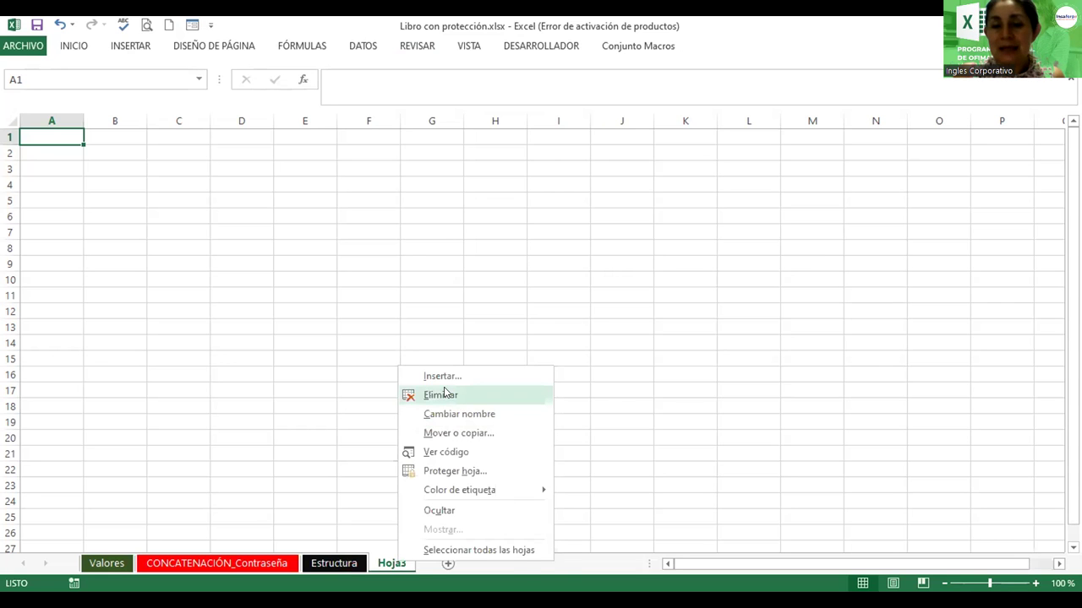
pyautogui.click(440, 395)
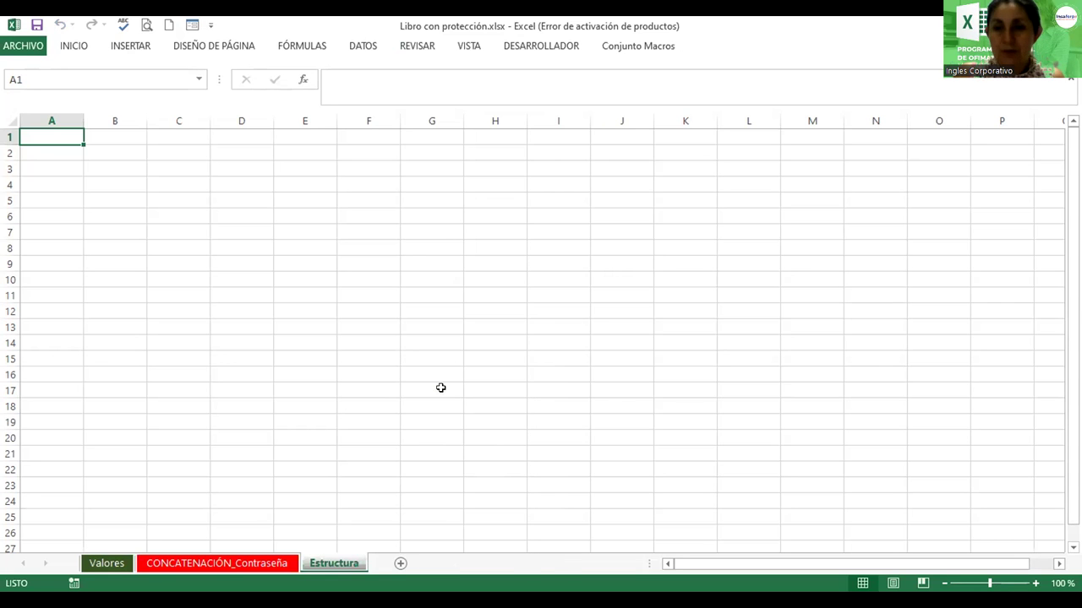
pyautogui.click(438, 379)
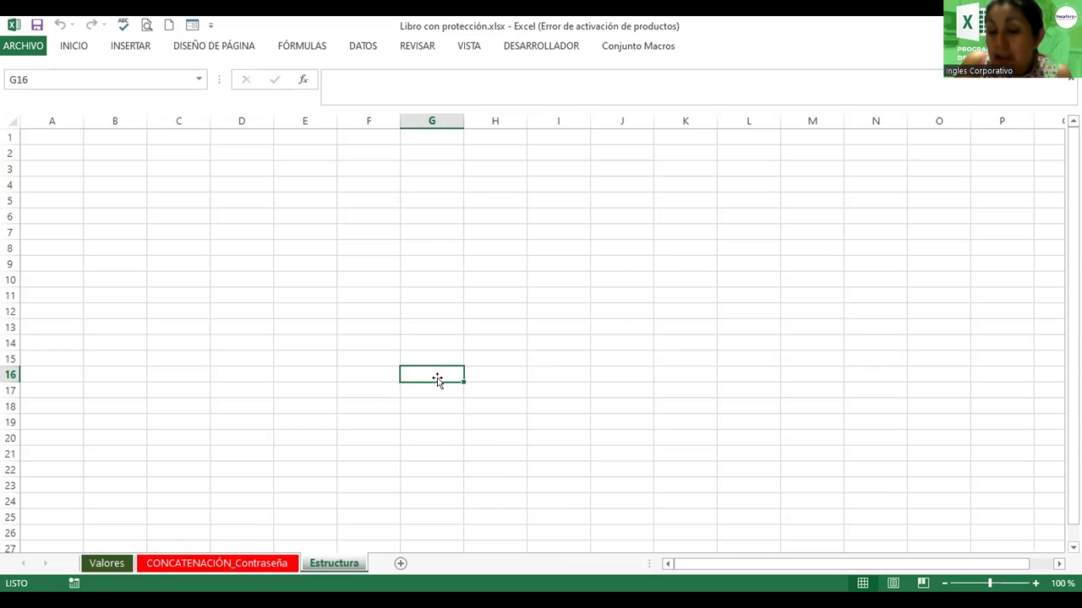
# Lock the workbook structure in Proteger libro, entering and confirming a password
pyautogui.click(427, 47)
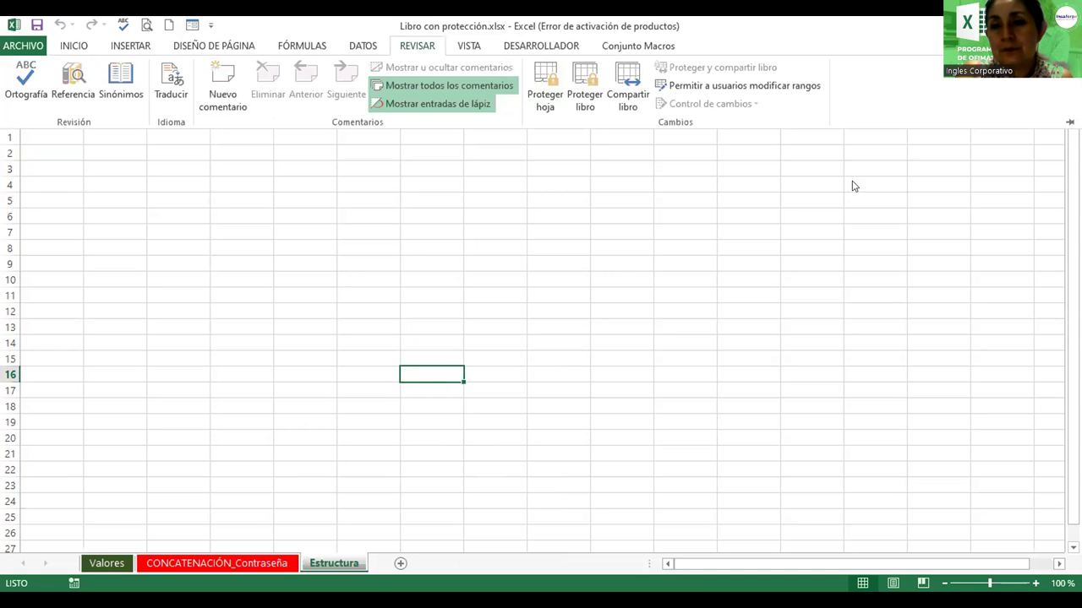
pyautogui.click(427, 48)
pyautogui.click(427, 47)
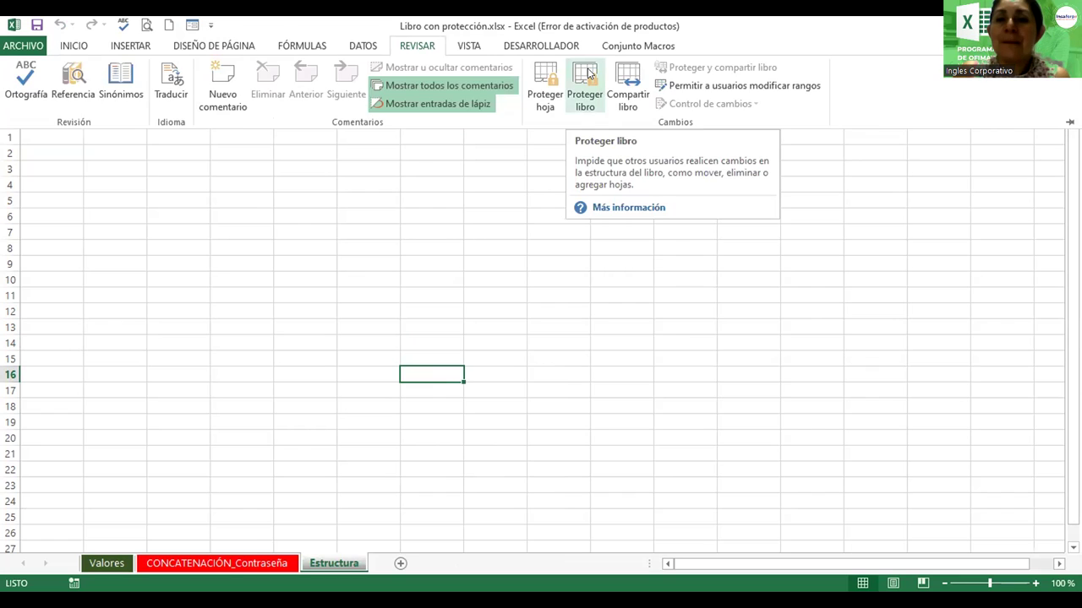
pyautogui.click(585, 84)
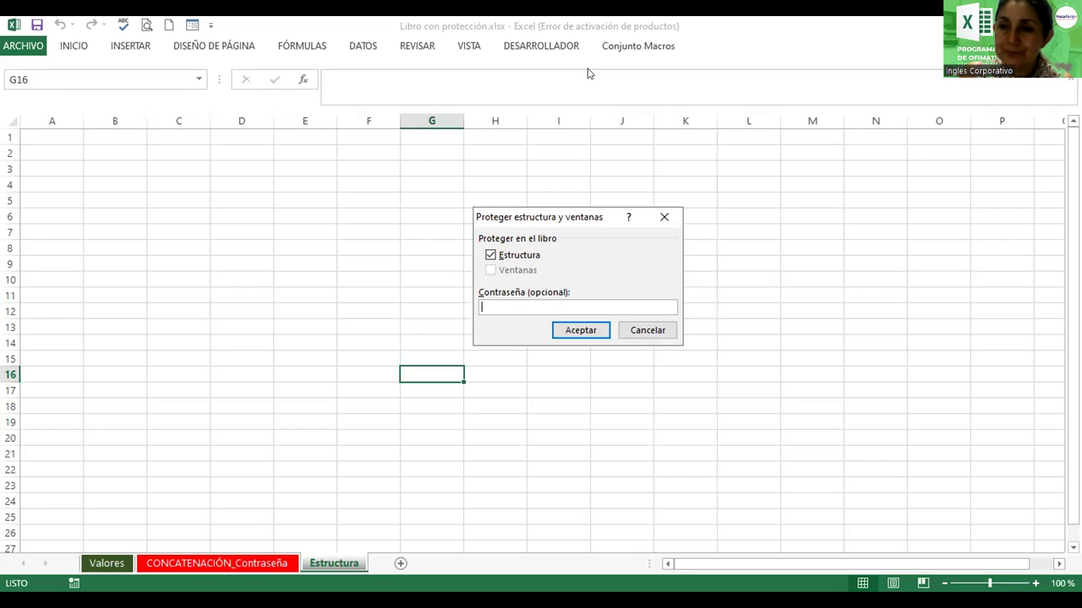
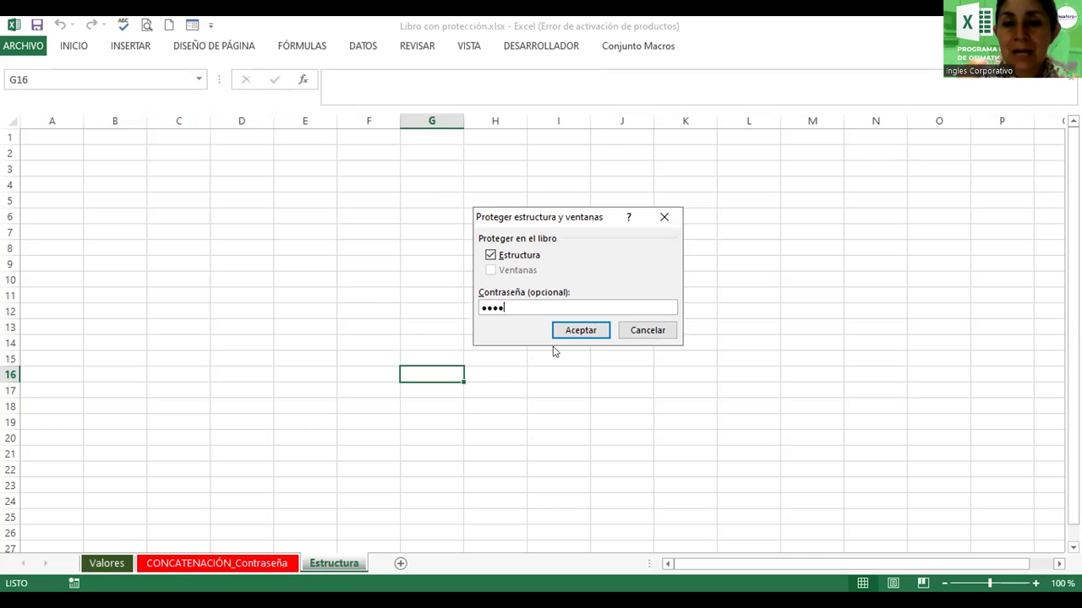
pyautogui.click(591, 331)
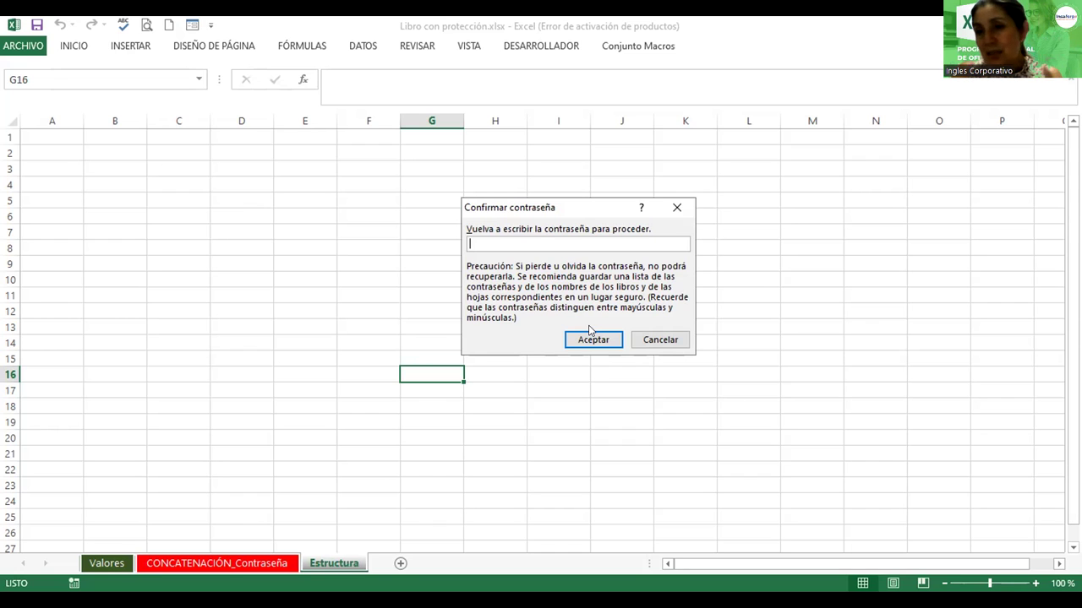
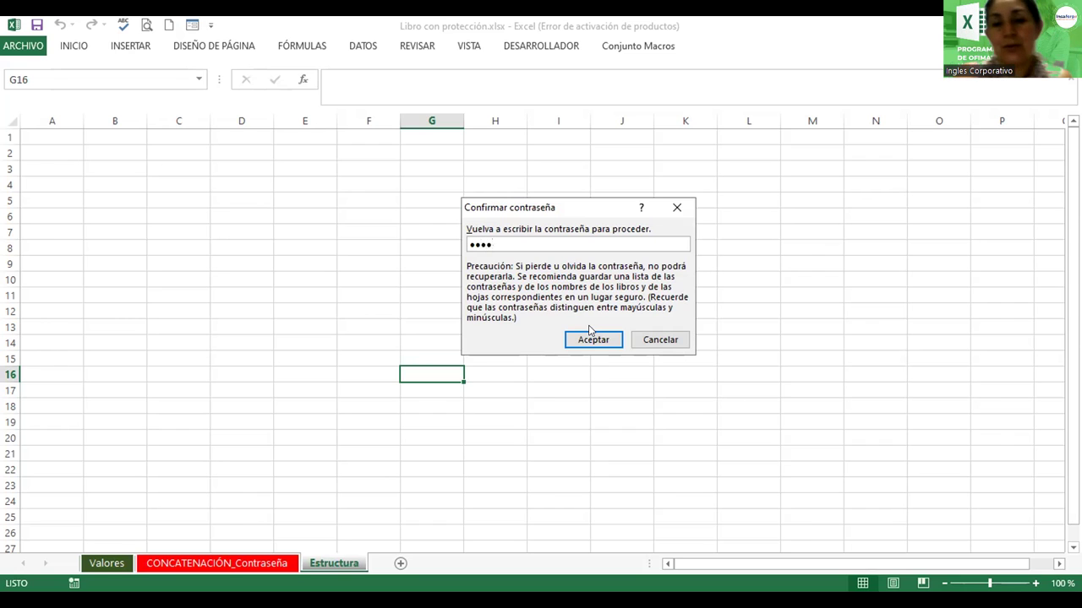
pyautogui.click(590, 331)
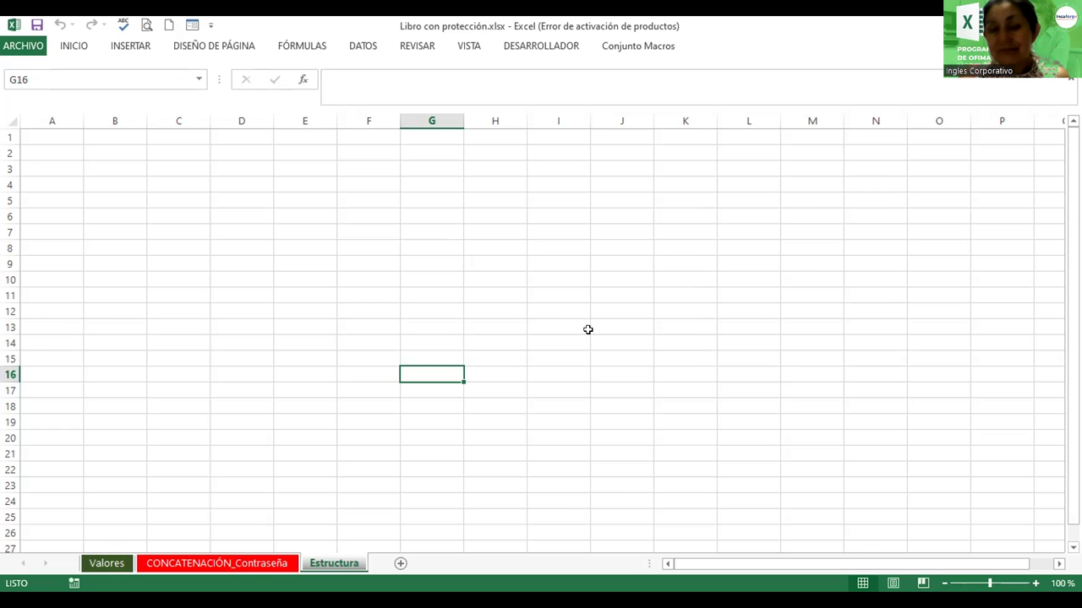
pyautogui.click(275, 564)
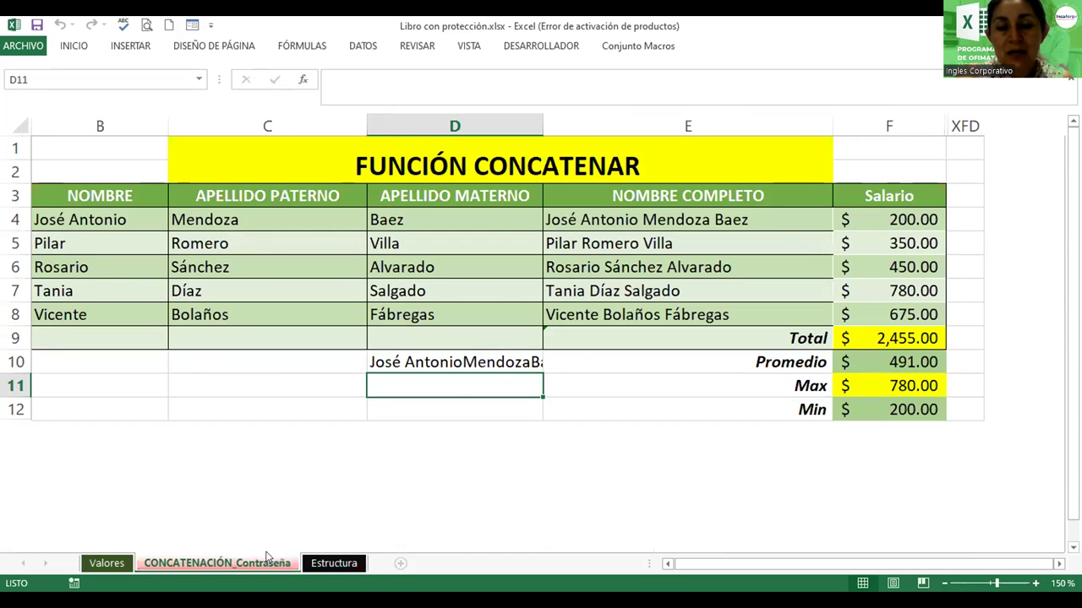
pyautogui.rightClick(279, 565)
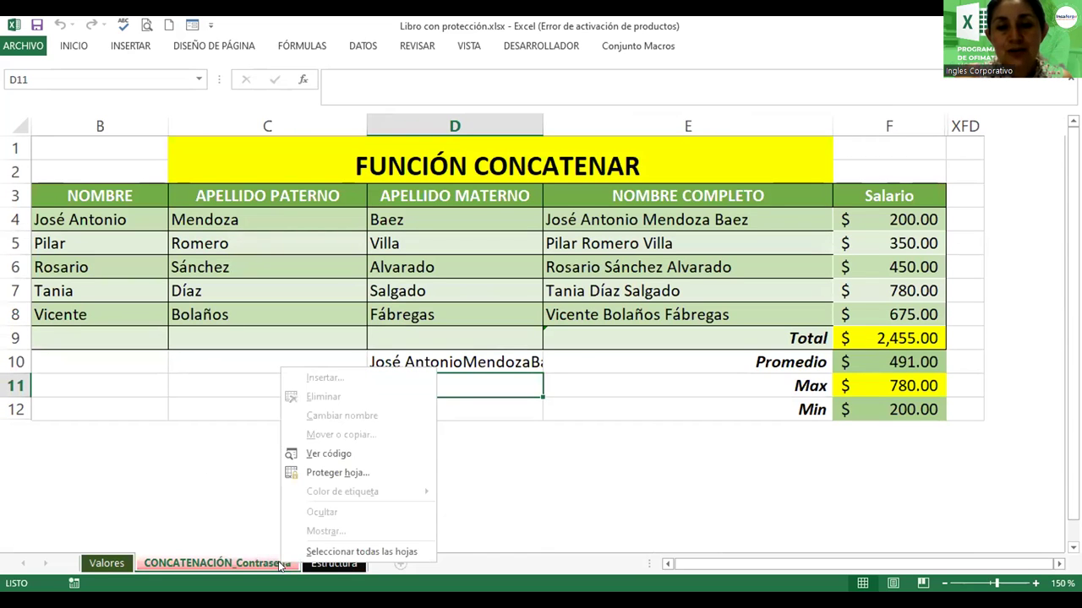
pyautogui.click(310, 472)
pyautogui.click(394, 353)
pyautogui.moveTo(198, 567); pyautogui.dragTo(353, 550)
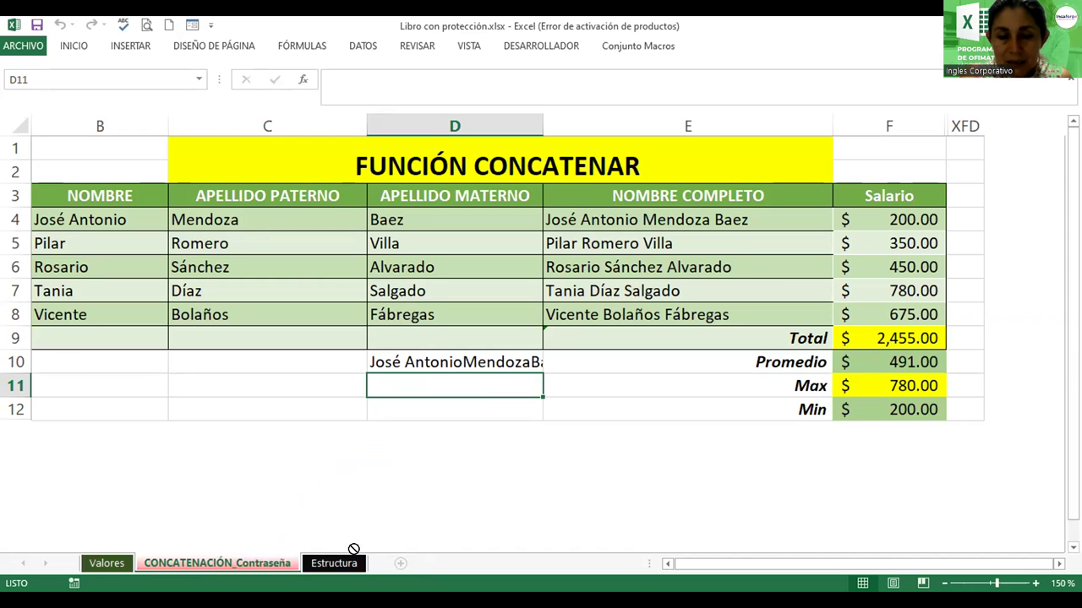
pyautogui.moveTo(353, 550)
pyautogui.mouseDown()
pyautogui.moveTo(255, 556)
pyautogui.moveTo(400, 544)
pyautogui.moveTo(427, 582)
pyautogui.mouseUp()
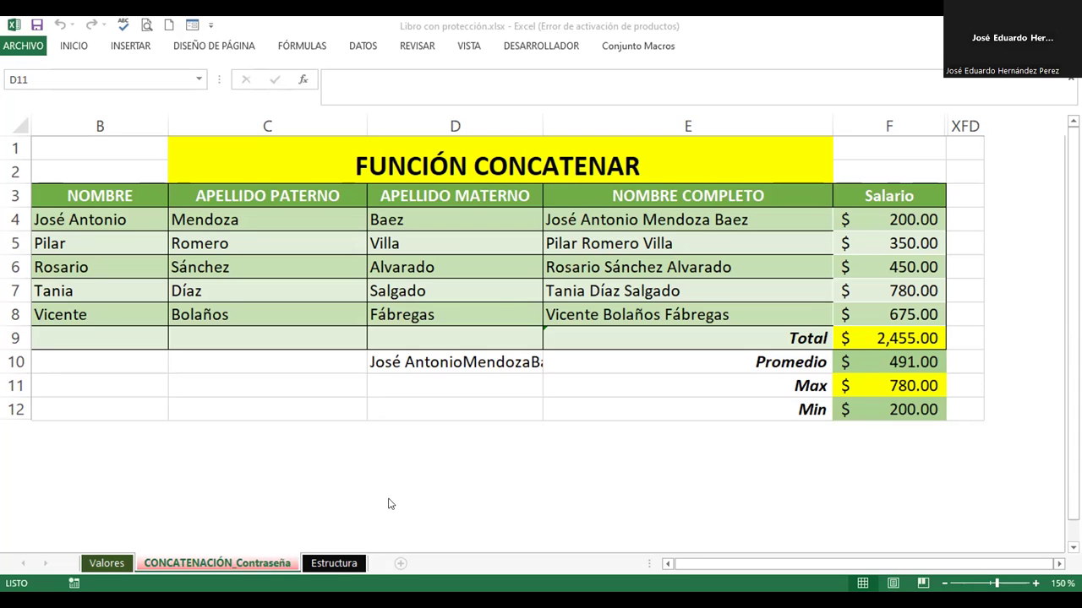
# Check the full-name formulas in E4:E6 and D10, then widen column D to show D10's text
pyautogui.click(628, 223)
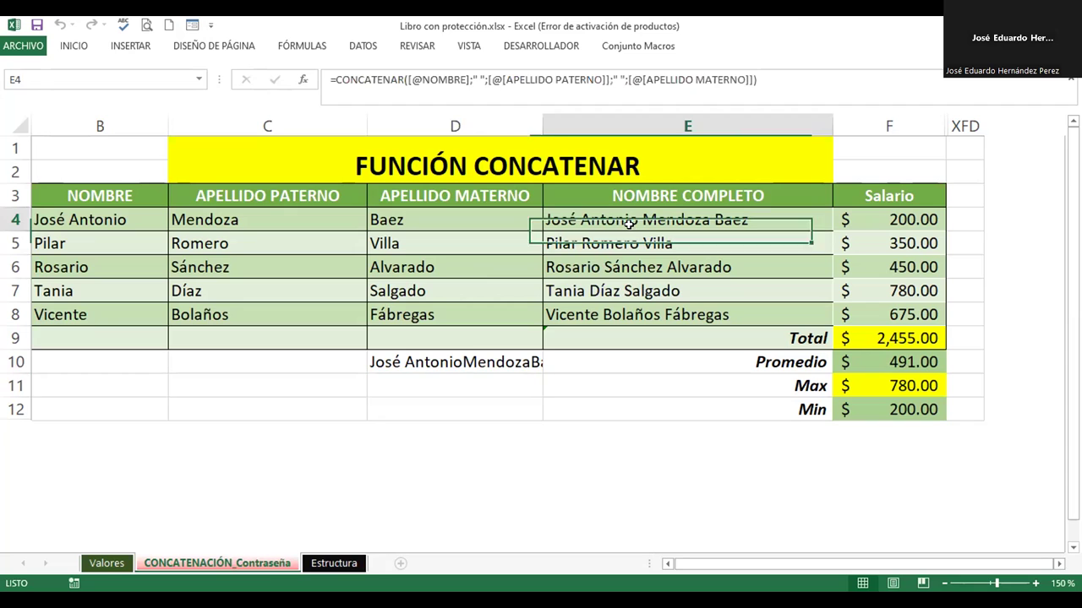
pyautogui.click(618, 249)
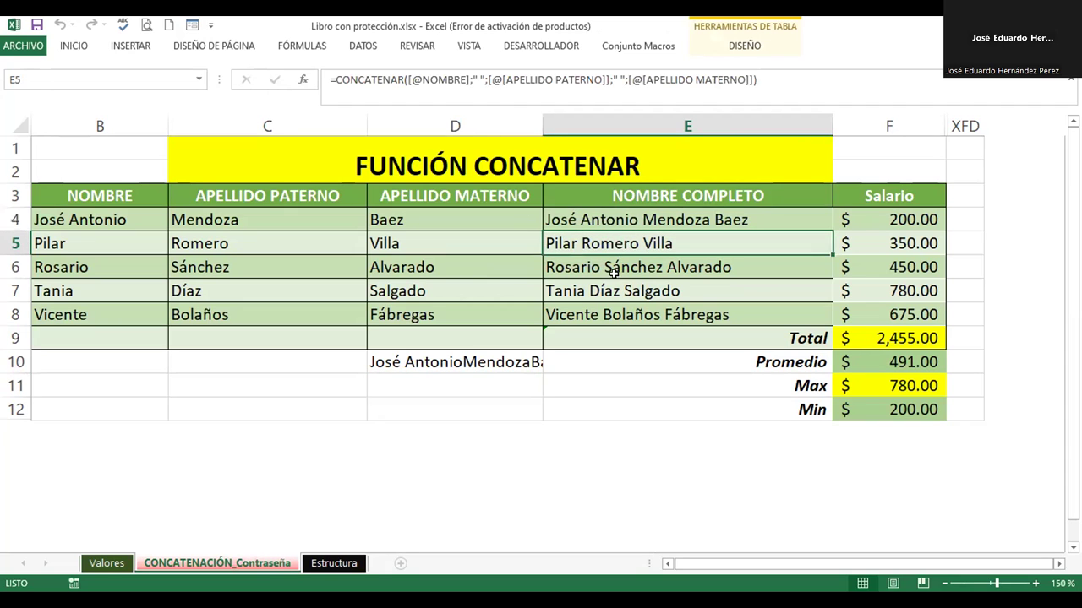
pyautogui.click(614, 271)
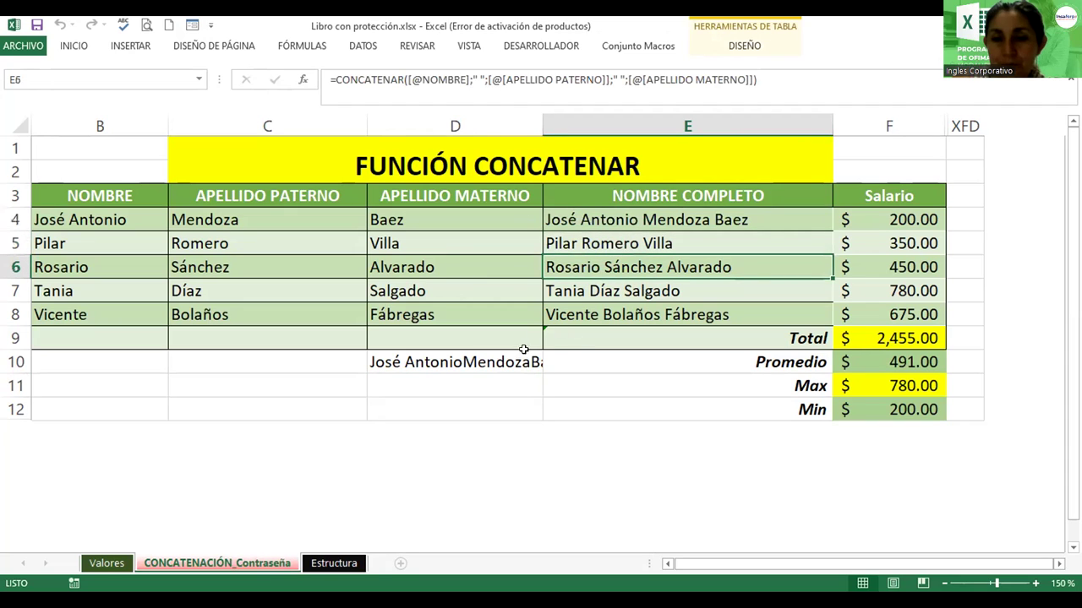
pyautogui.click(475, 359)
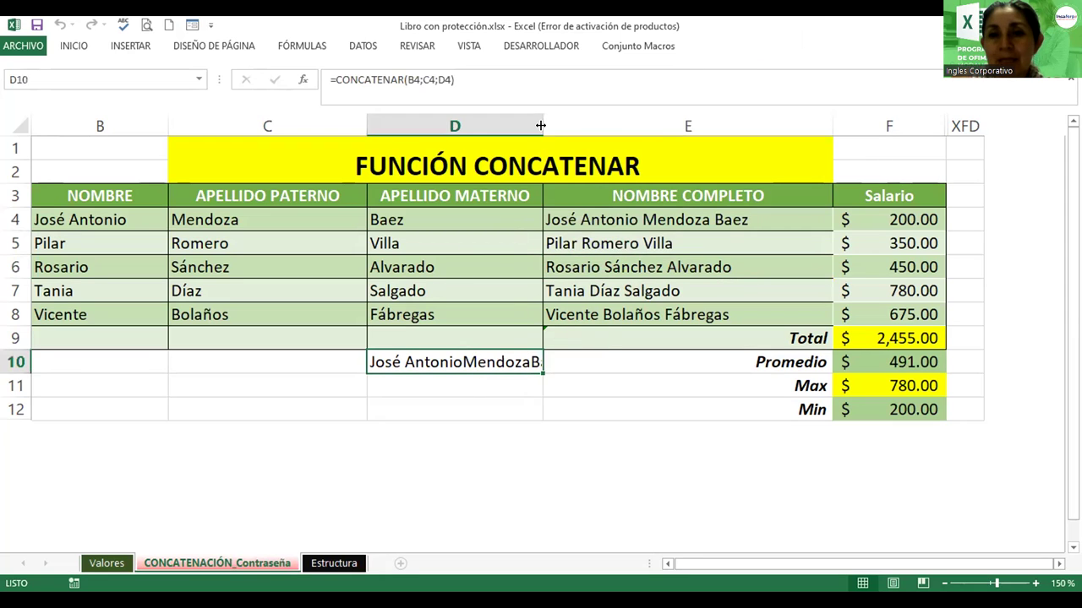
pyautogui.moveTo(541, 125); pyautogui.dragTo(594, 114)
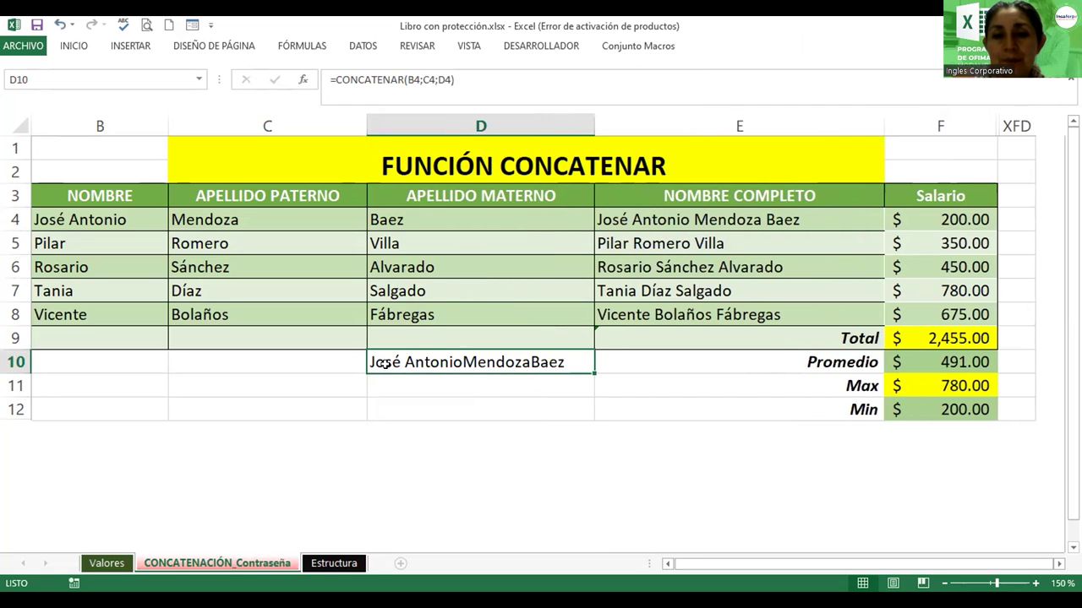
# Review the D10 and E4 formulas in edit mode, leaving both unchanged
pyautogui.doubleClick(385, 364)
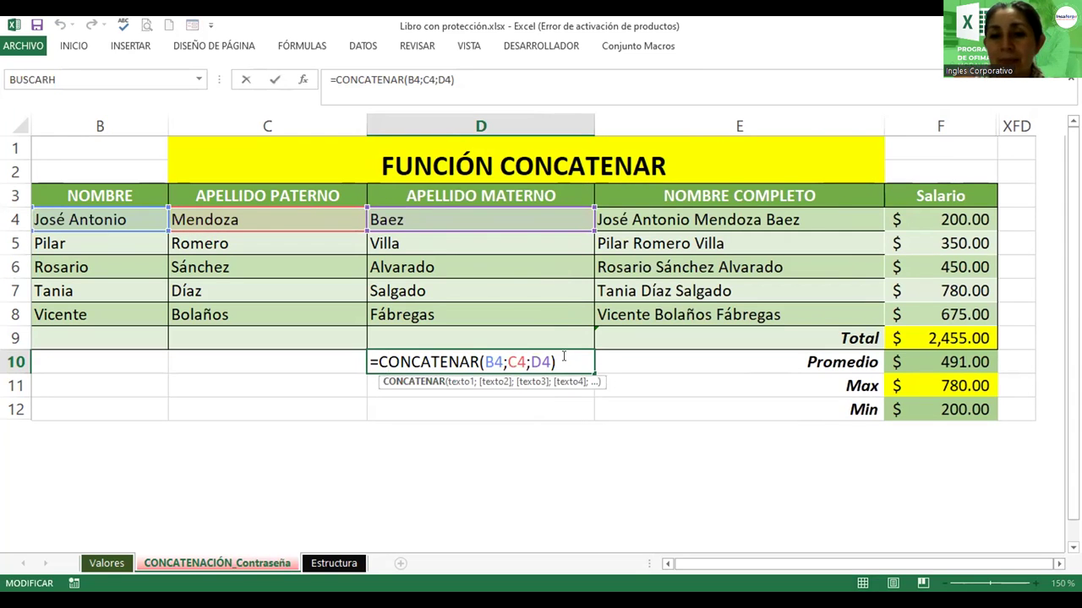
pyautogui.press('Return')
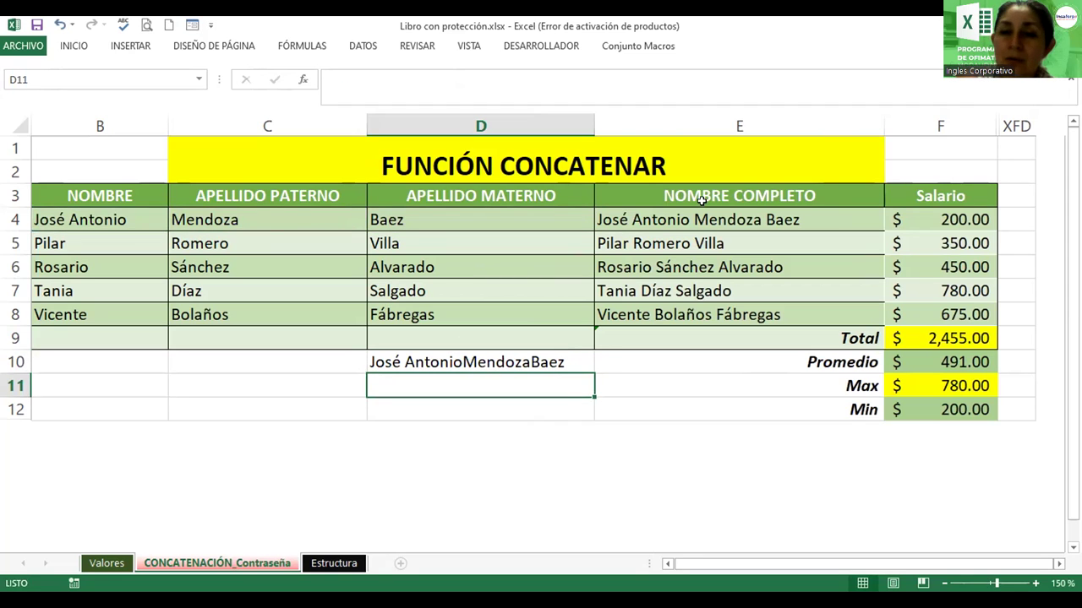
pyautogui.doubleClick(657, 219)
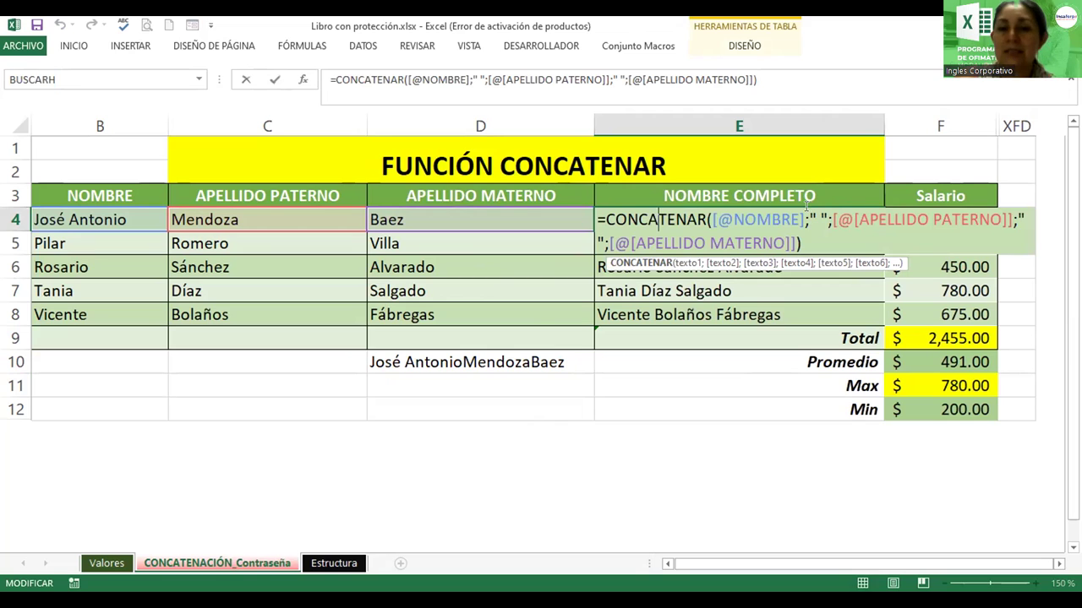
pyautogui.press('Return')
# Enter =CONCATENAR(B4;" ";C4;" ";D4) in D12 to build the first employee's spaced full name
pyautogui.click(436, 391)
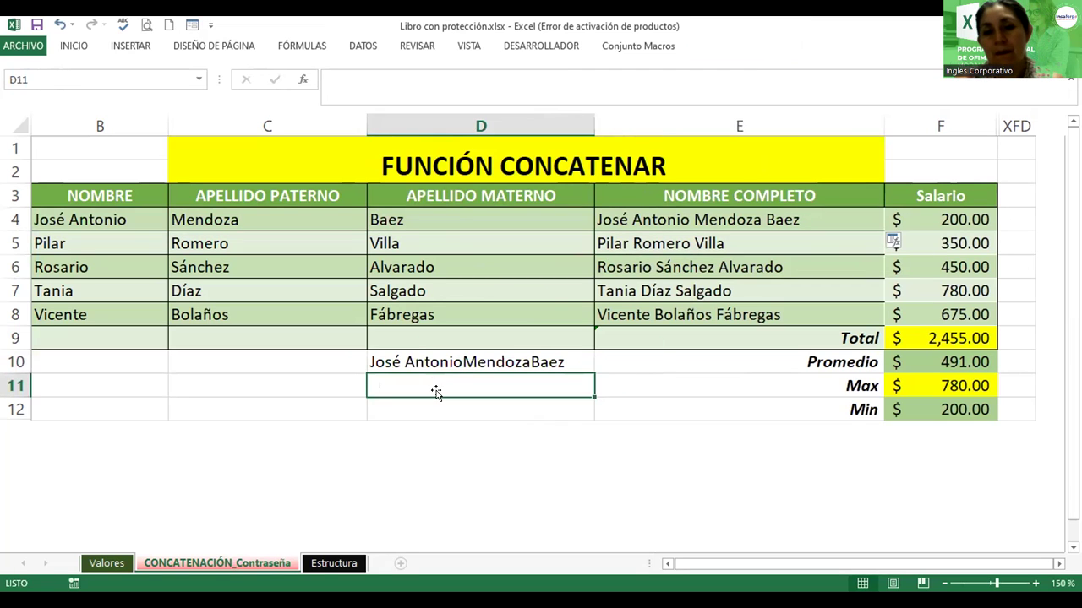
pyautogui.press('Down')
pyautogui.write('=')
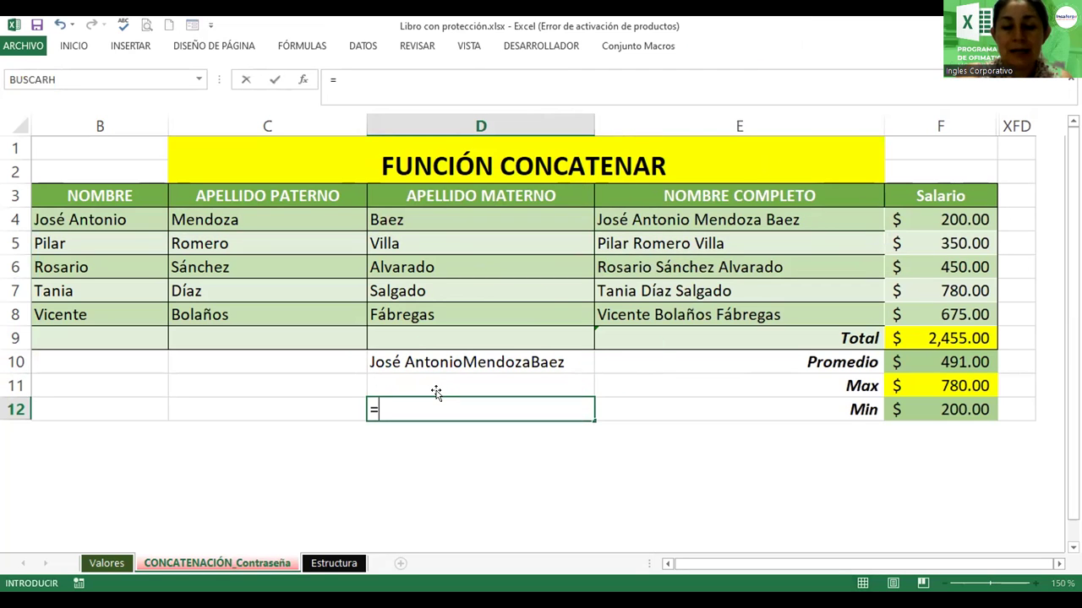
pyautogui.write('concatenar')
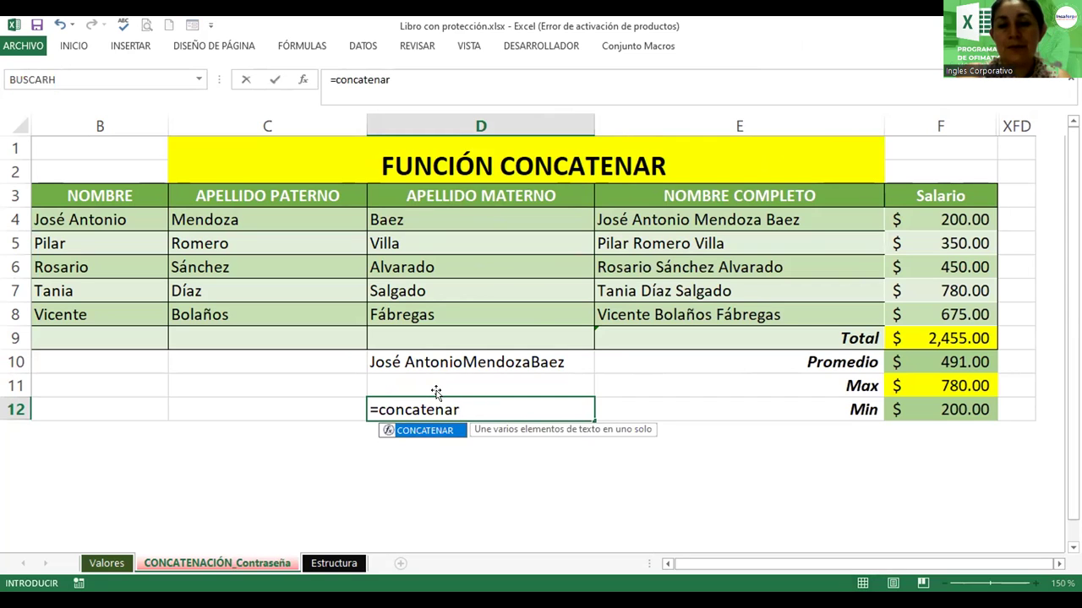
pyautogui.write('(')
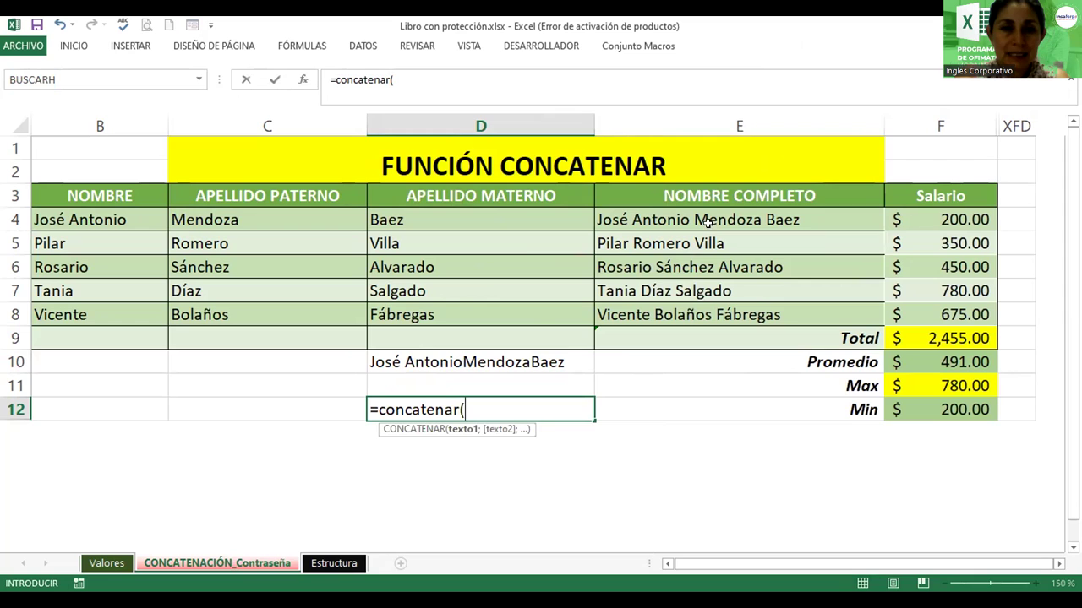
pyautogui.click(109, 213)
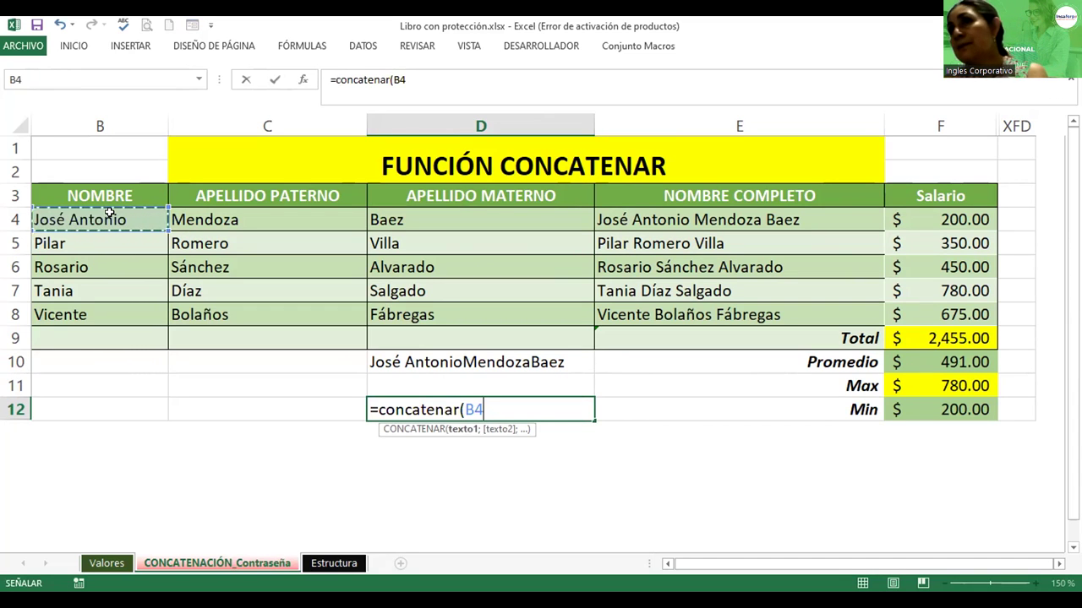
pyautogui.write(';"')
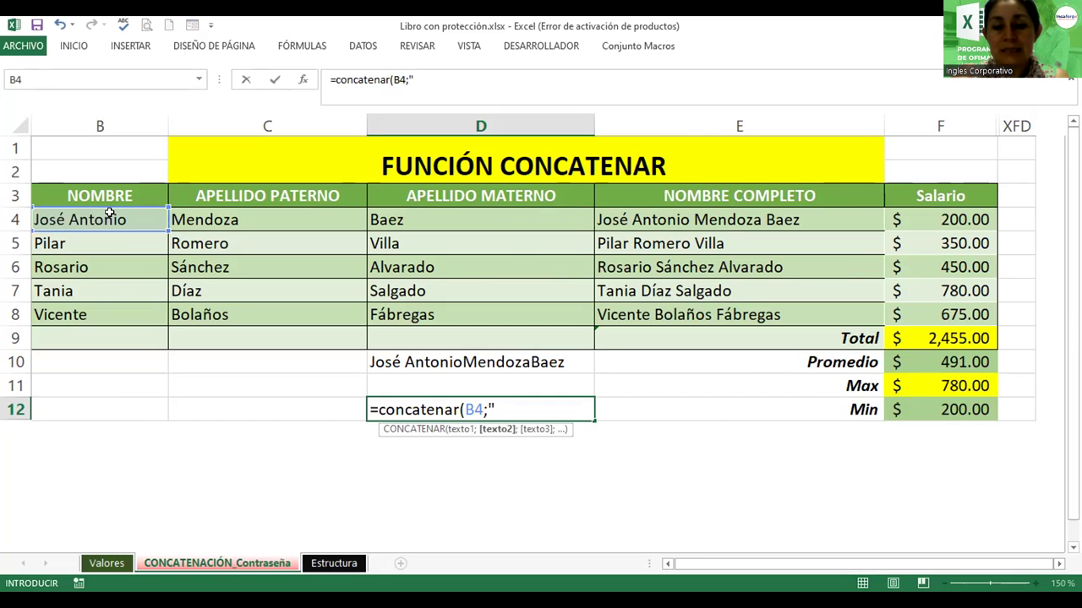
pyautogui.write(' "')
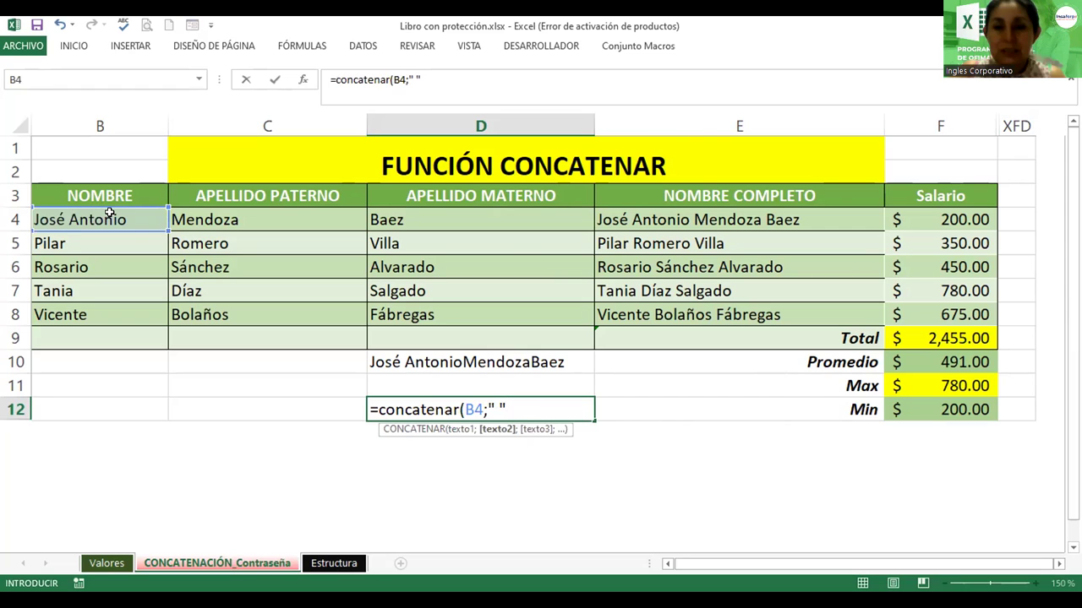
pyautogui.write(';')
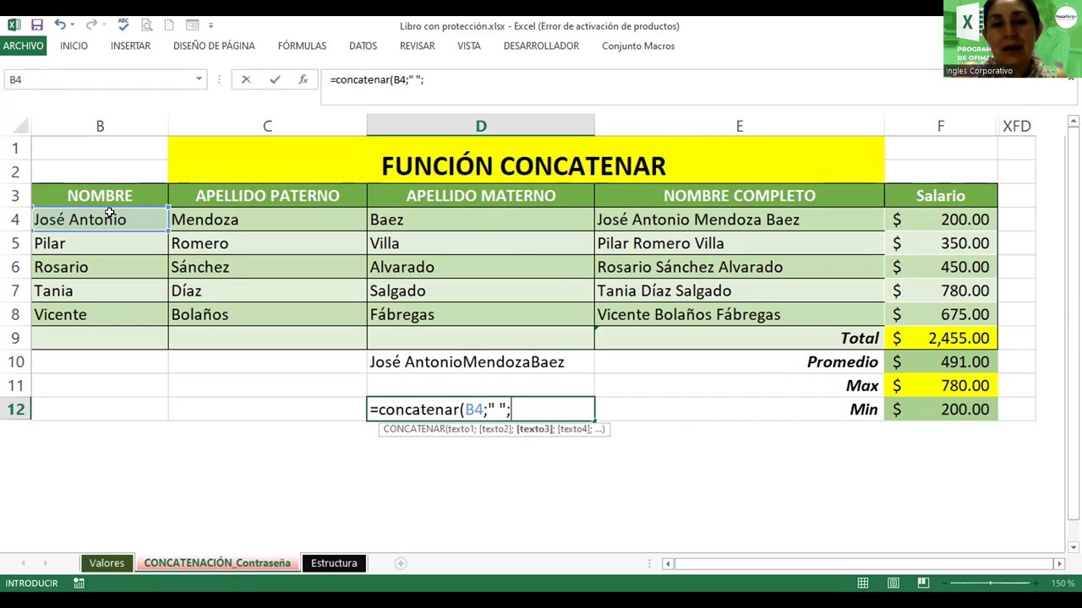
pyautogui.click(210, 219)
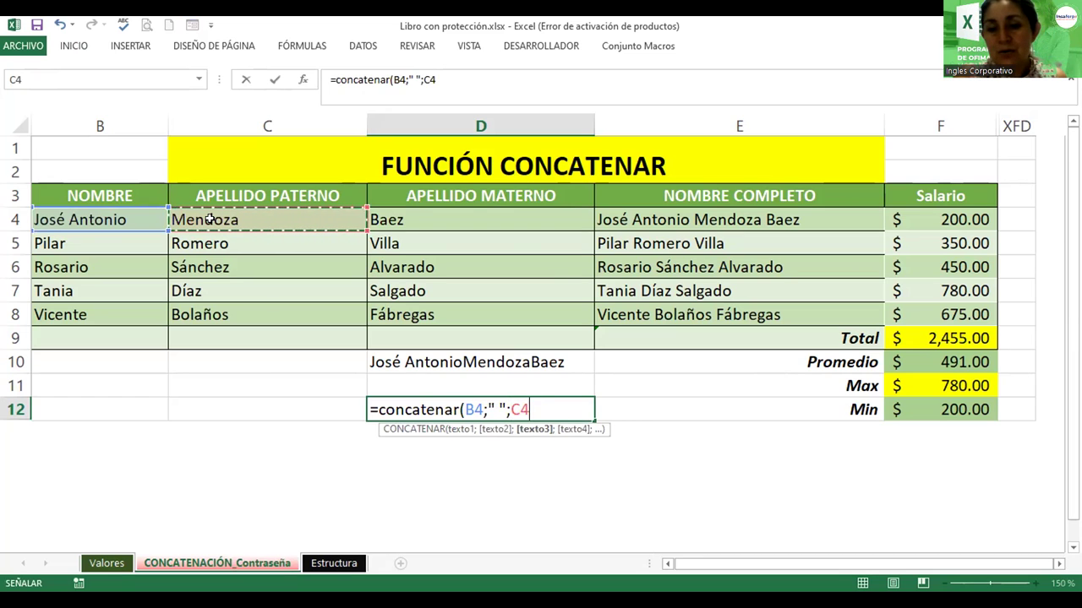
pyautogui.write(';')
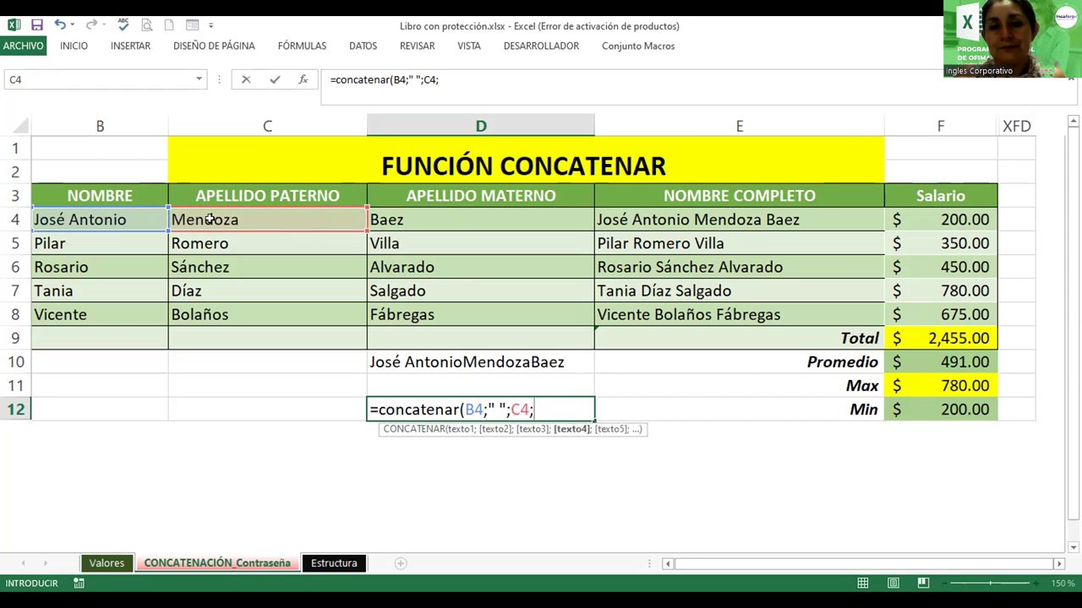
pyautogui.write('" "')
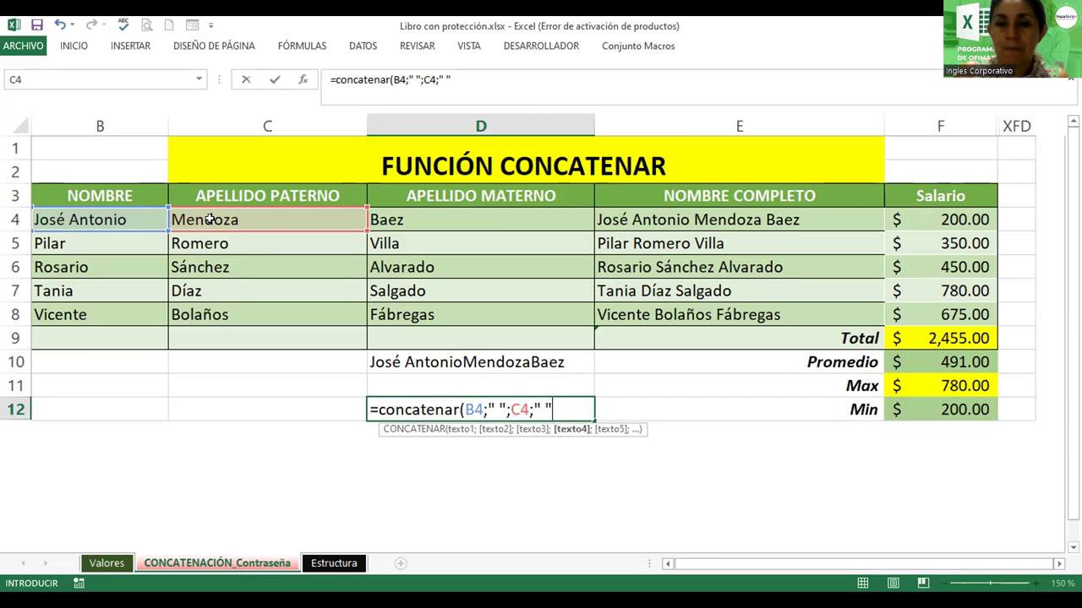
pyautogui.write(';')
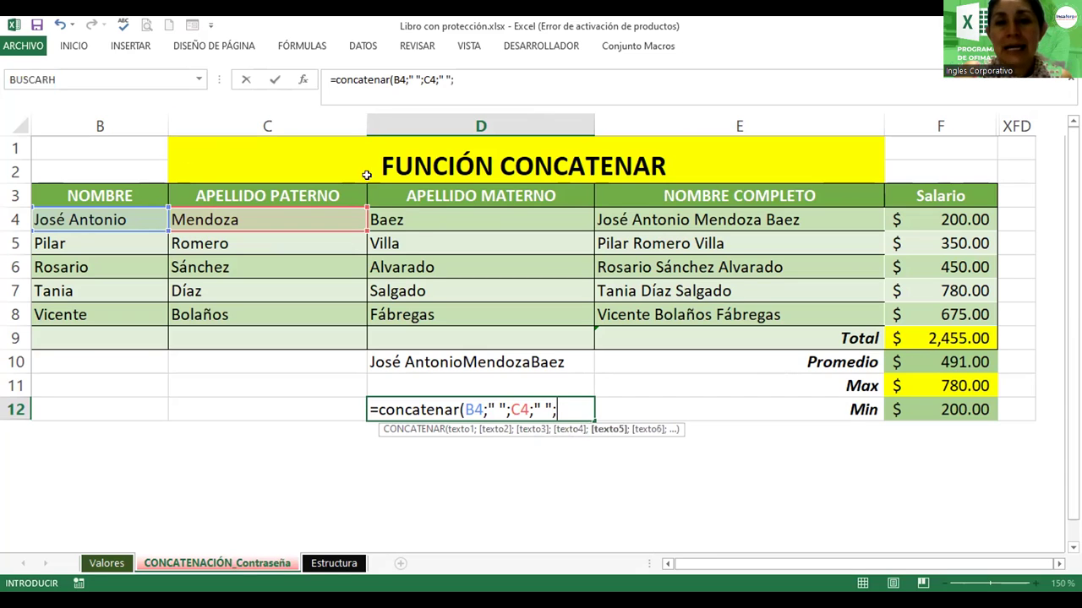
pyautogui.click(410, 220)
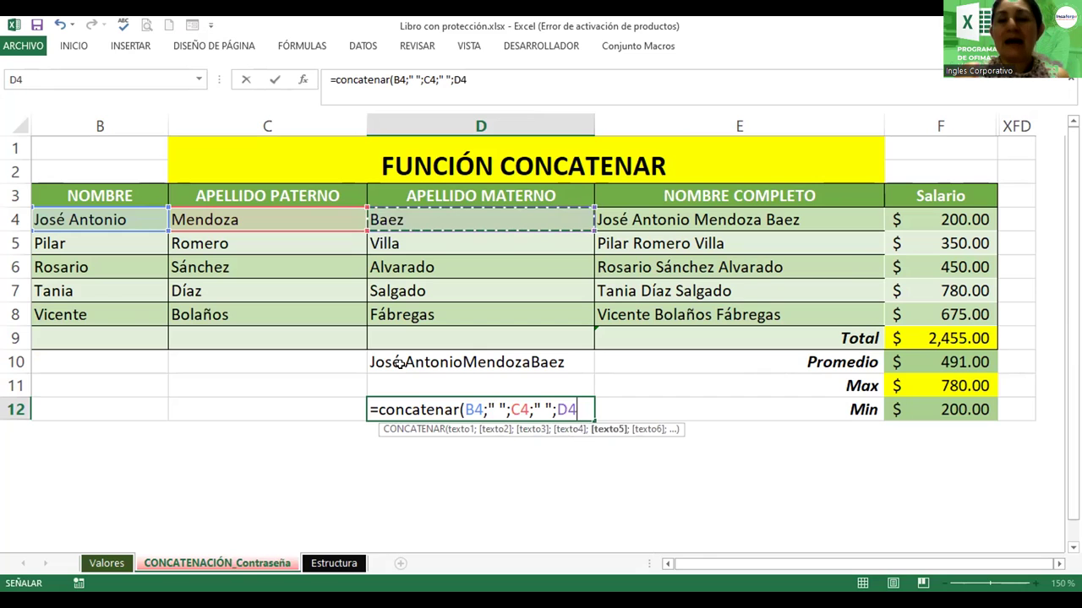
pyautogui.press('Return')
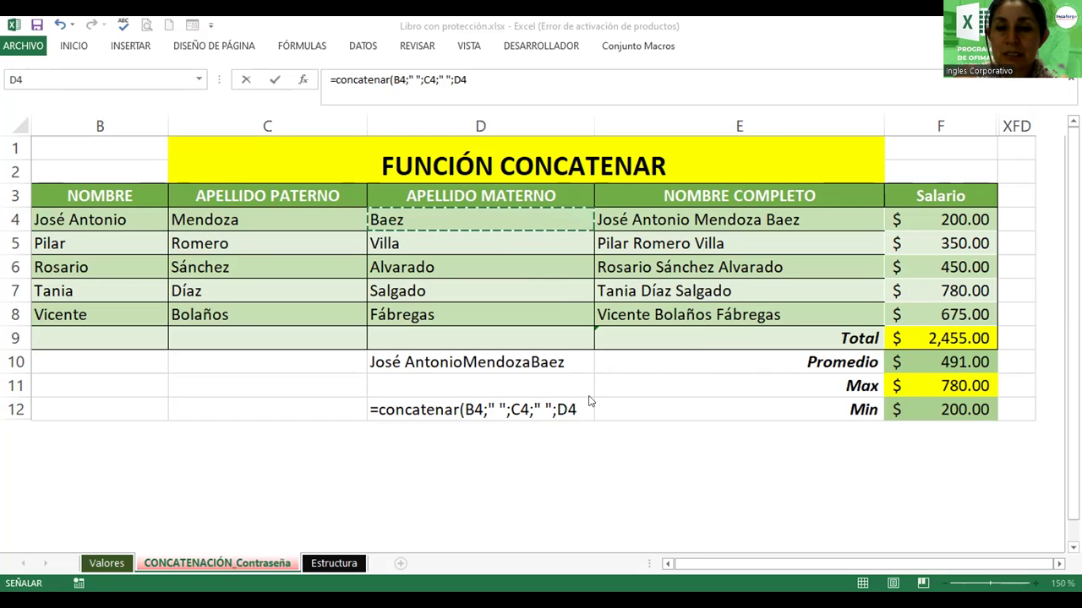
pyautogui.write(')')
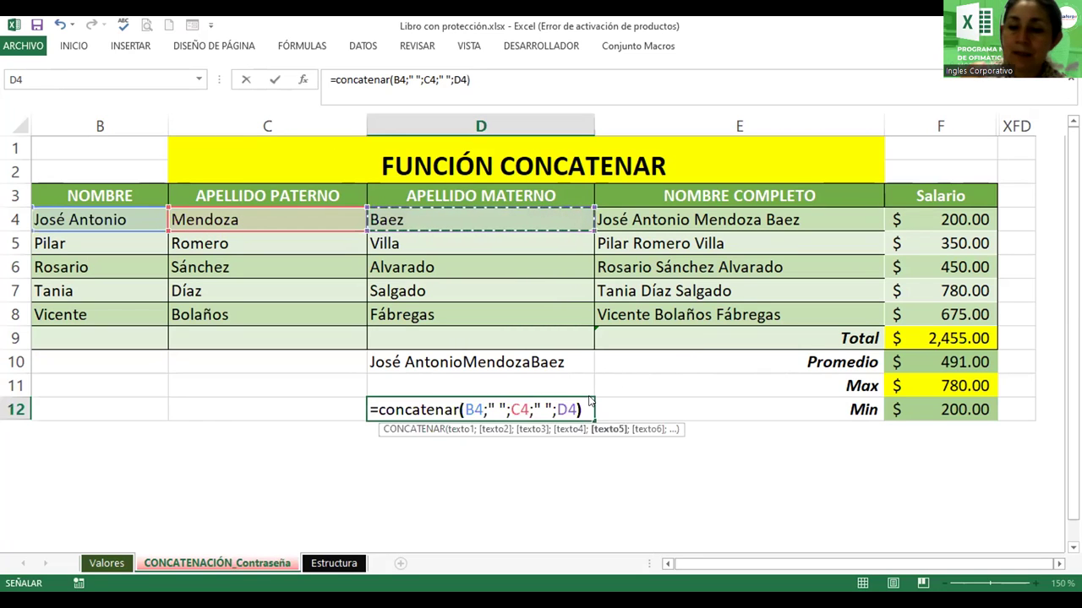
pyautogui.hotkey('ctrl', 'Return')
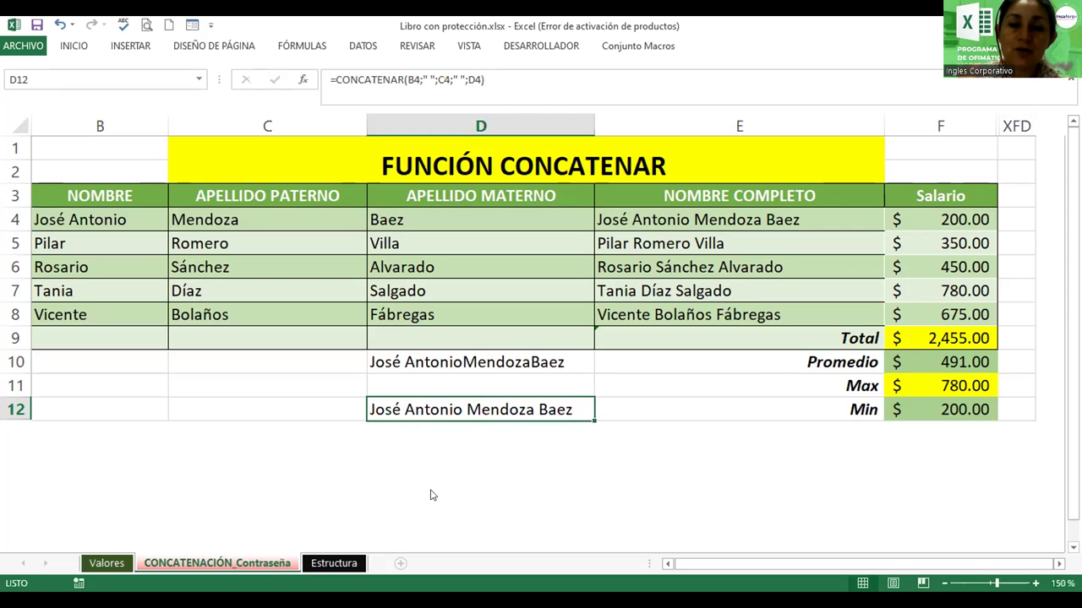
pyautogui.doubleClick(414, 397)
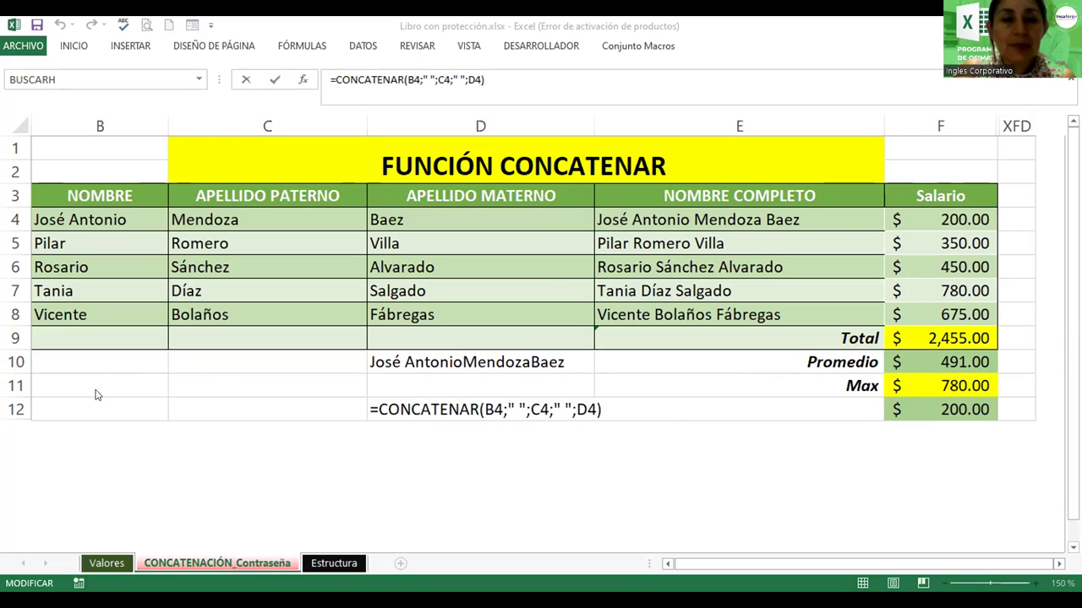
pyautogui.click(84, 427)
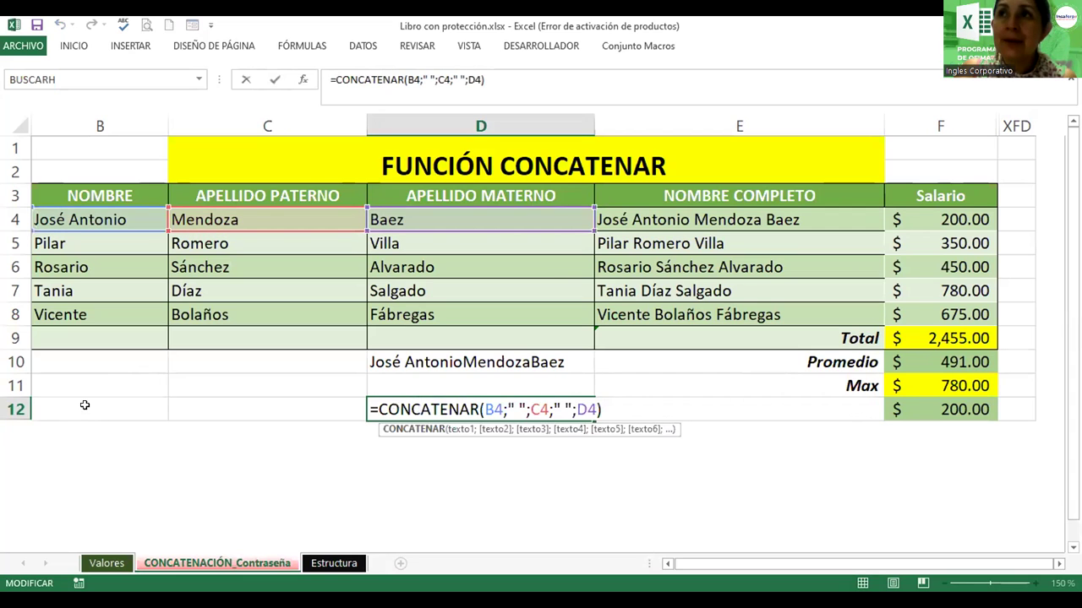
pyautogui.click(74, 382)
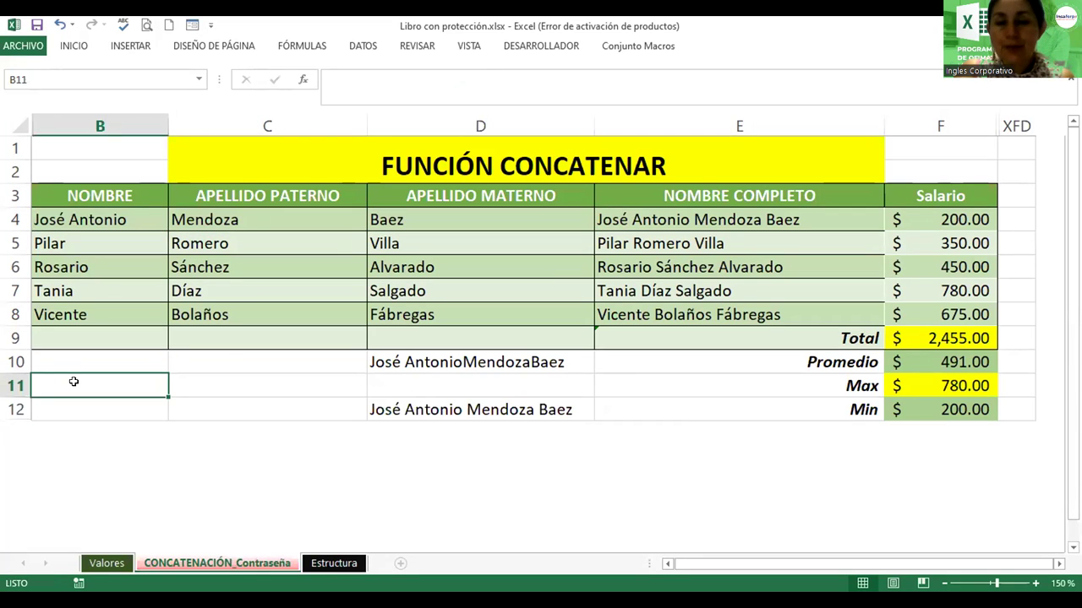